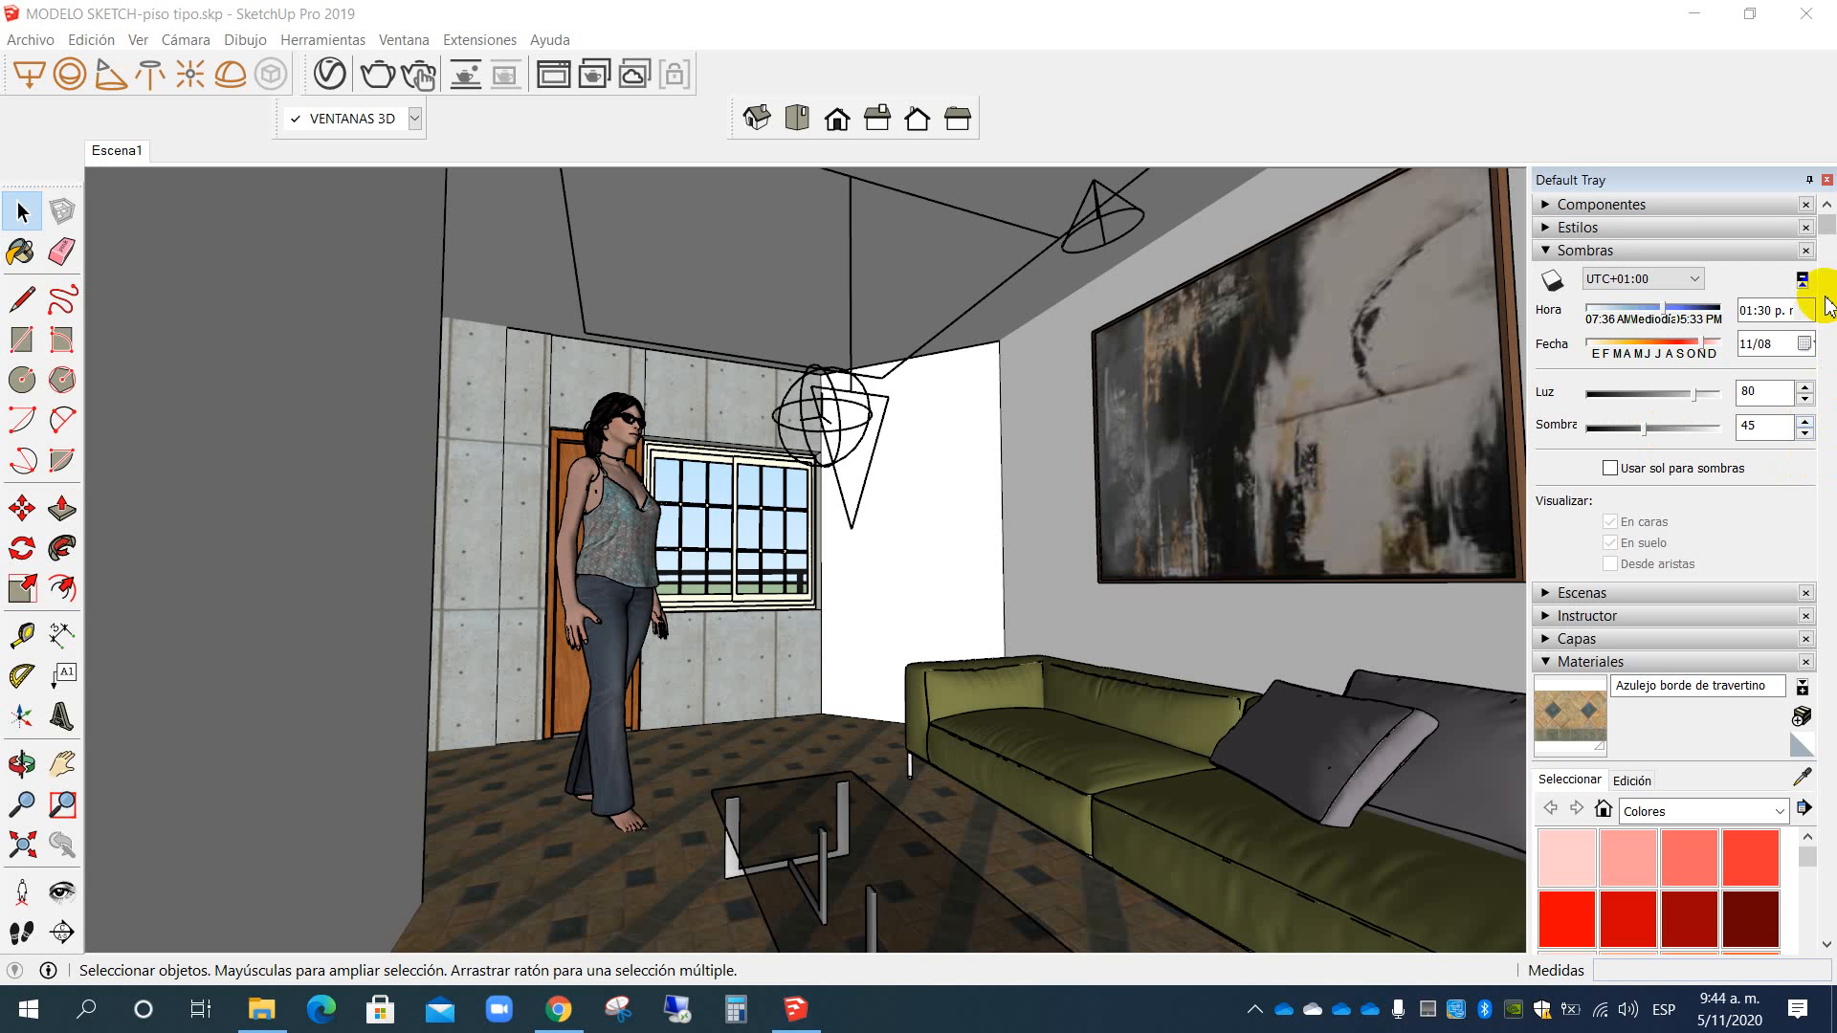
Step: Browse the materials in the Ladrillo y revestimientos collection
scroll(1628, 684, down, 3)
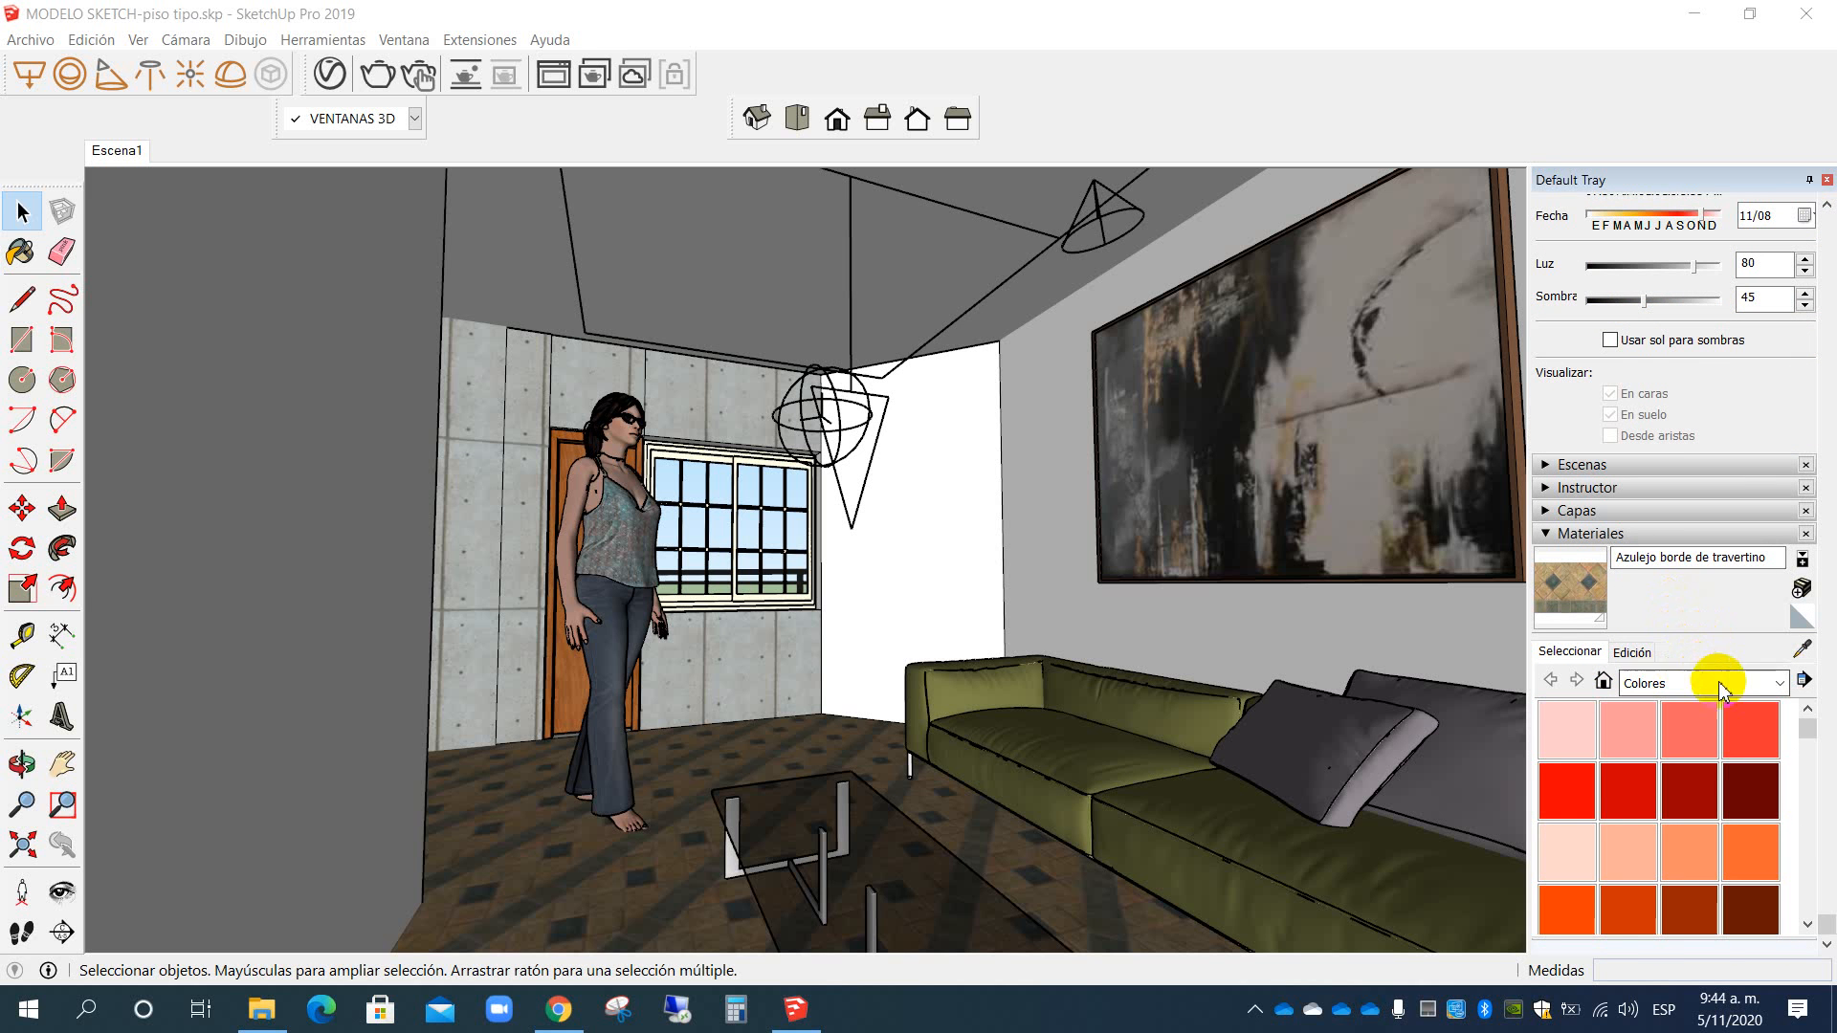
click(1775, 685)
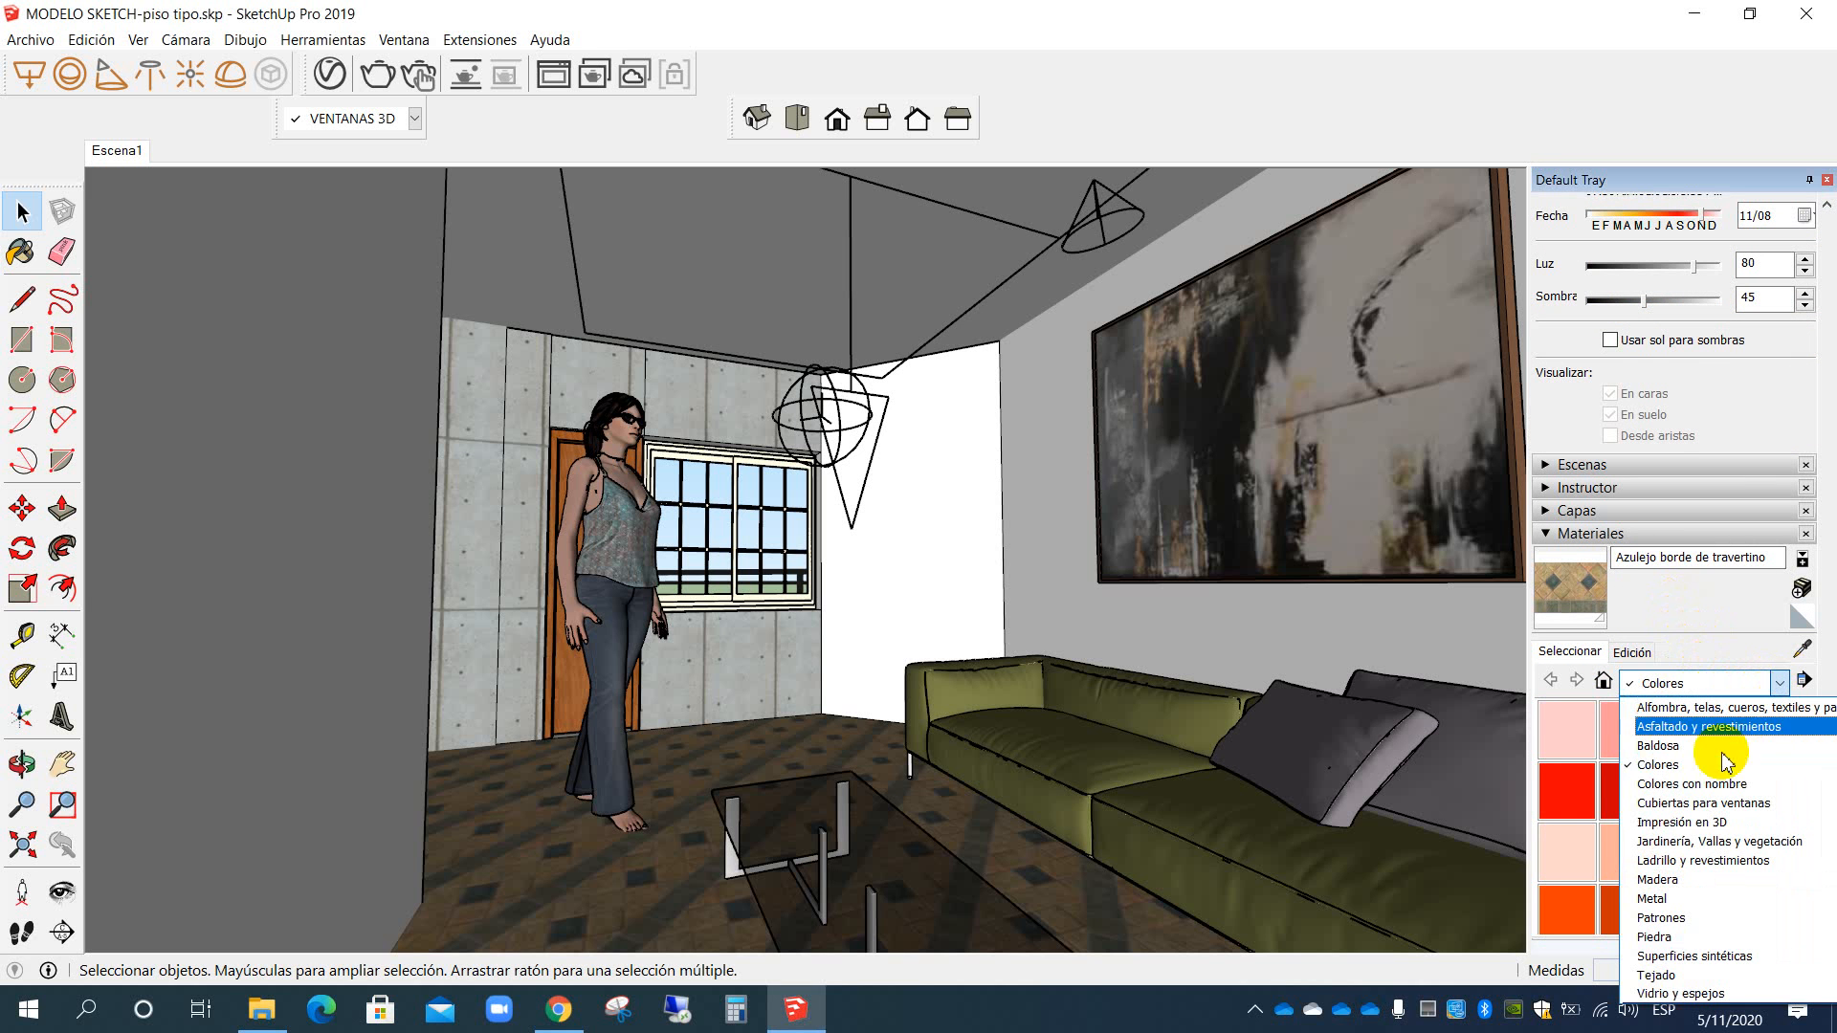
click(1681, 860)
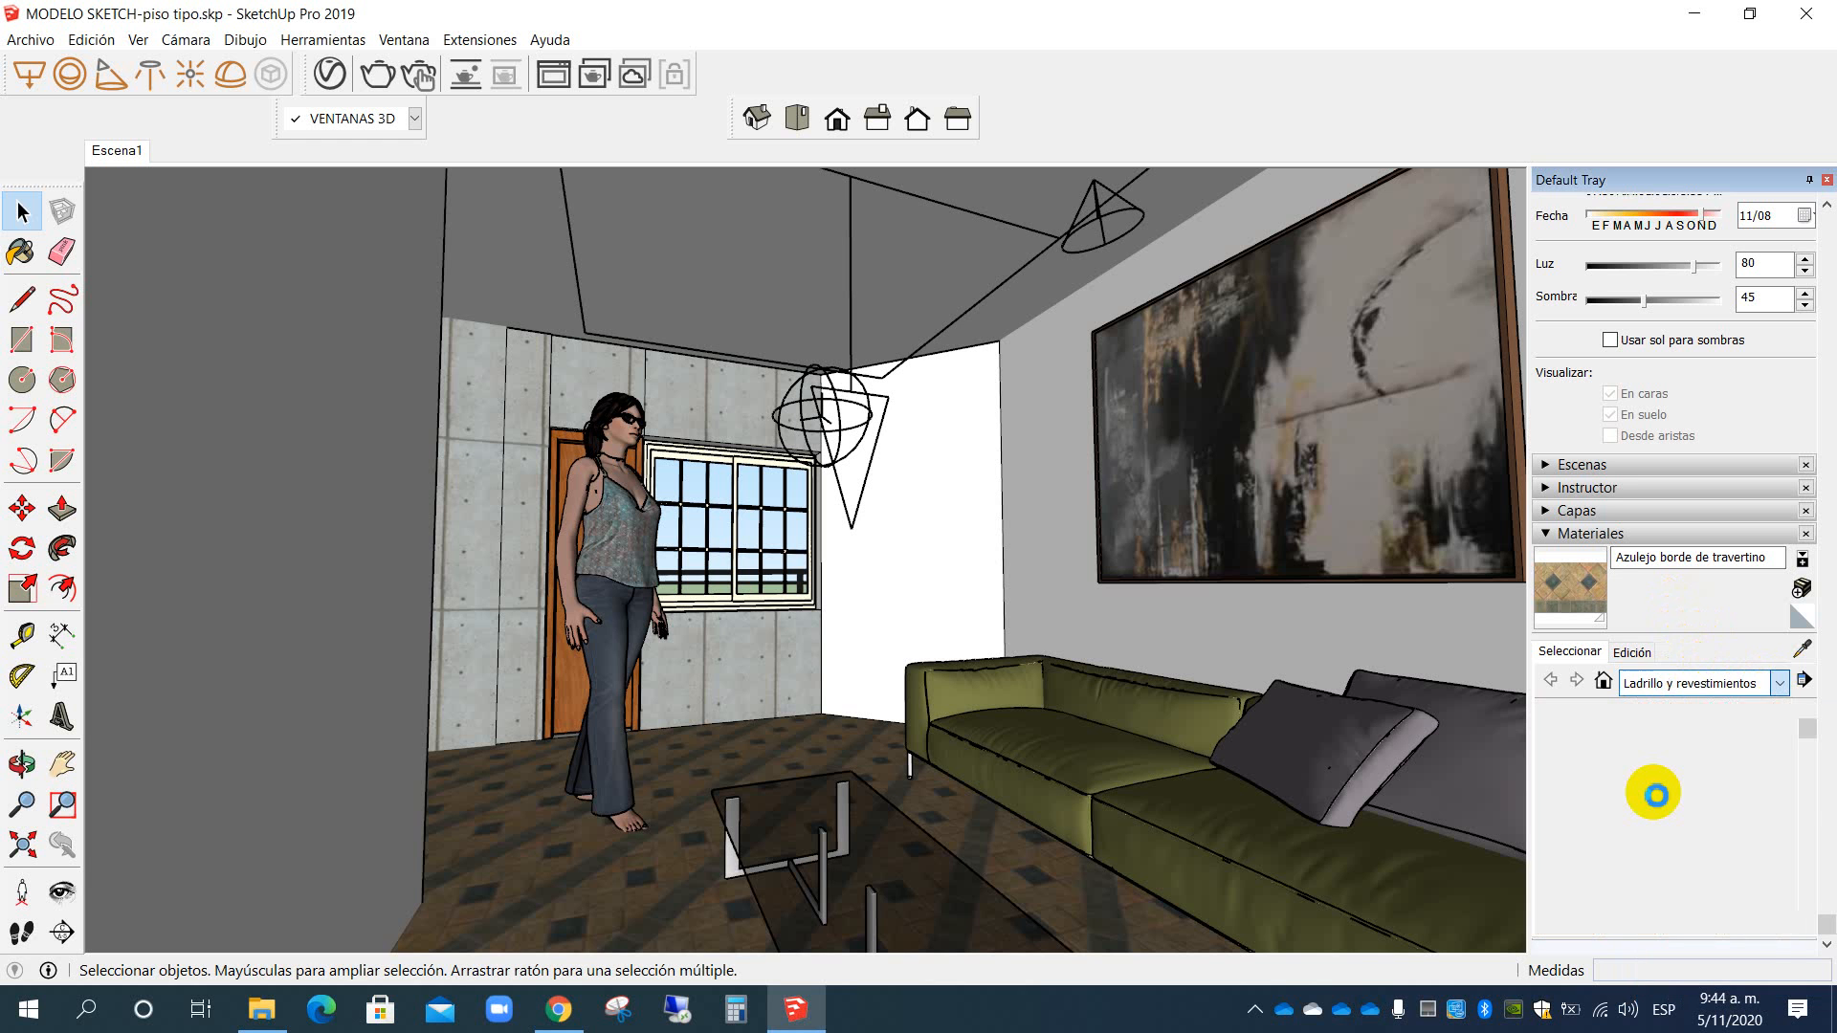
scroll(1672, 794, down, 10)
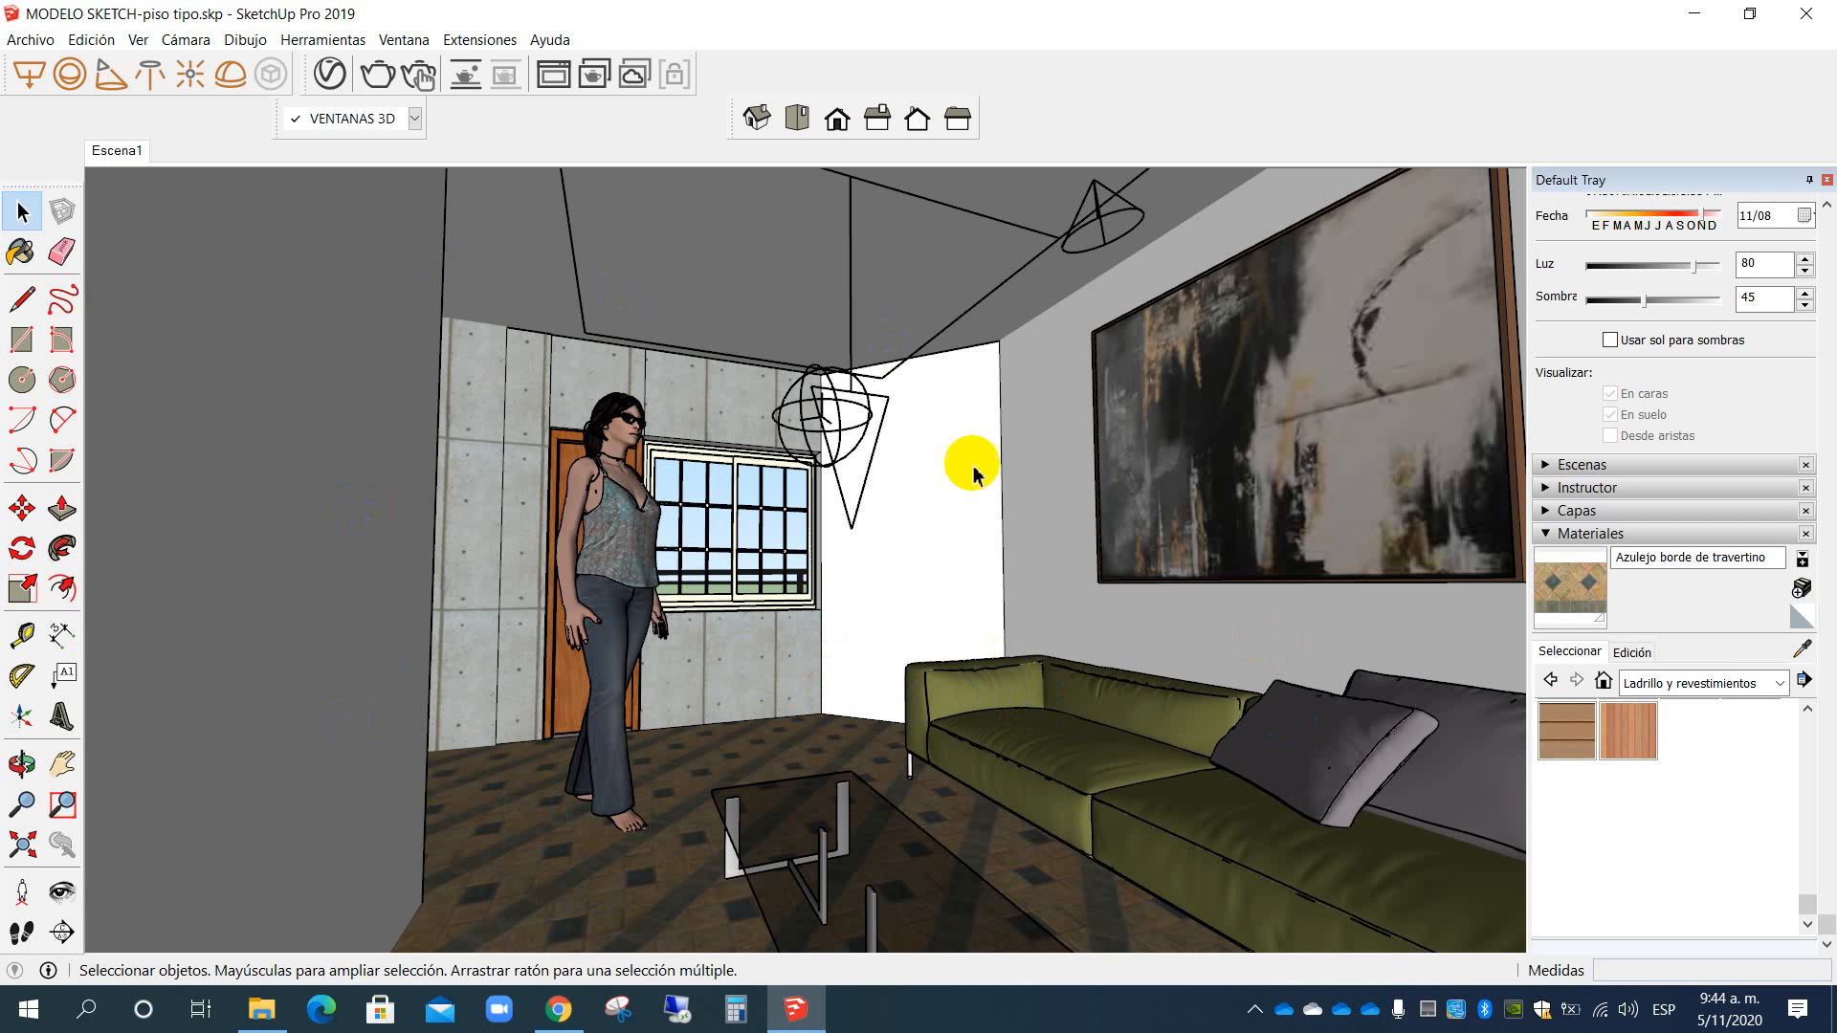
Step: List the materials used in the model (En el modelo) and collapse the Sombras settings
click(1779, 685)
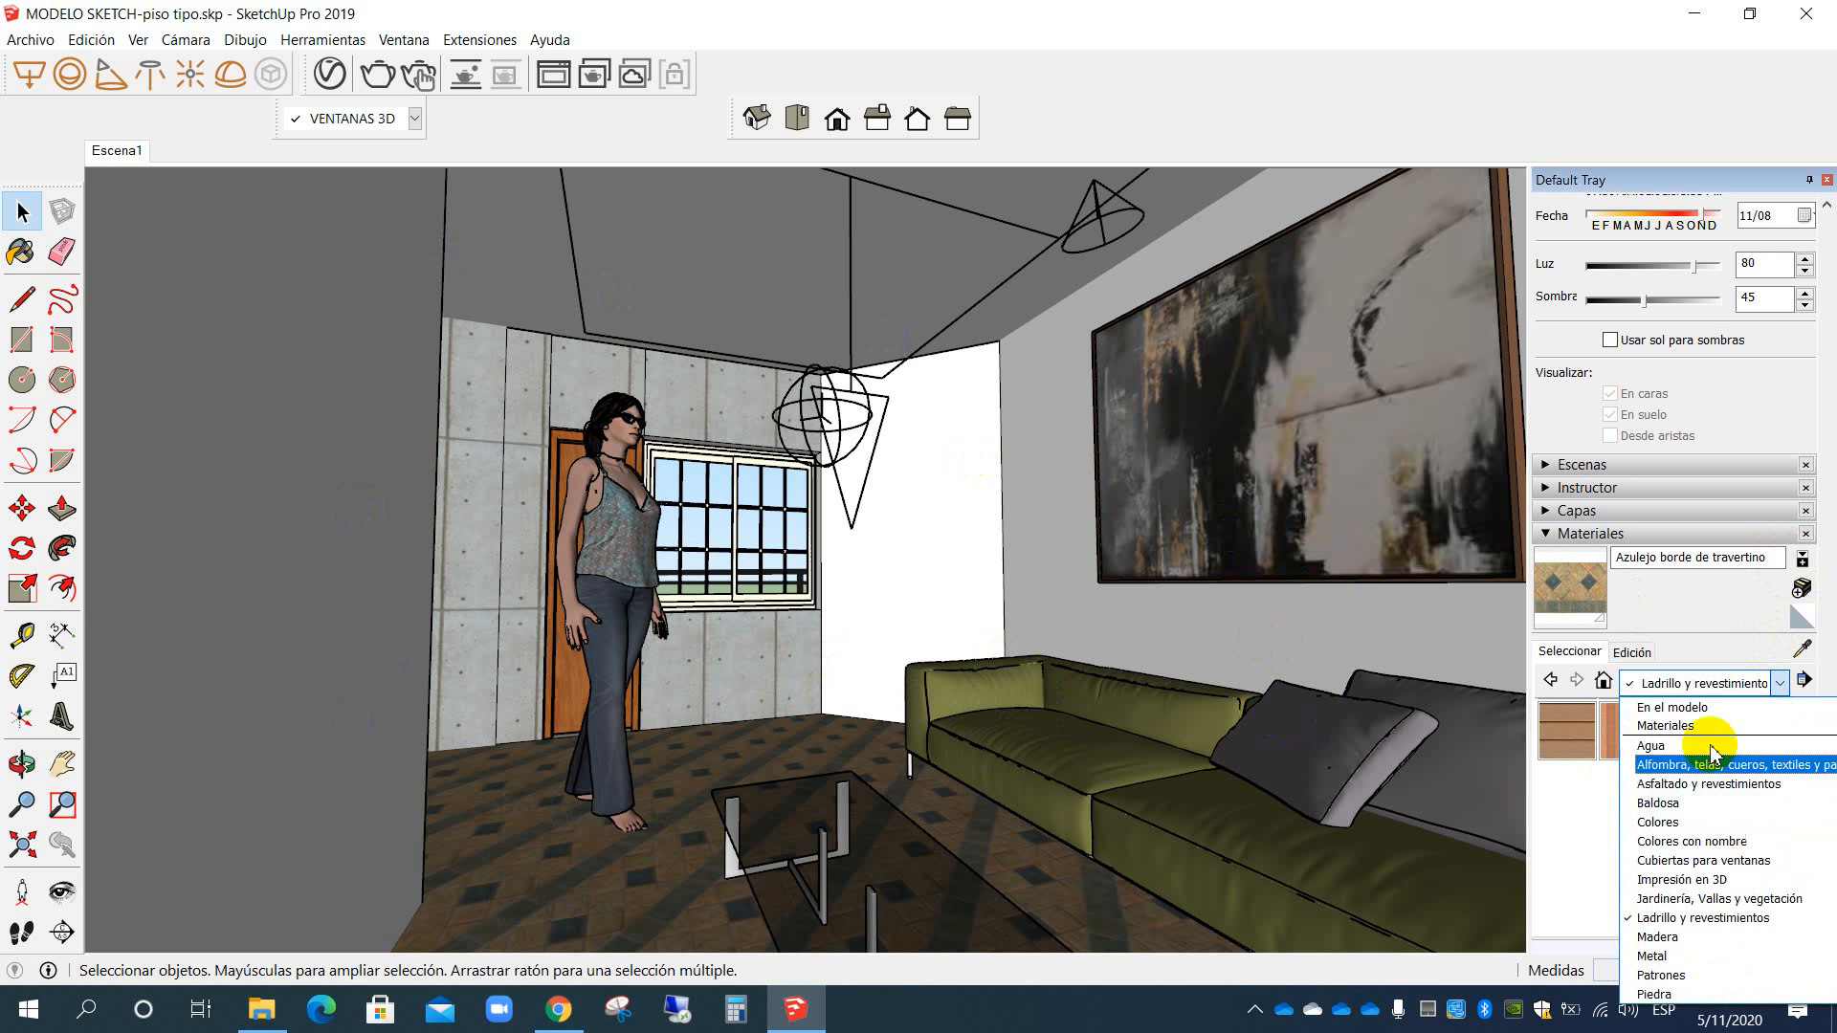
click(1687, 708)
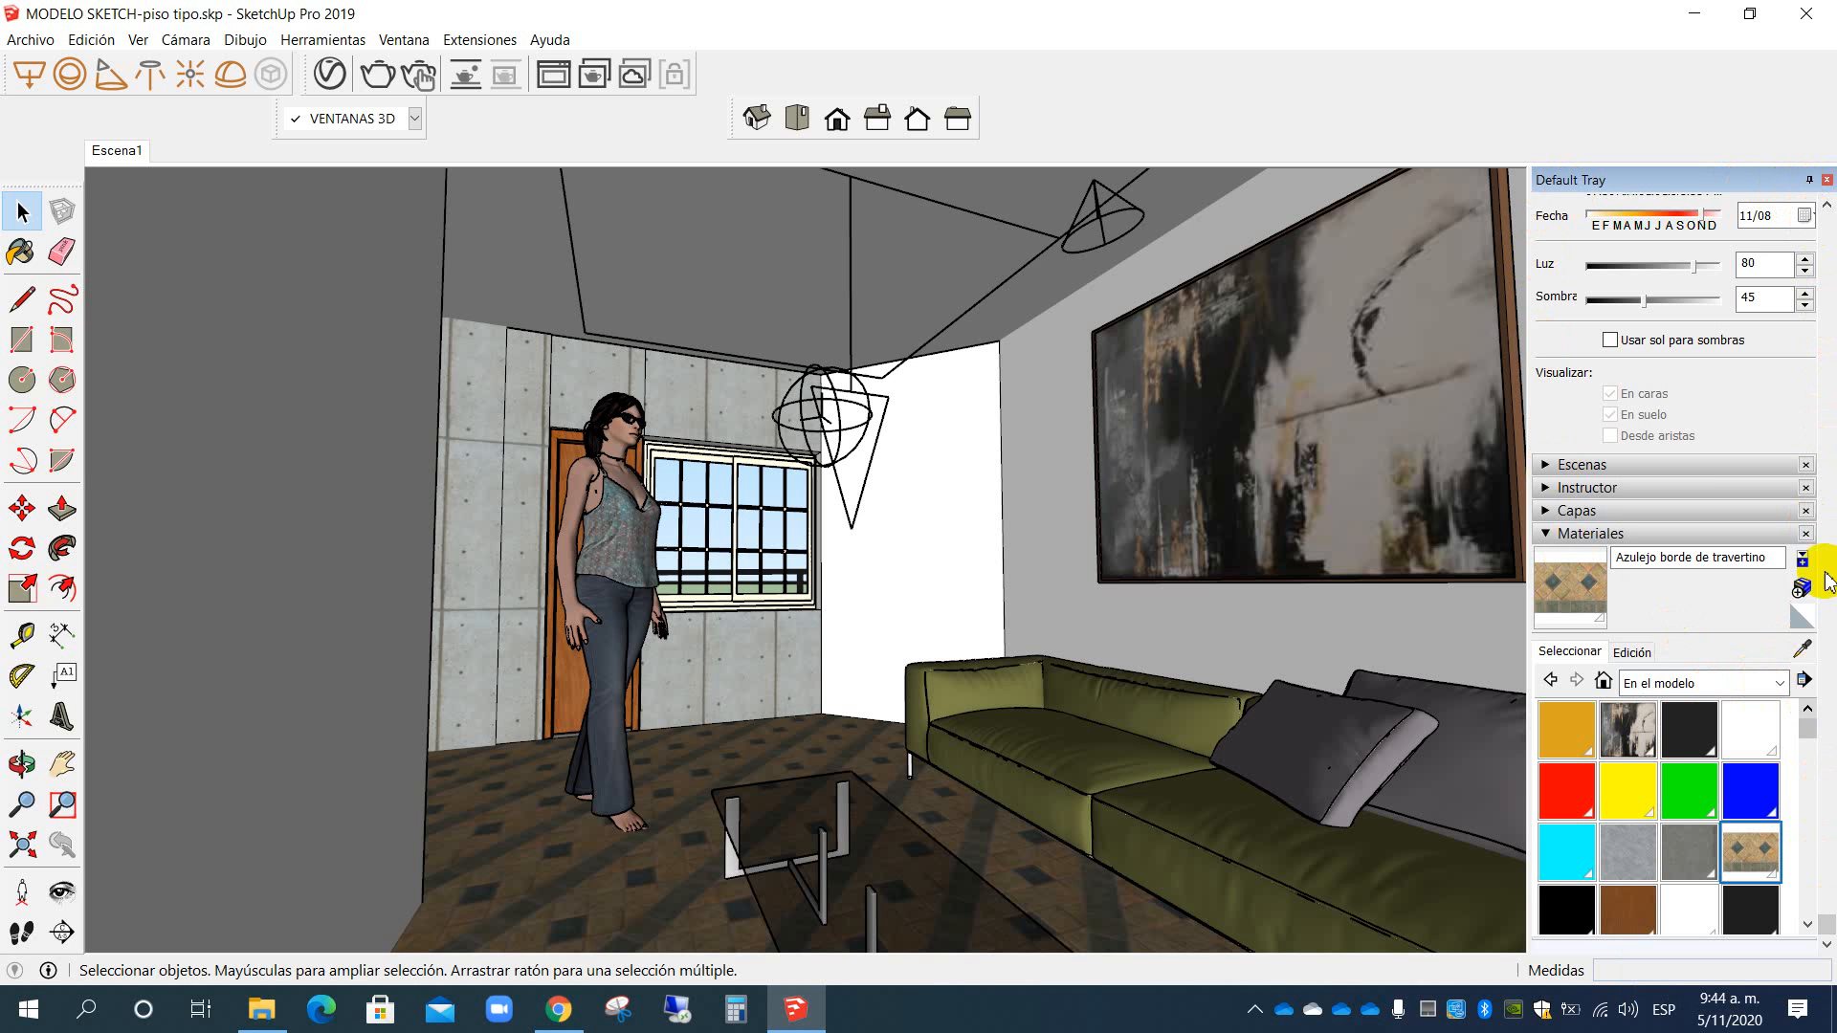
scroll(1712, 382, up, 2)
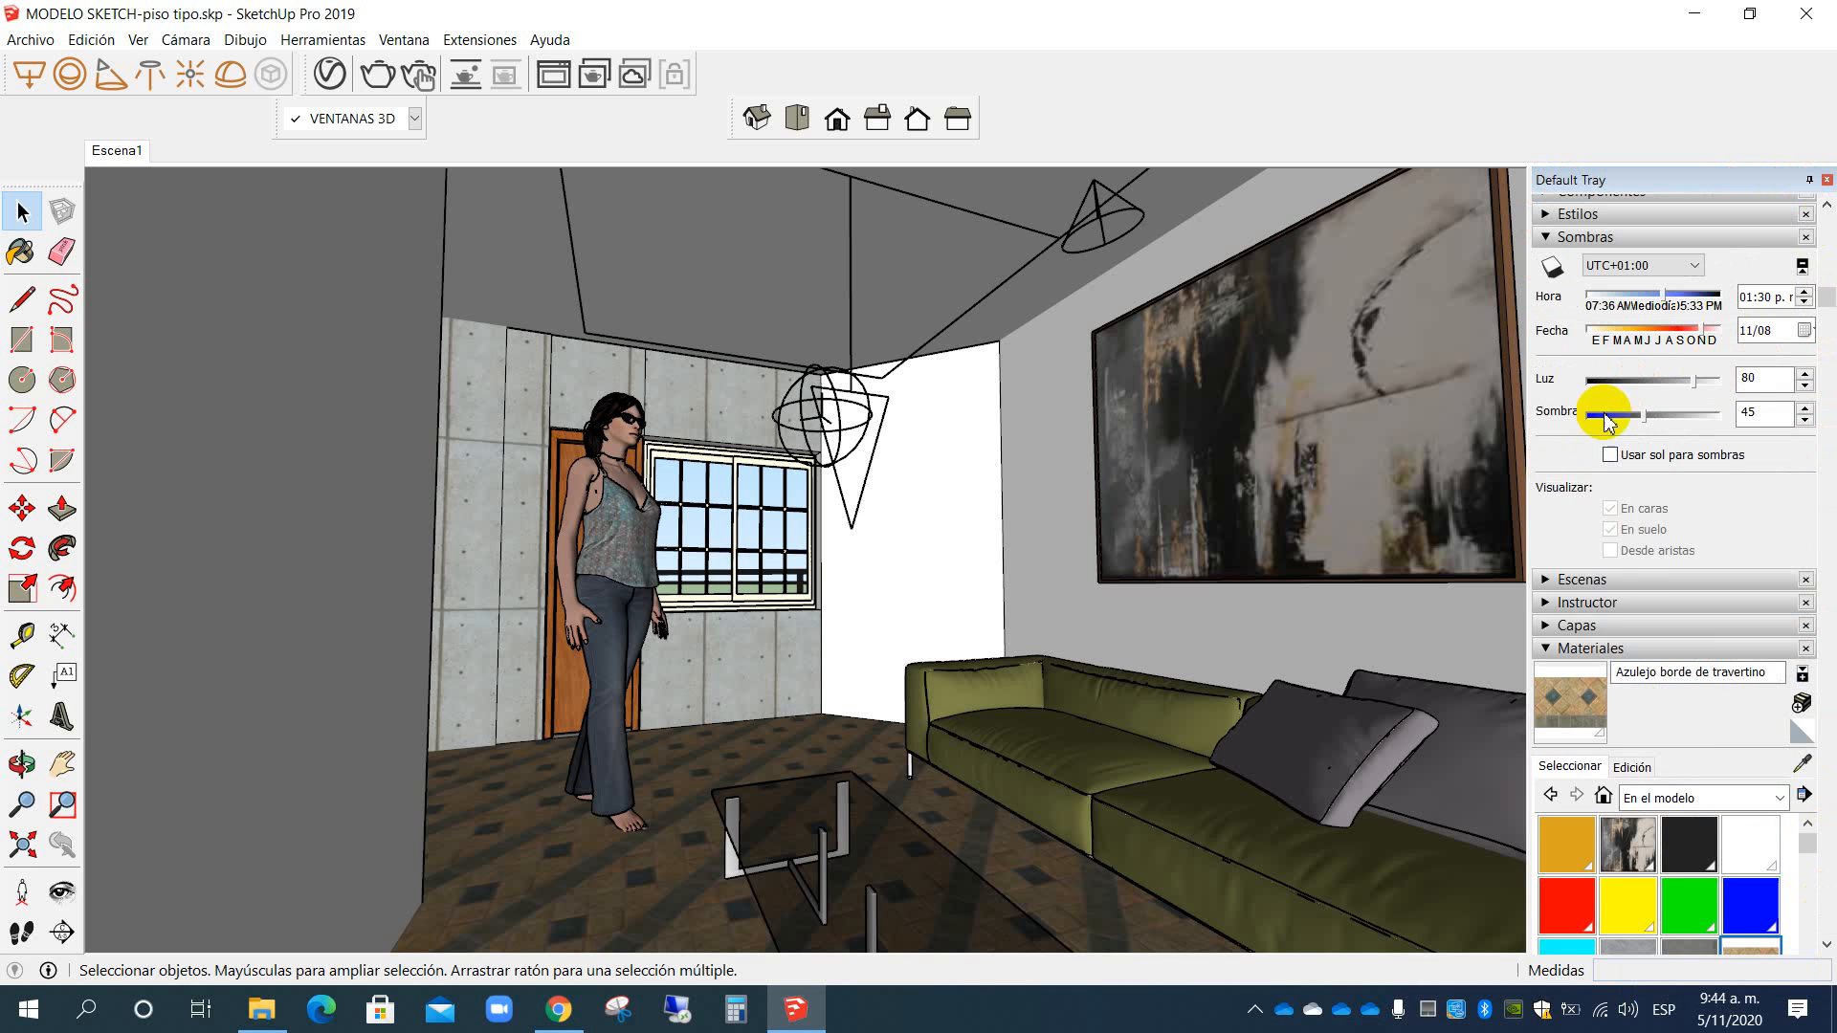
click(1545, 237)
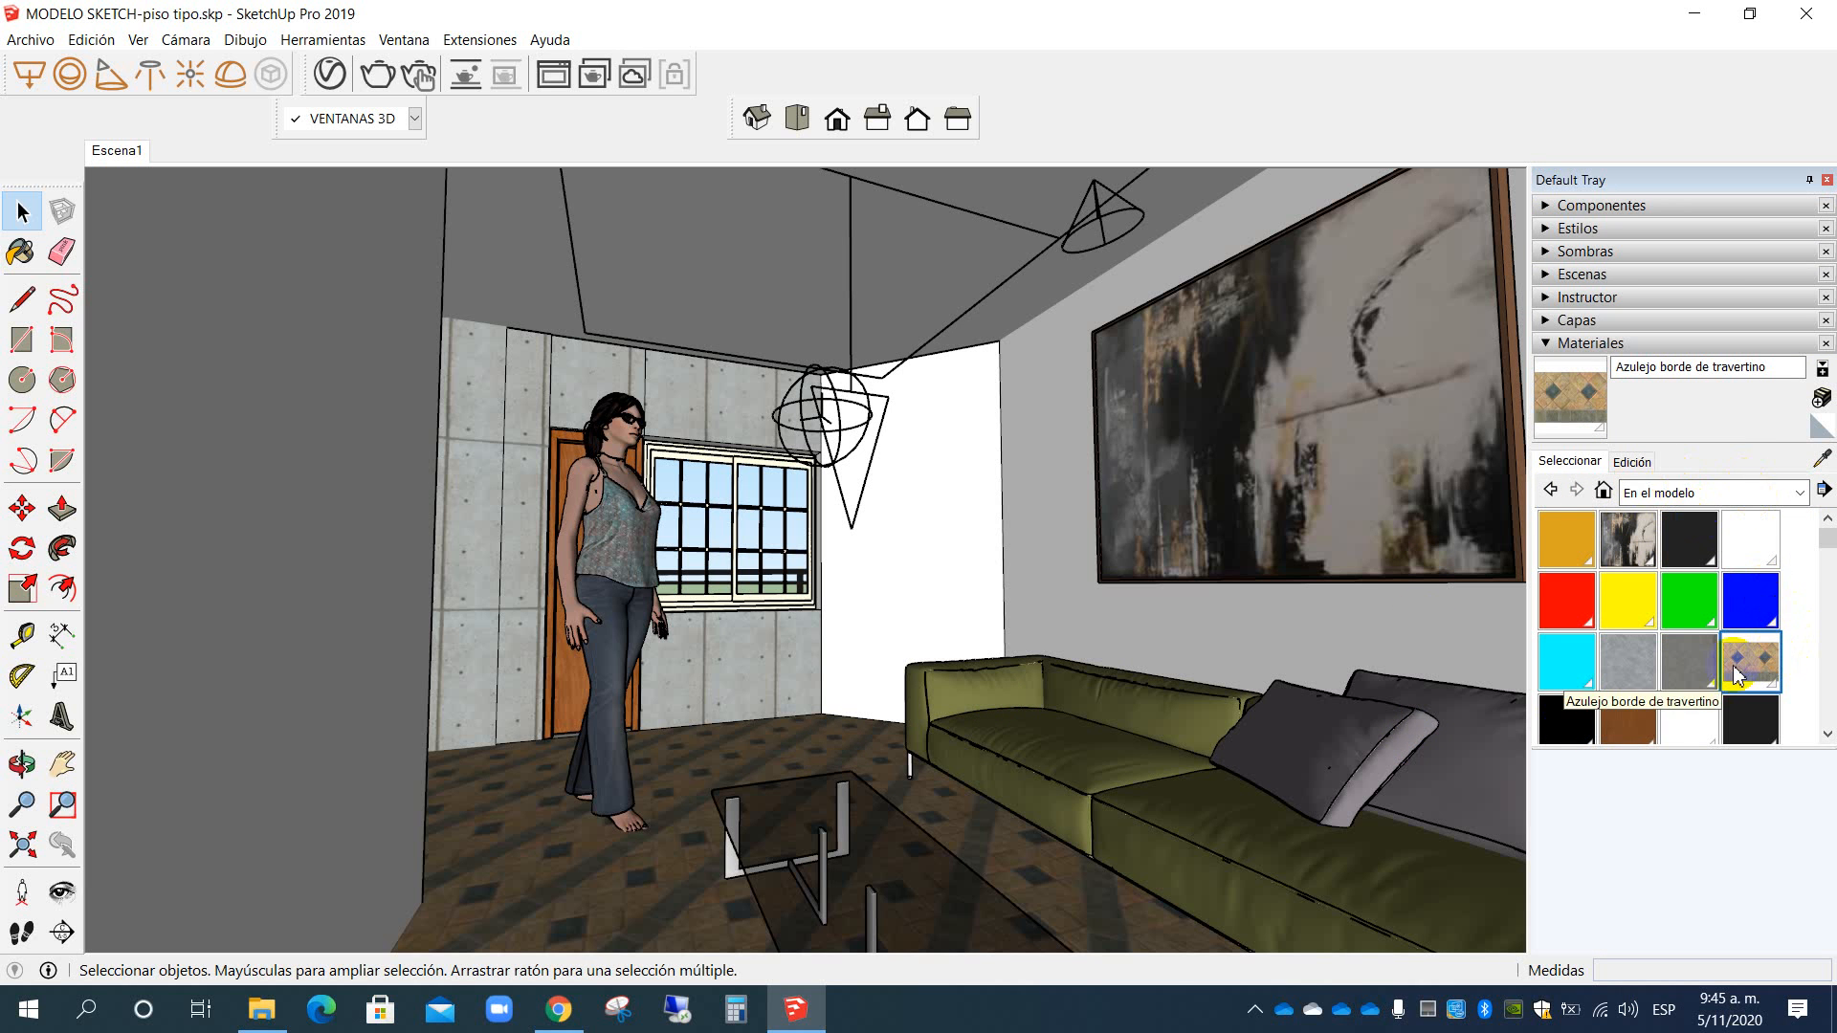
Step: Open the V-Ray Asset Editor and show the material settings of Azulejo borde de travertino
click(328, 75)
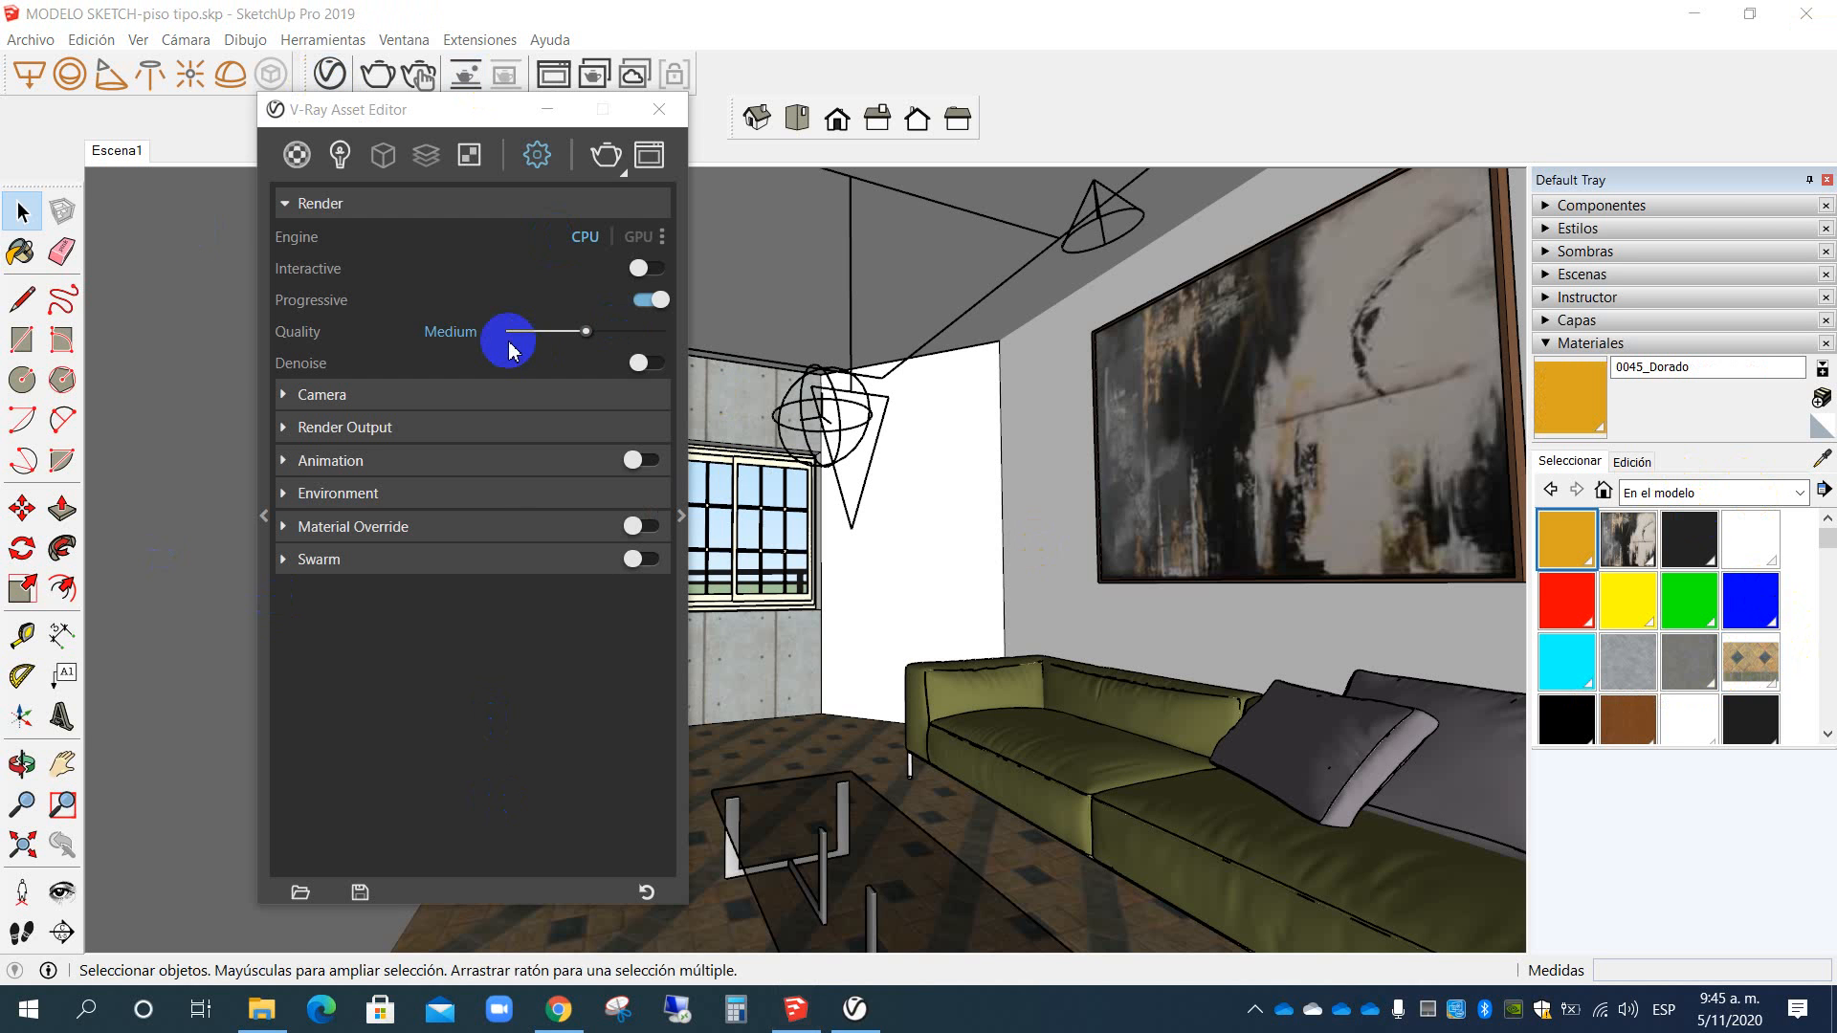
click(1765, 674)
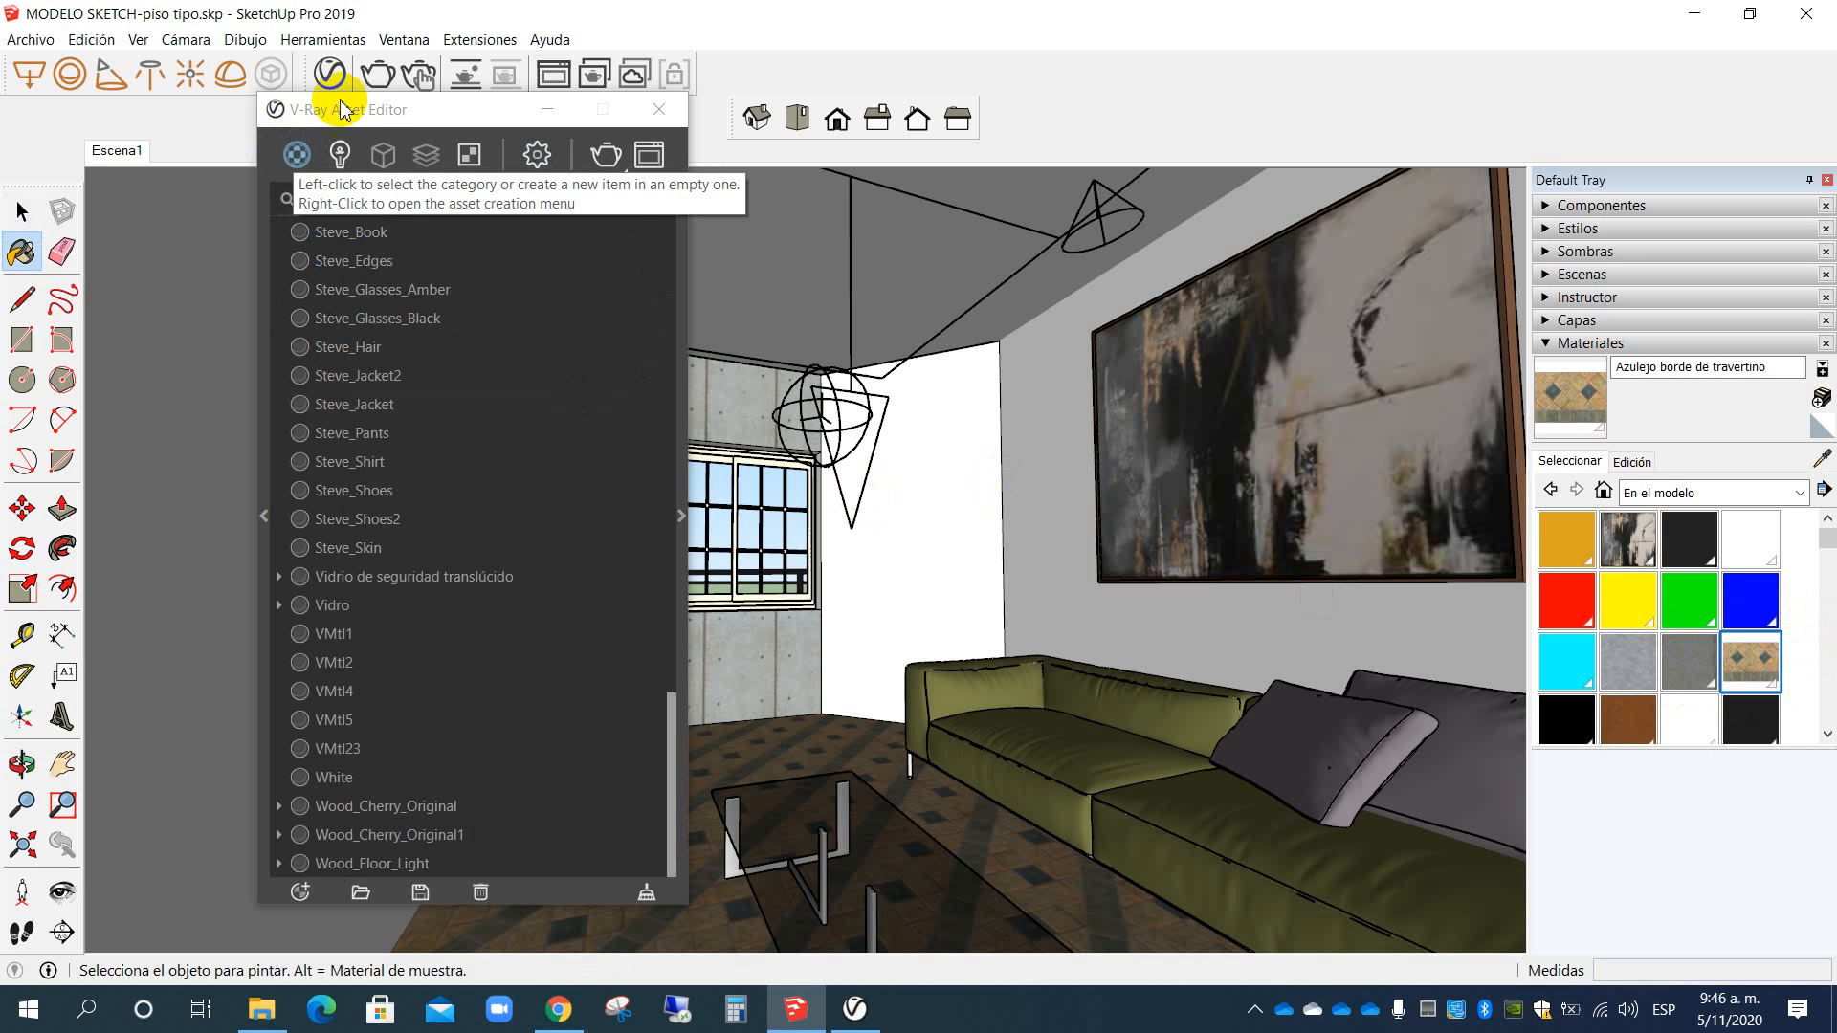
drag(369, 107, 483, 108)
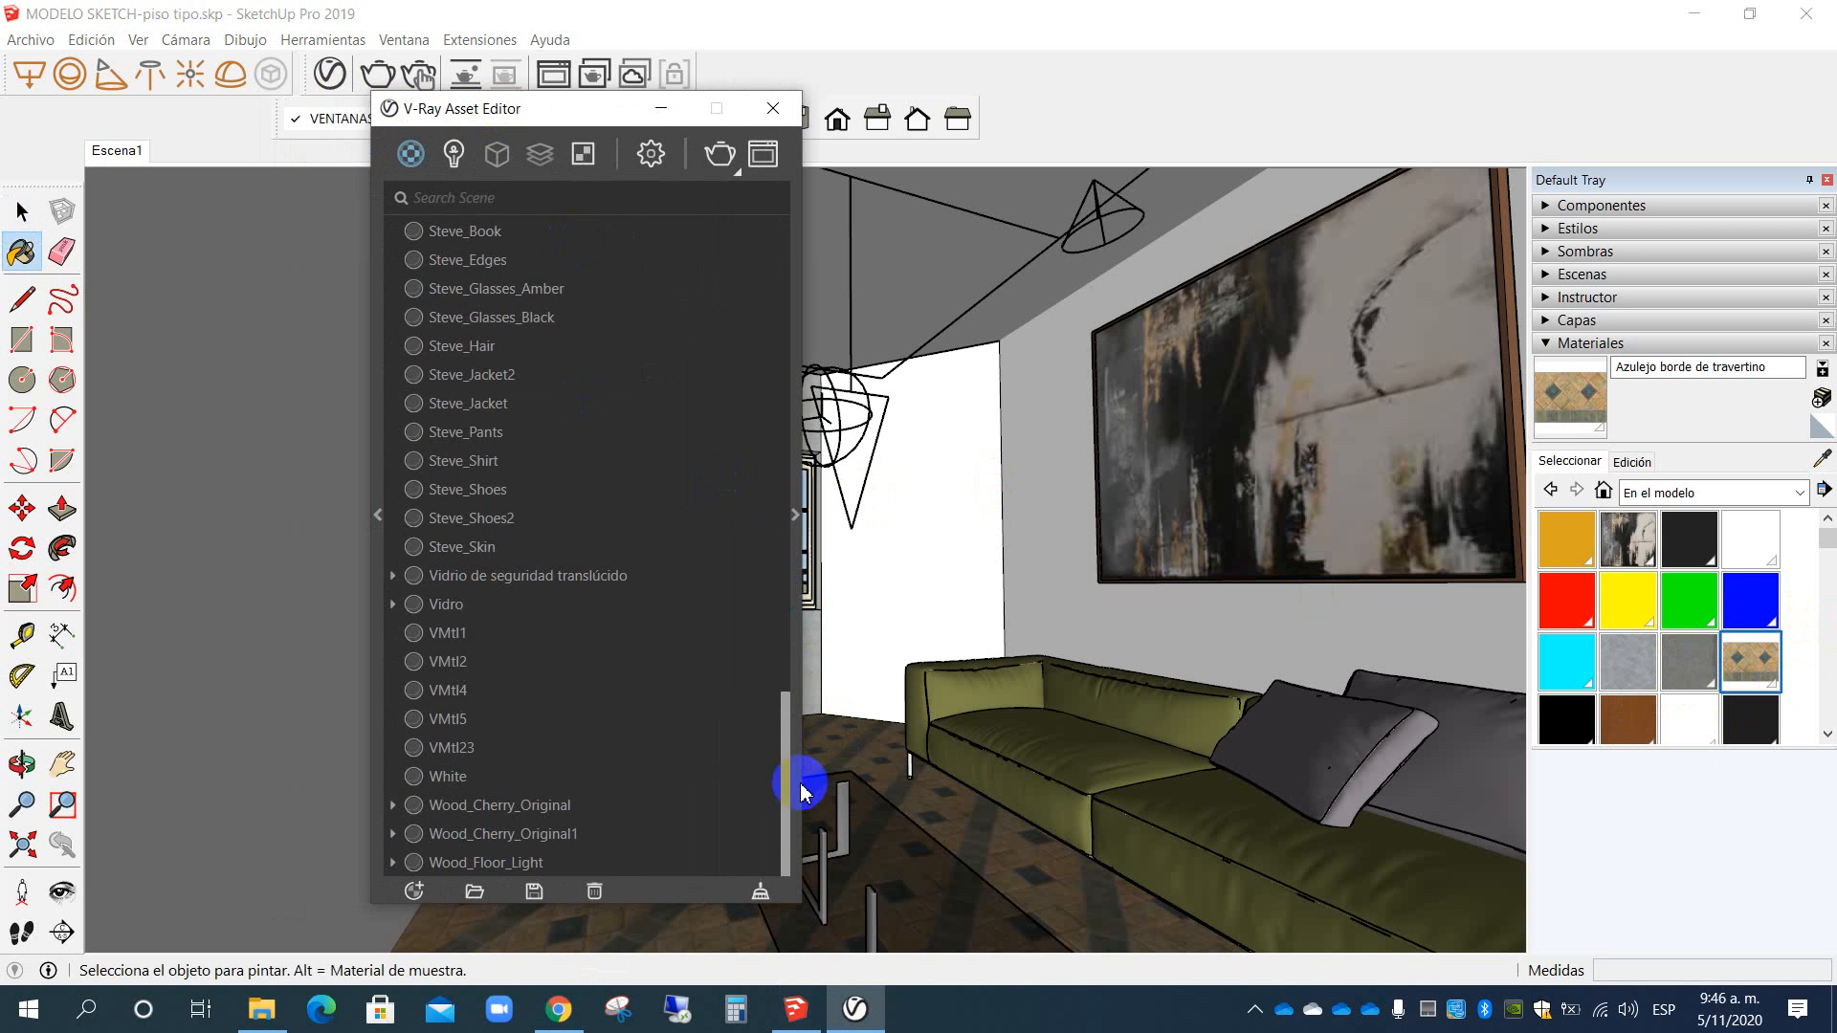
drag(786, 779, 808, 307)
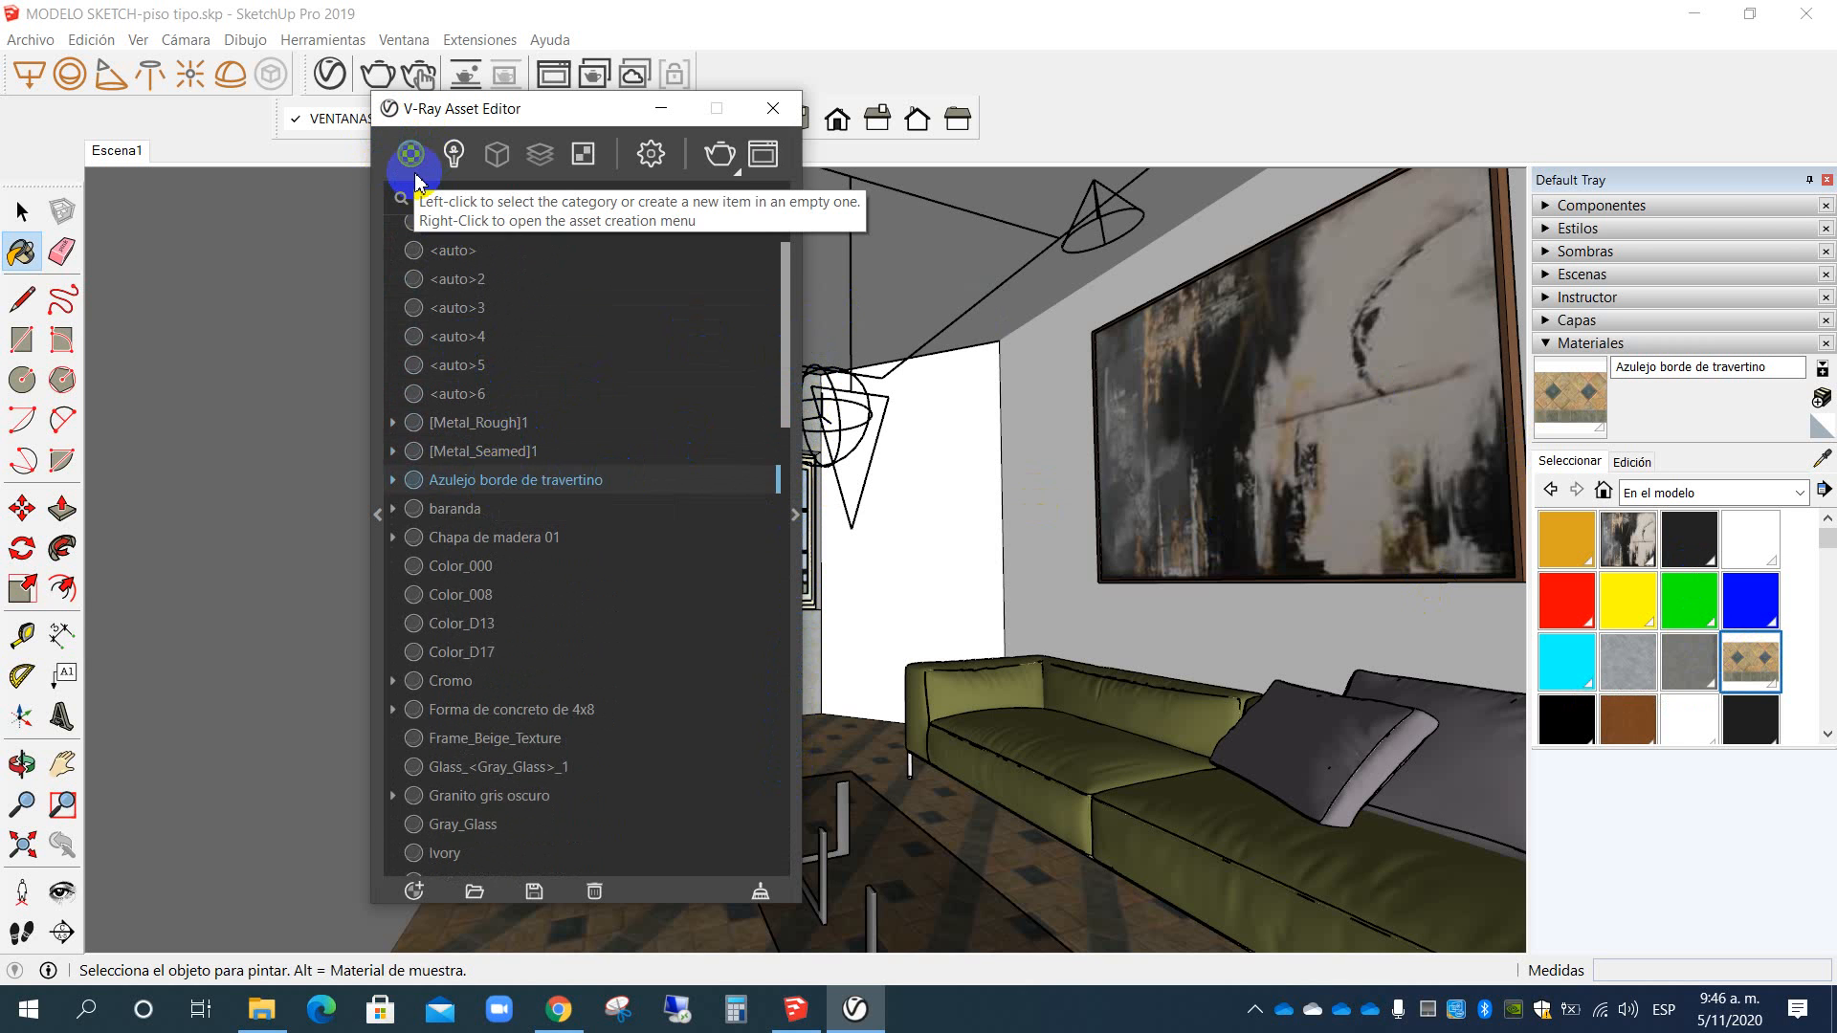
click(469, 488)
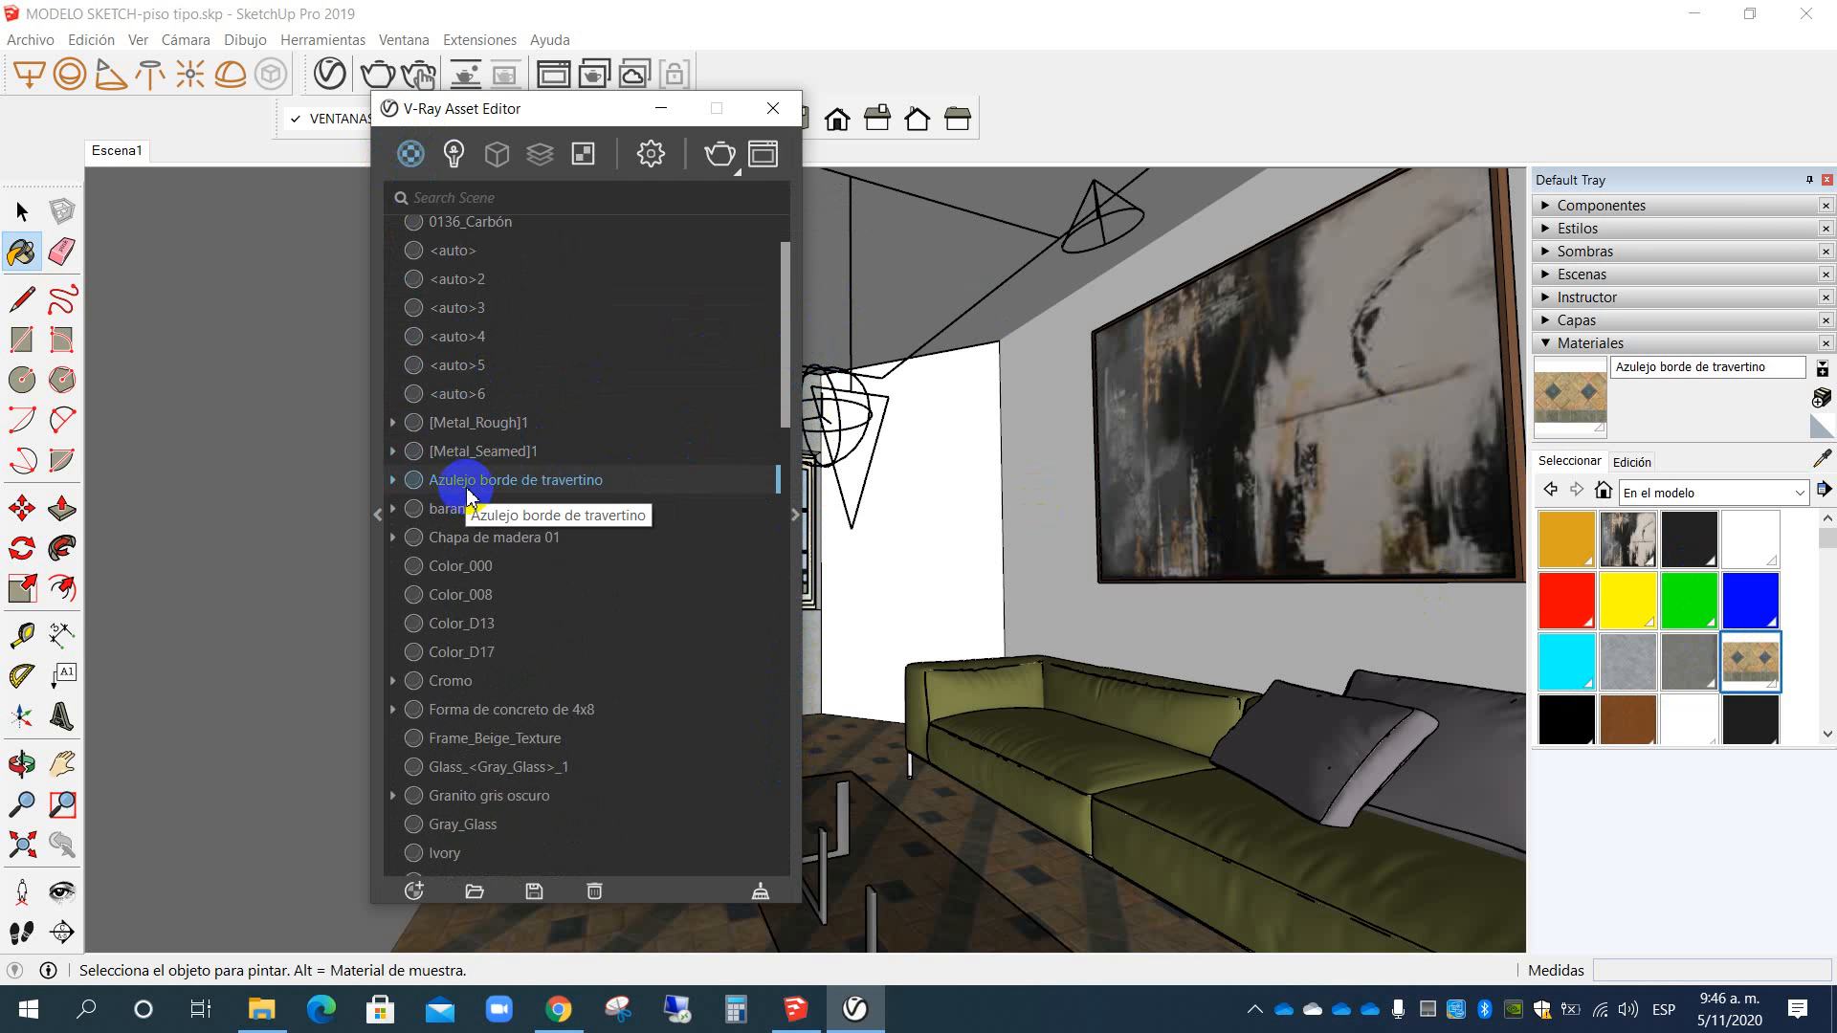
click(796, 517)
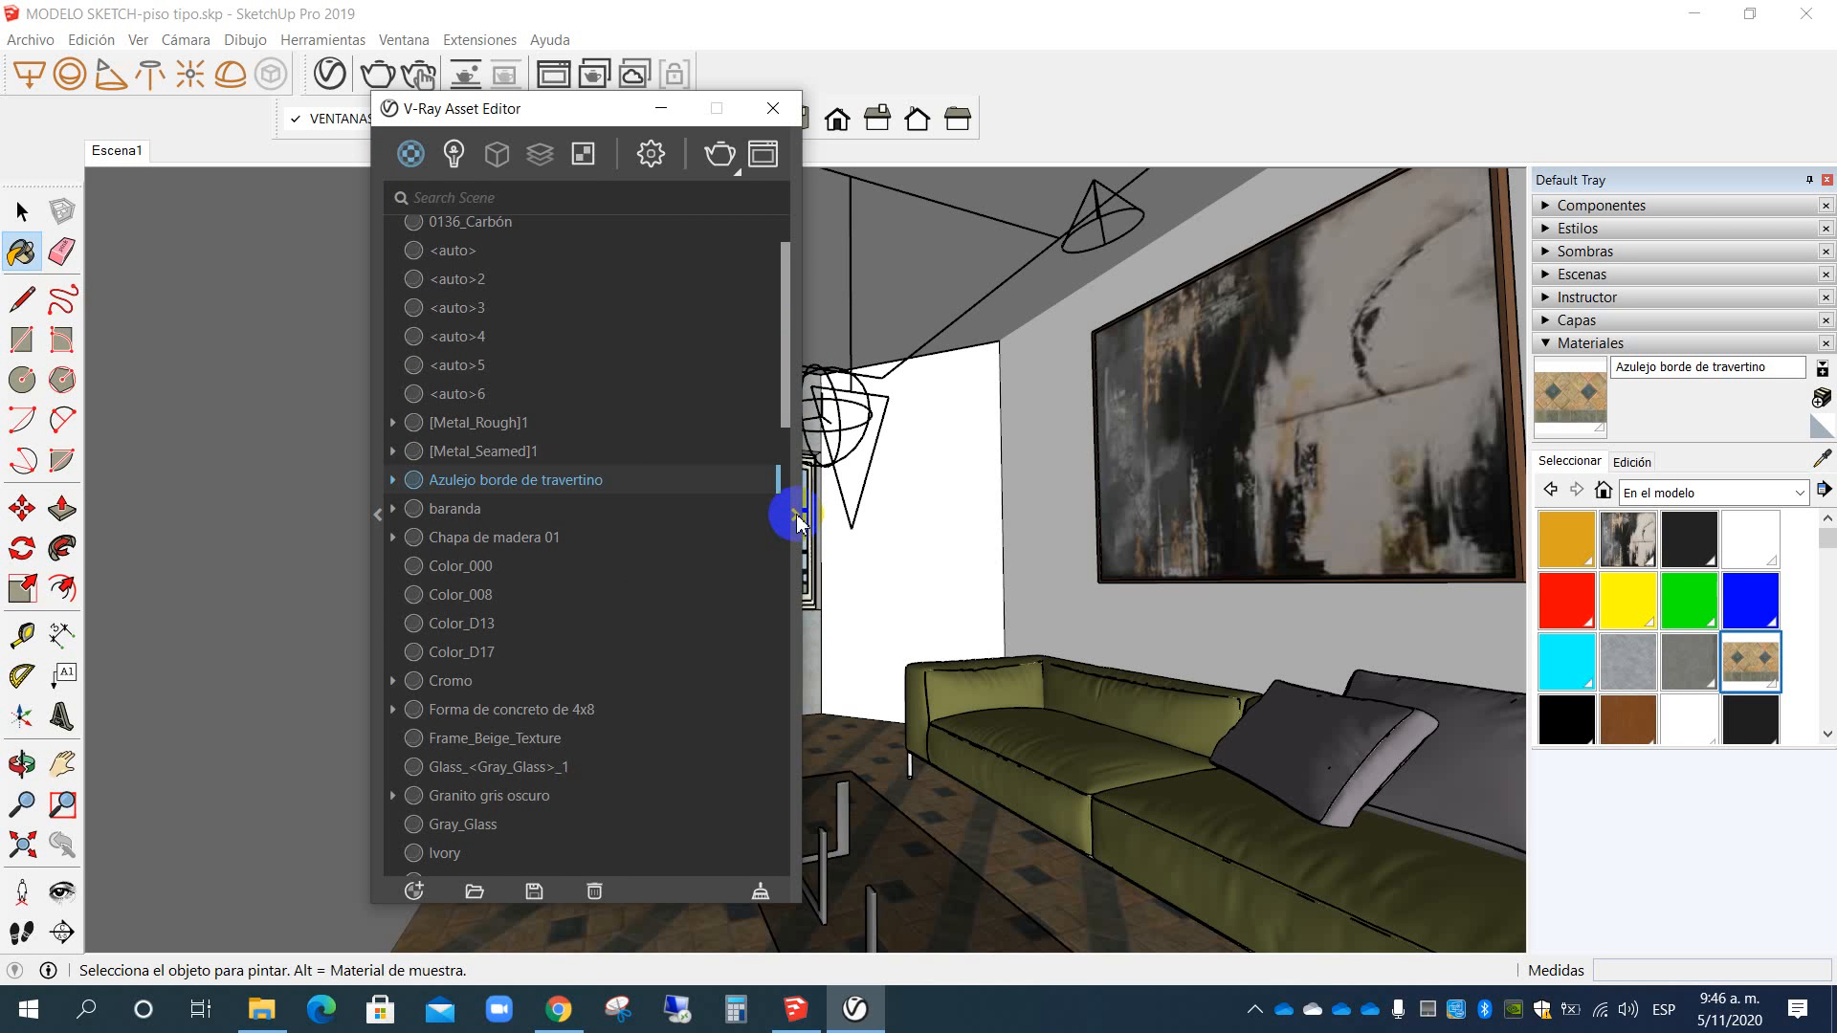
click(796, 516)
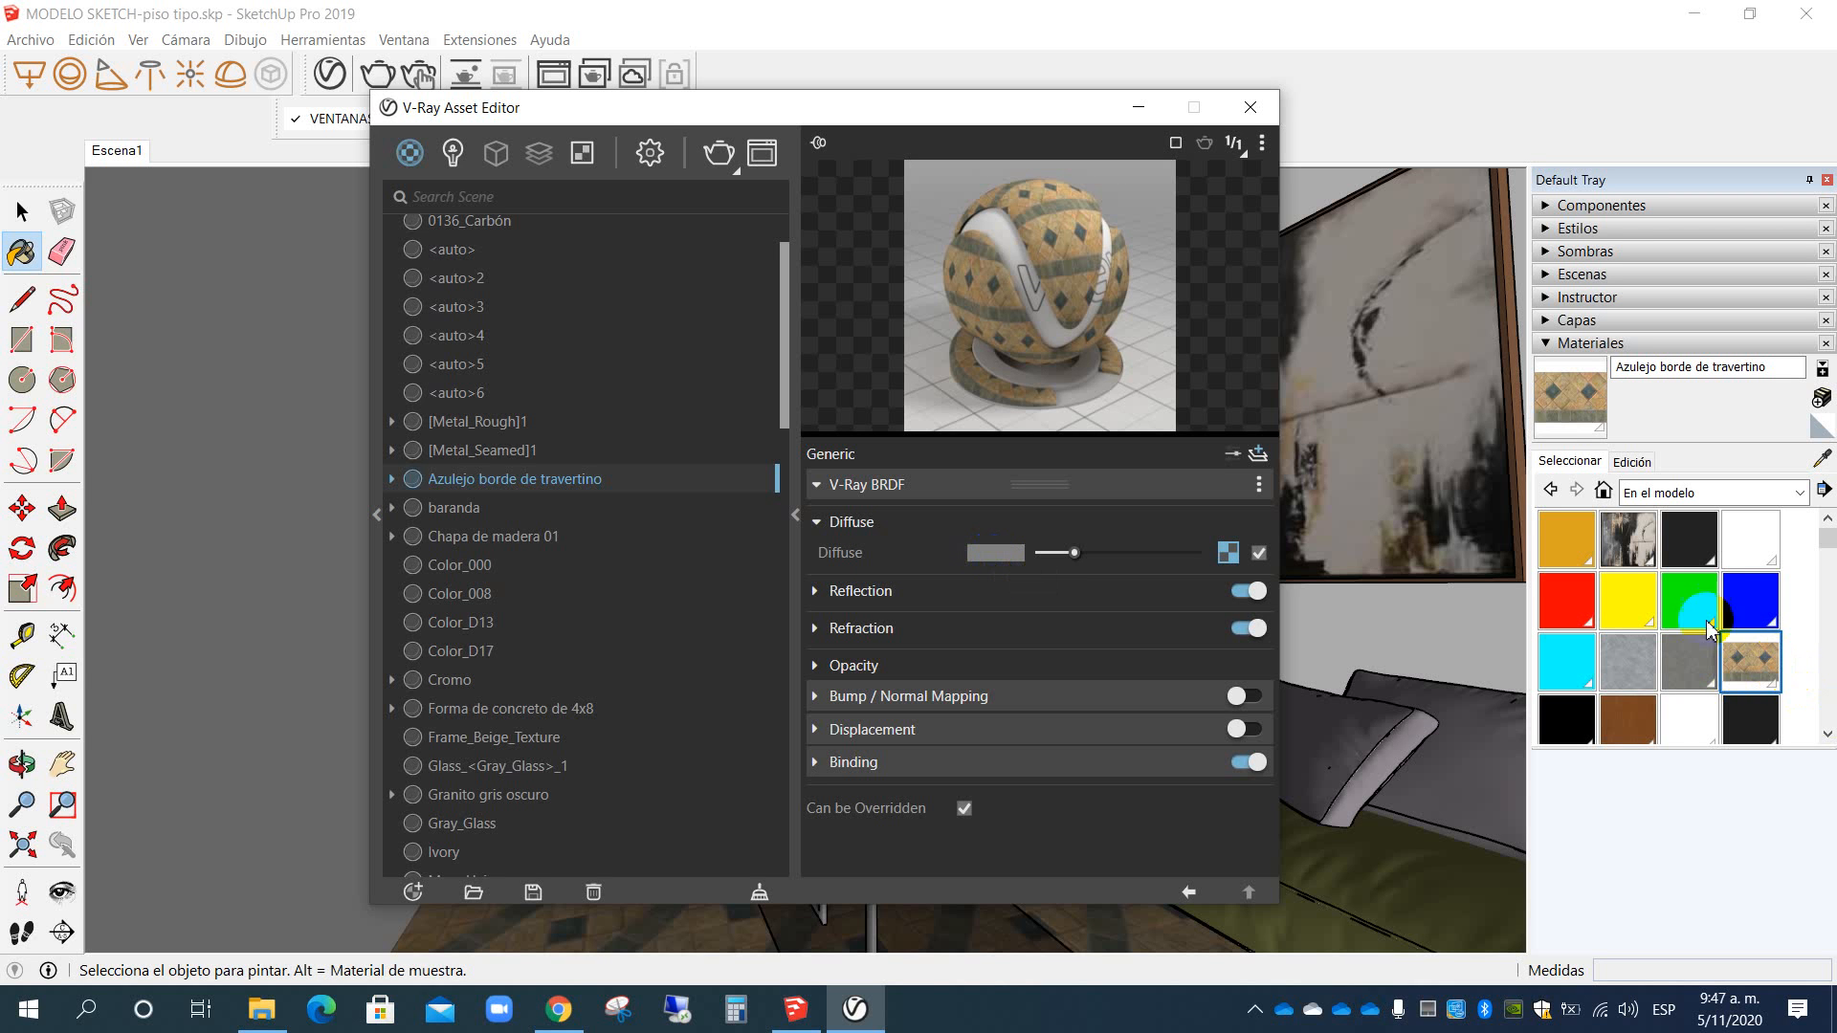
Step: Inspect the diffuse bitmap of Azulejo borde de travertino and compare its diffuse settings with the plain yellow <auto>3 material
click(1752, 660)
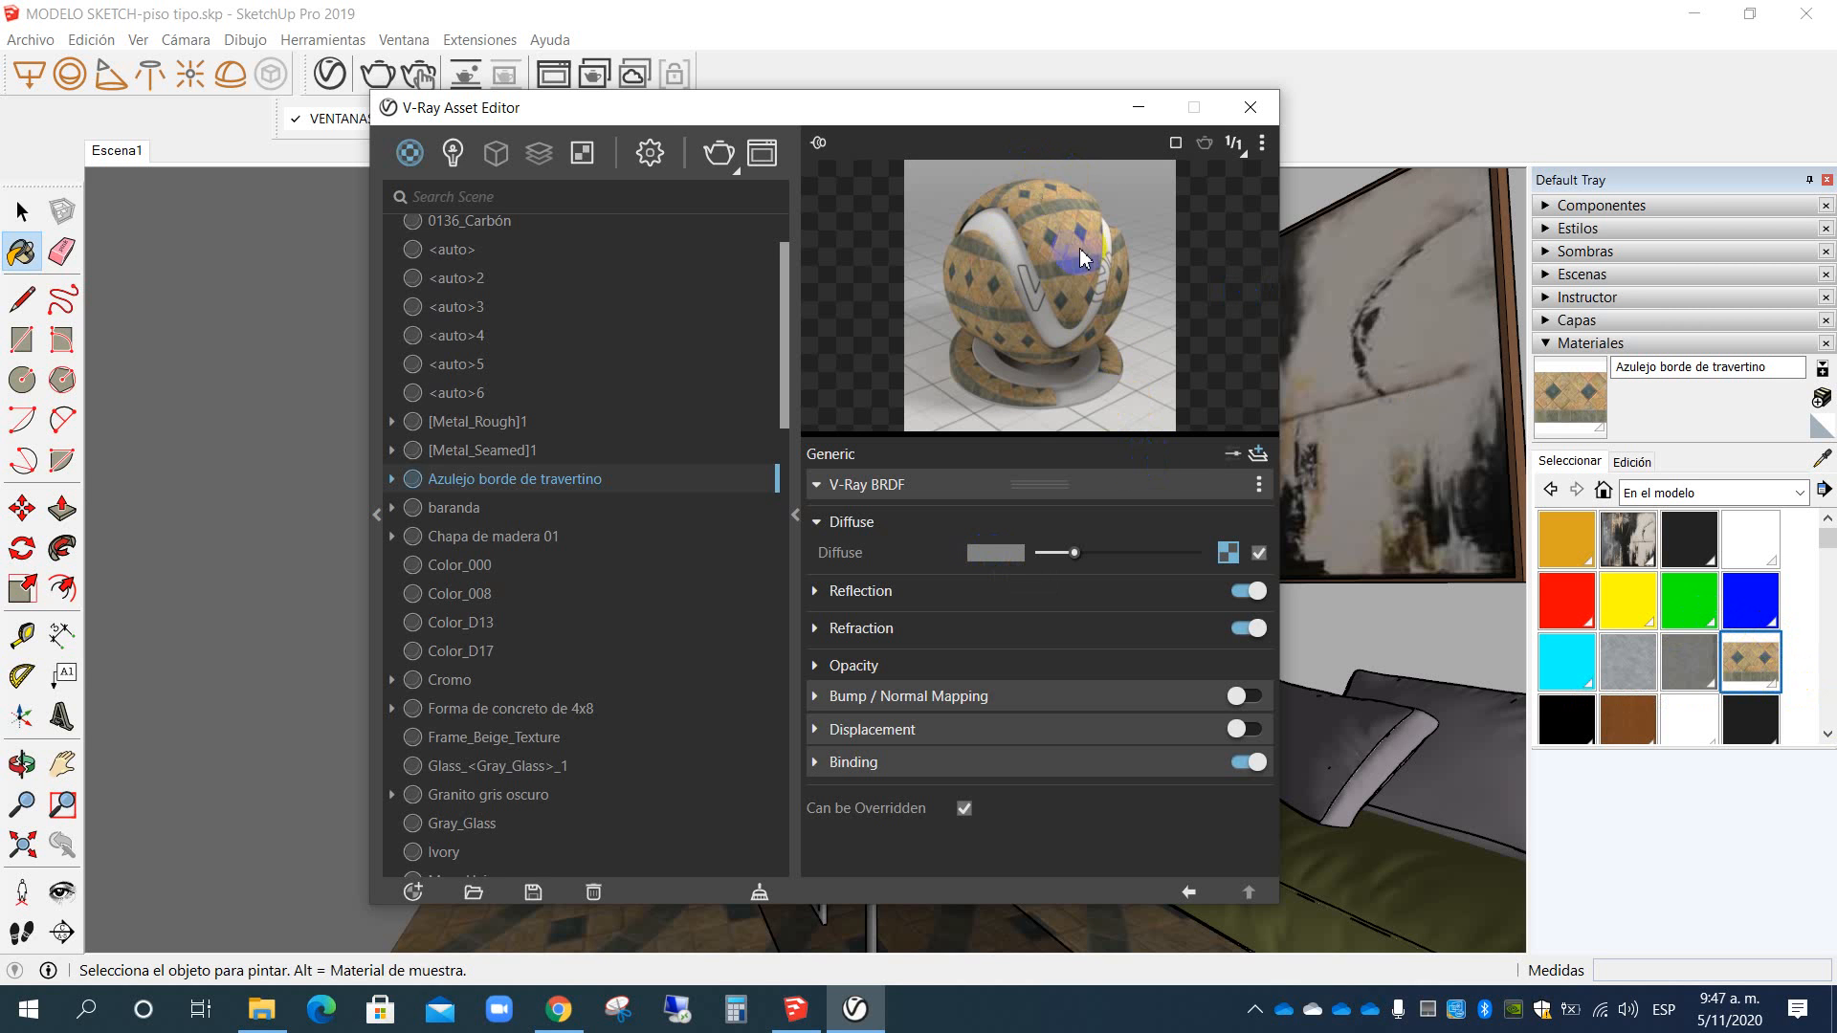
click(1229, 553)
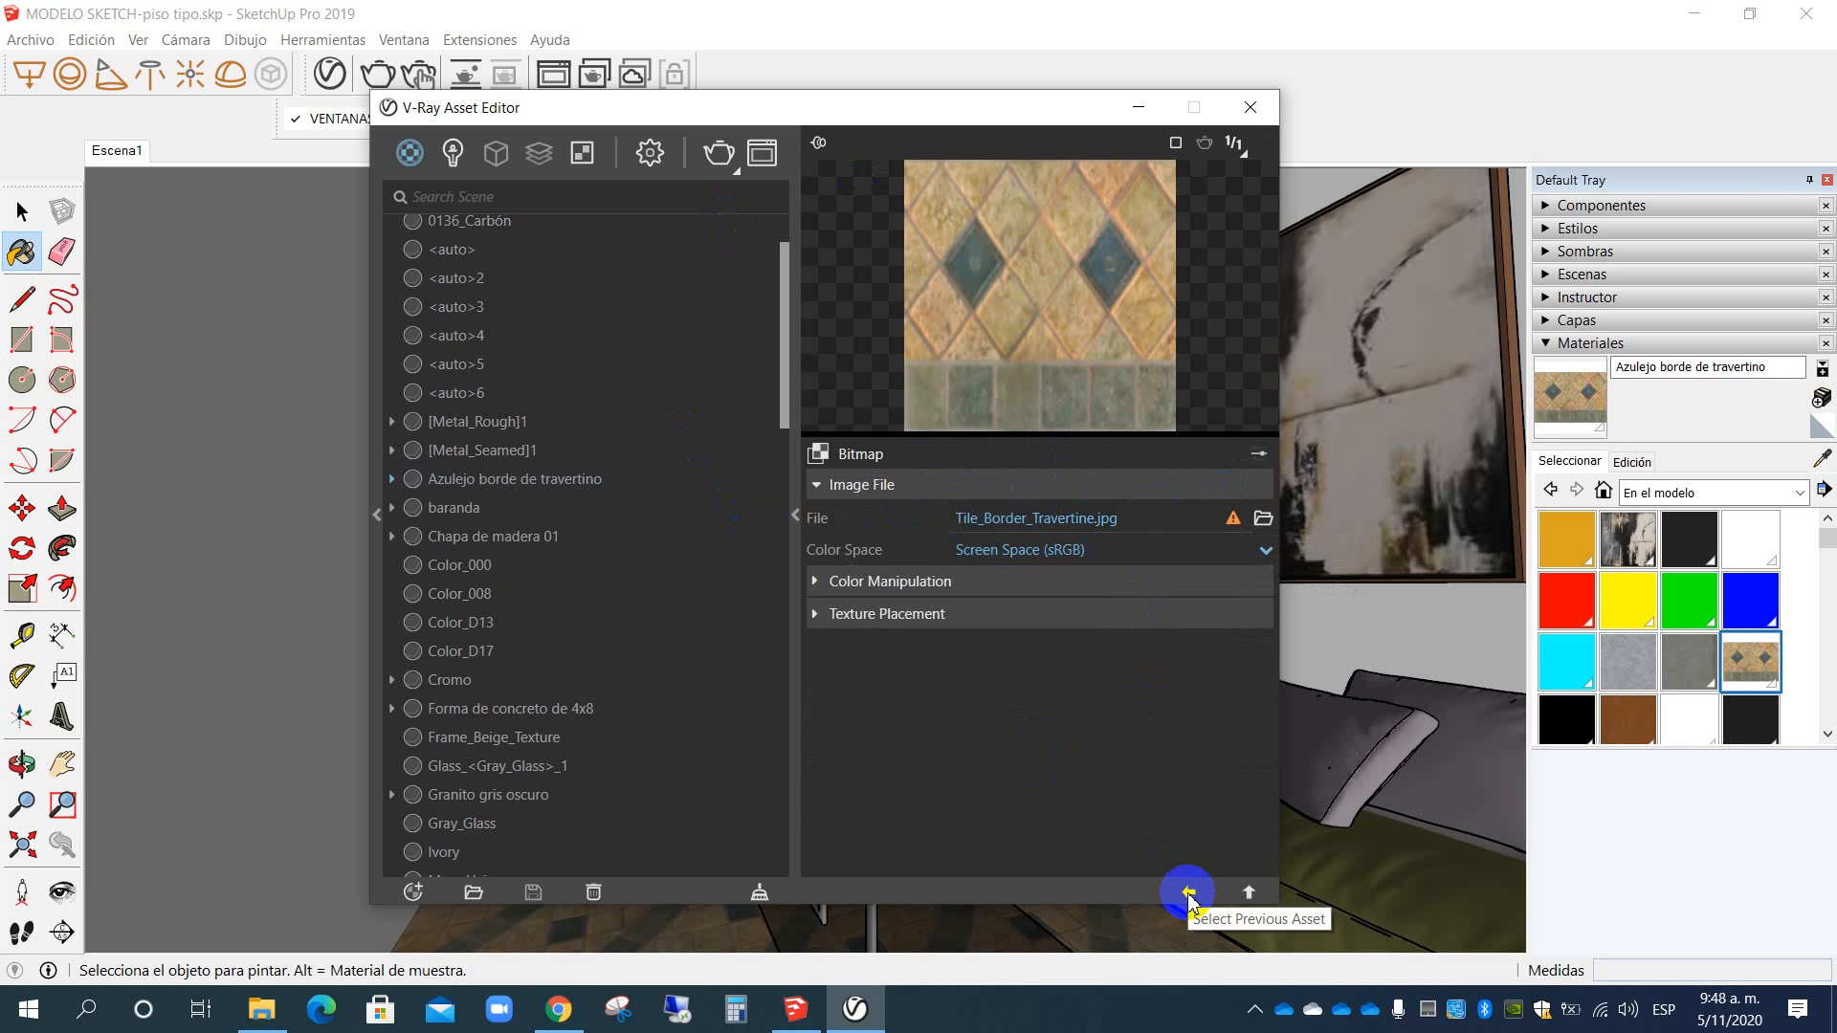
click(1189, 894)
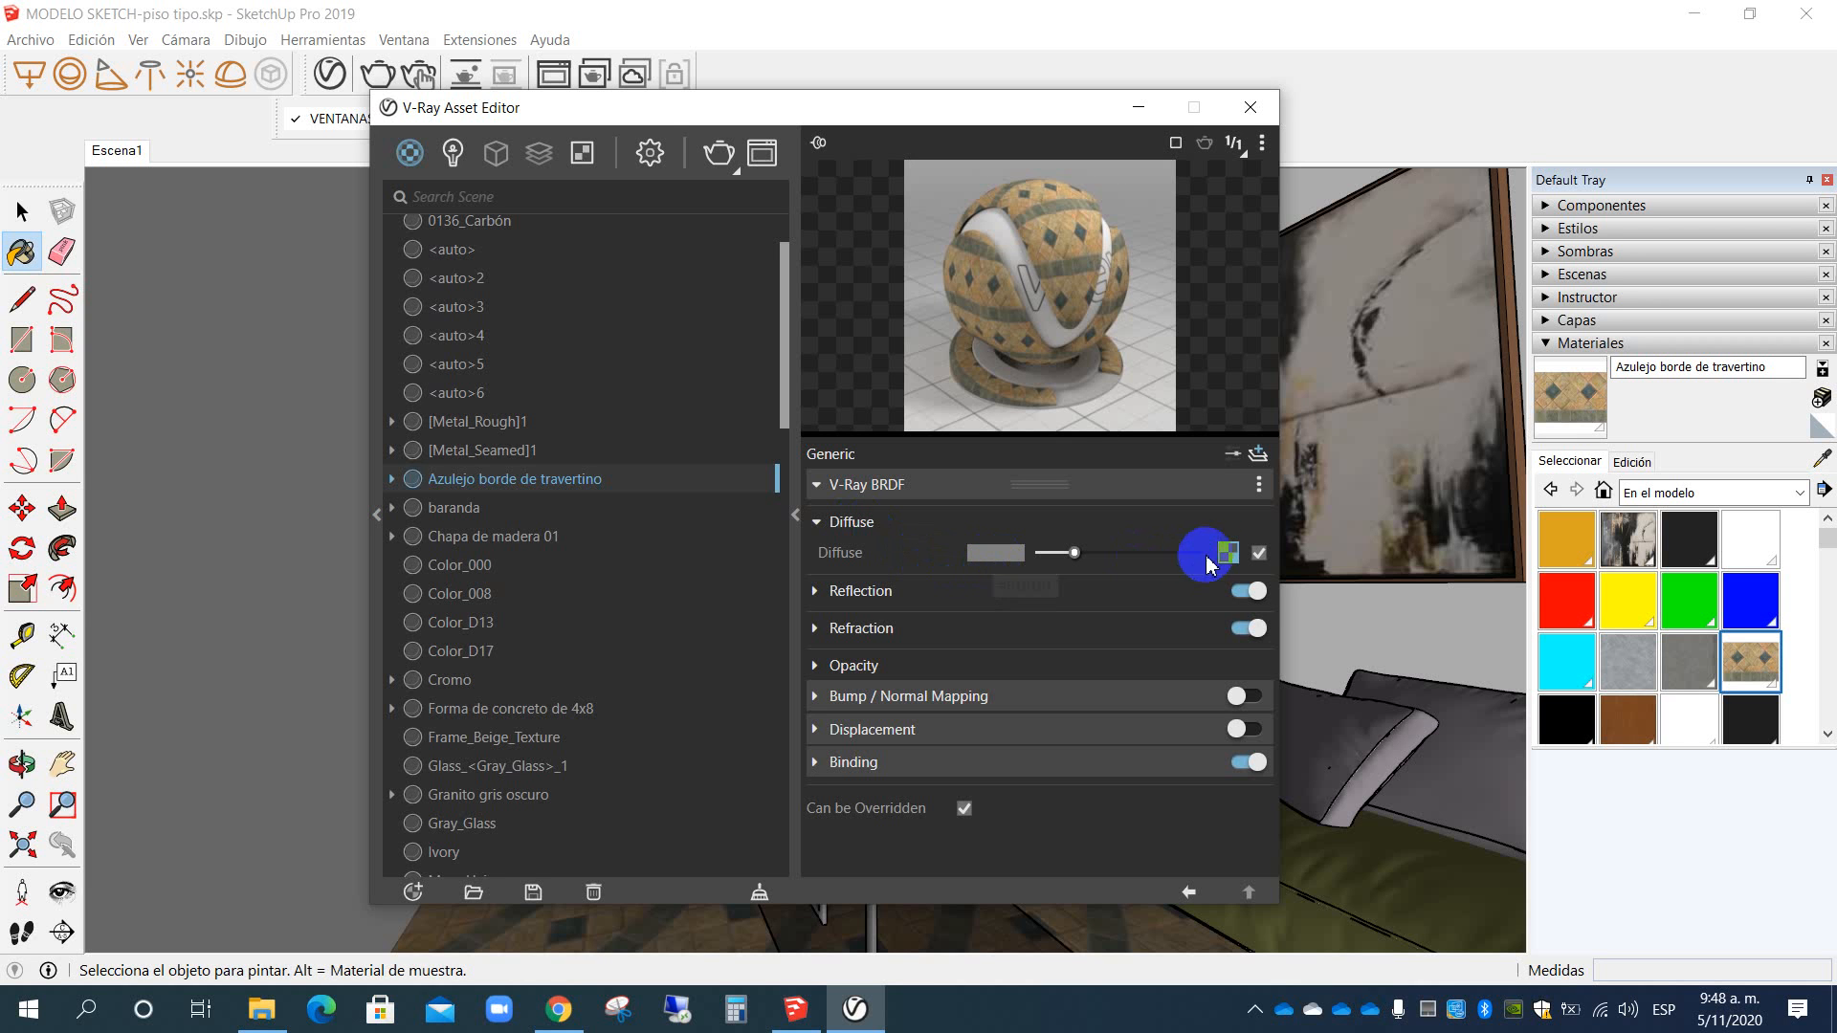
click(1629, 602)
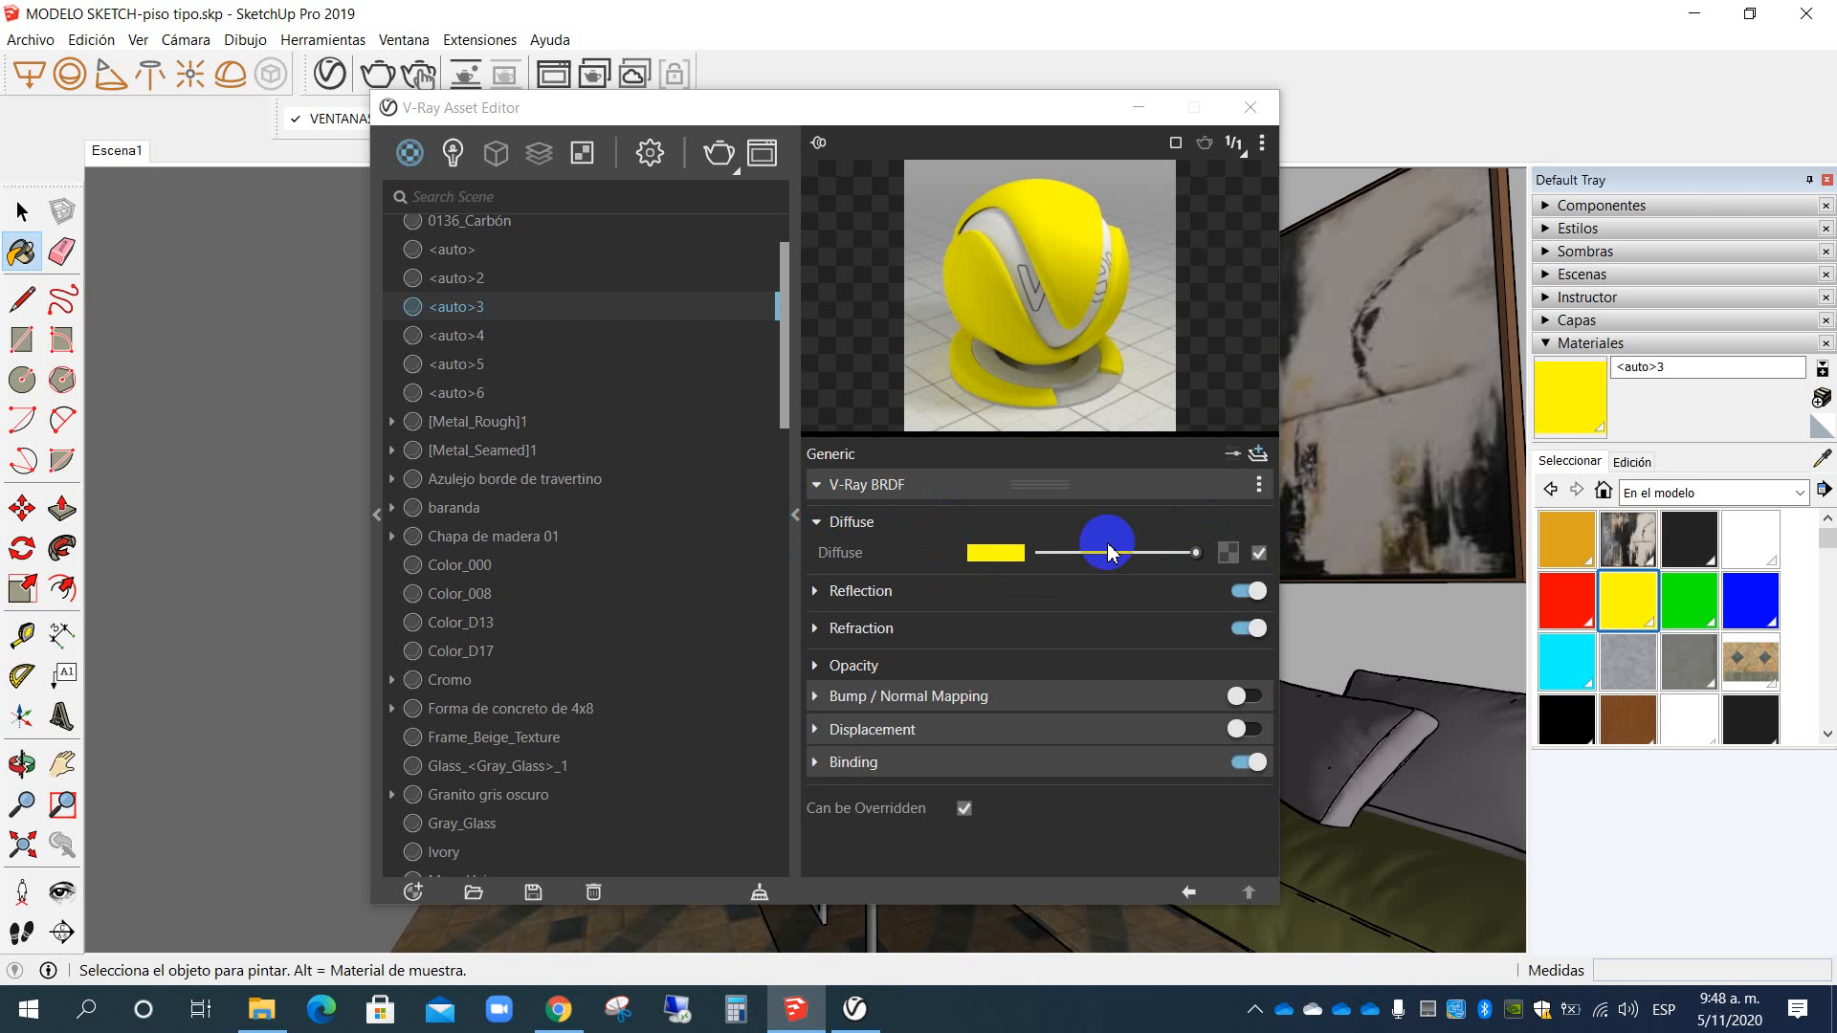
click(1750, 660)
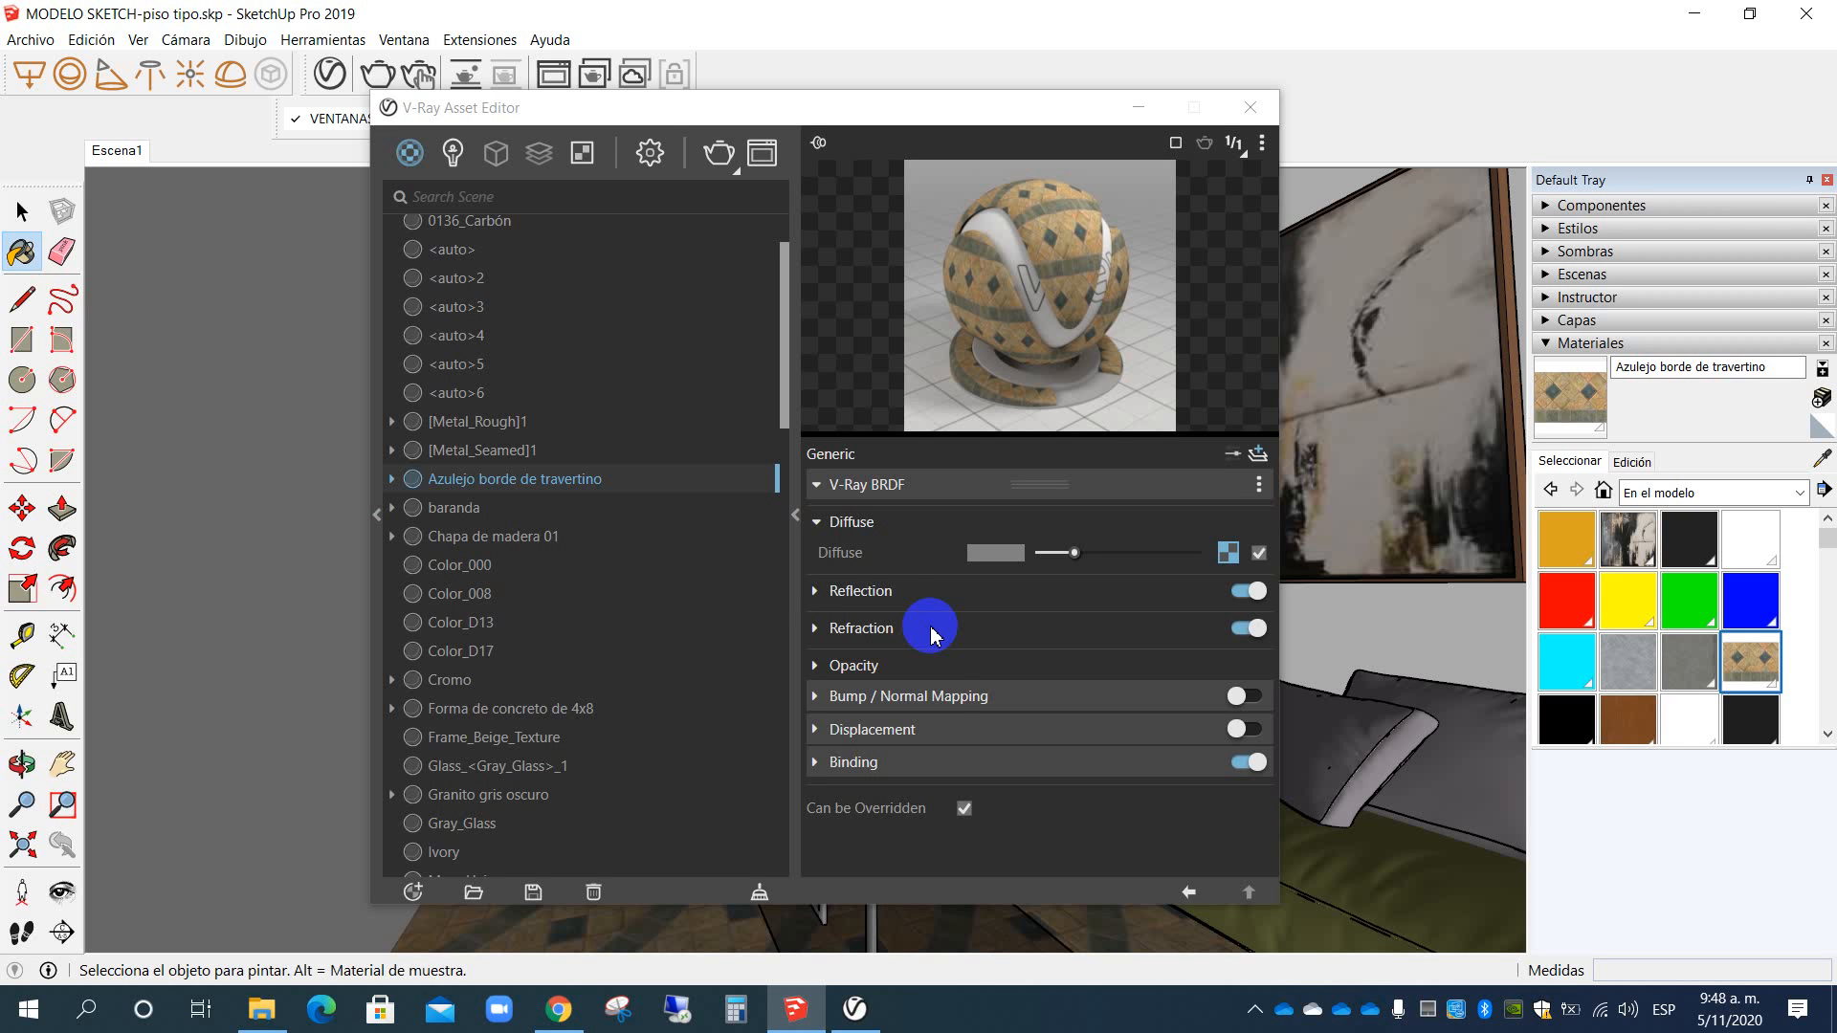
Step: Raise the Reflection Color of Azulejo borde de travertino from black to mid grey and move the editor aside
click(854, 592)
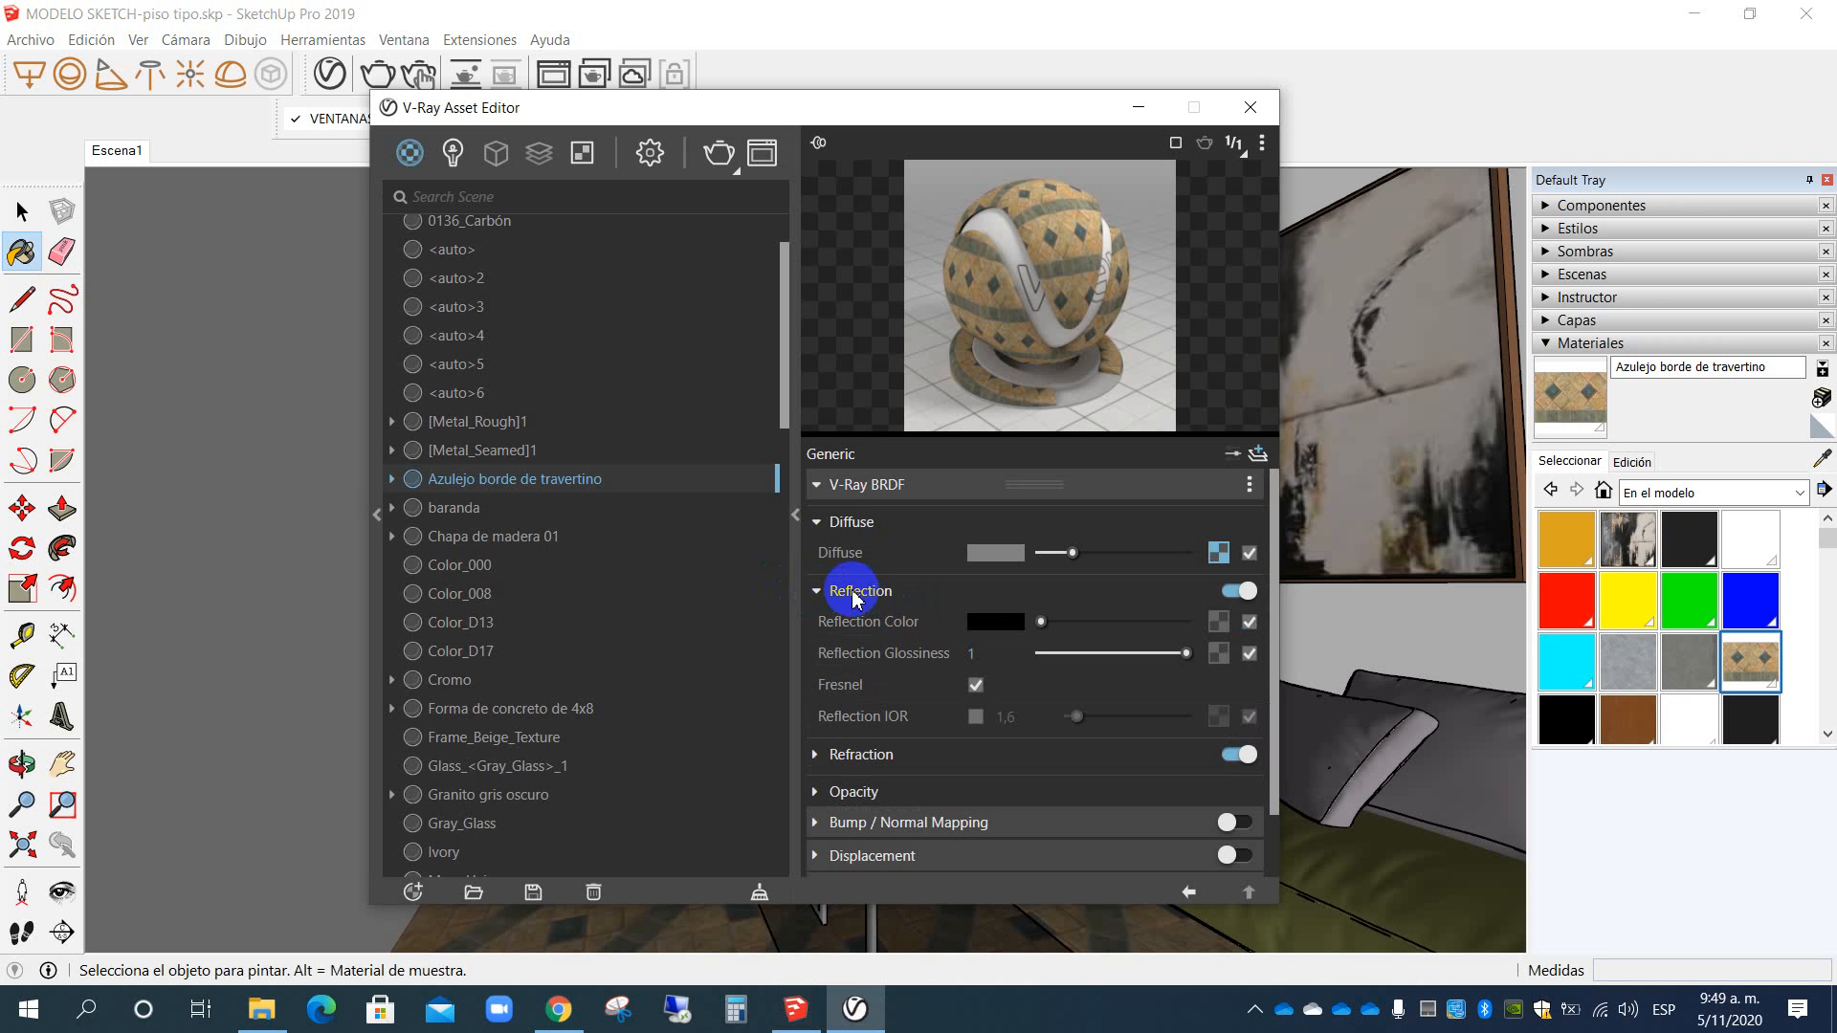
drag(1042, 623, 1102, 632)
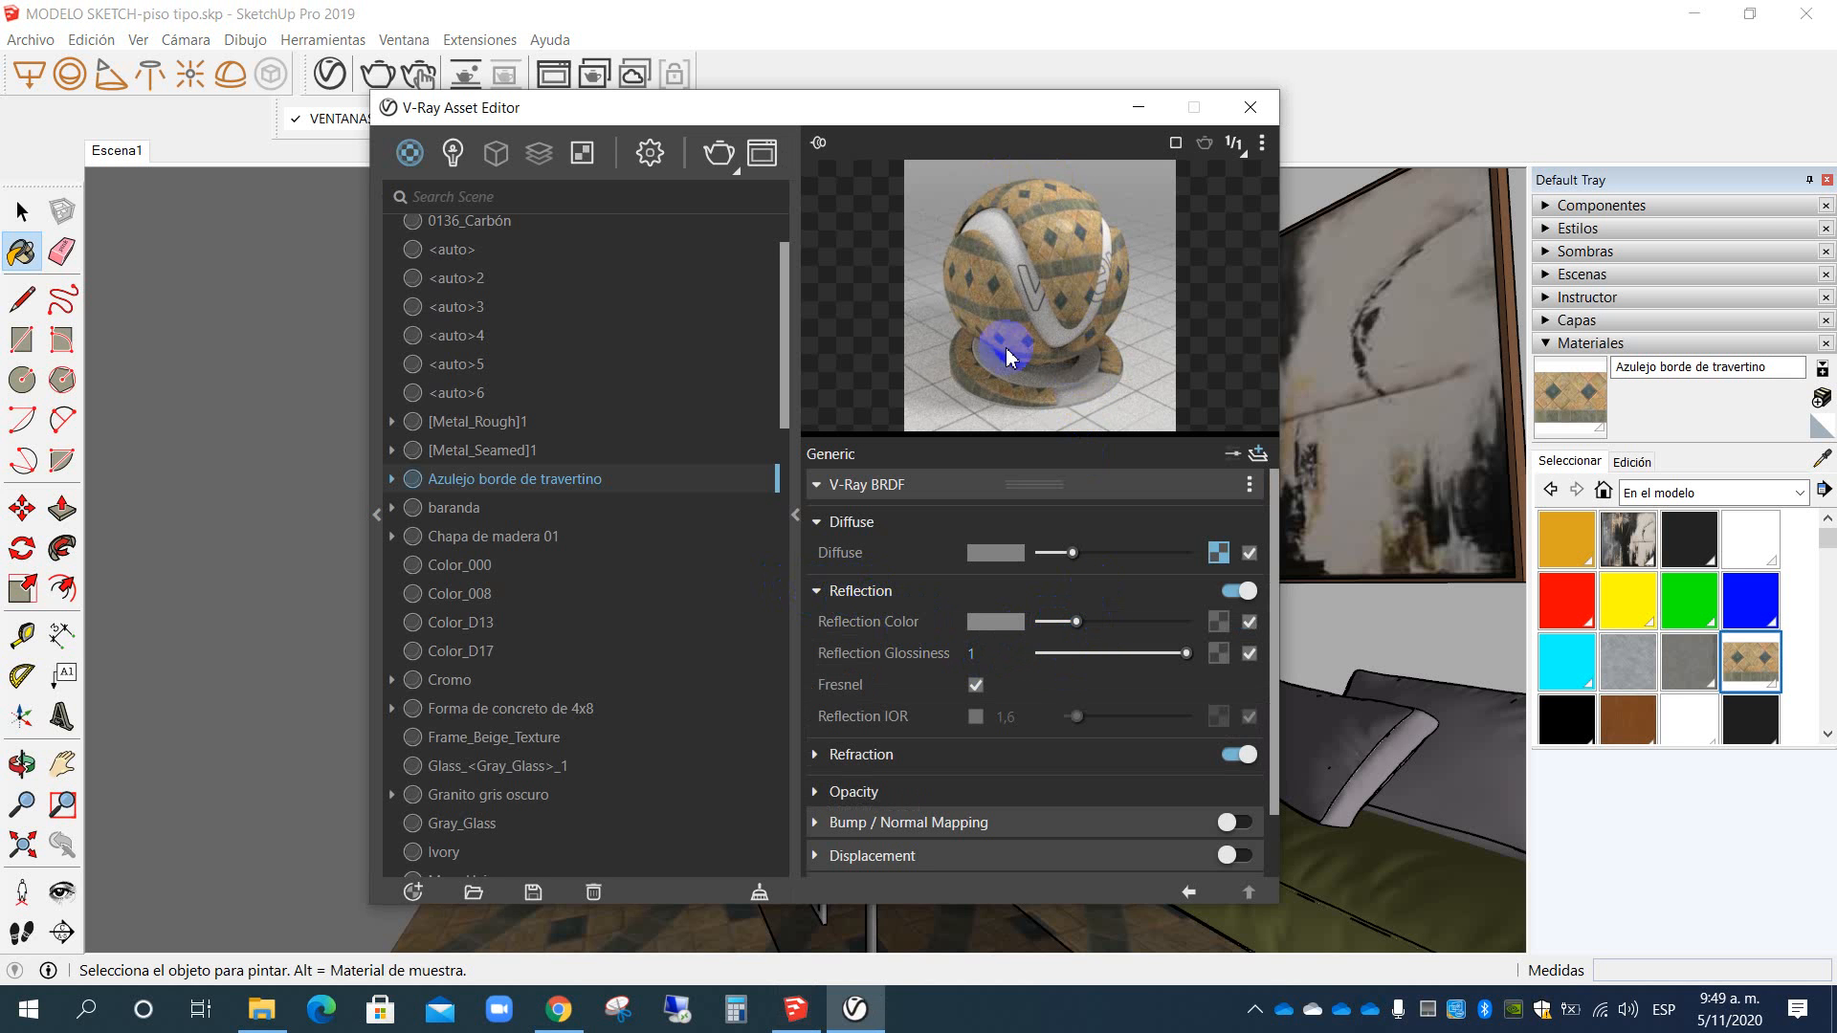
drag(855, 111, 446, 103)
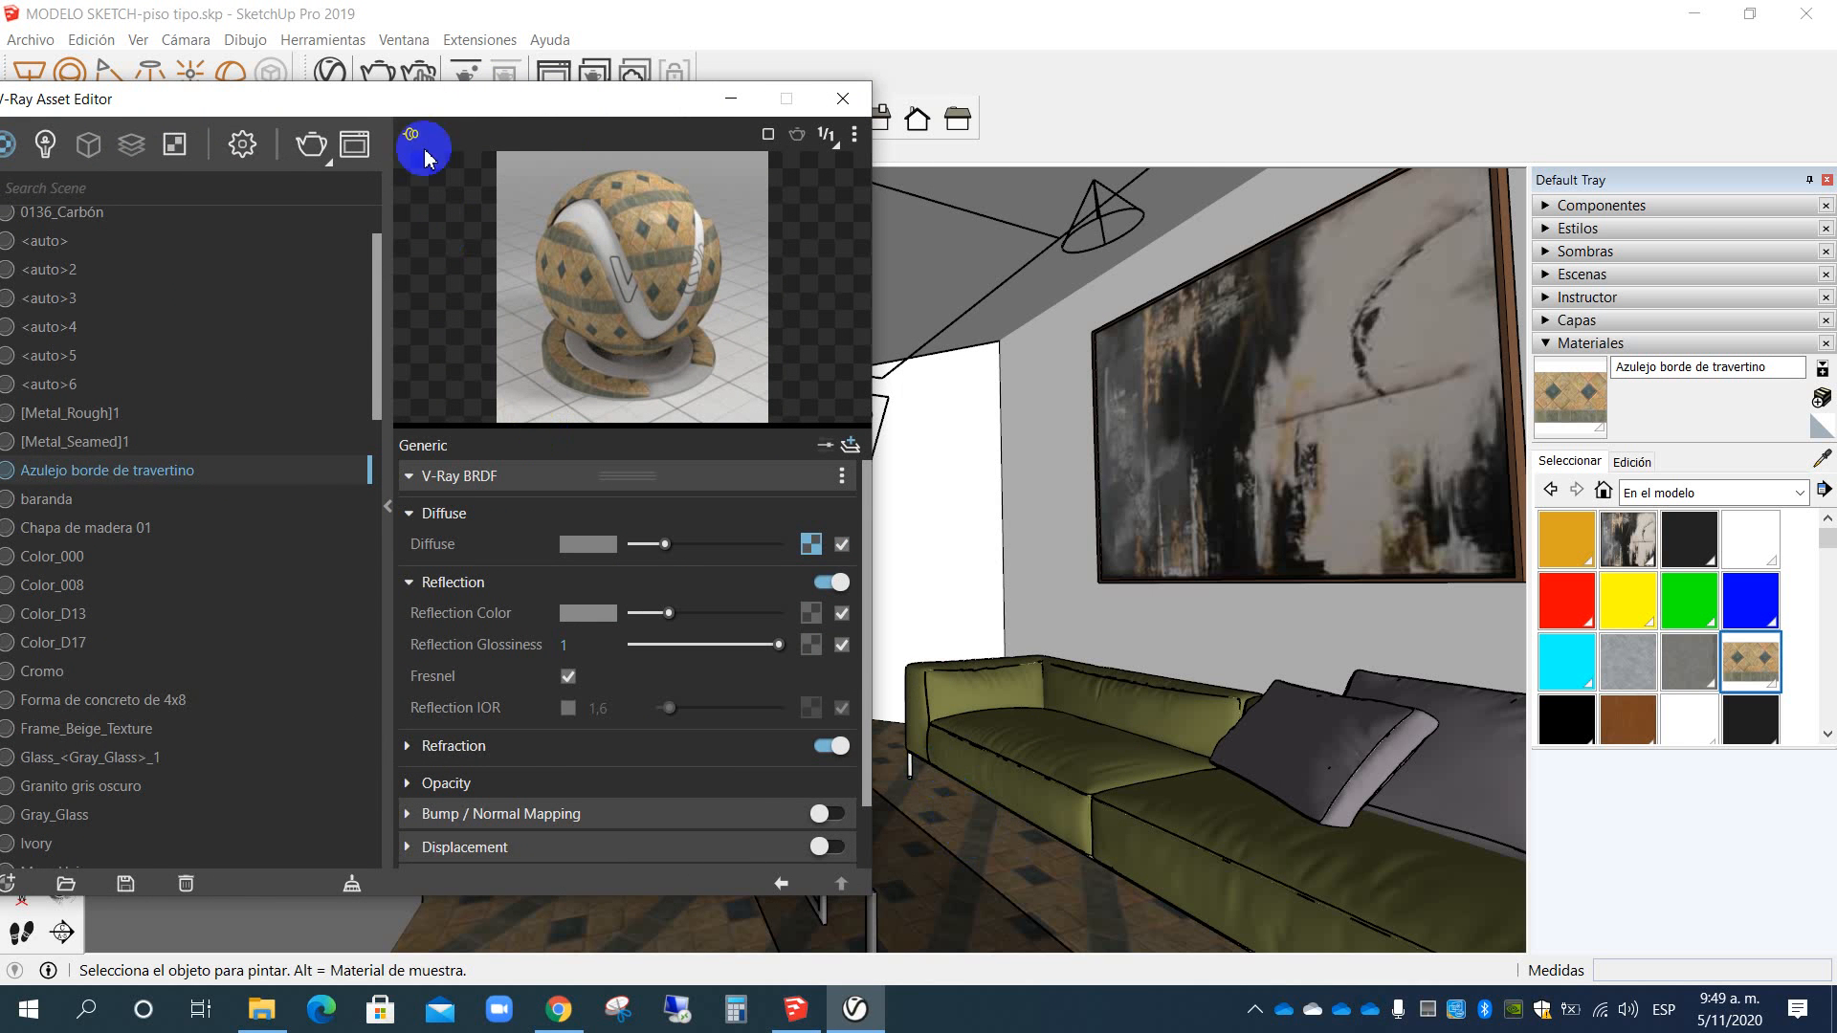
drag(425, 101, 510, 98)
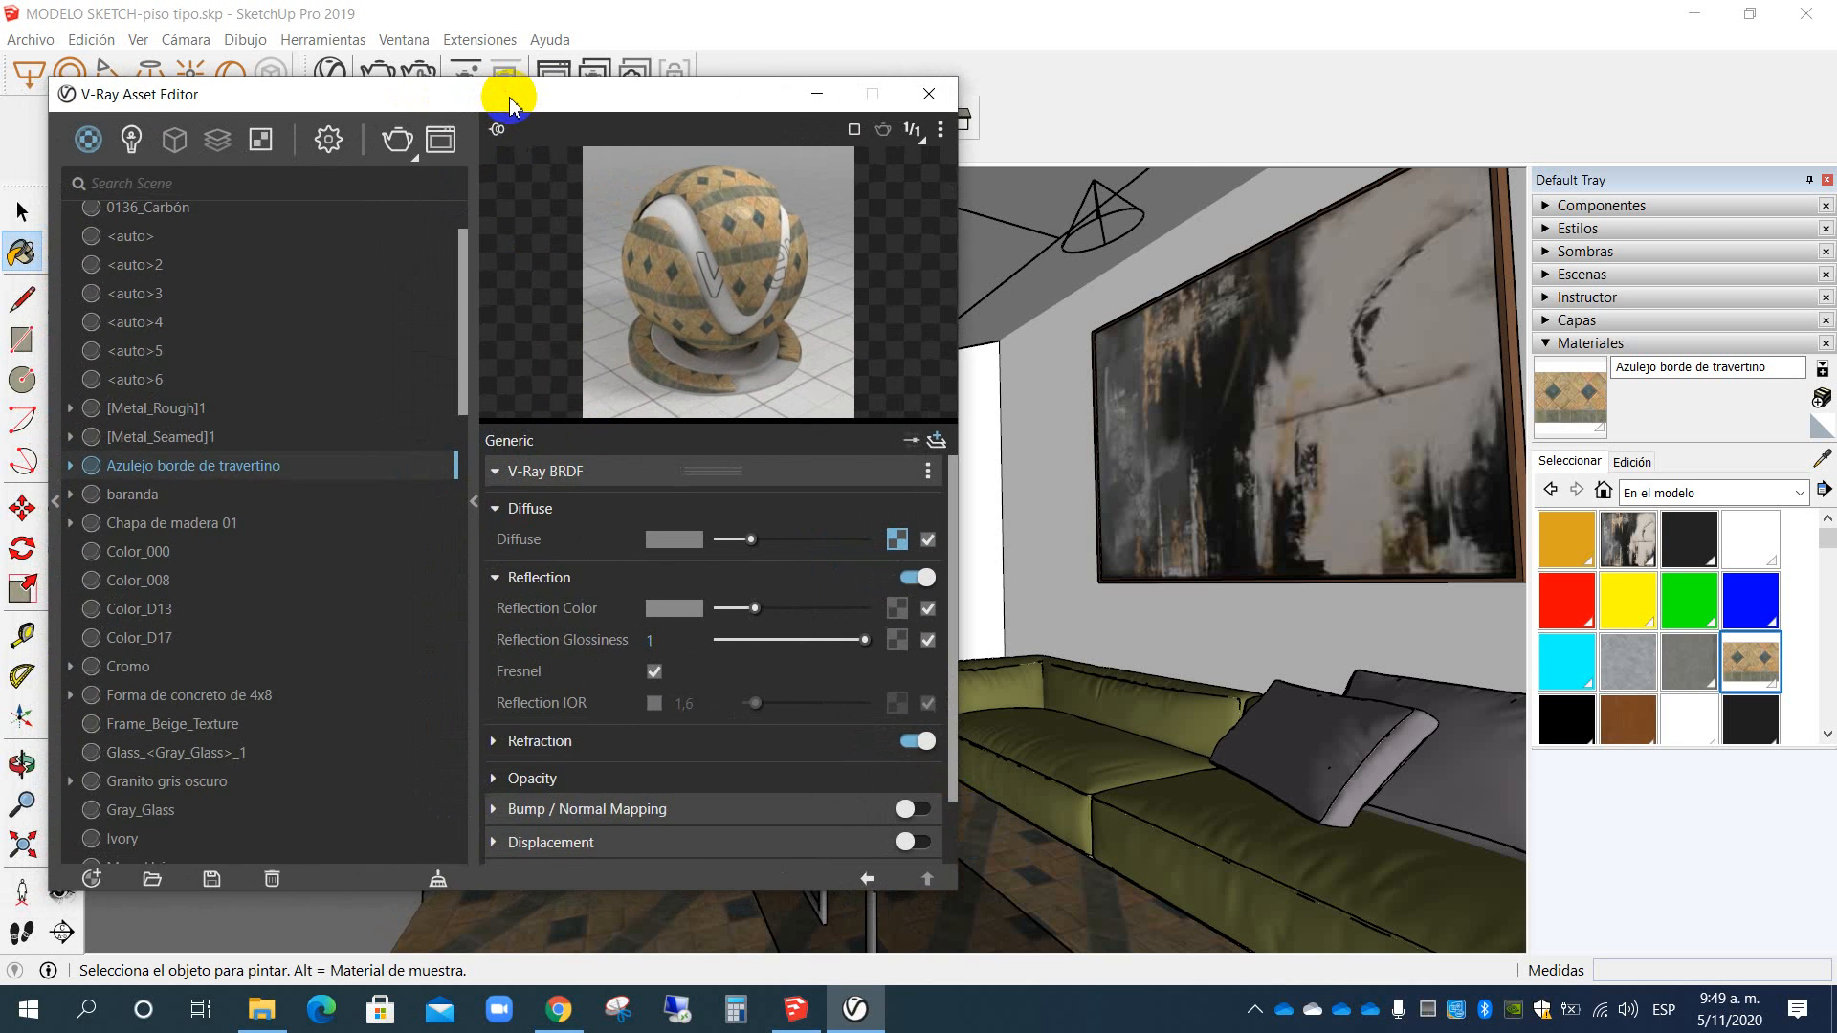
Step: Run a test render of the living room with V-Ray, close the frame buffer and stop the render
click(407, 148)
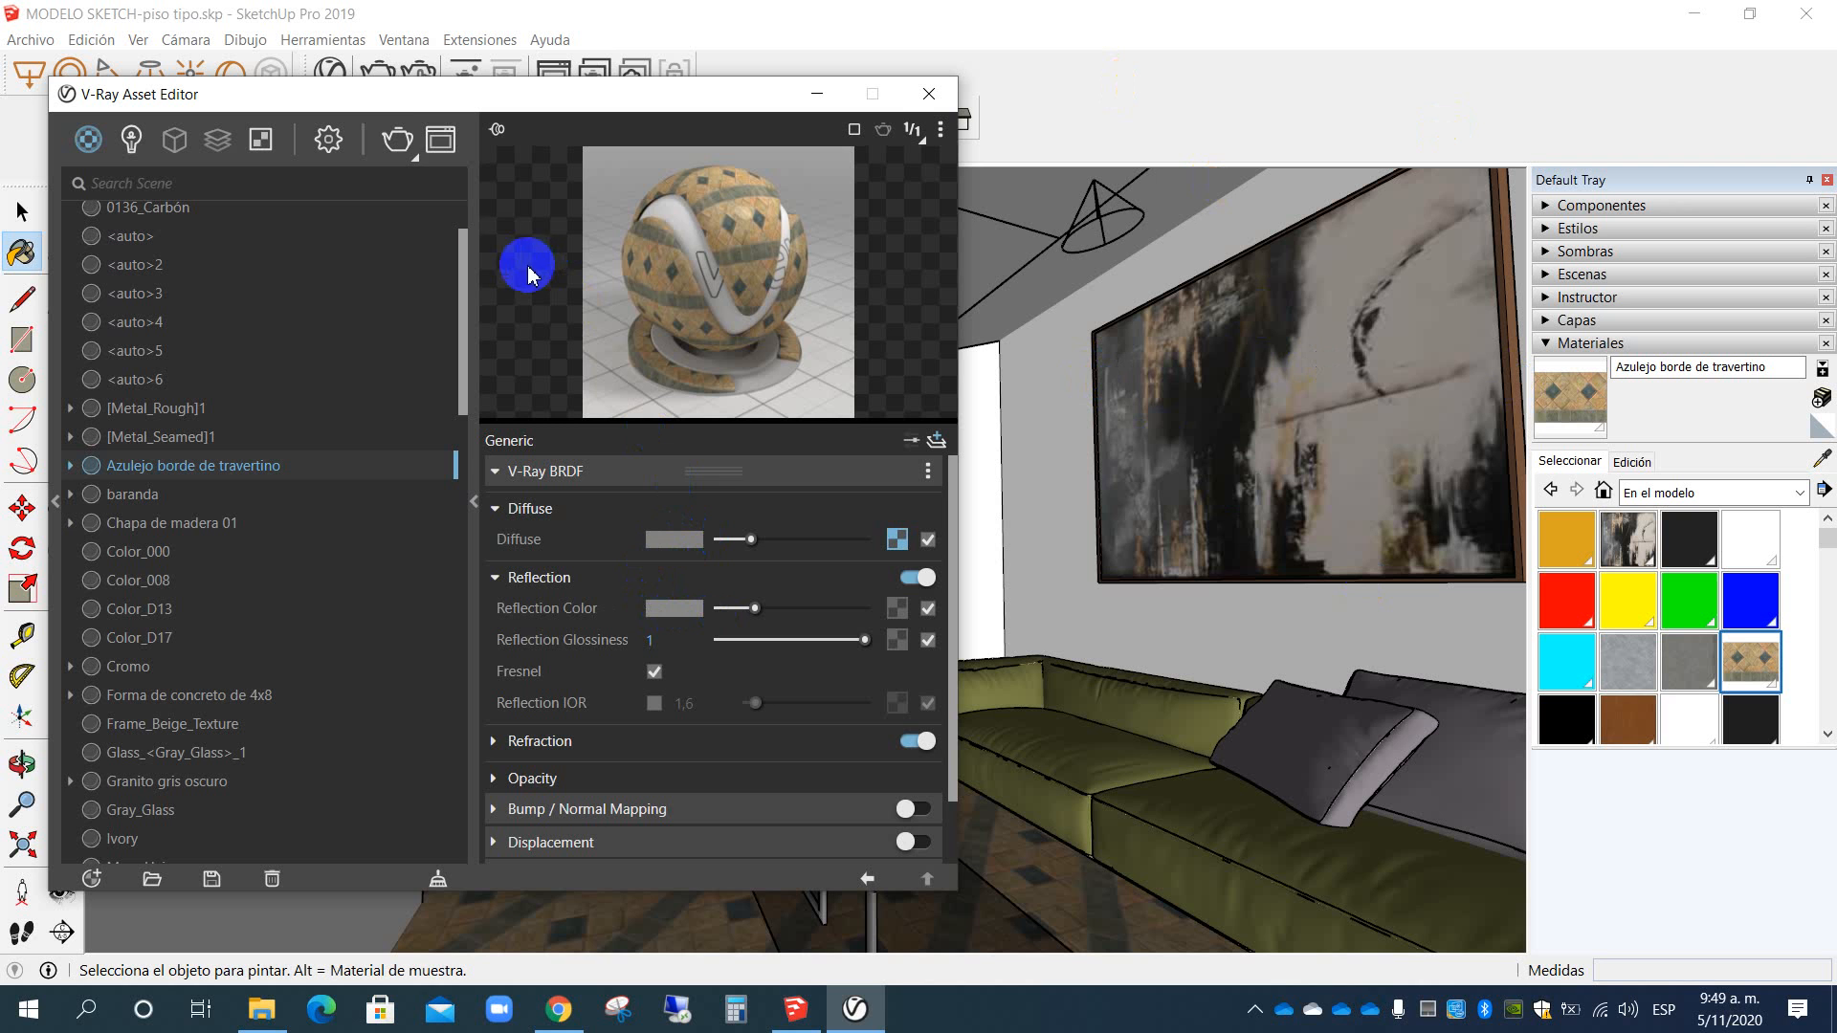
click(400, 142)
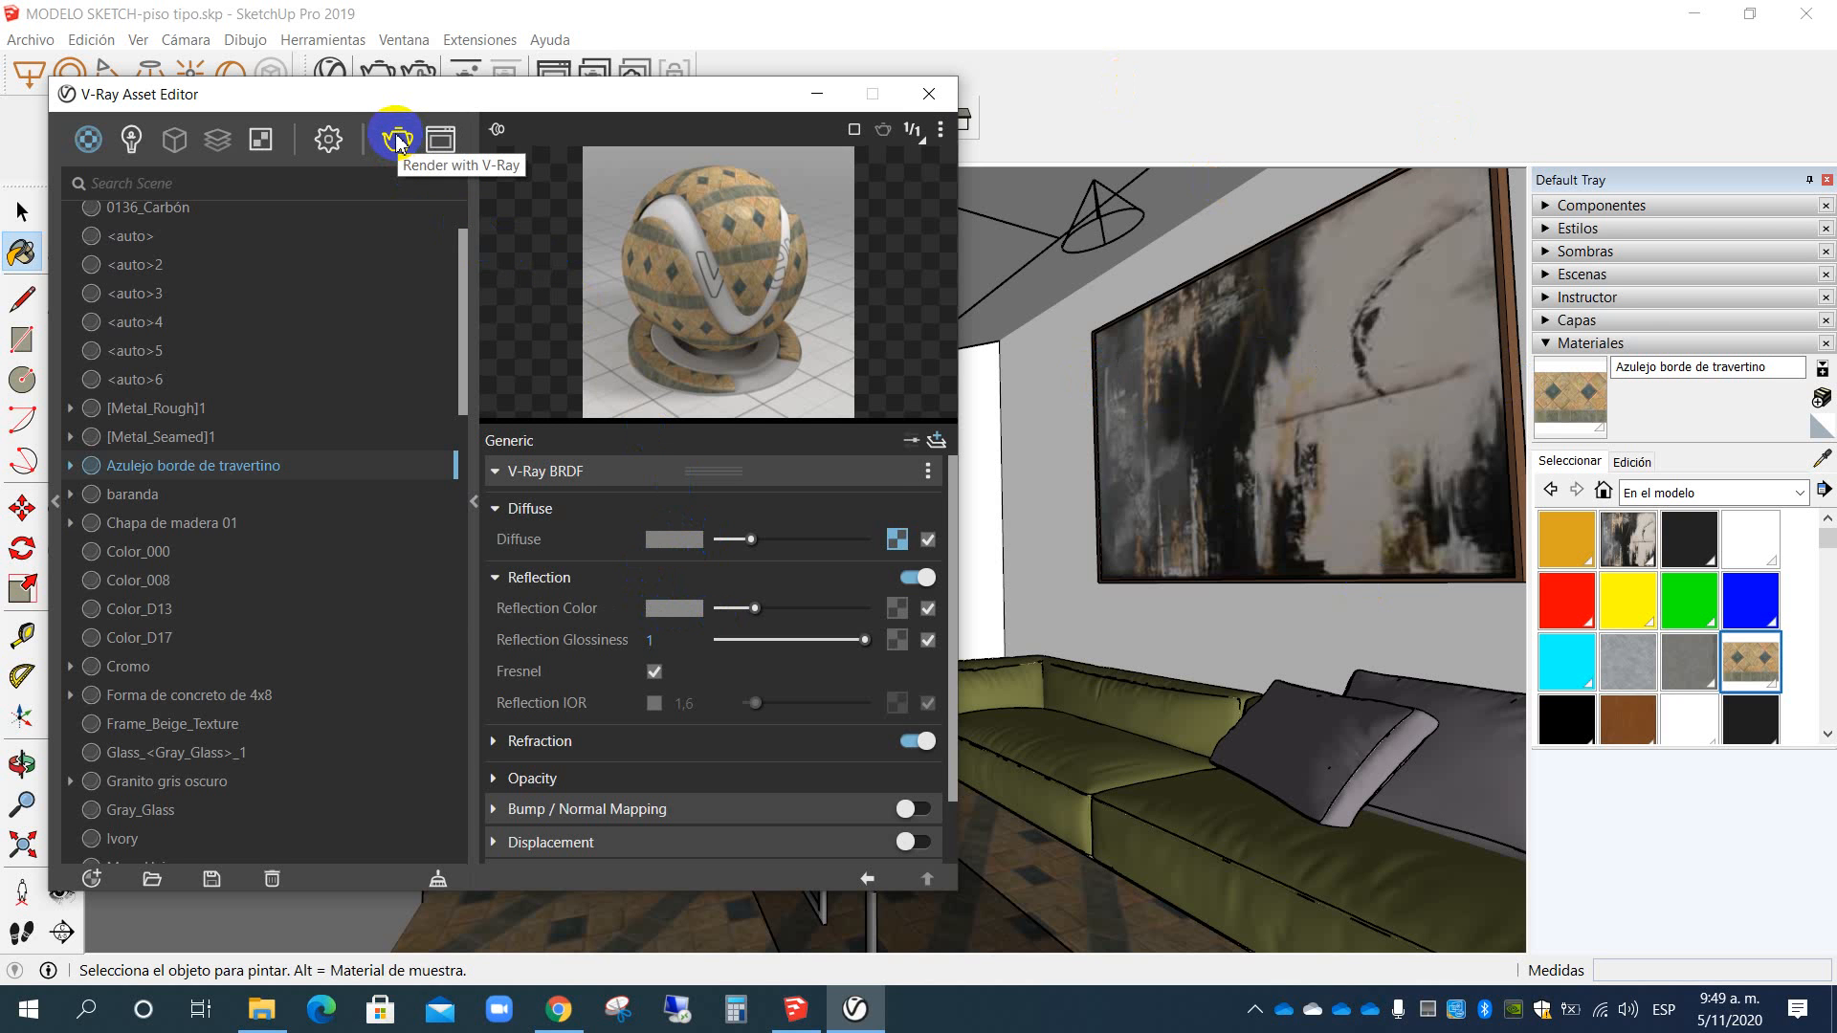
click(328, 140)
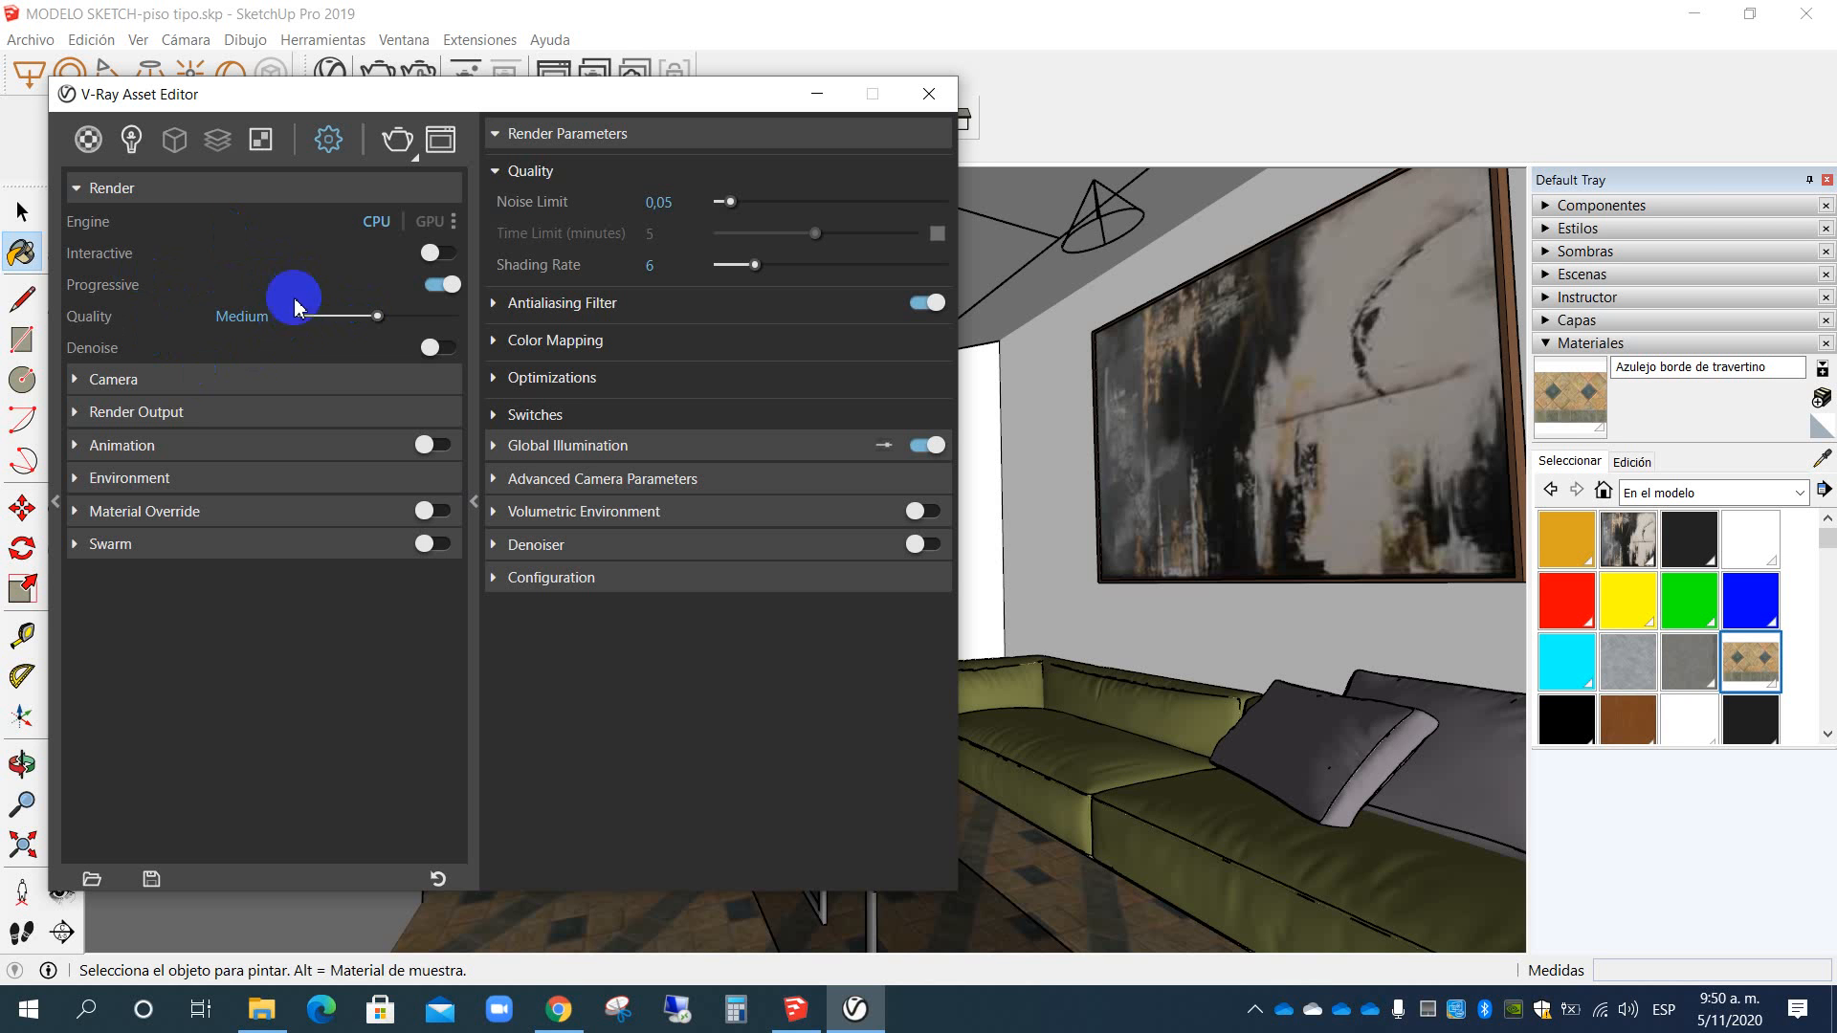
click(88, 141)
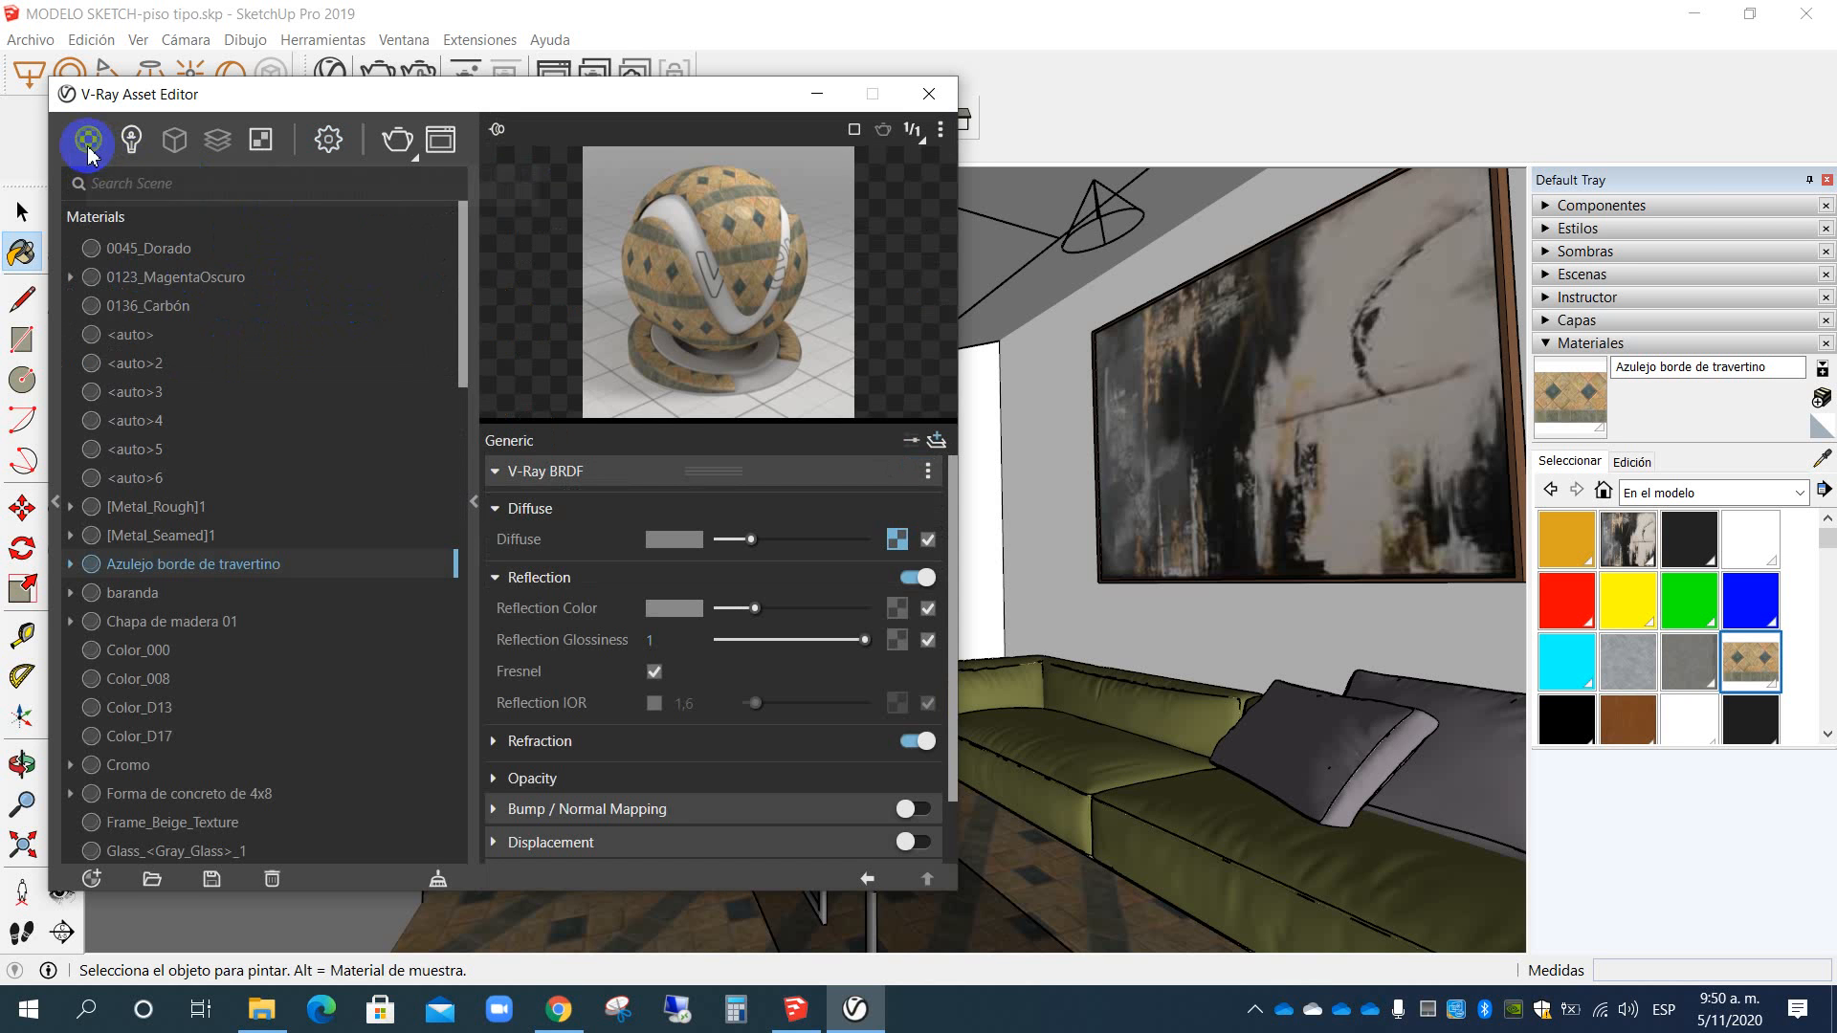
click(398, 141)
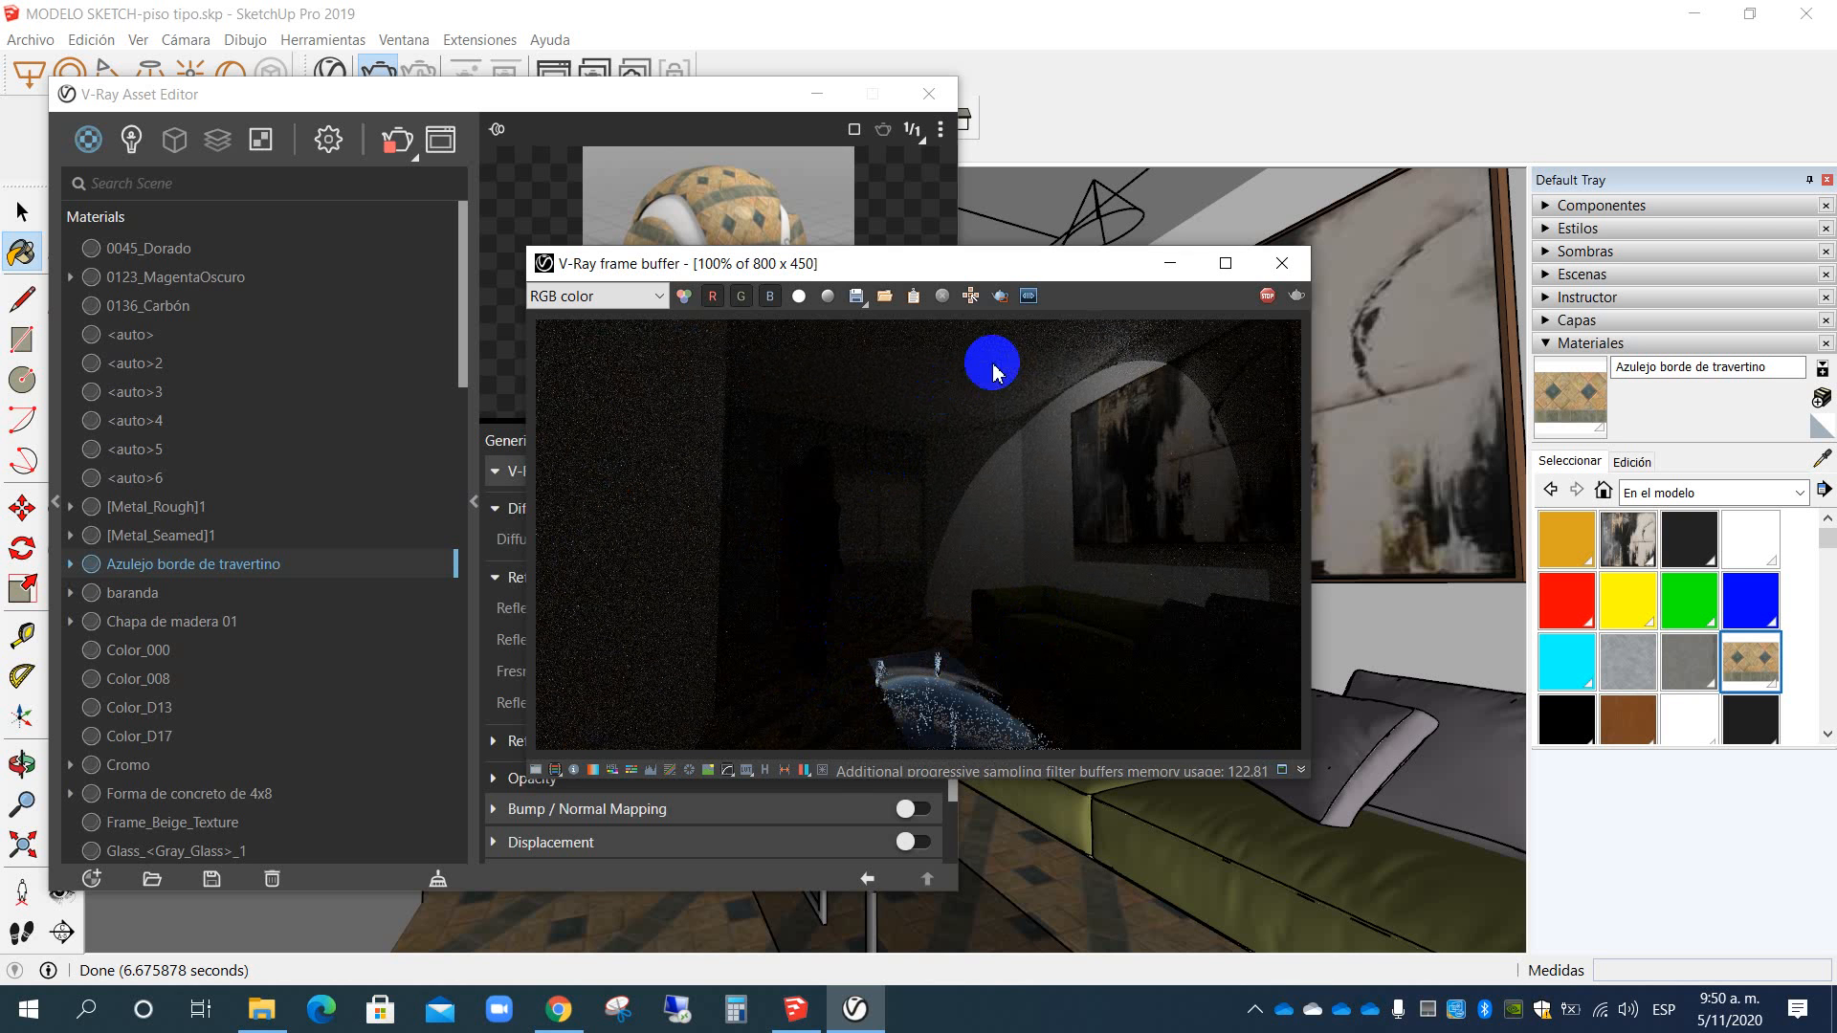
click(1266, 277)
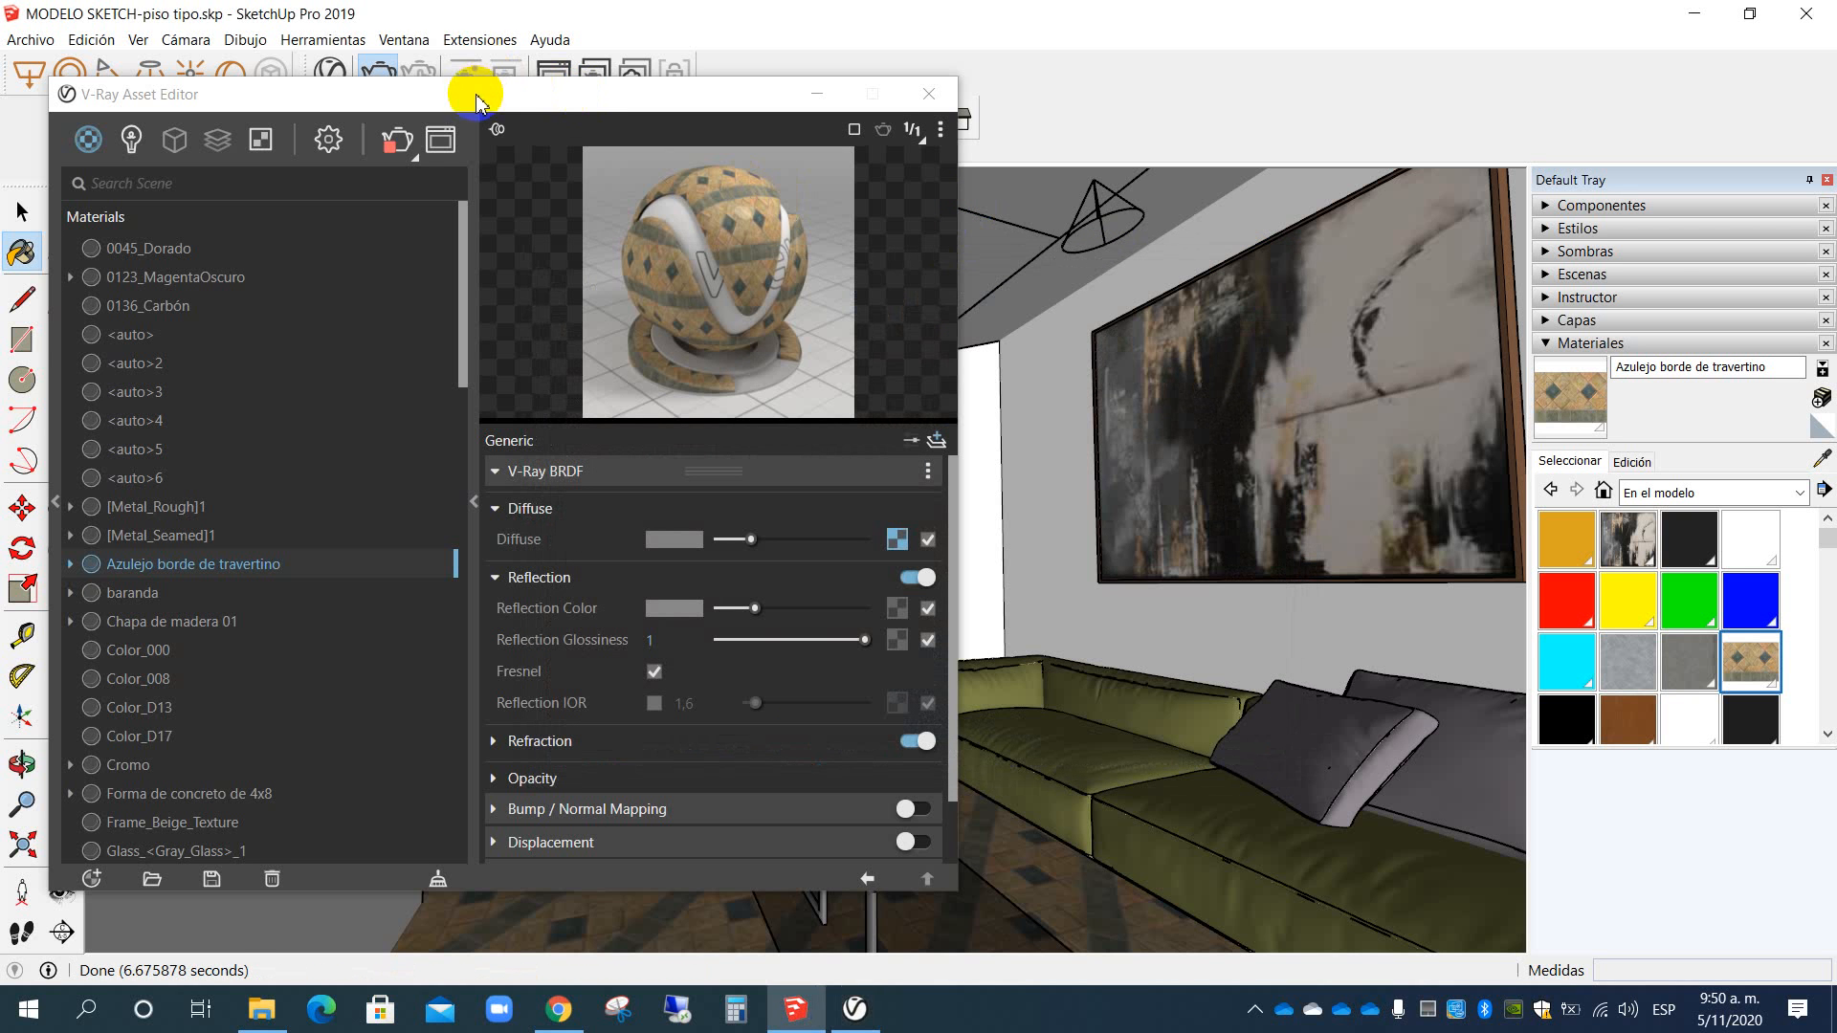
click(579, 93)
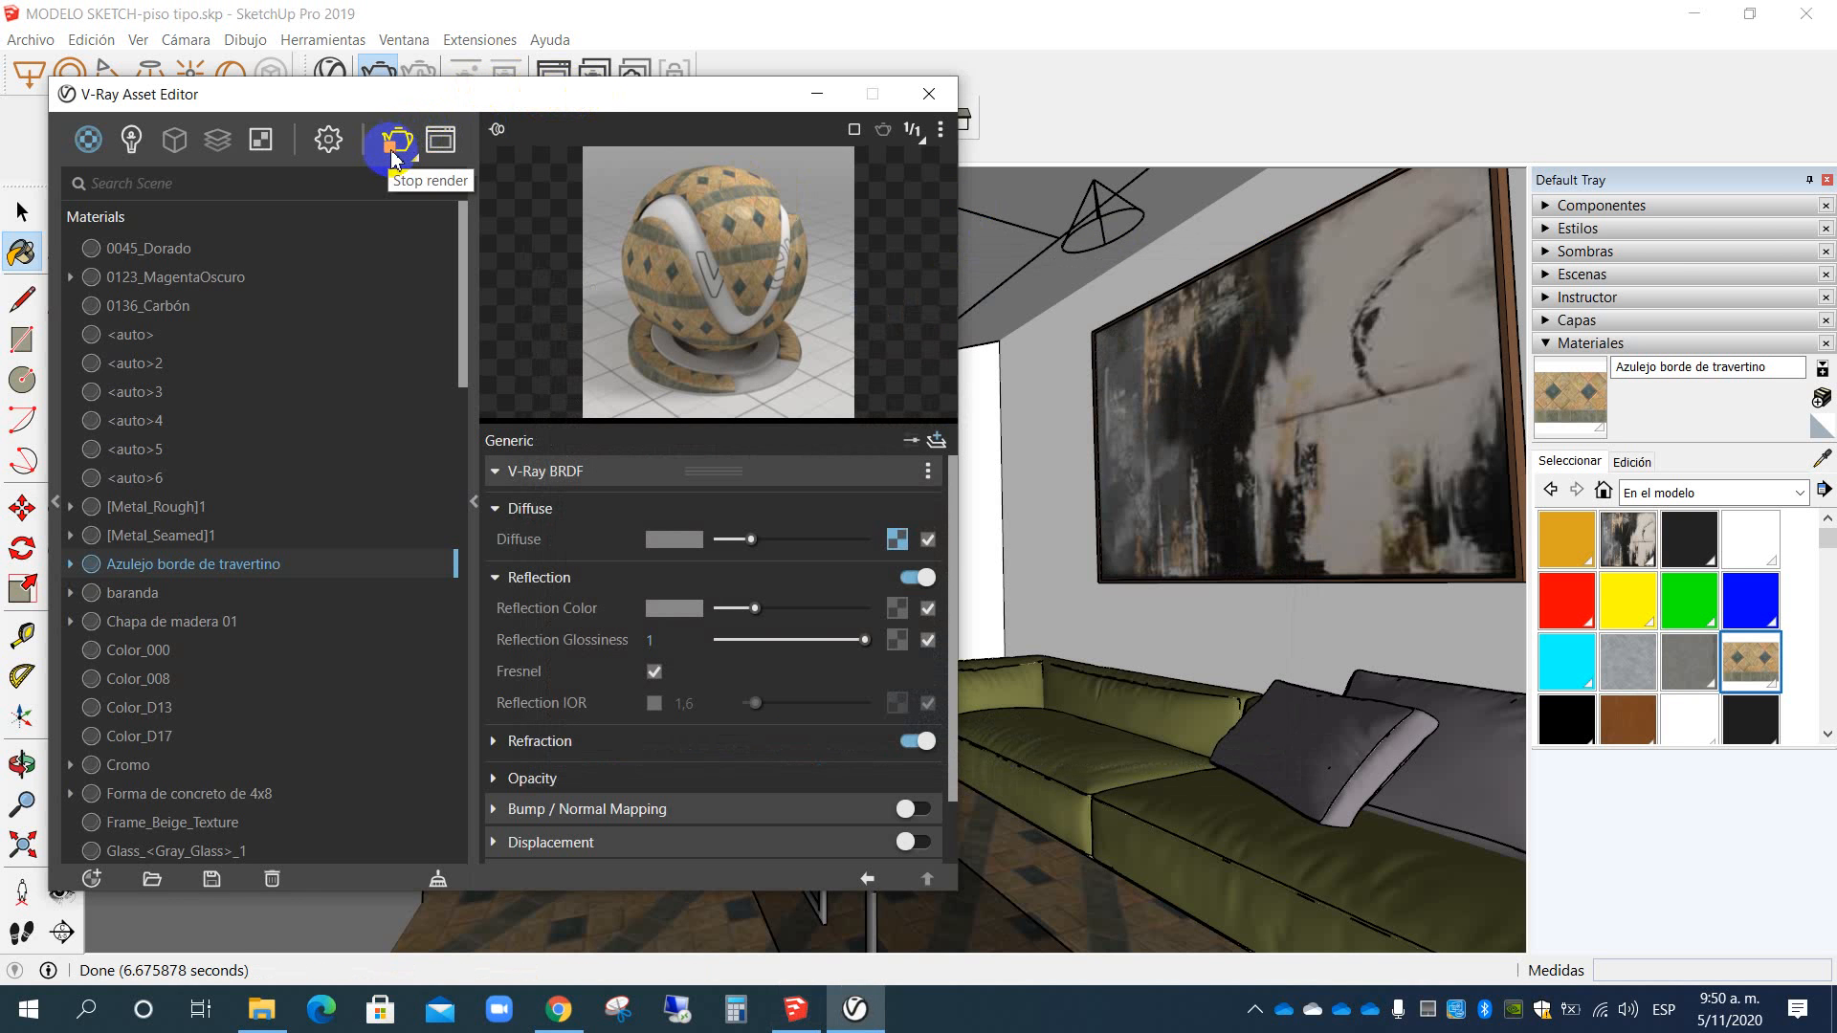
click(397, 153)
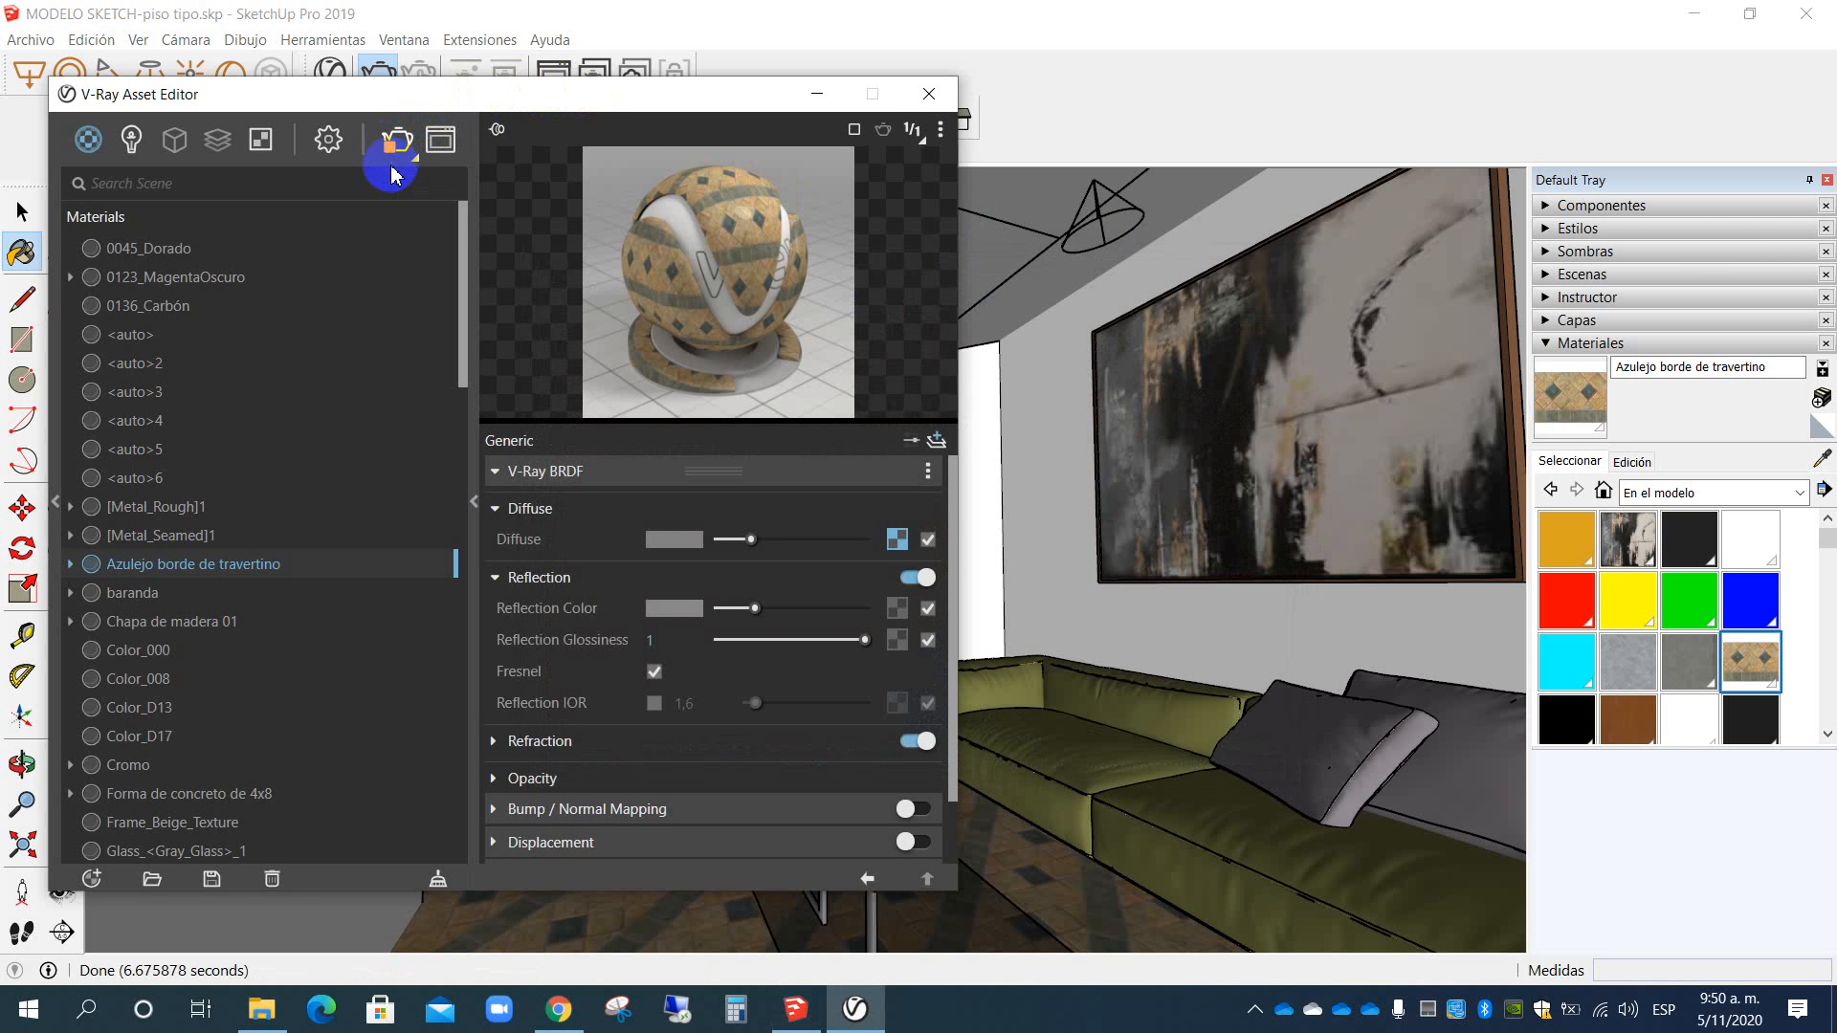
Step: Turn on the Rectangle Light in the V-Ray scene lights
click(131, 138)
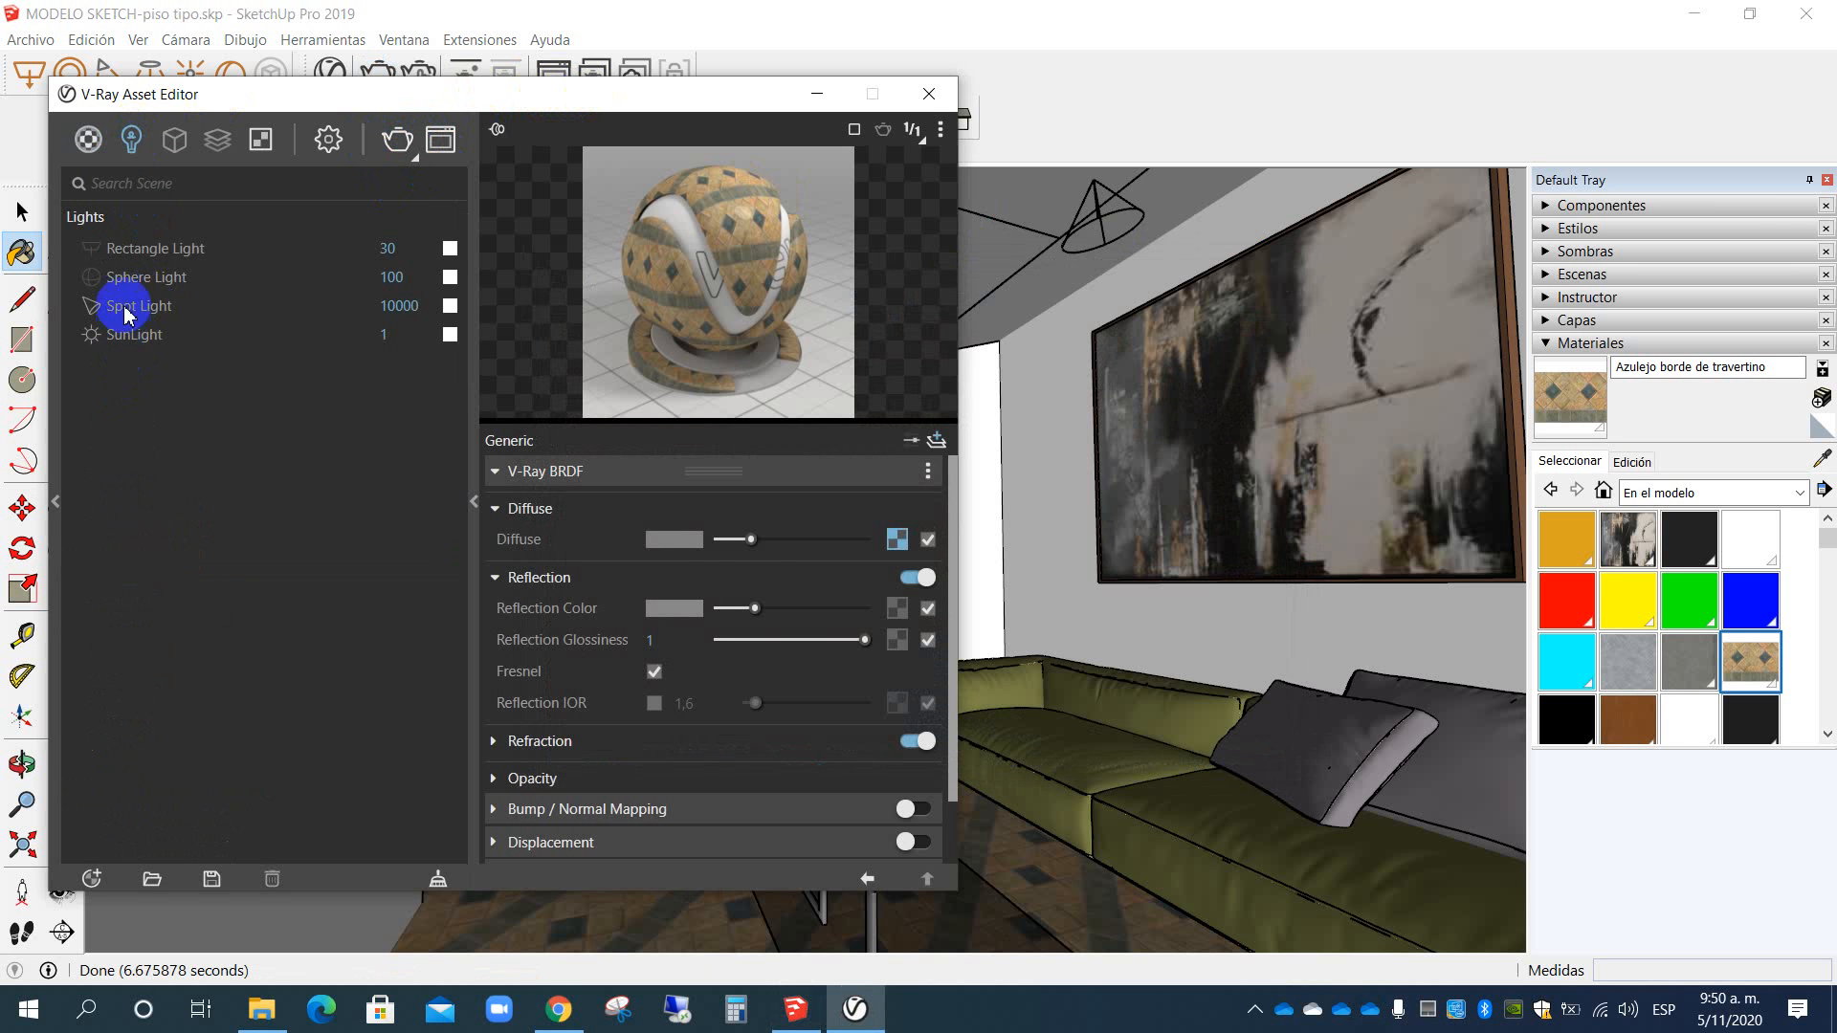
click(139, 254)
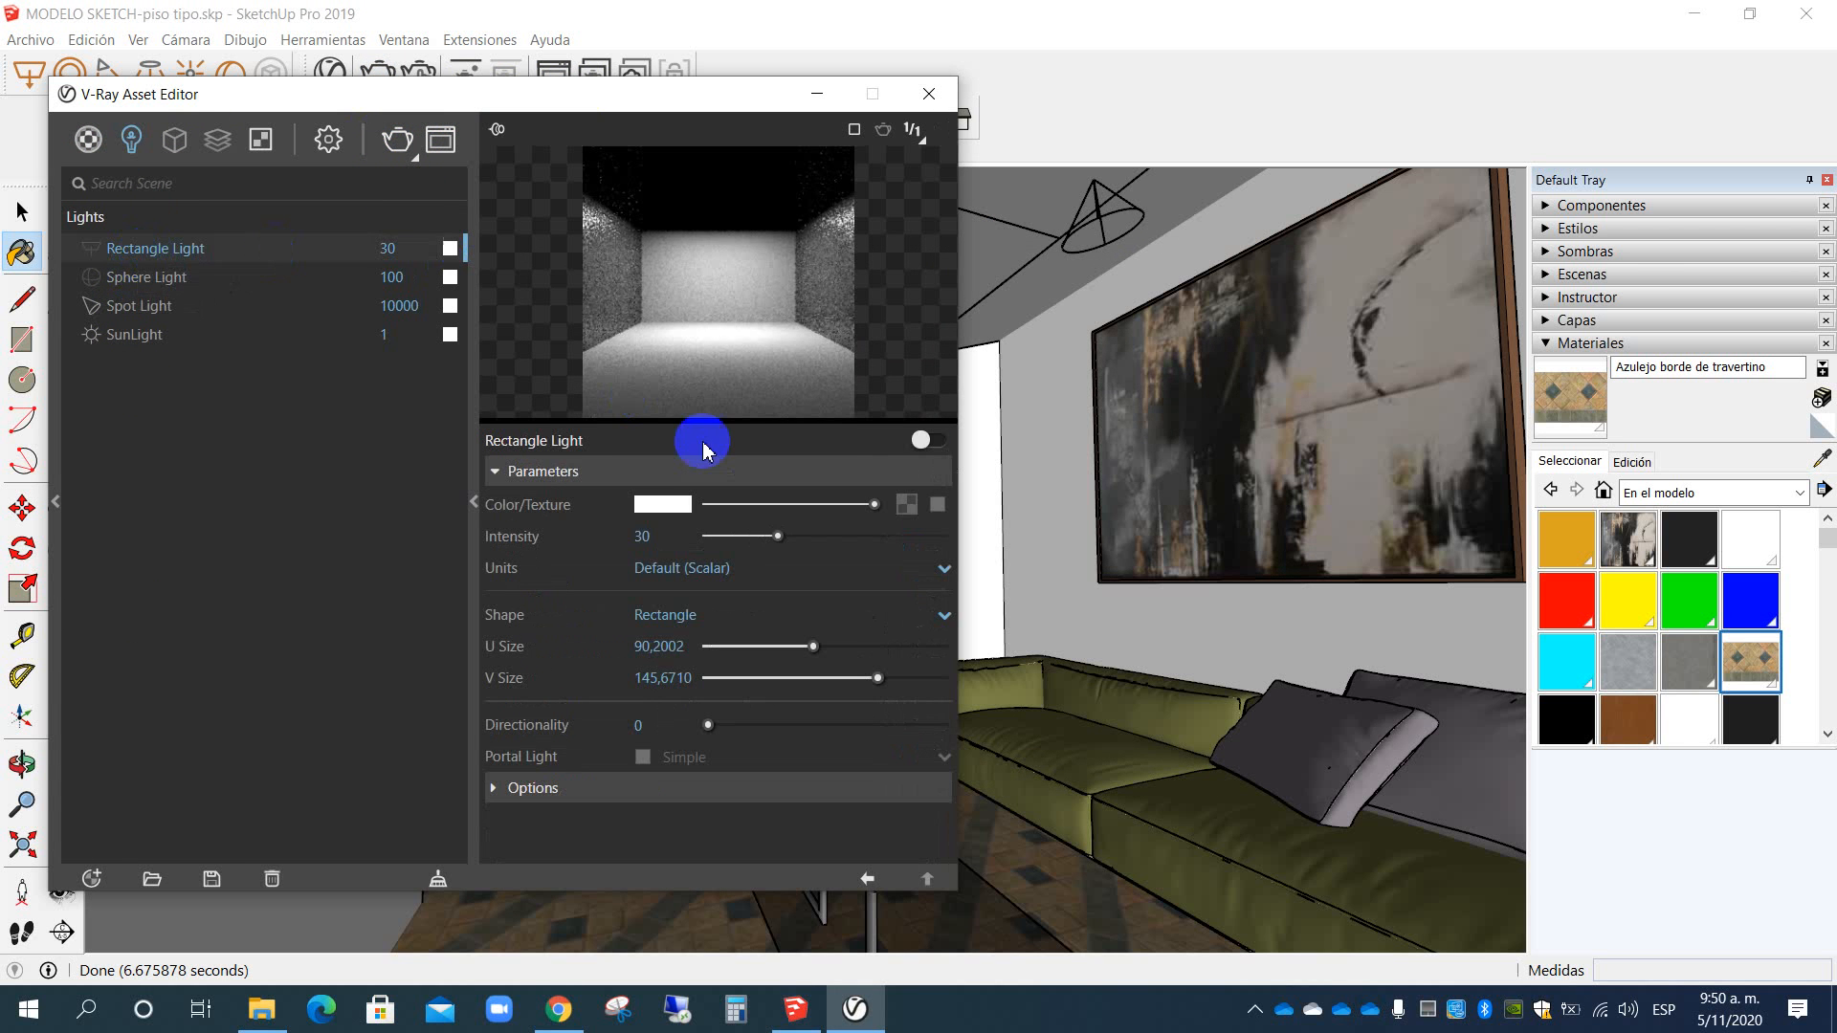
click(930, 440)
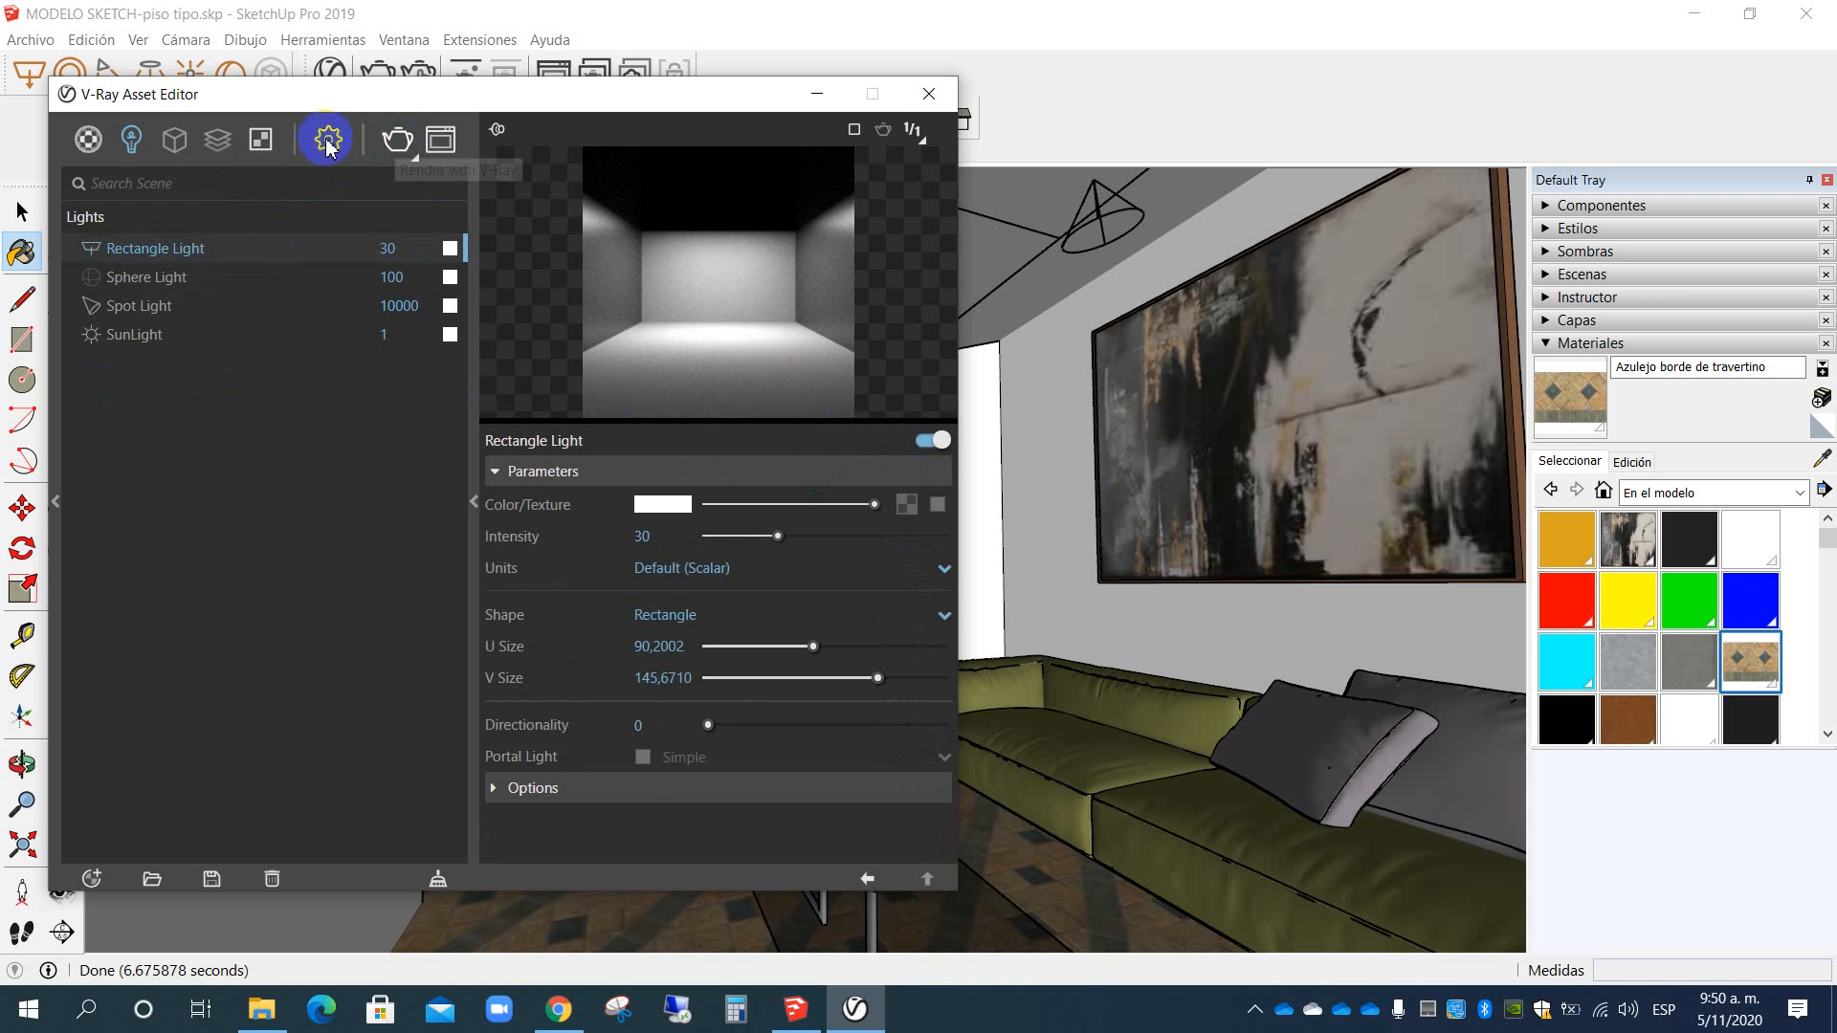
Step: Run a test render of the living room with the Rectangle Light on, move the frame buffer aside, and stop and close the render
click(396, 141)
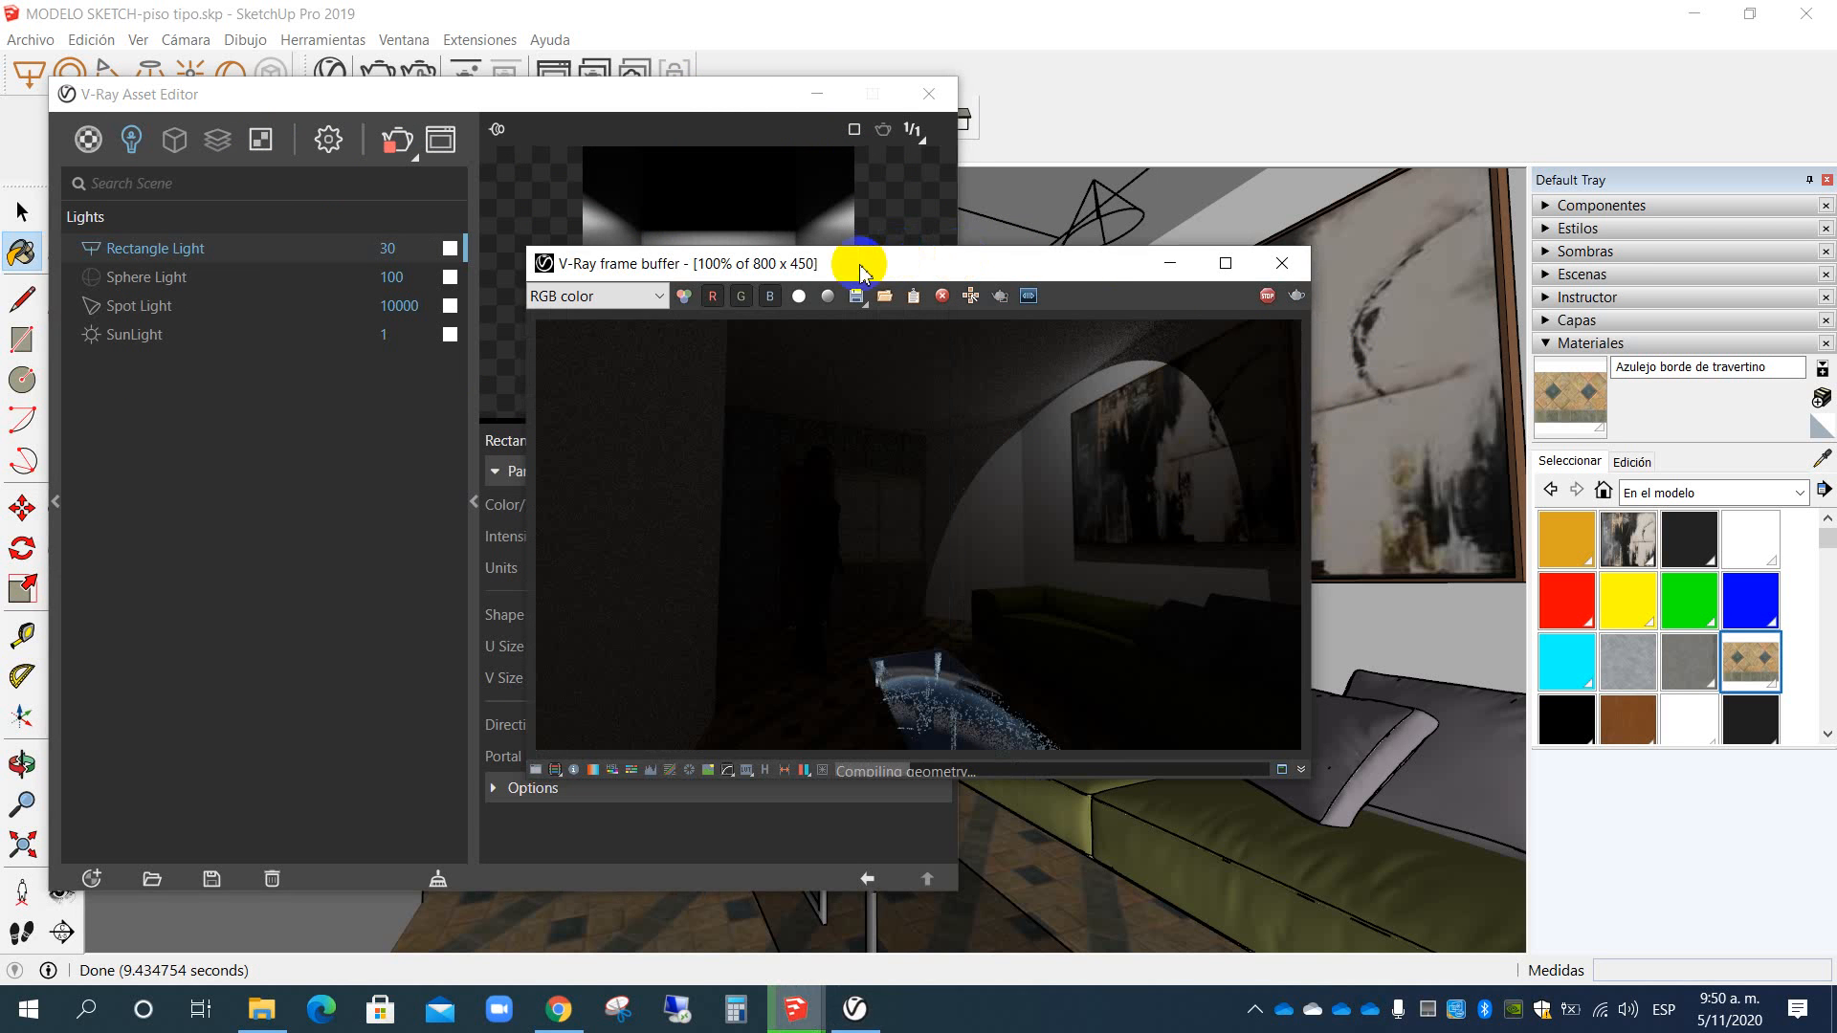
drag(888, 266, 1313, 157)
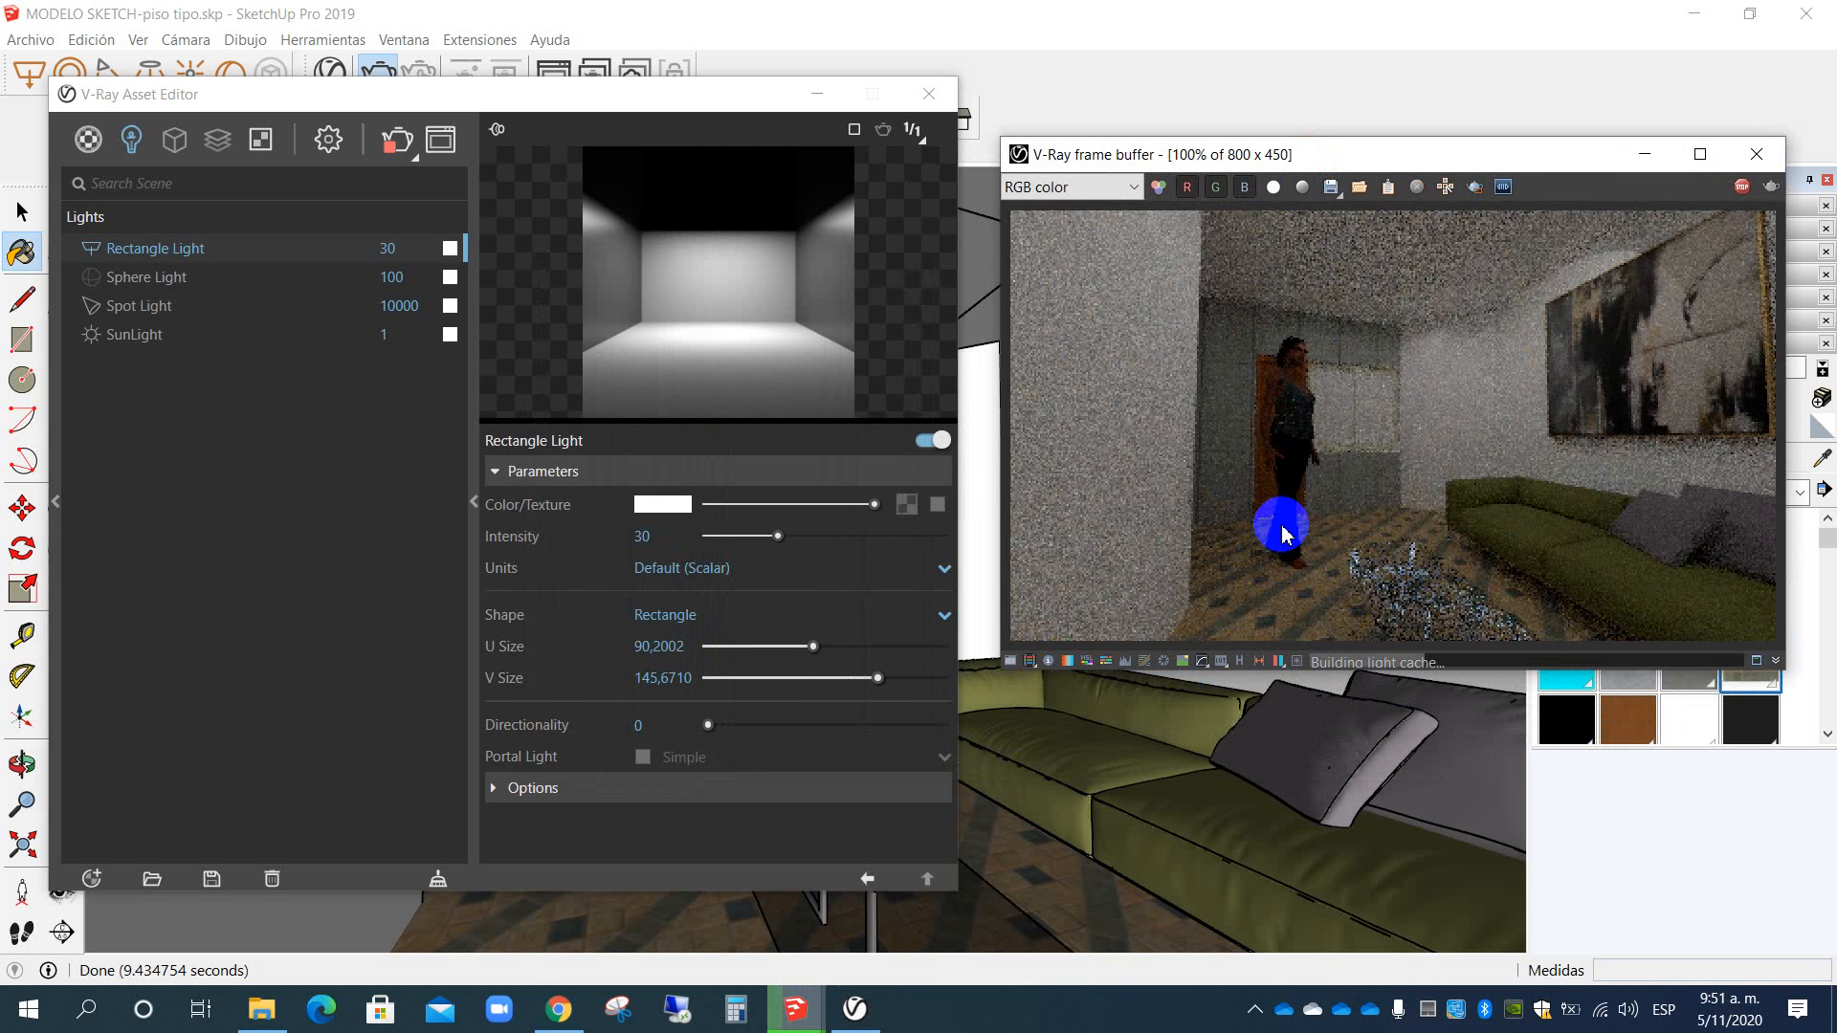
click(404, 142)
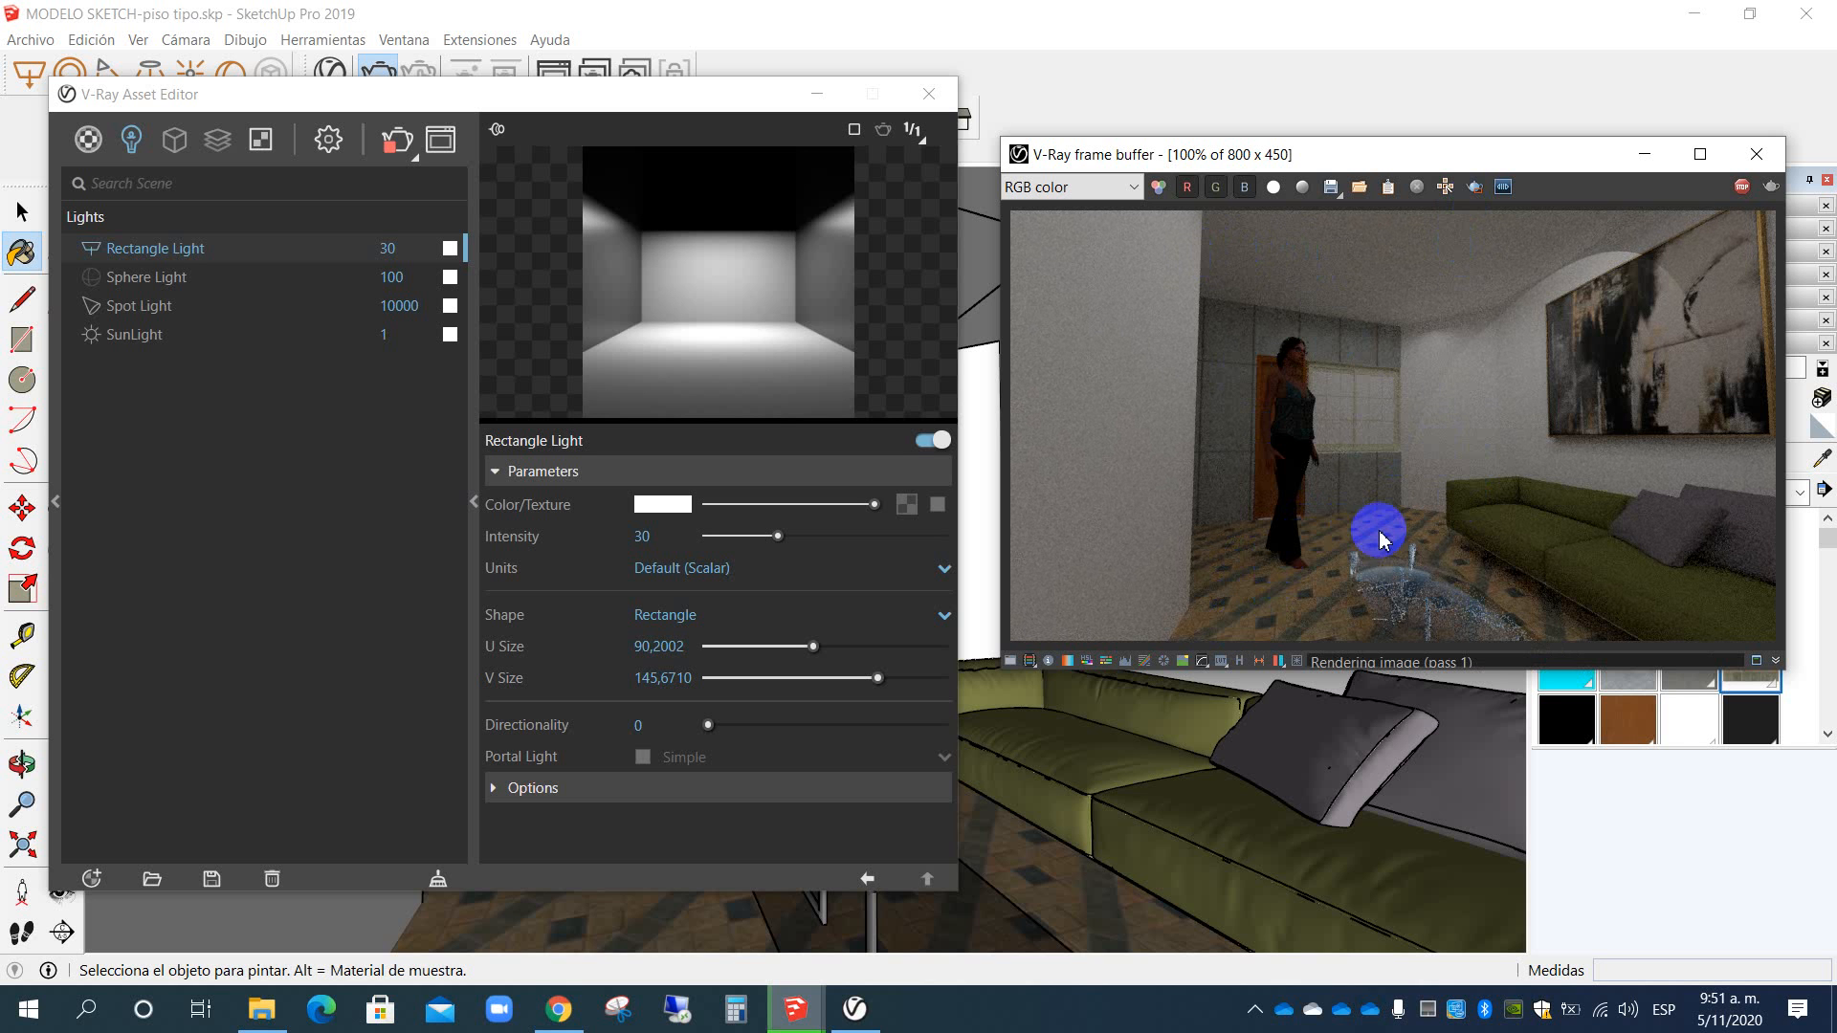
click(1763, 163)
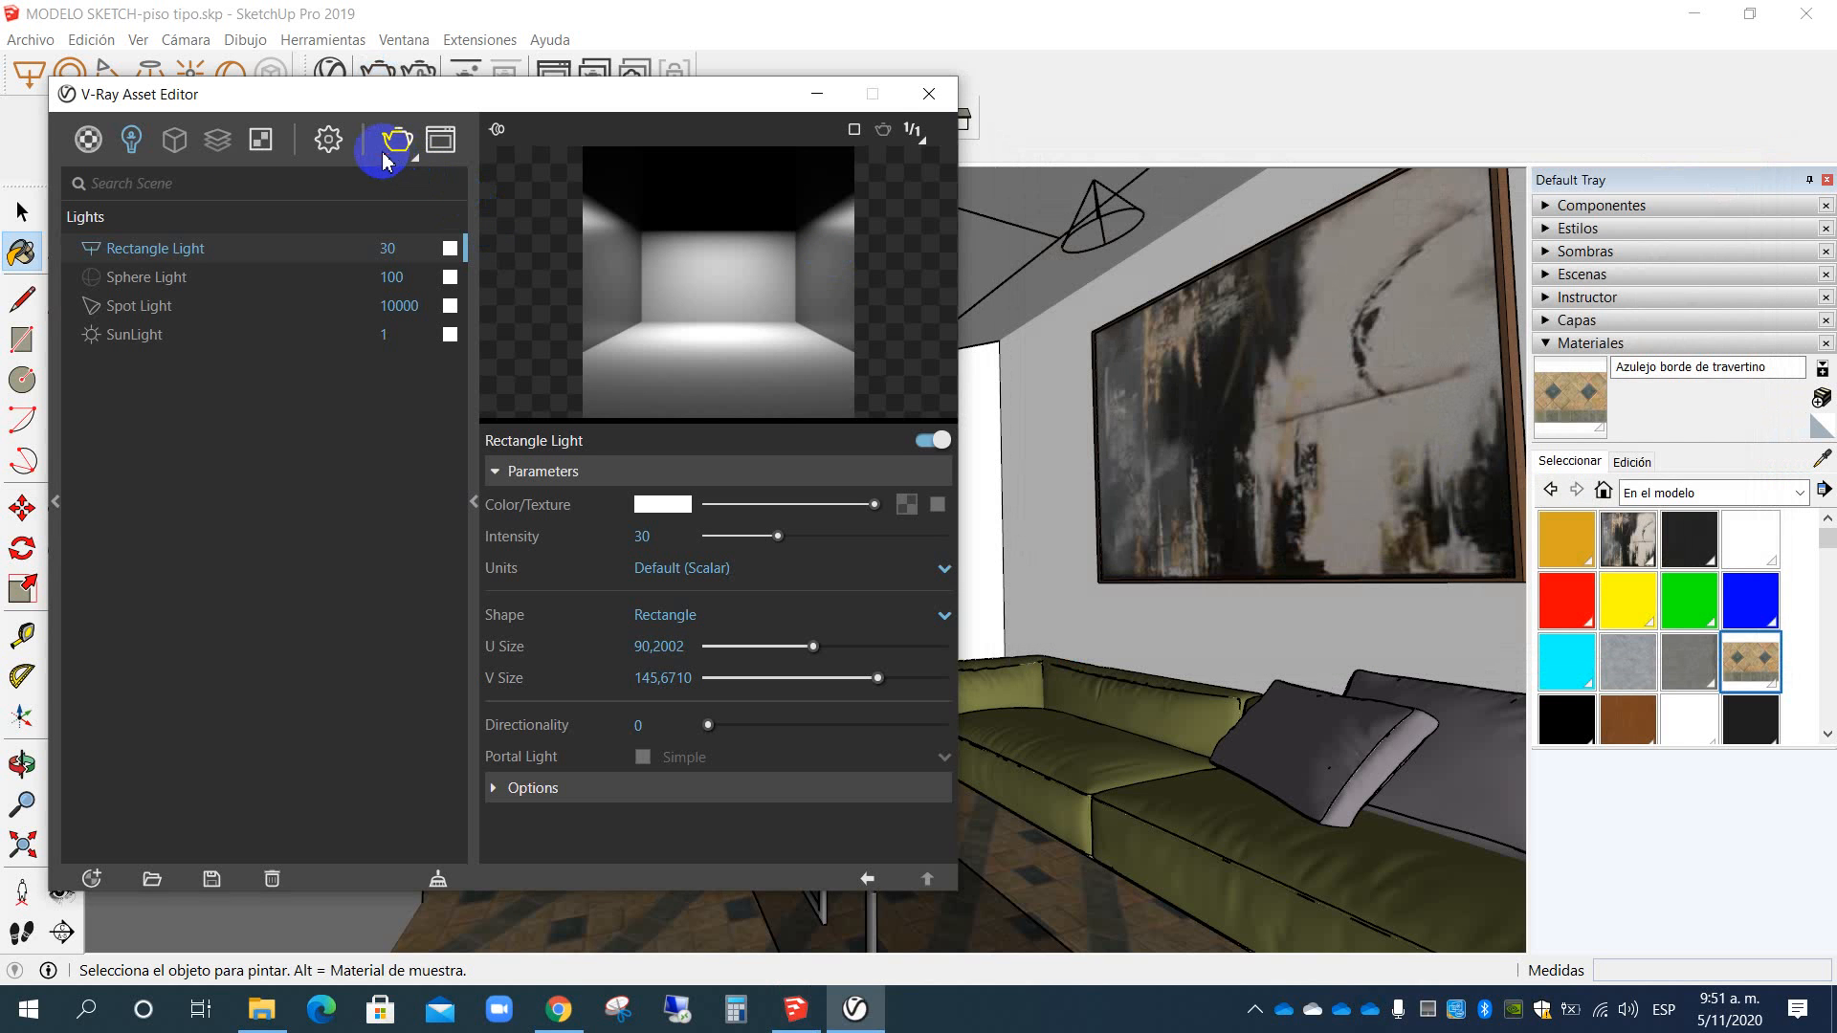
Step: Reopen the Azulejo borde de travertino material and raise its Reflection Color to a lighter grey
click(91, 141)
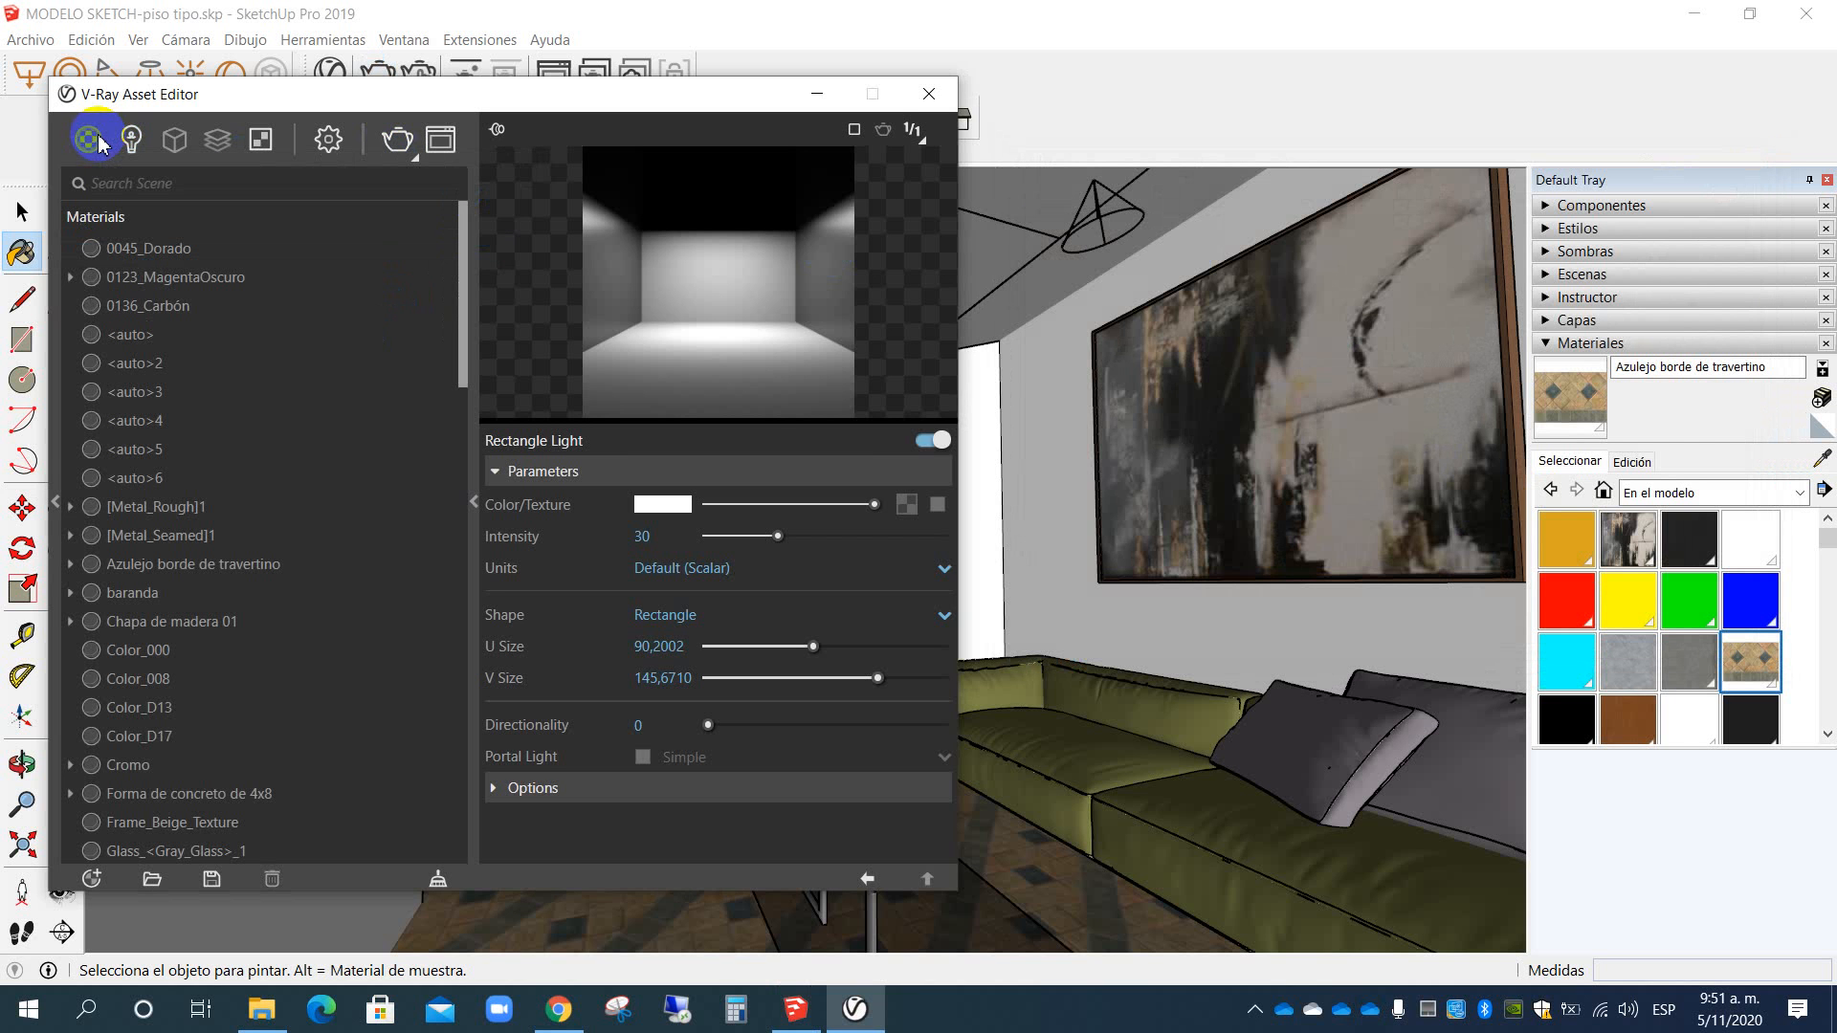
click(1756, 665)
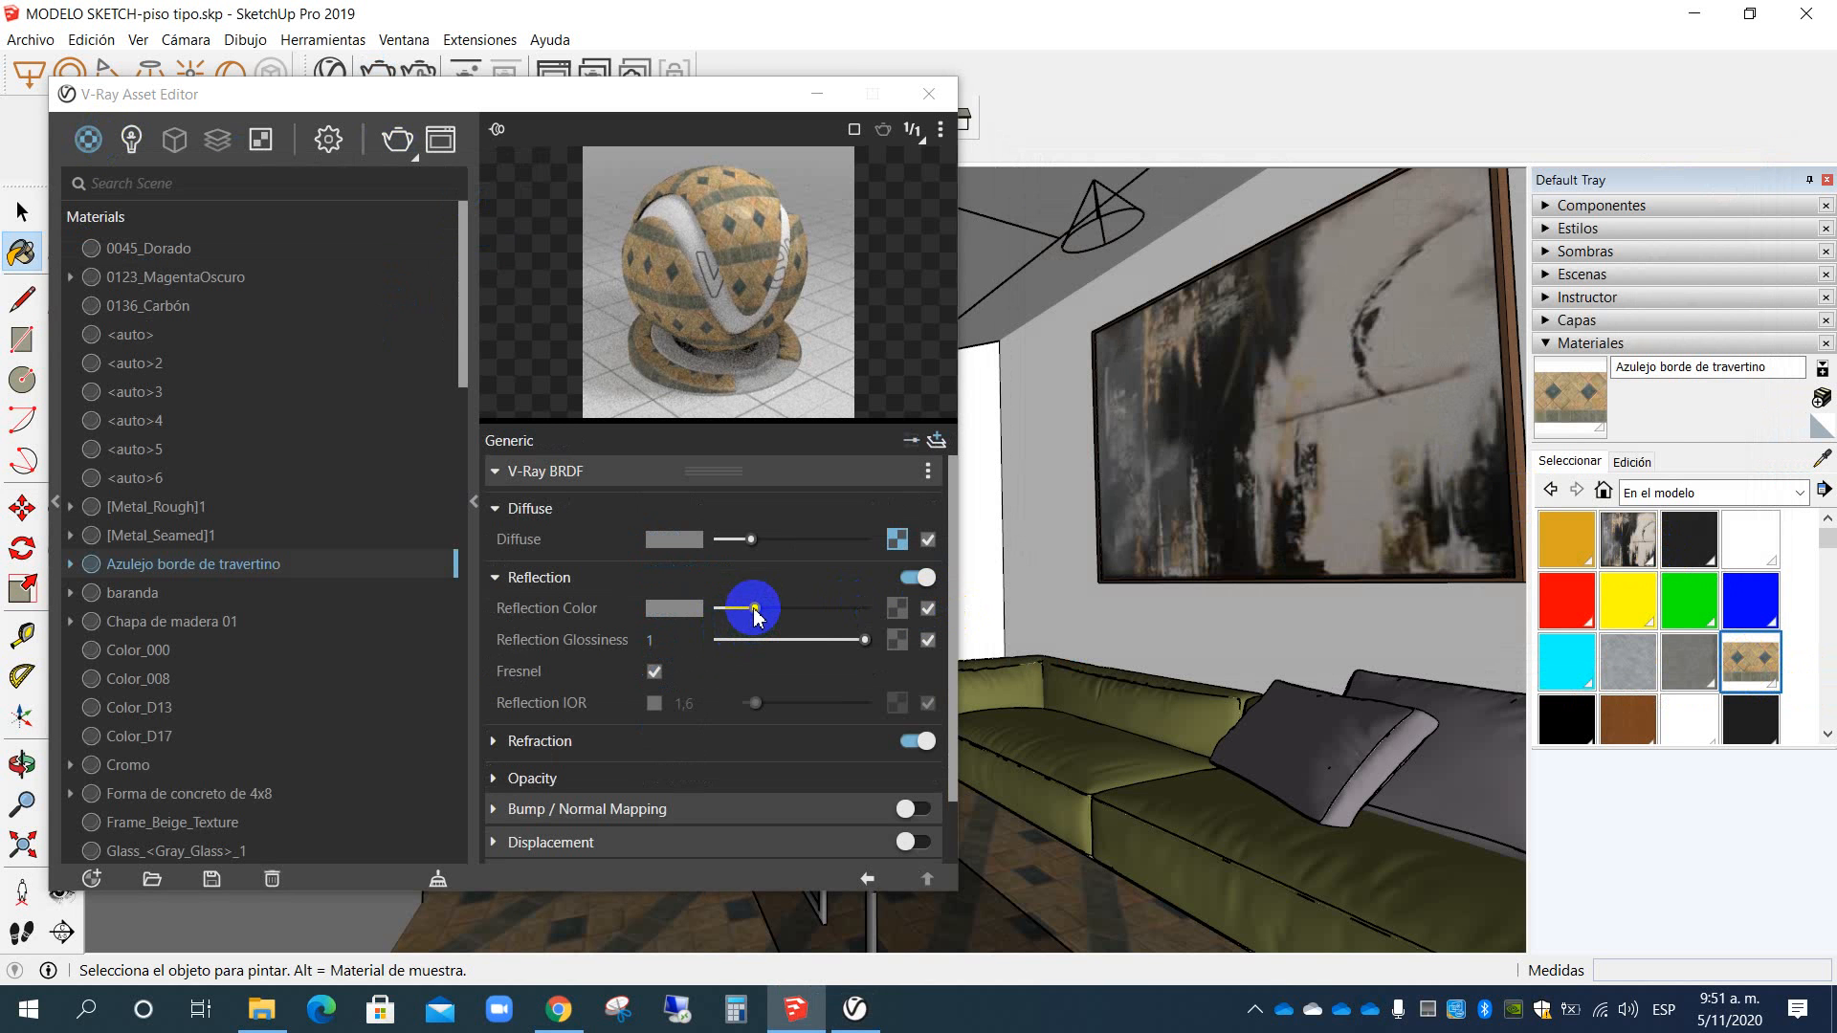
drag(754, 613, 775, 614)
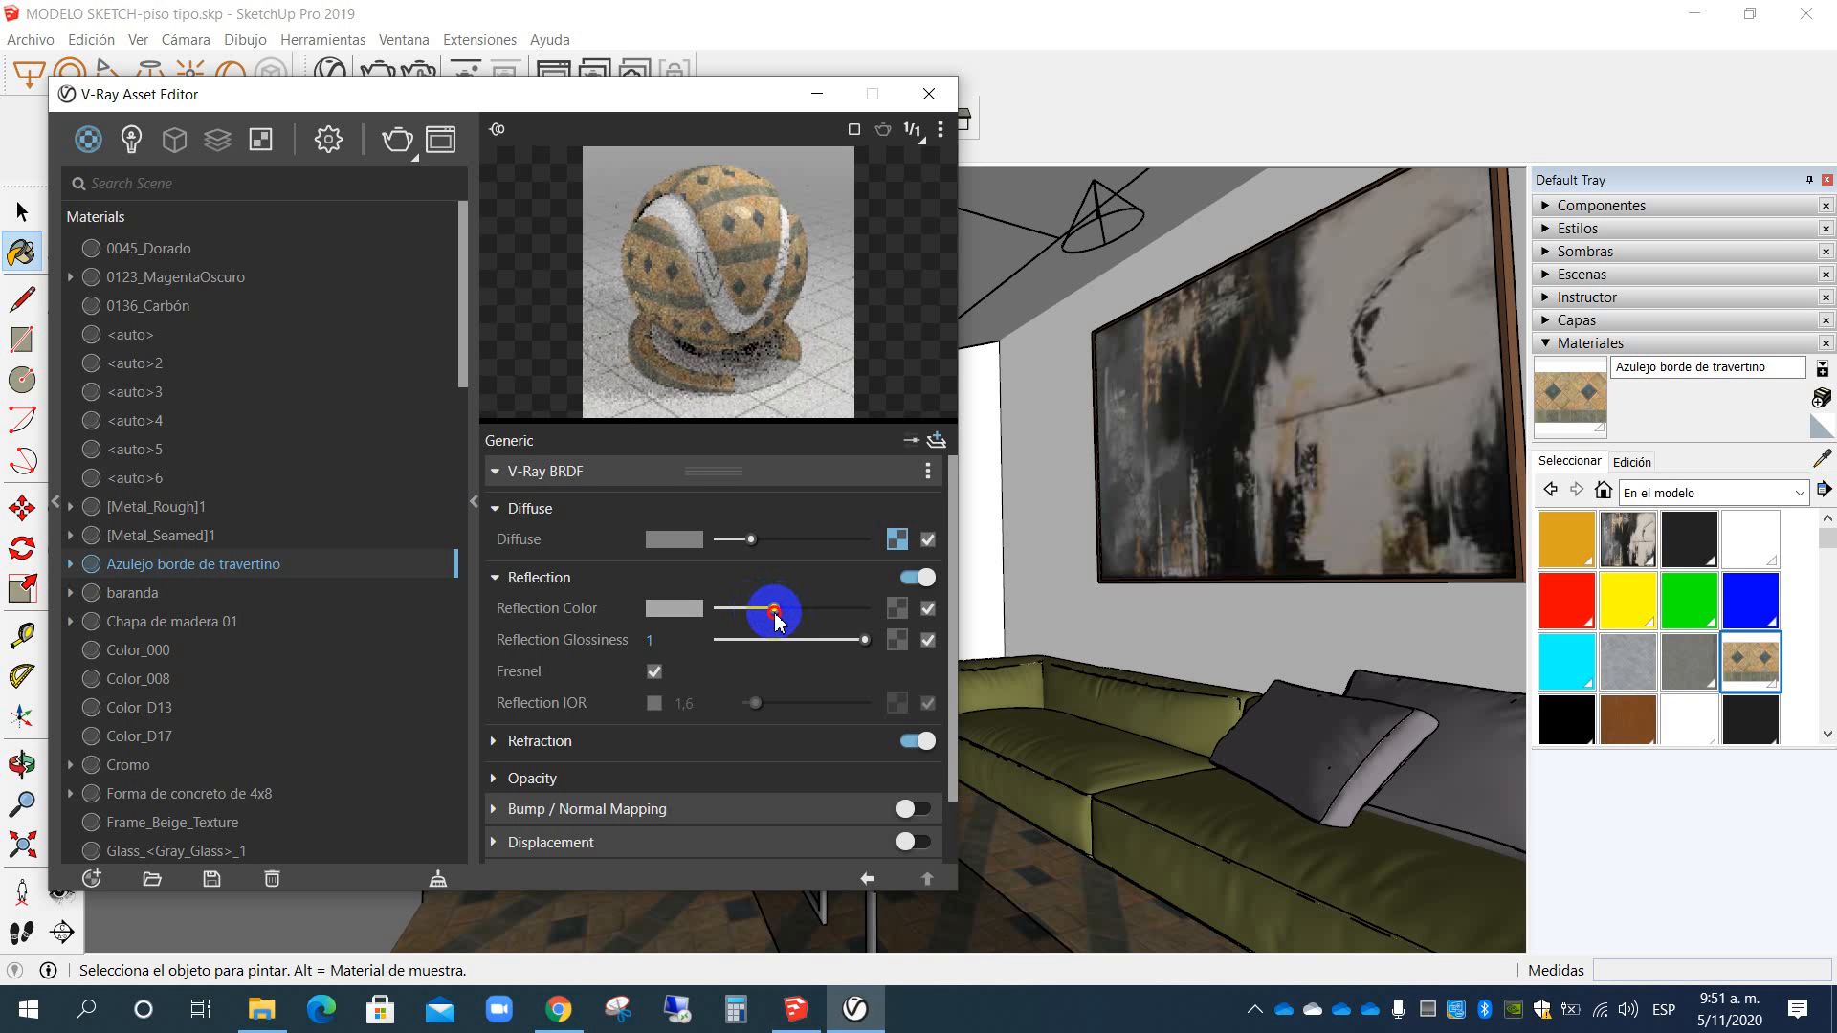
Step: Enable a separate Reflection IOR for the travertine material, try 3,74, 15,42 and 1,49, and settle on 2,72
click(654, 704)
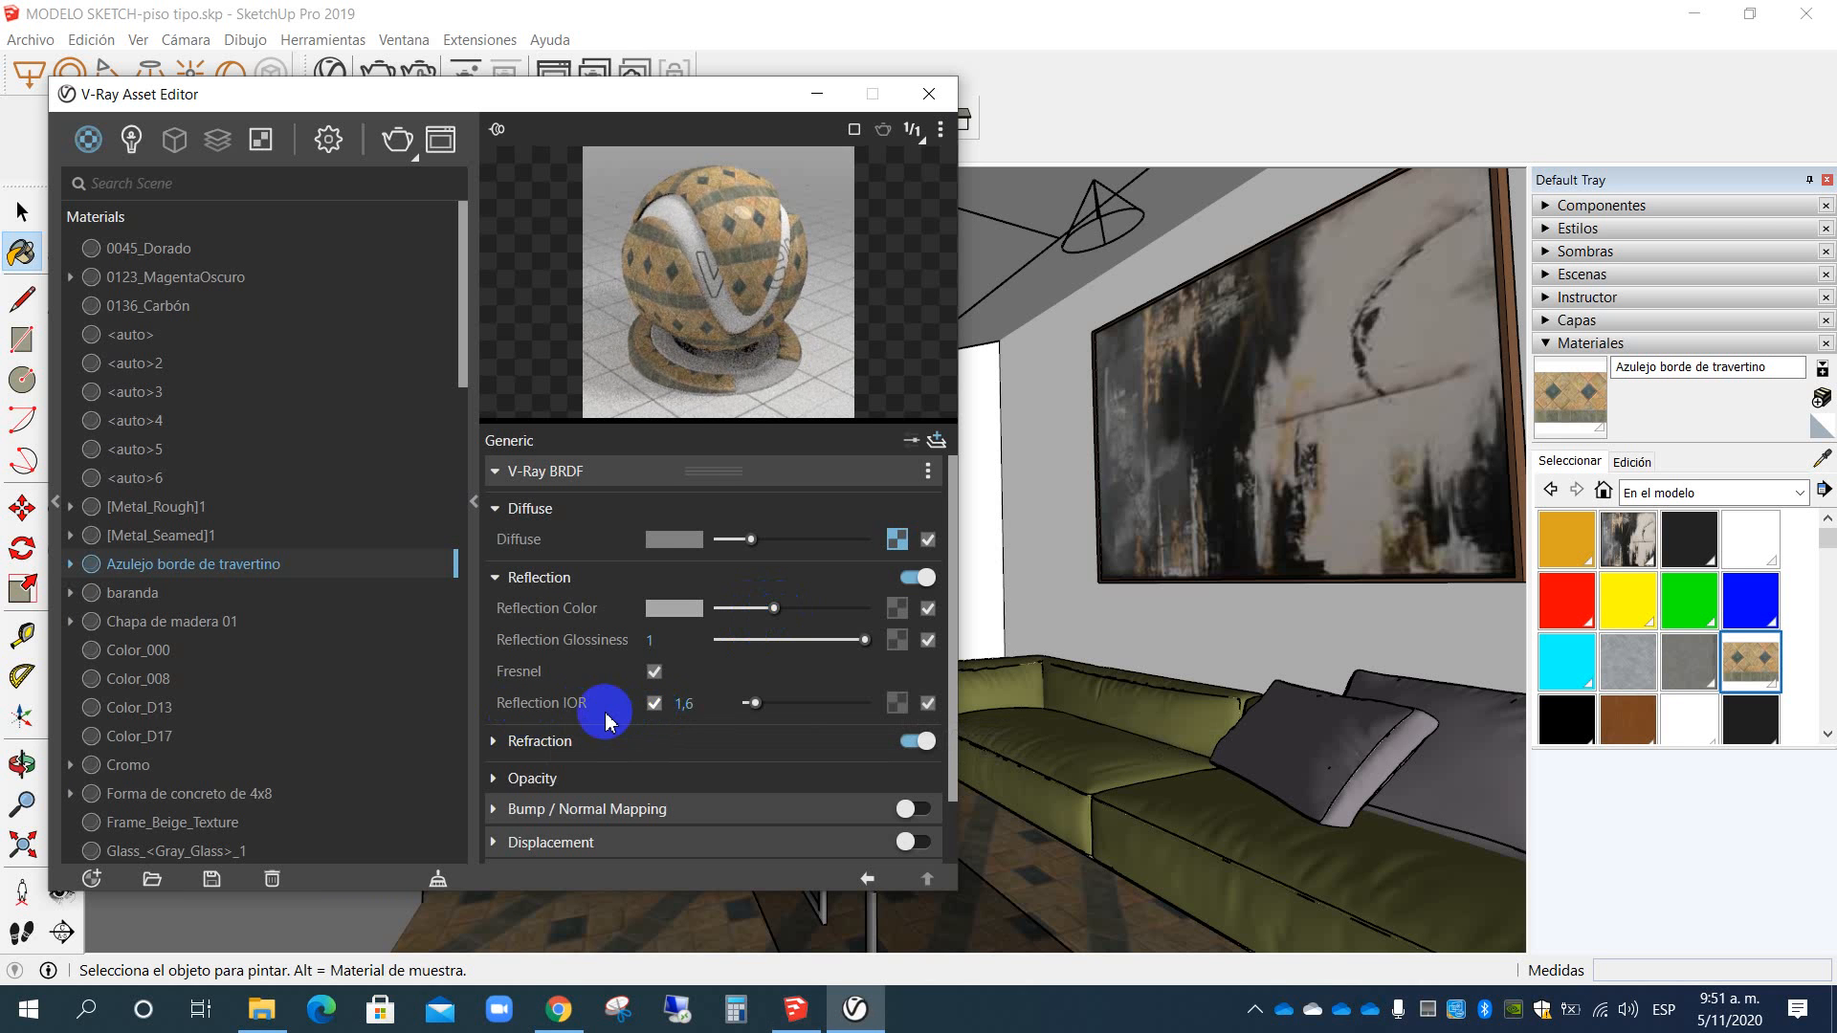
mouse_move(568, 717)
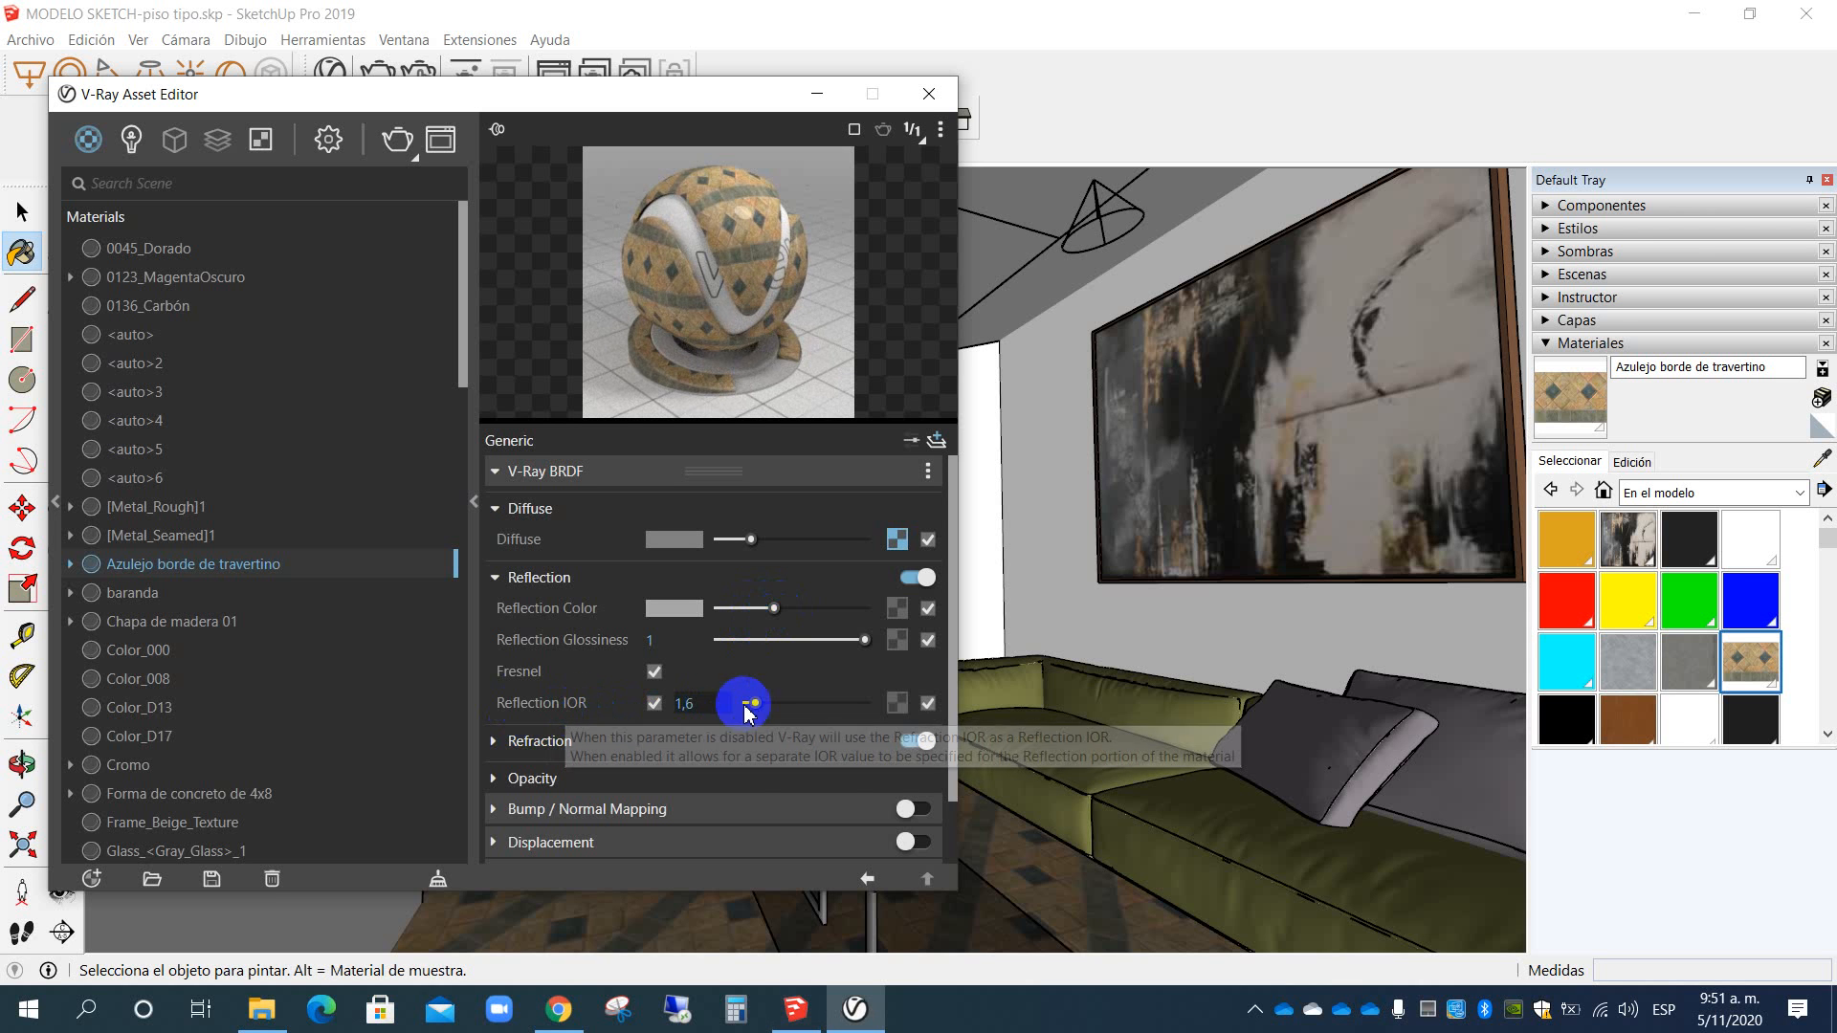
drag(755, 705, 767, 710)
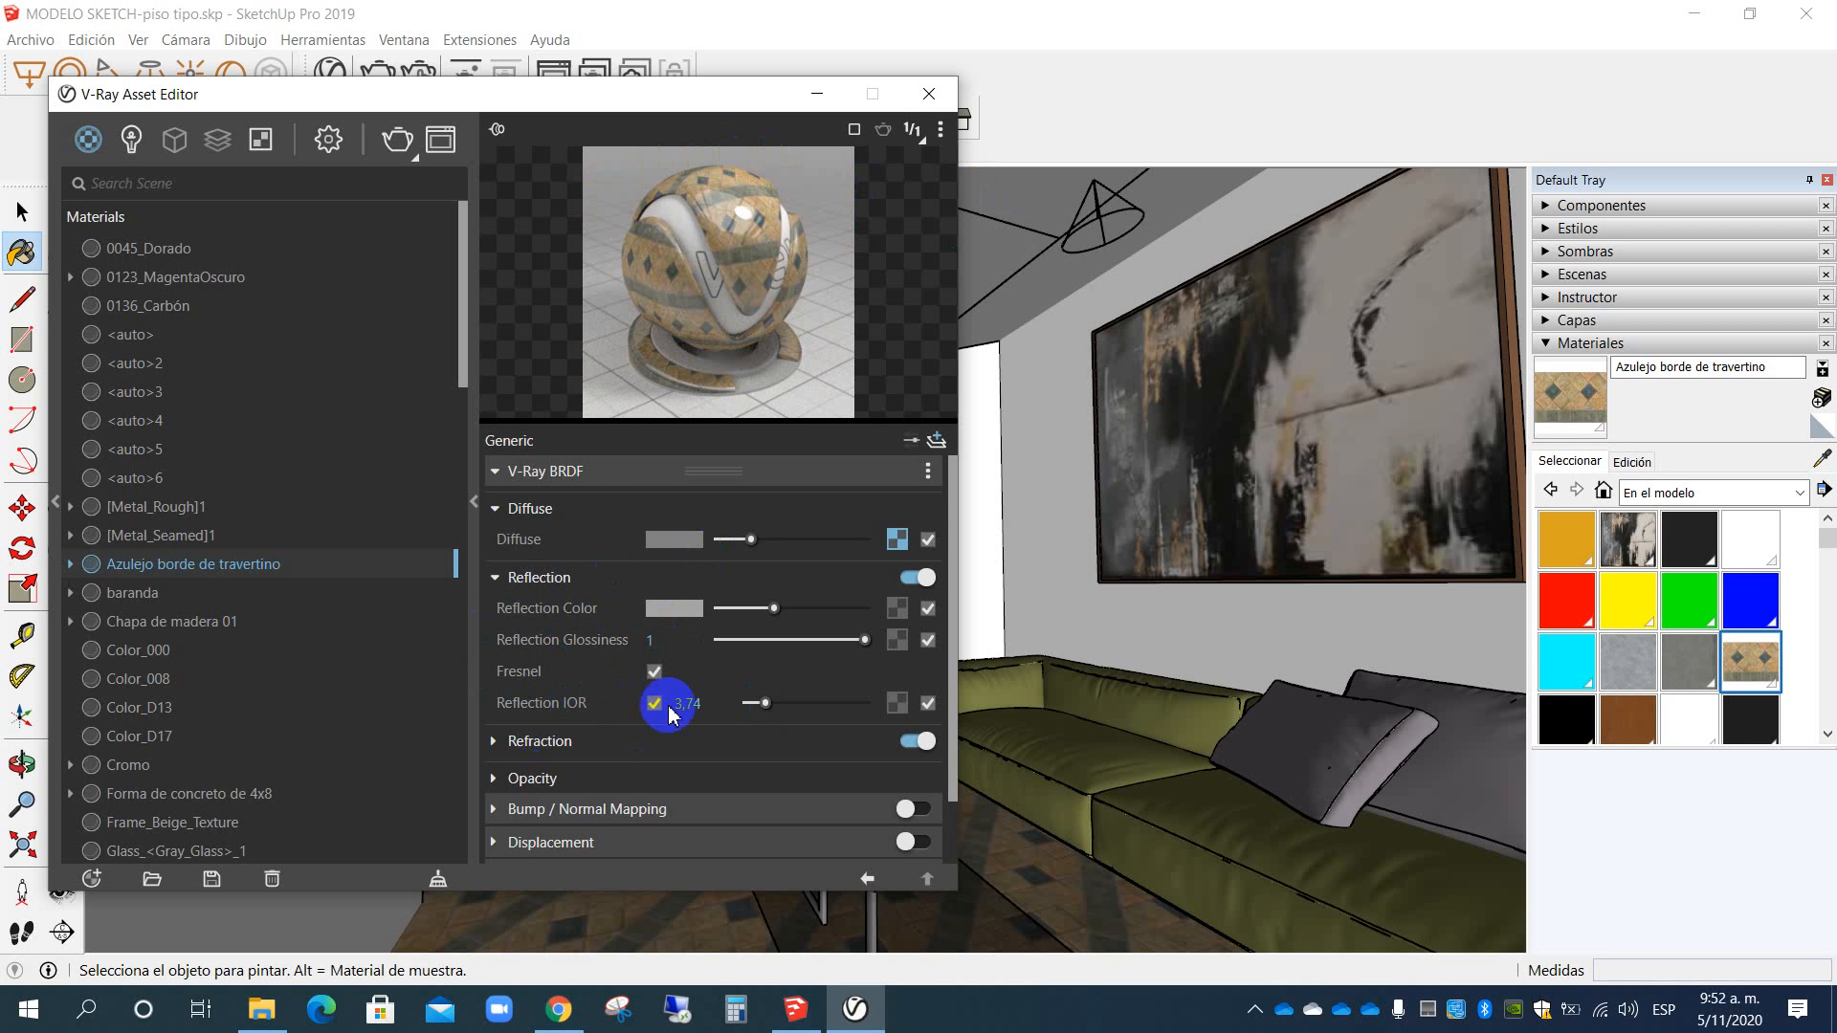
drag(769, 706, 827, 710)
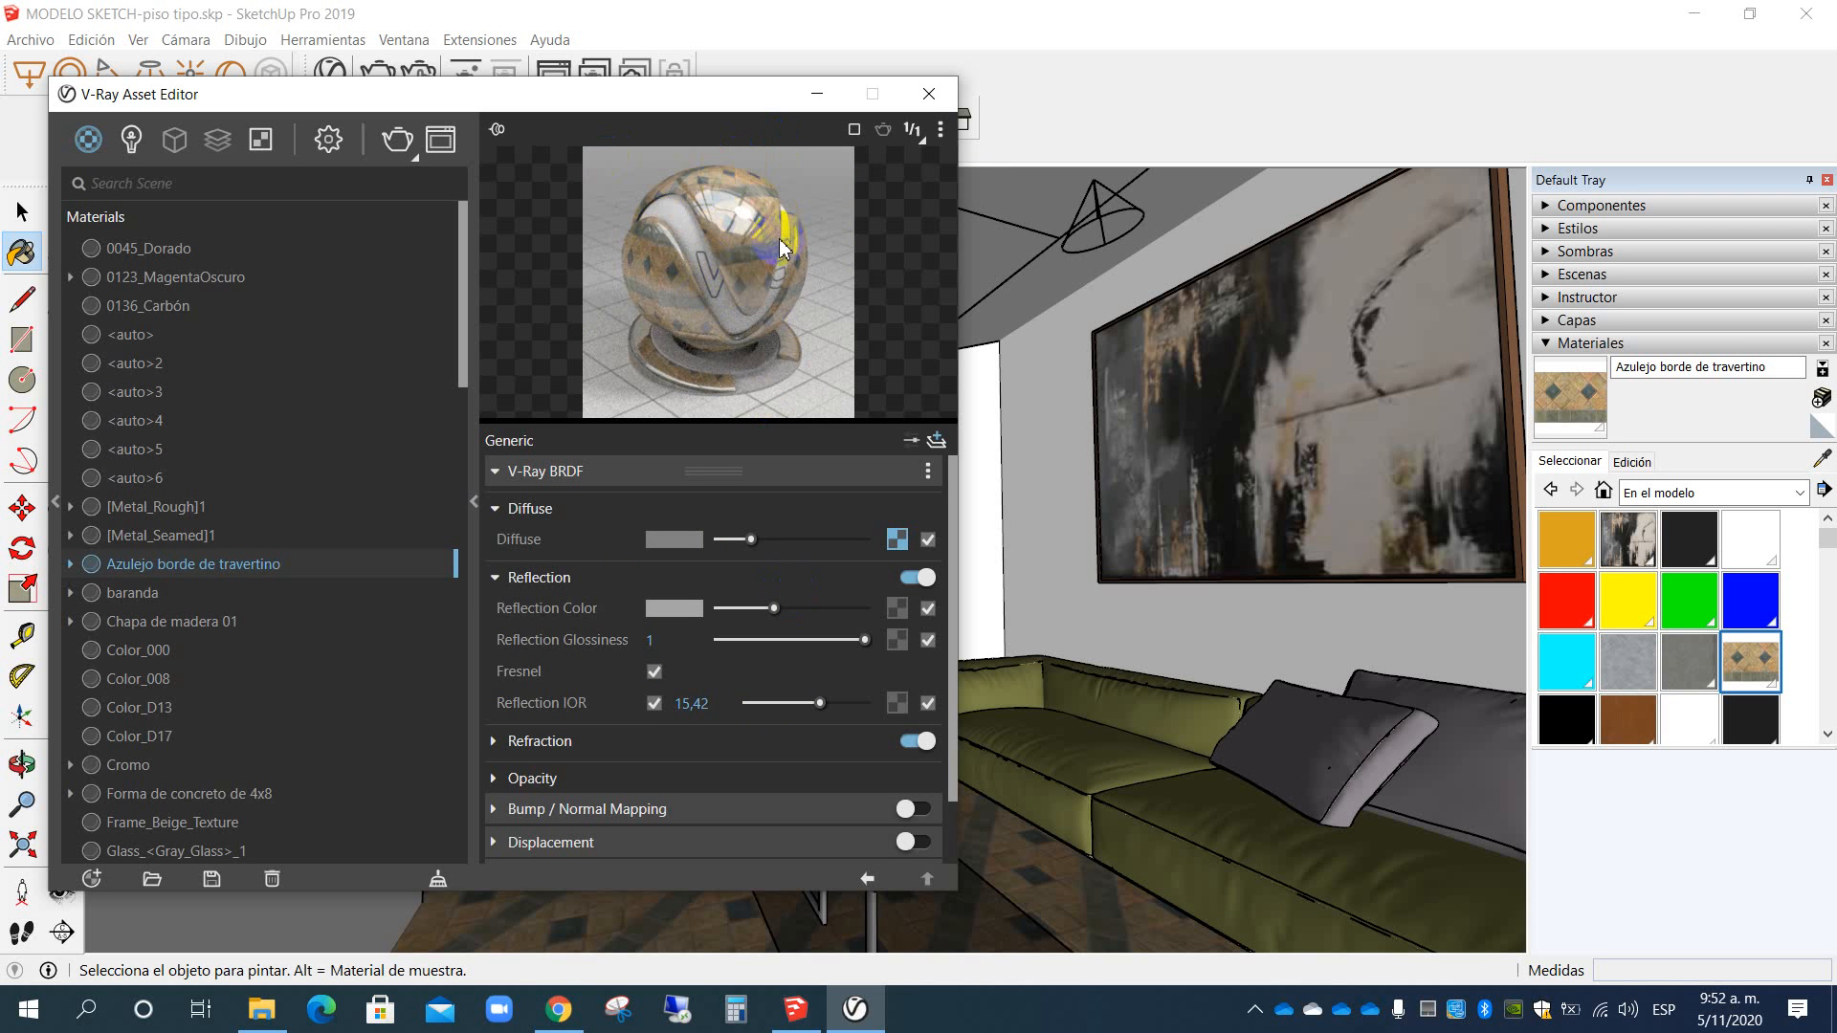
drag(820, 703, 755, 709)
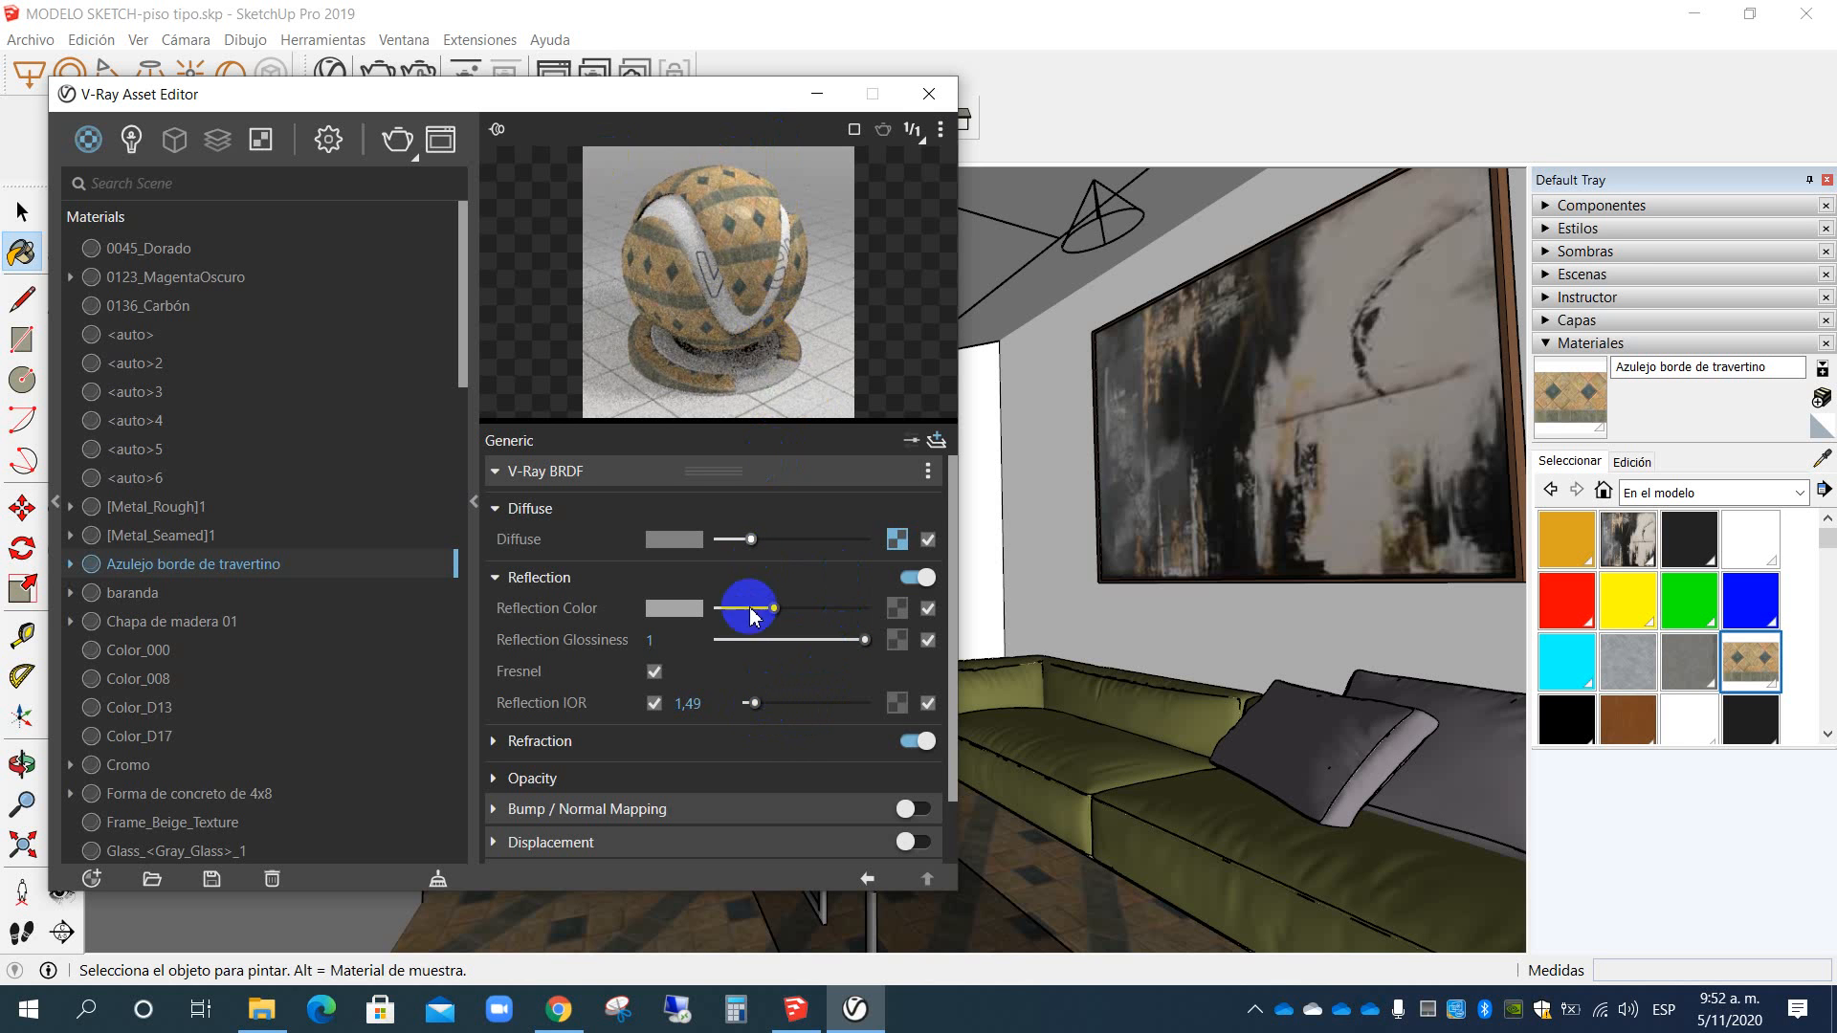
drag(757, 711, 763, 715)
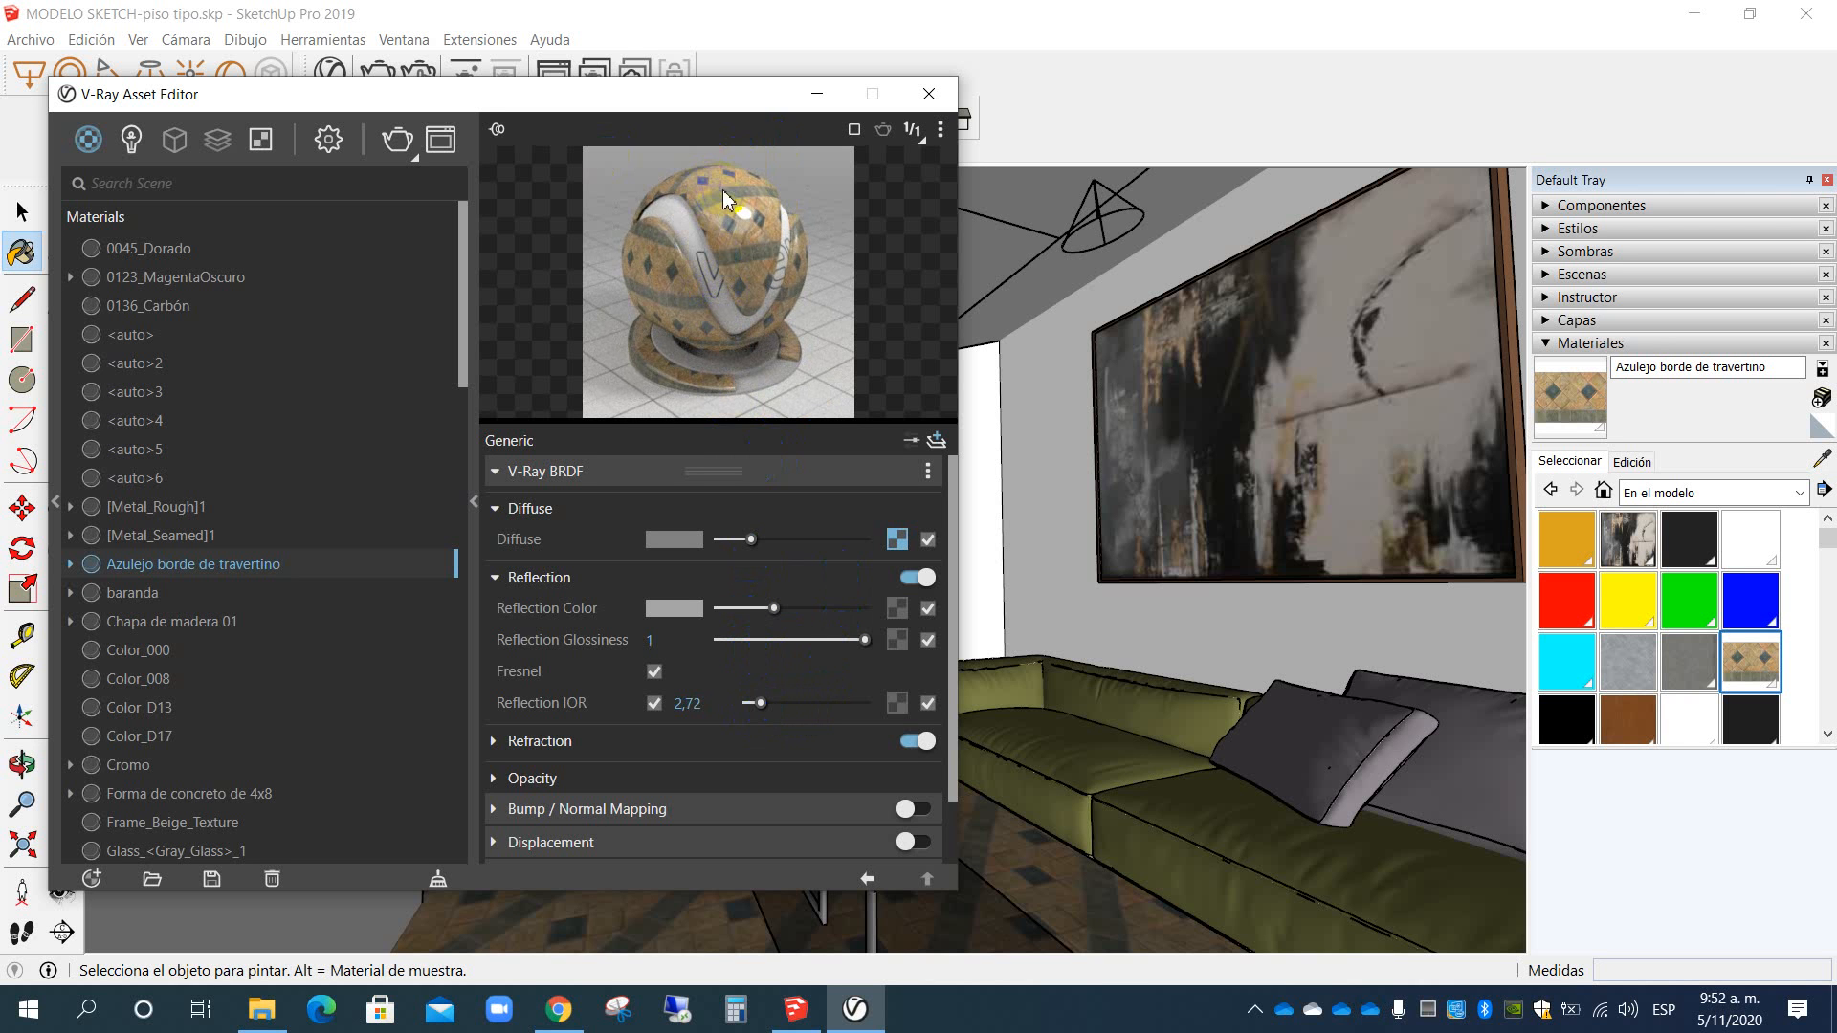
Step: Render the living room again to test the travertine floor's adjusted reflections
click(483, 153)
click(397, 139)
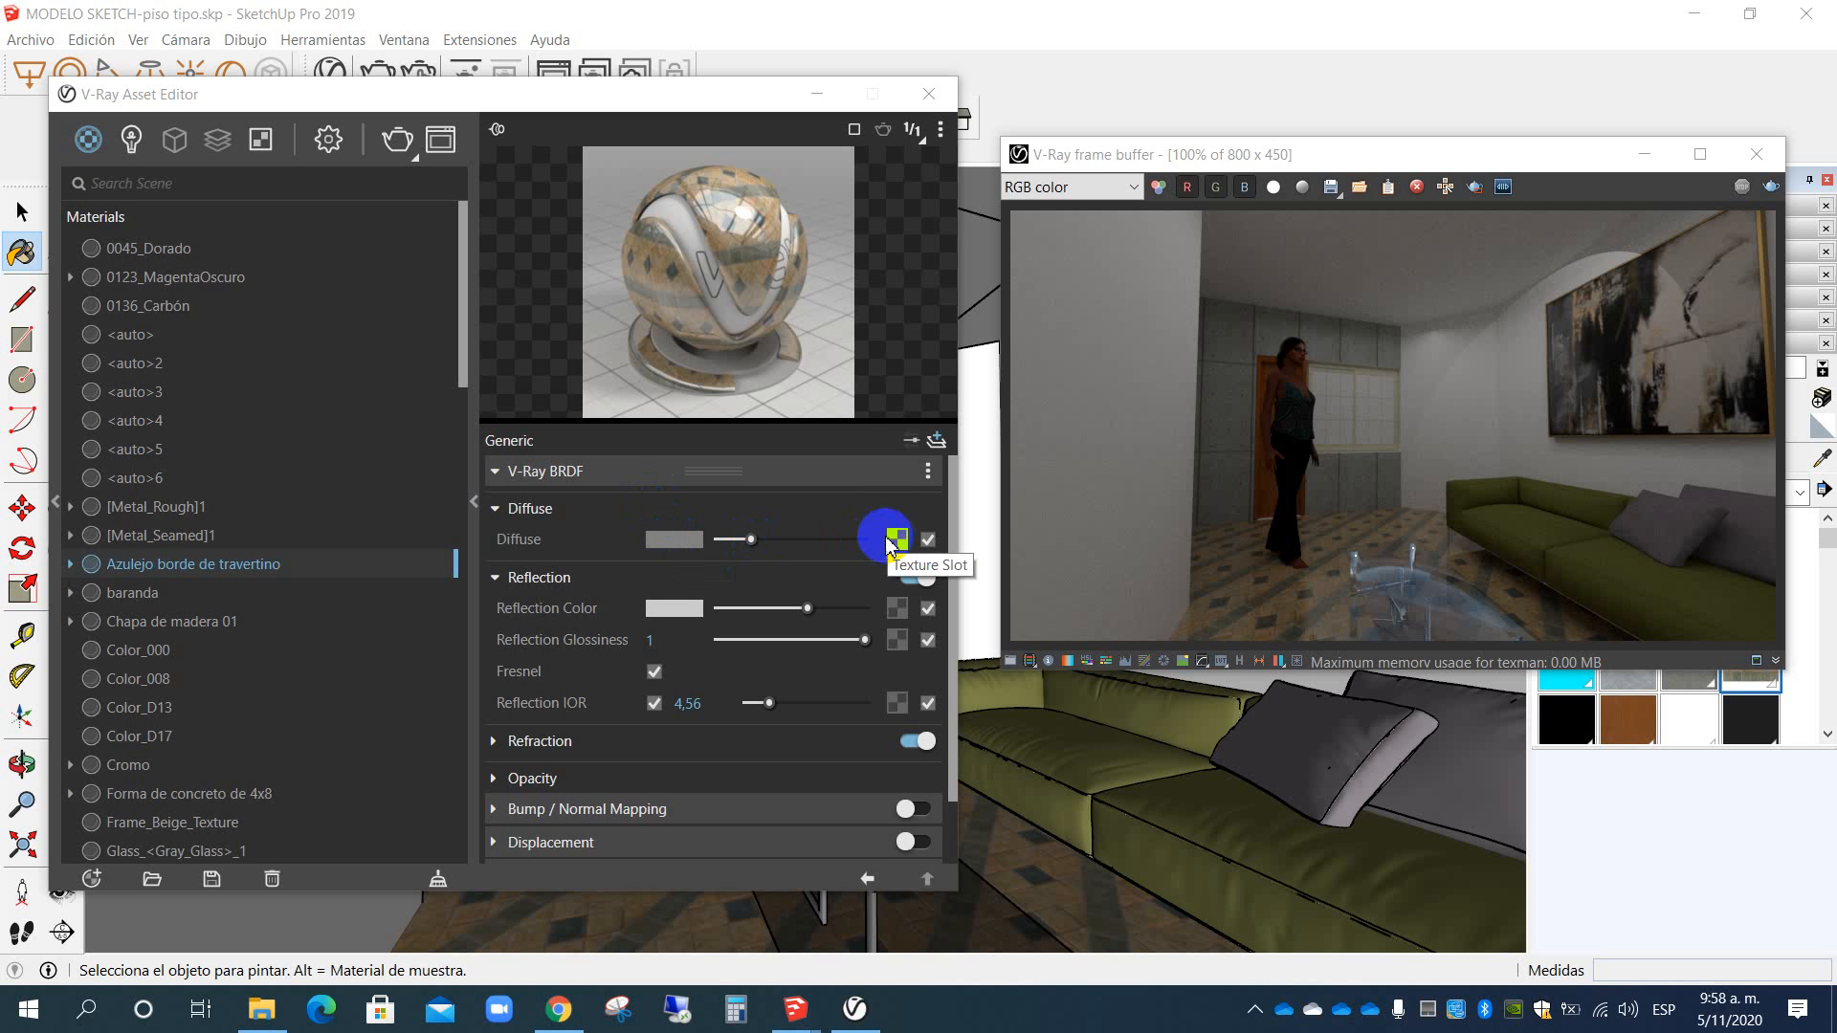
Step: Review the travertine material's Refraction settings, including its on/off switch, and expand the Opacity settings
mouse_move(577, 670)
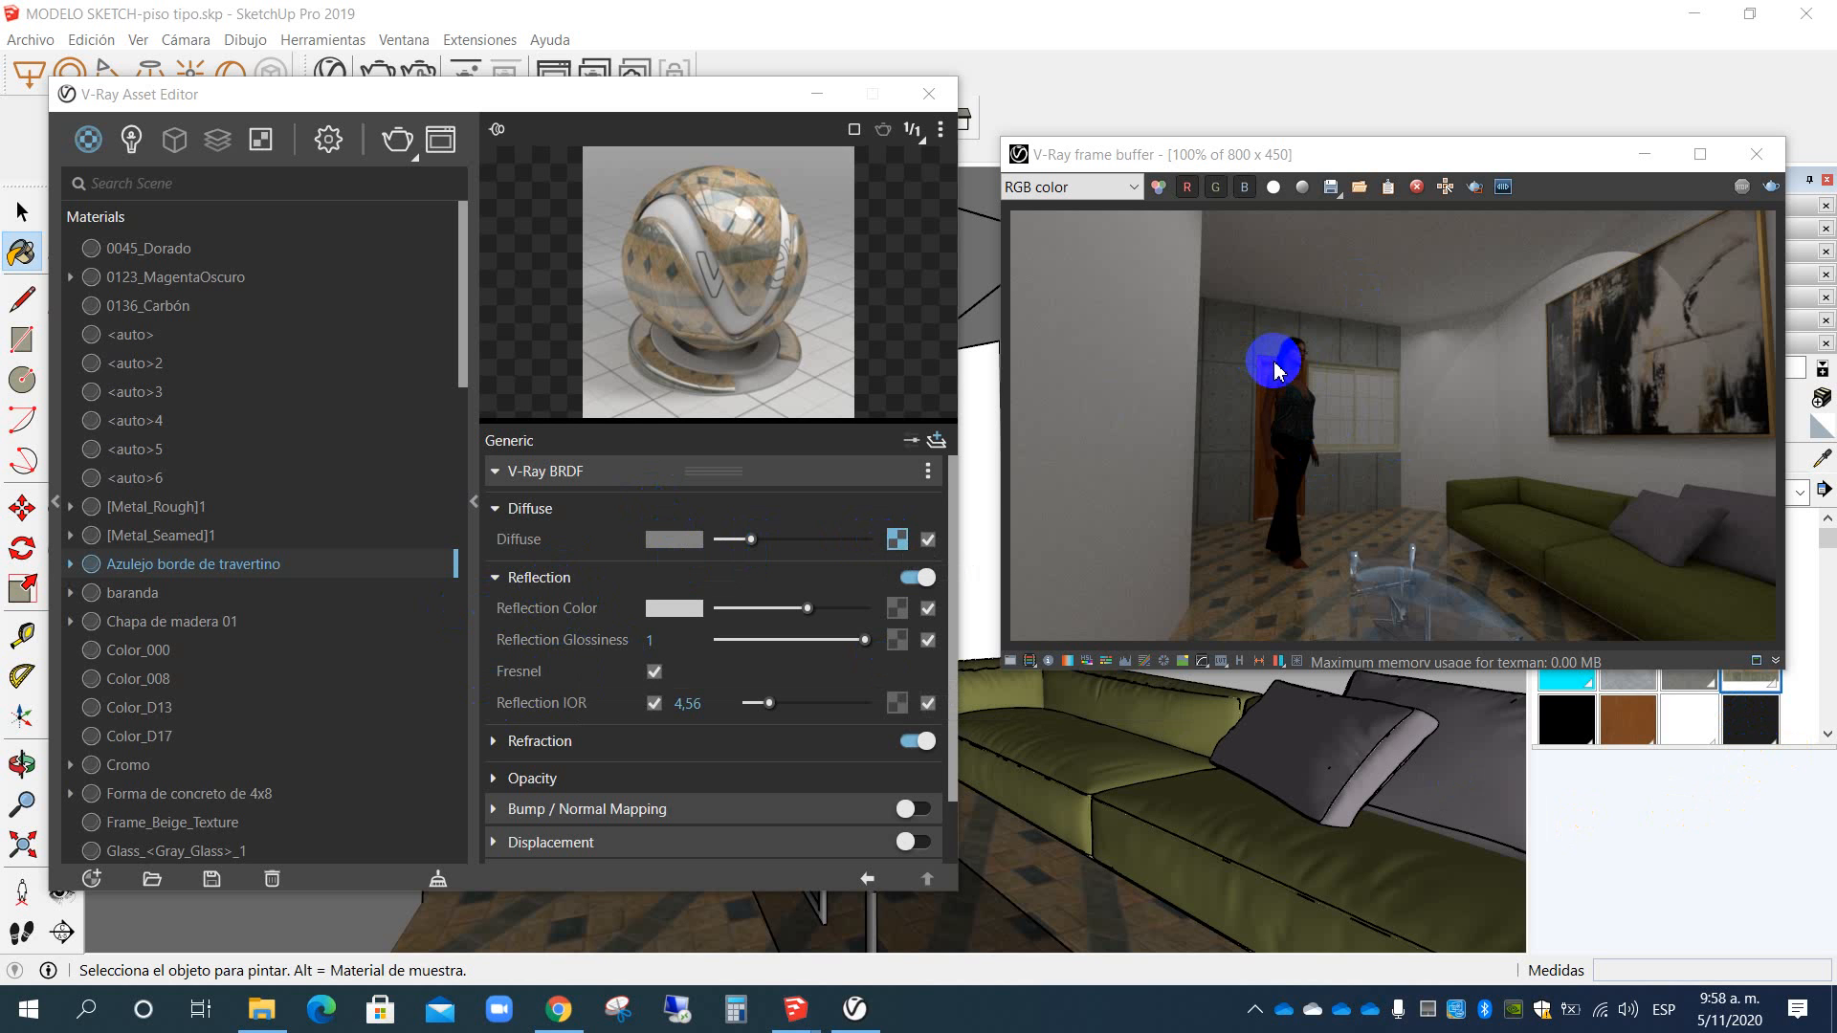
click(494, 576)
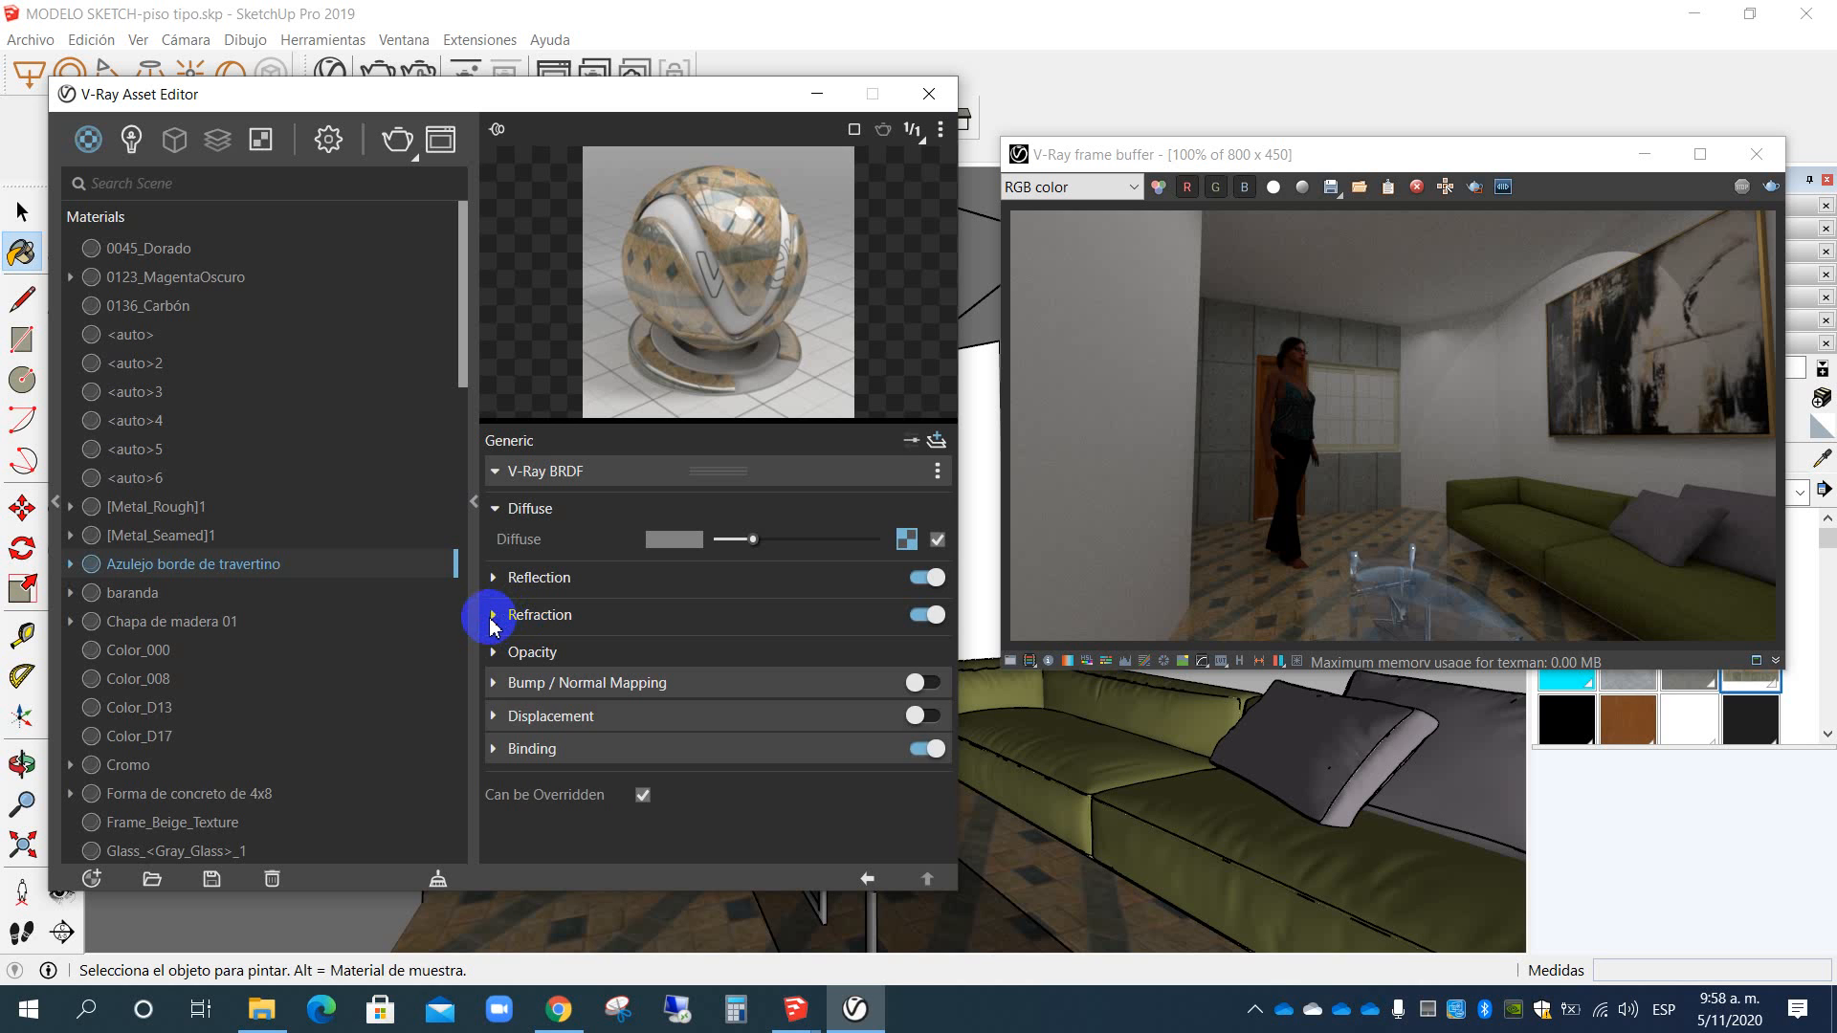
click(494, 617)
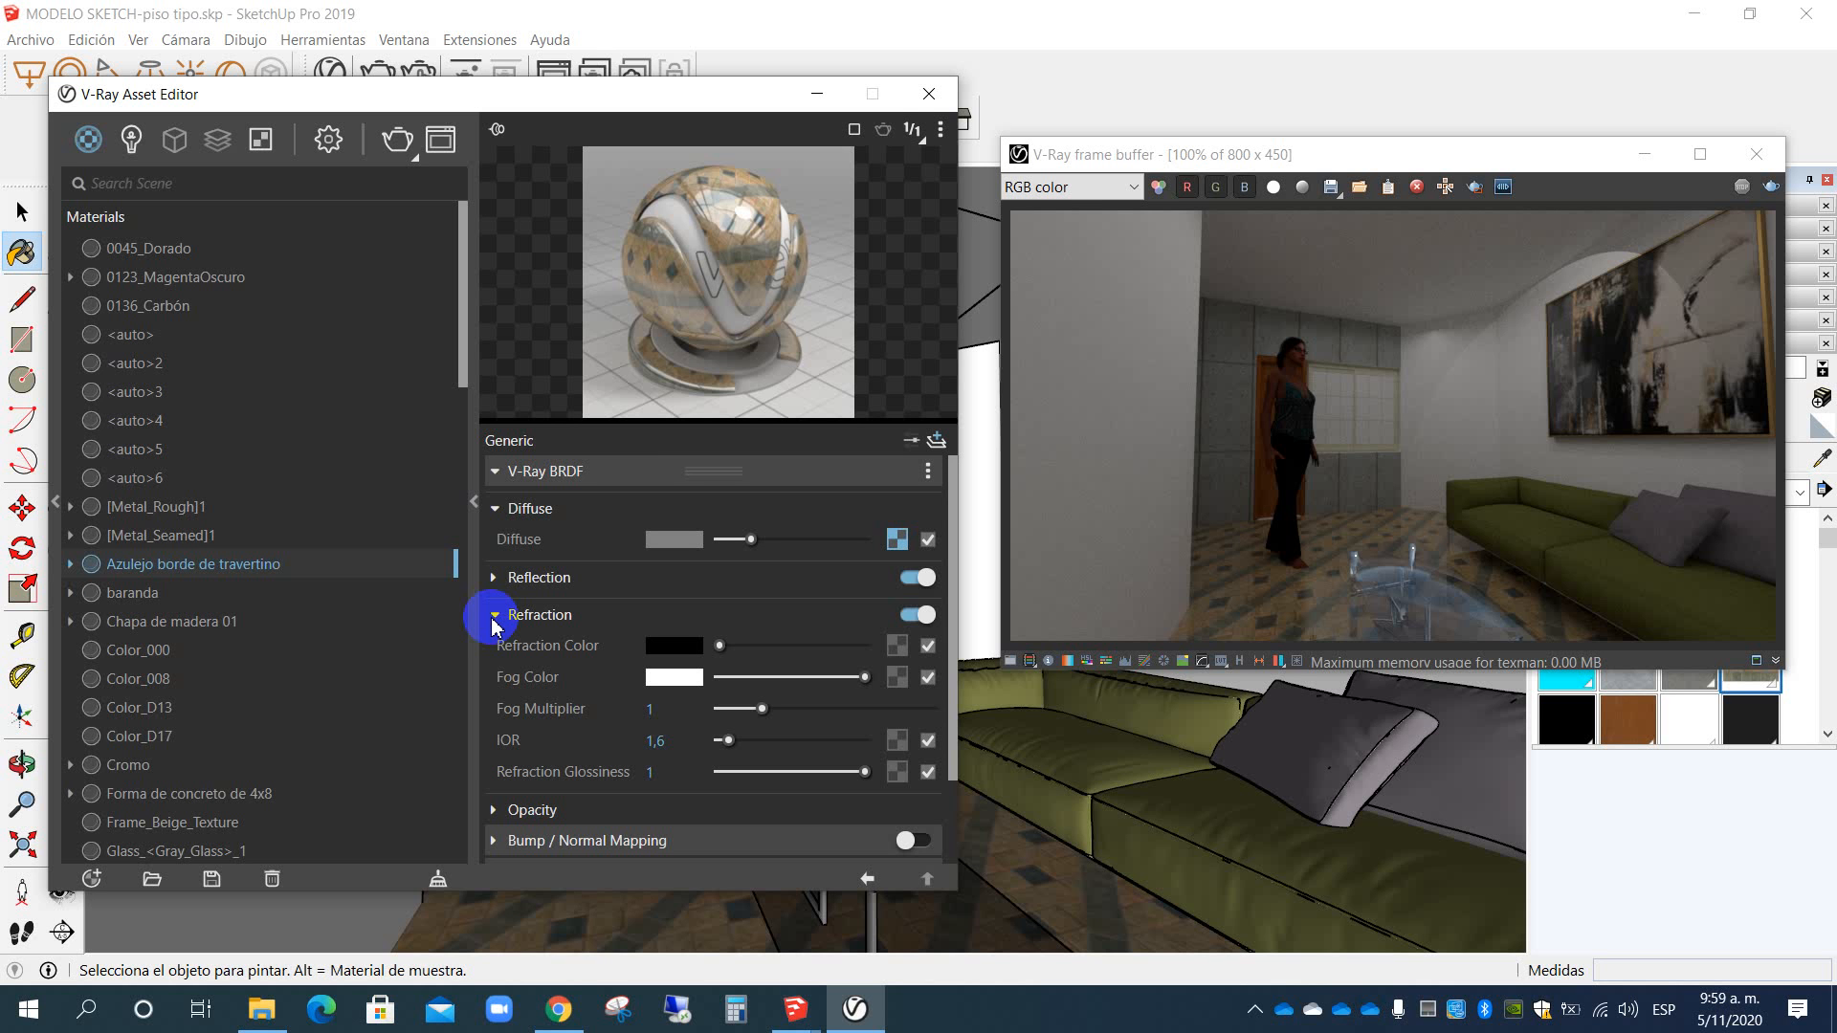
click(907, 614)
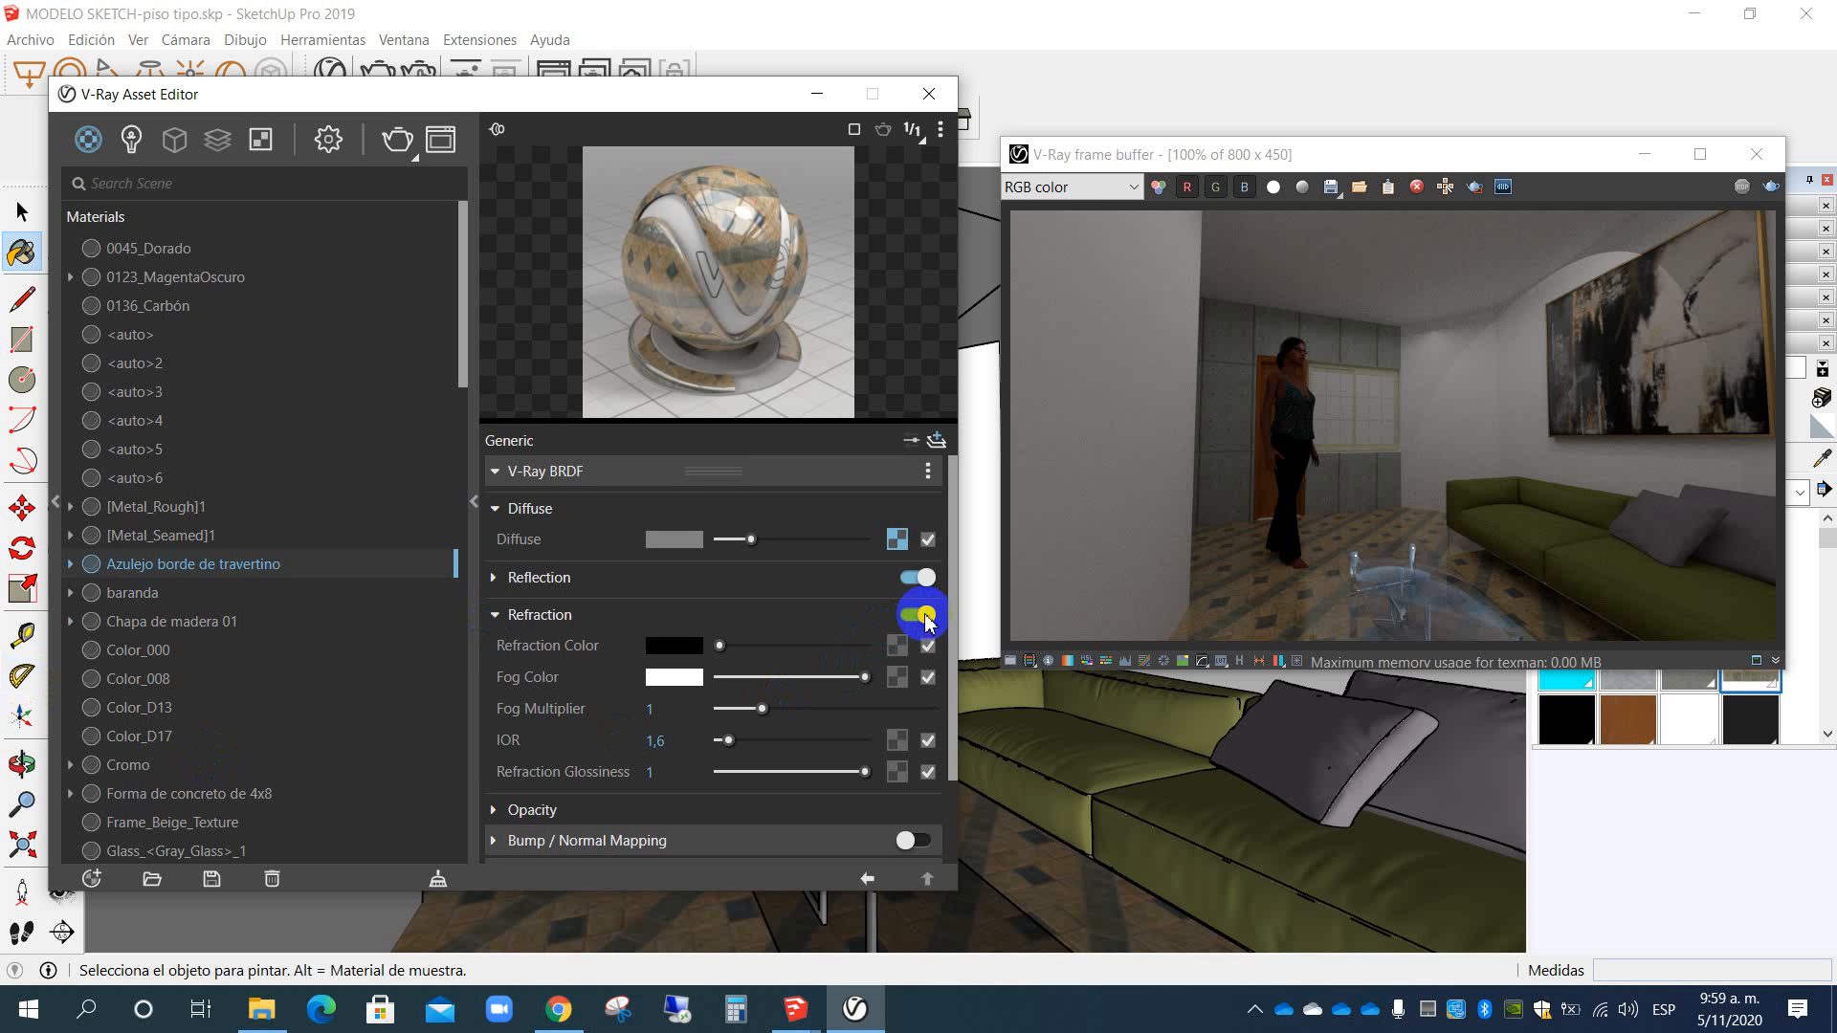
click(915, 616)
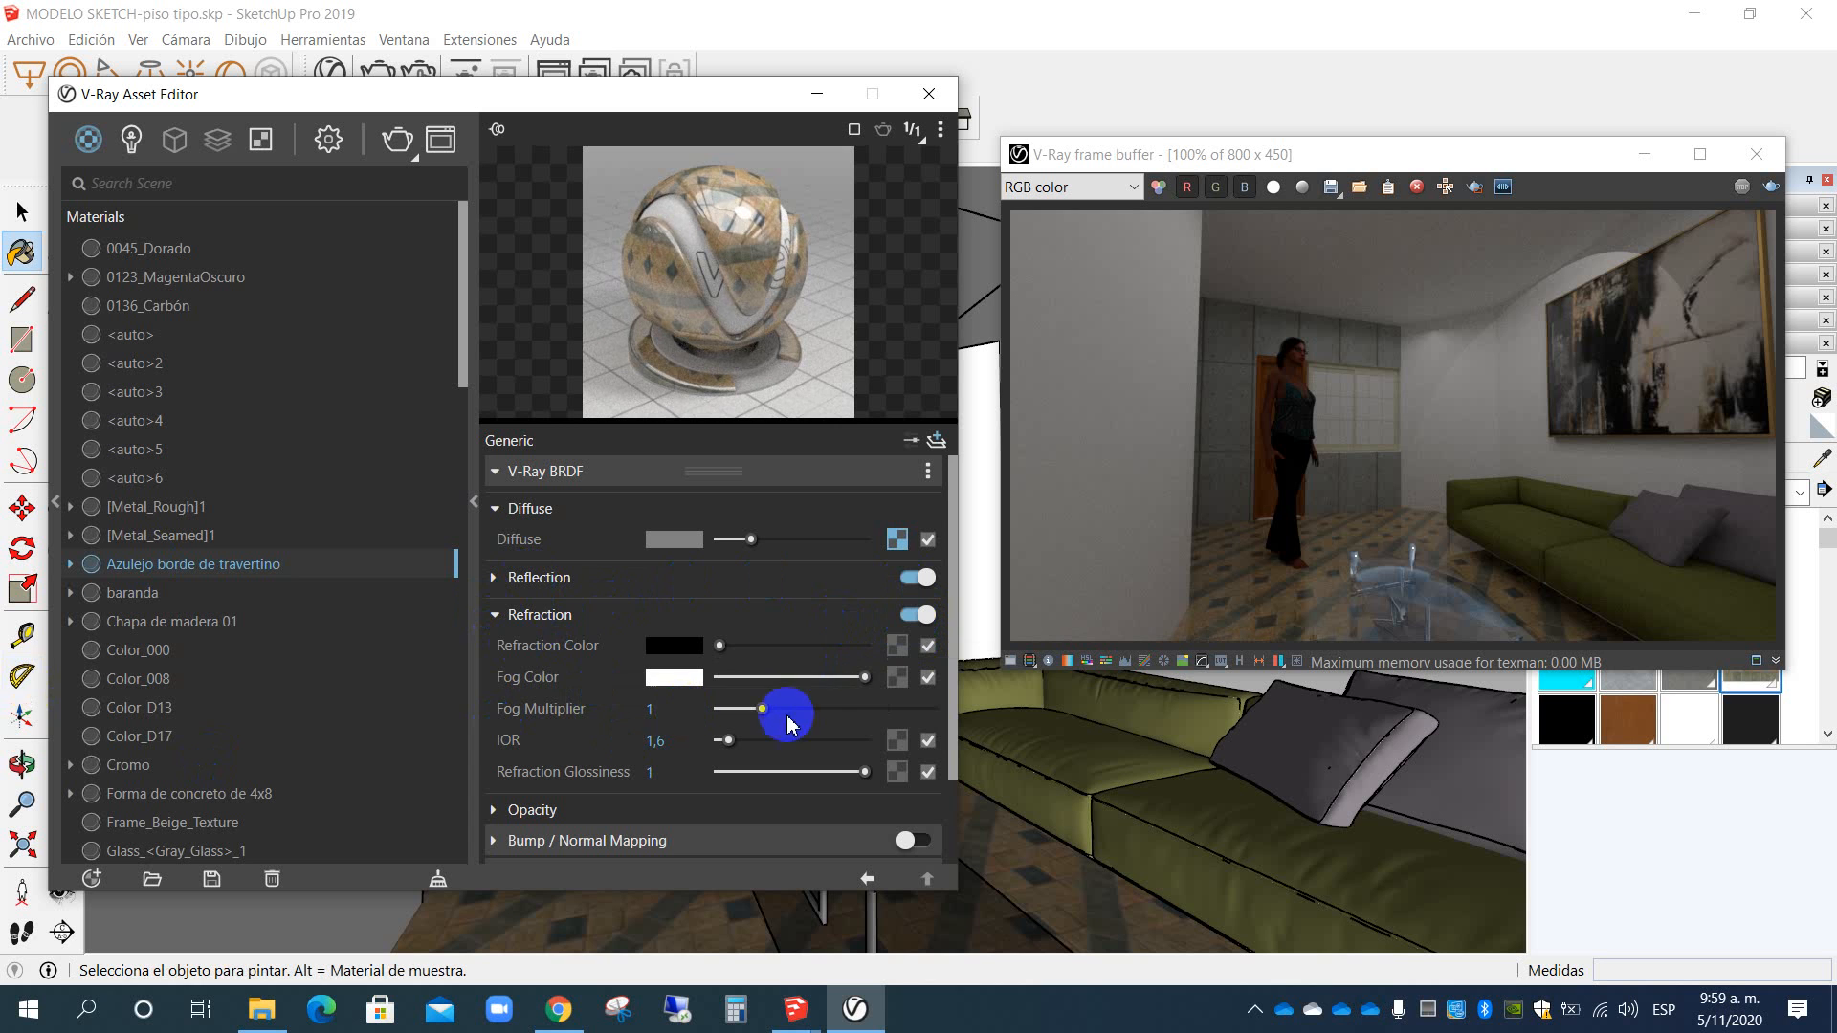
click(494, 617)
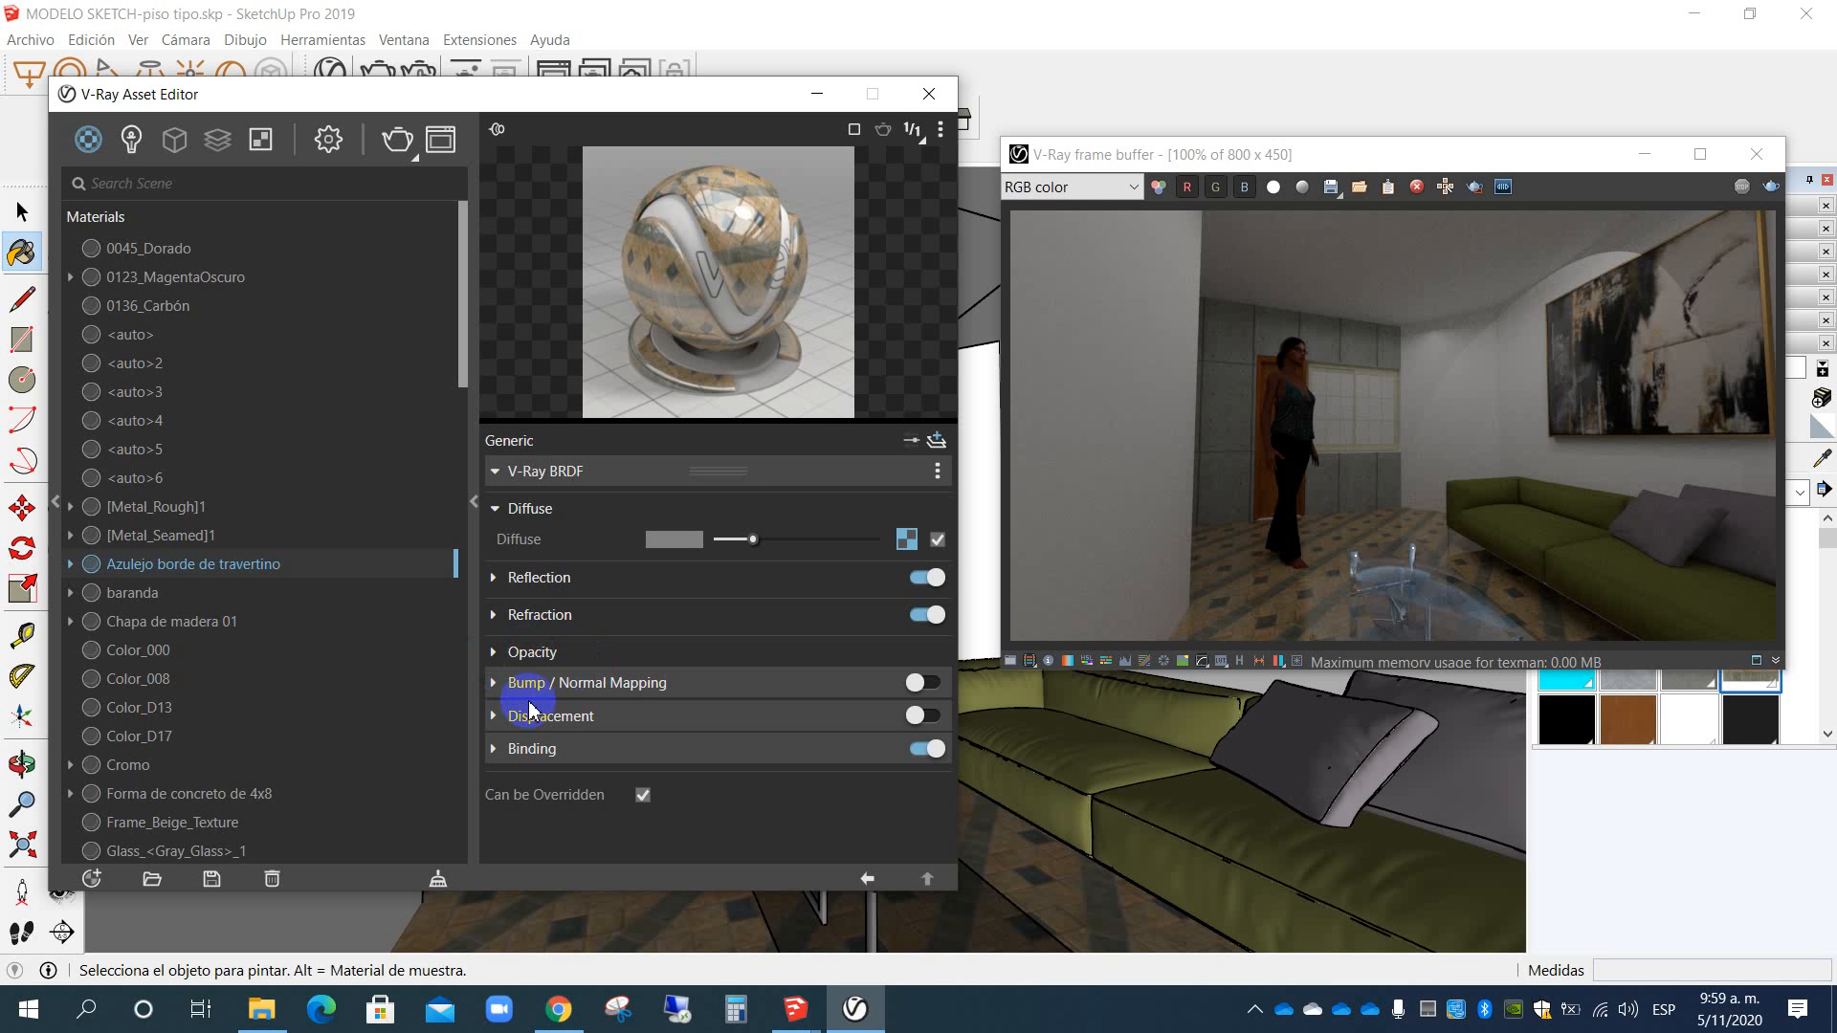
click(532, 653)
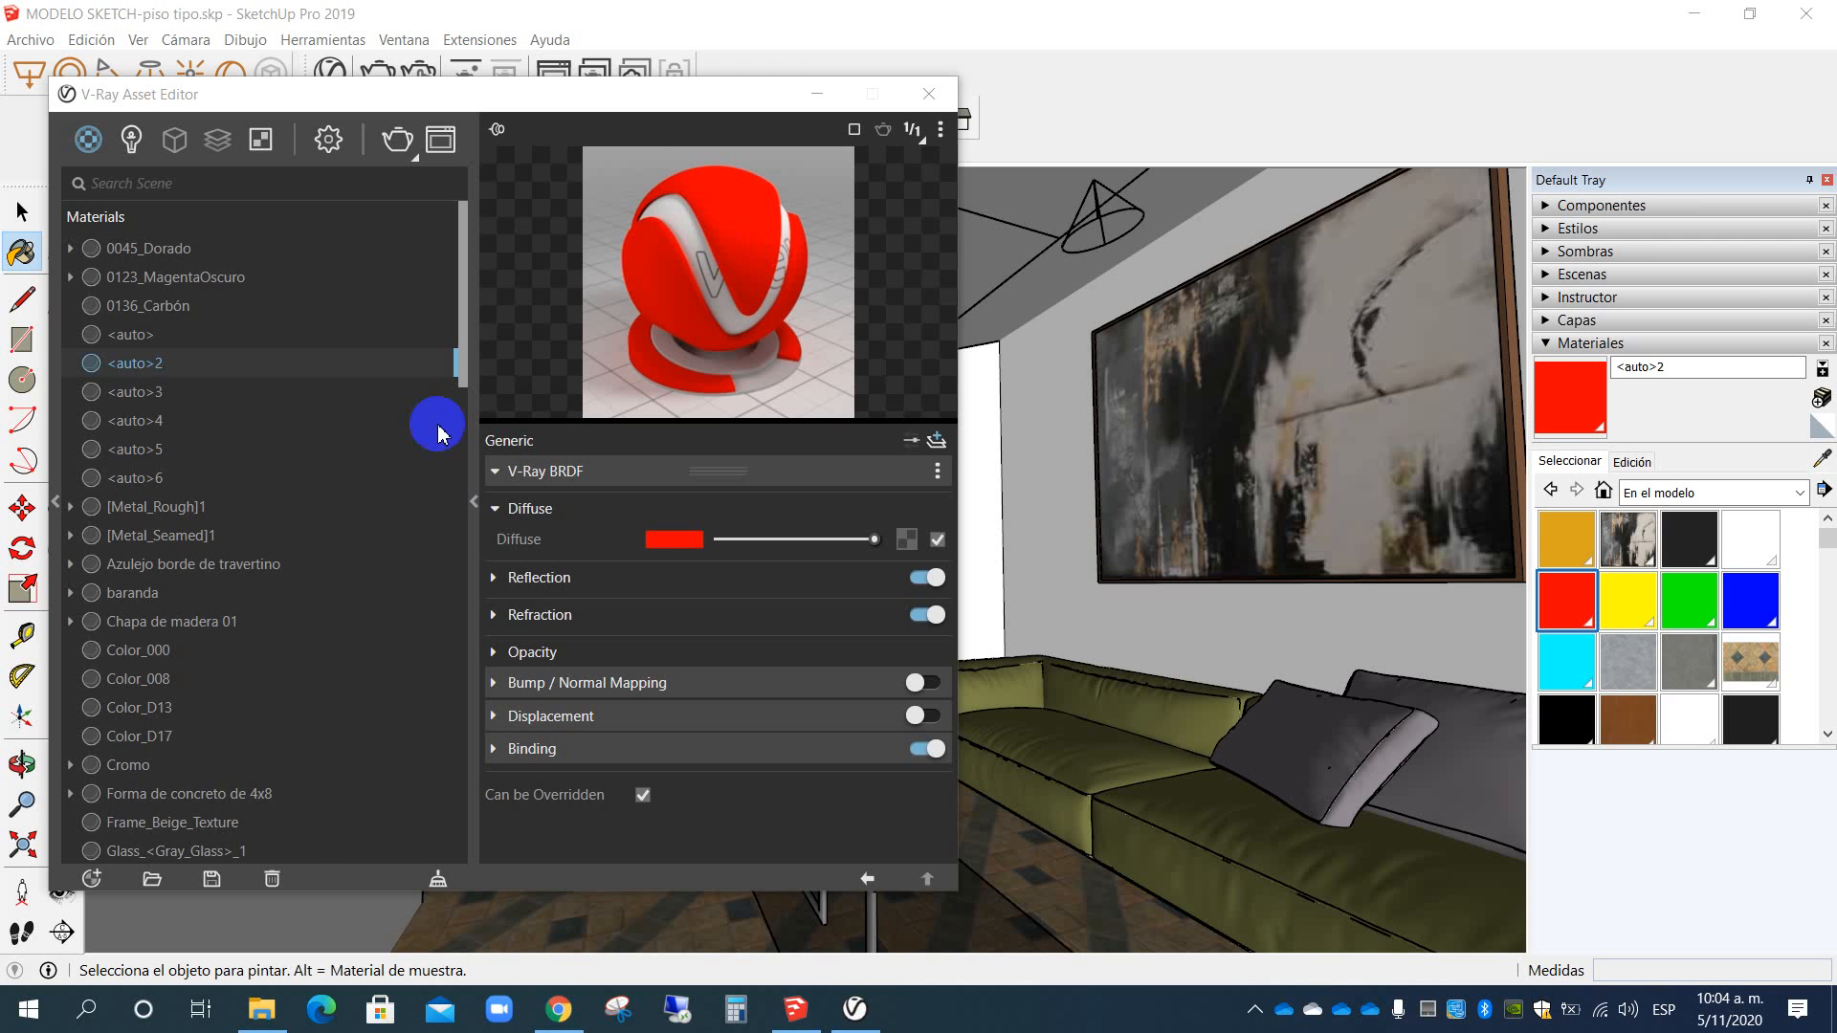
Step: Switch to File Explorer and open the USB > IMAGENES-TEXTURAS > texturas folder in the Universidad de San Buenaventura OneDrive
click(268, 1009)
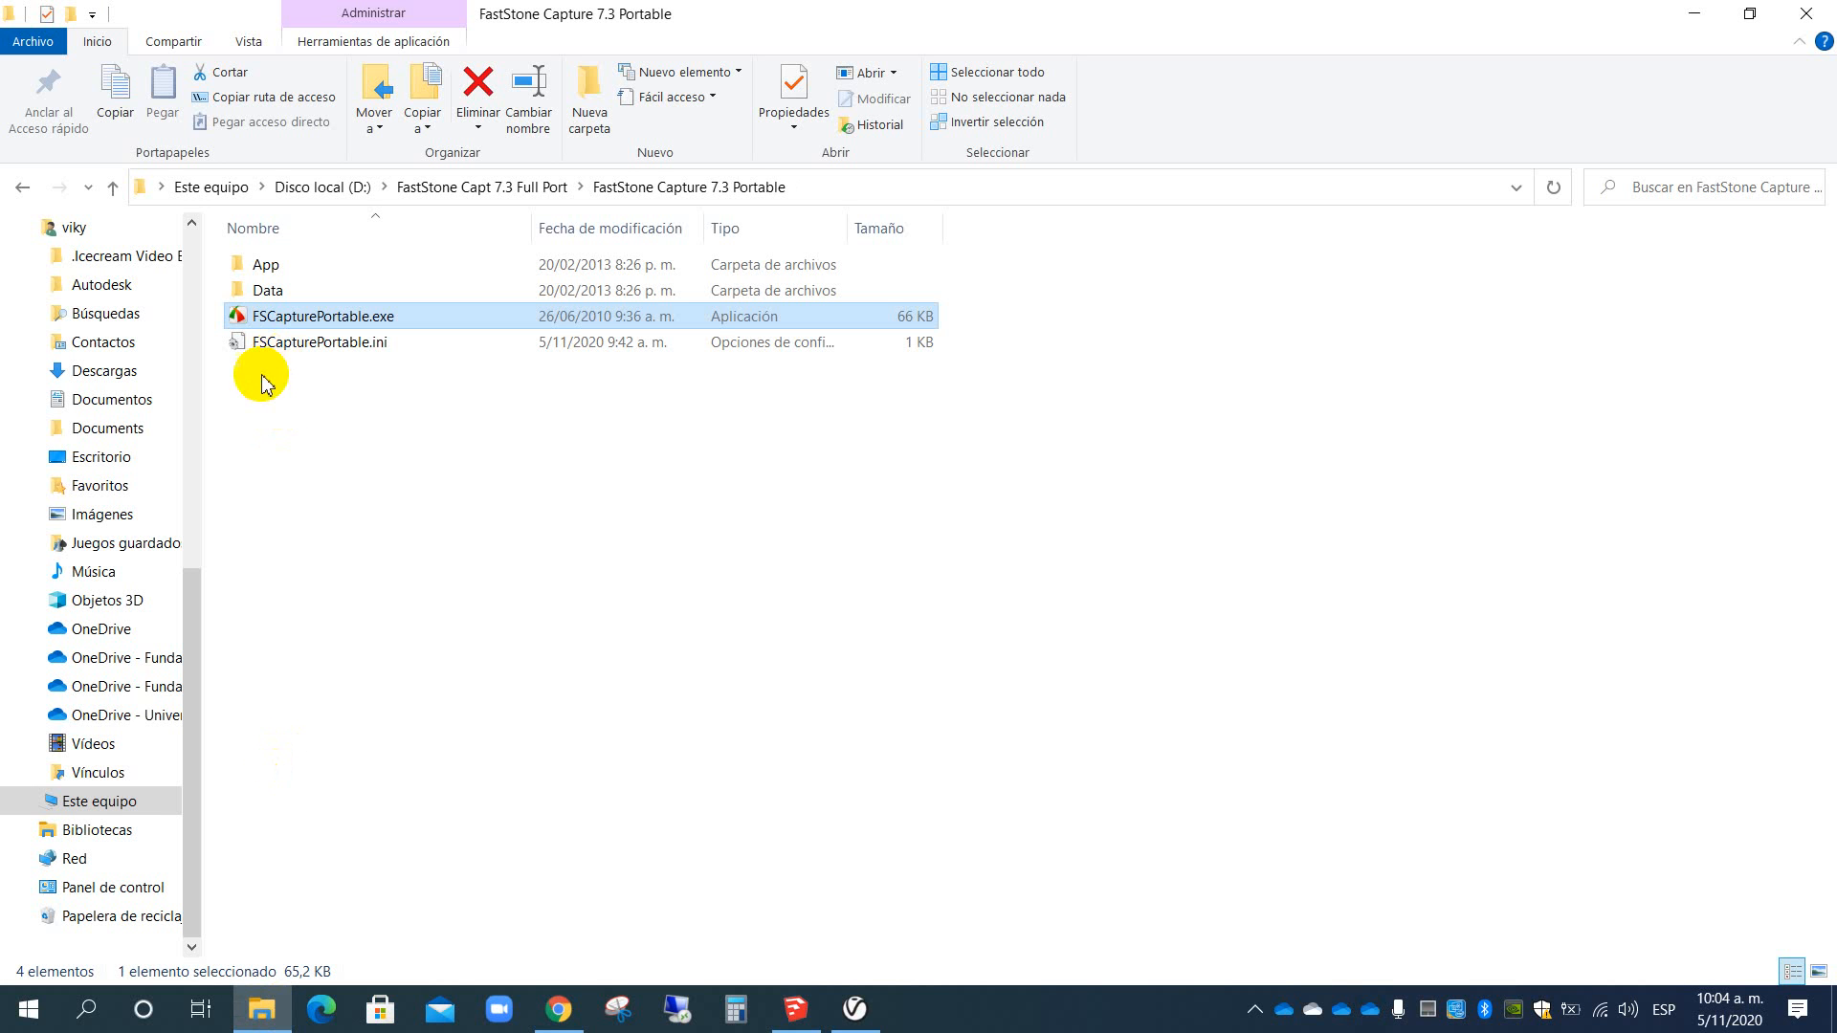
click(143, 717)
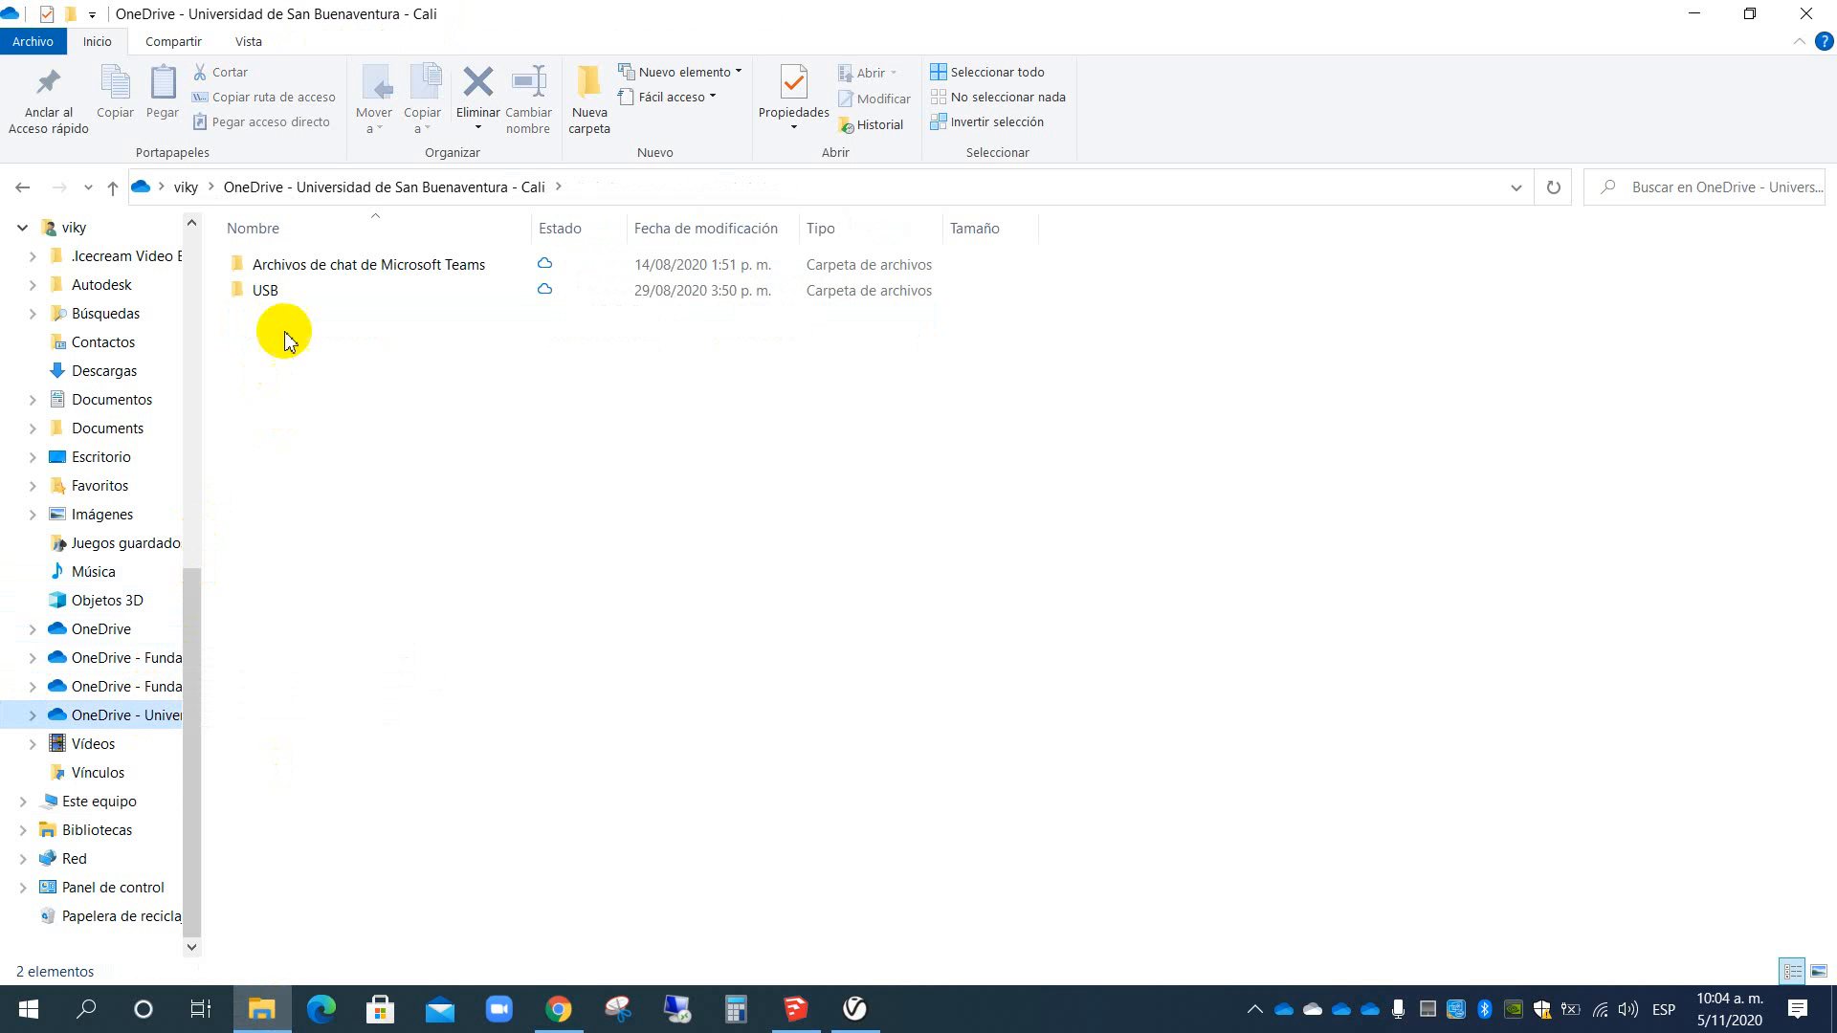
double_click(269, 291)
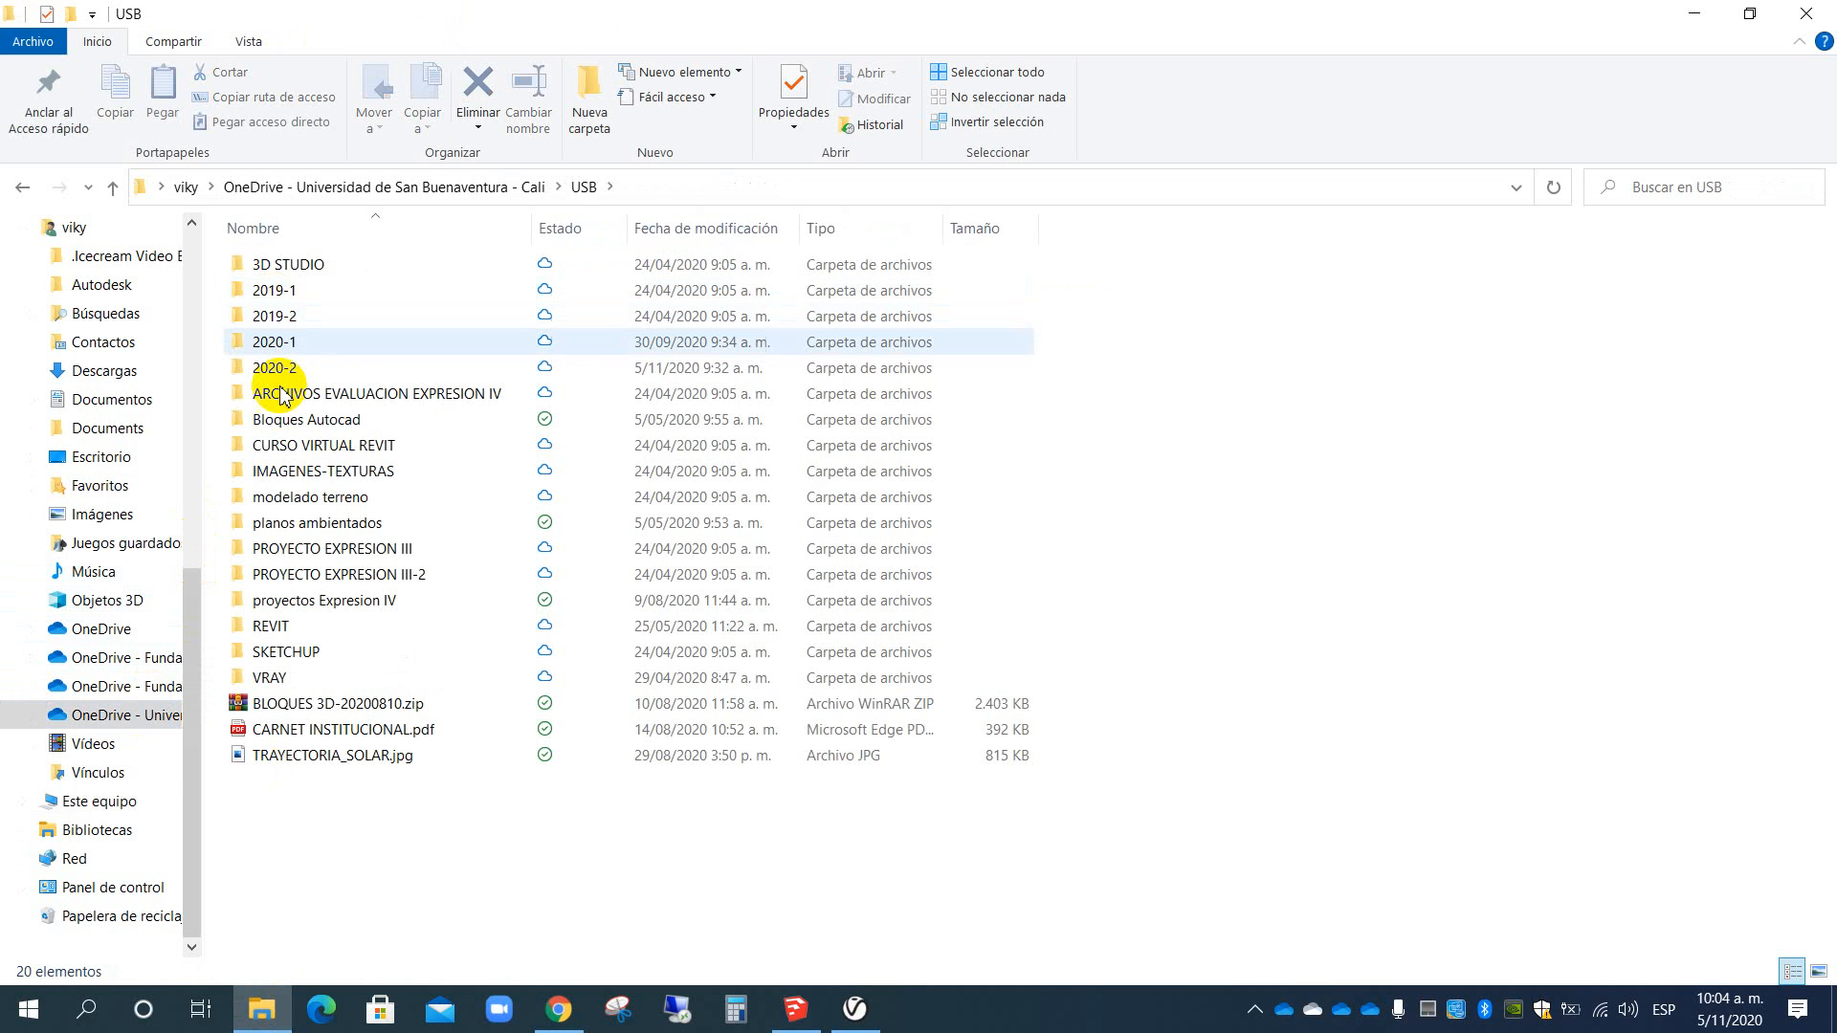
mouse_move(280, 376)
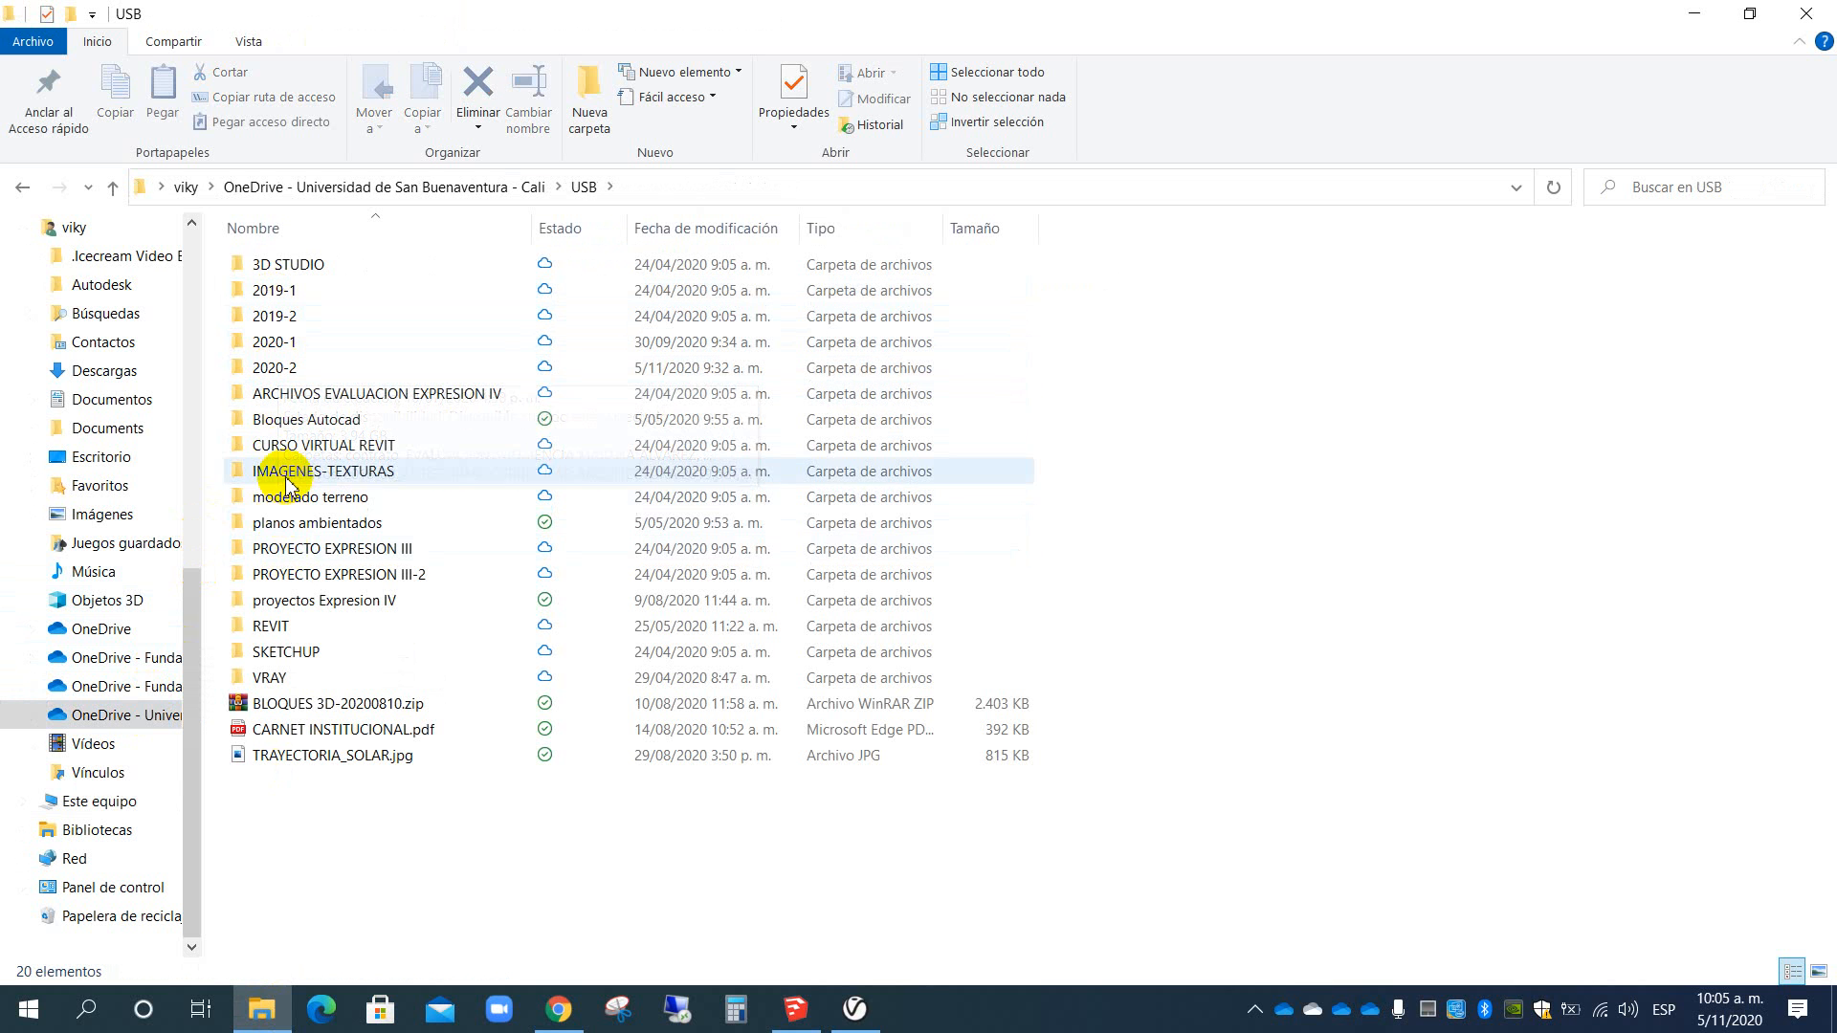
double_click(285, 470)
double_click(276, 369)
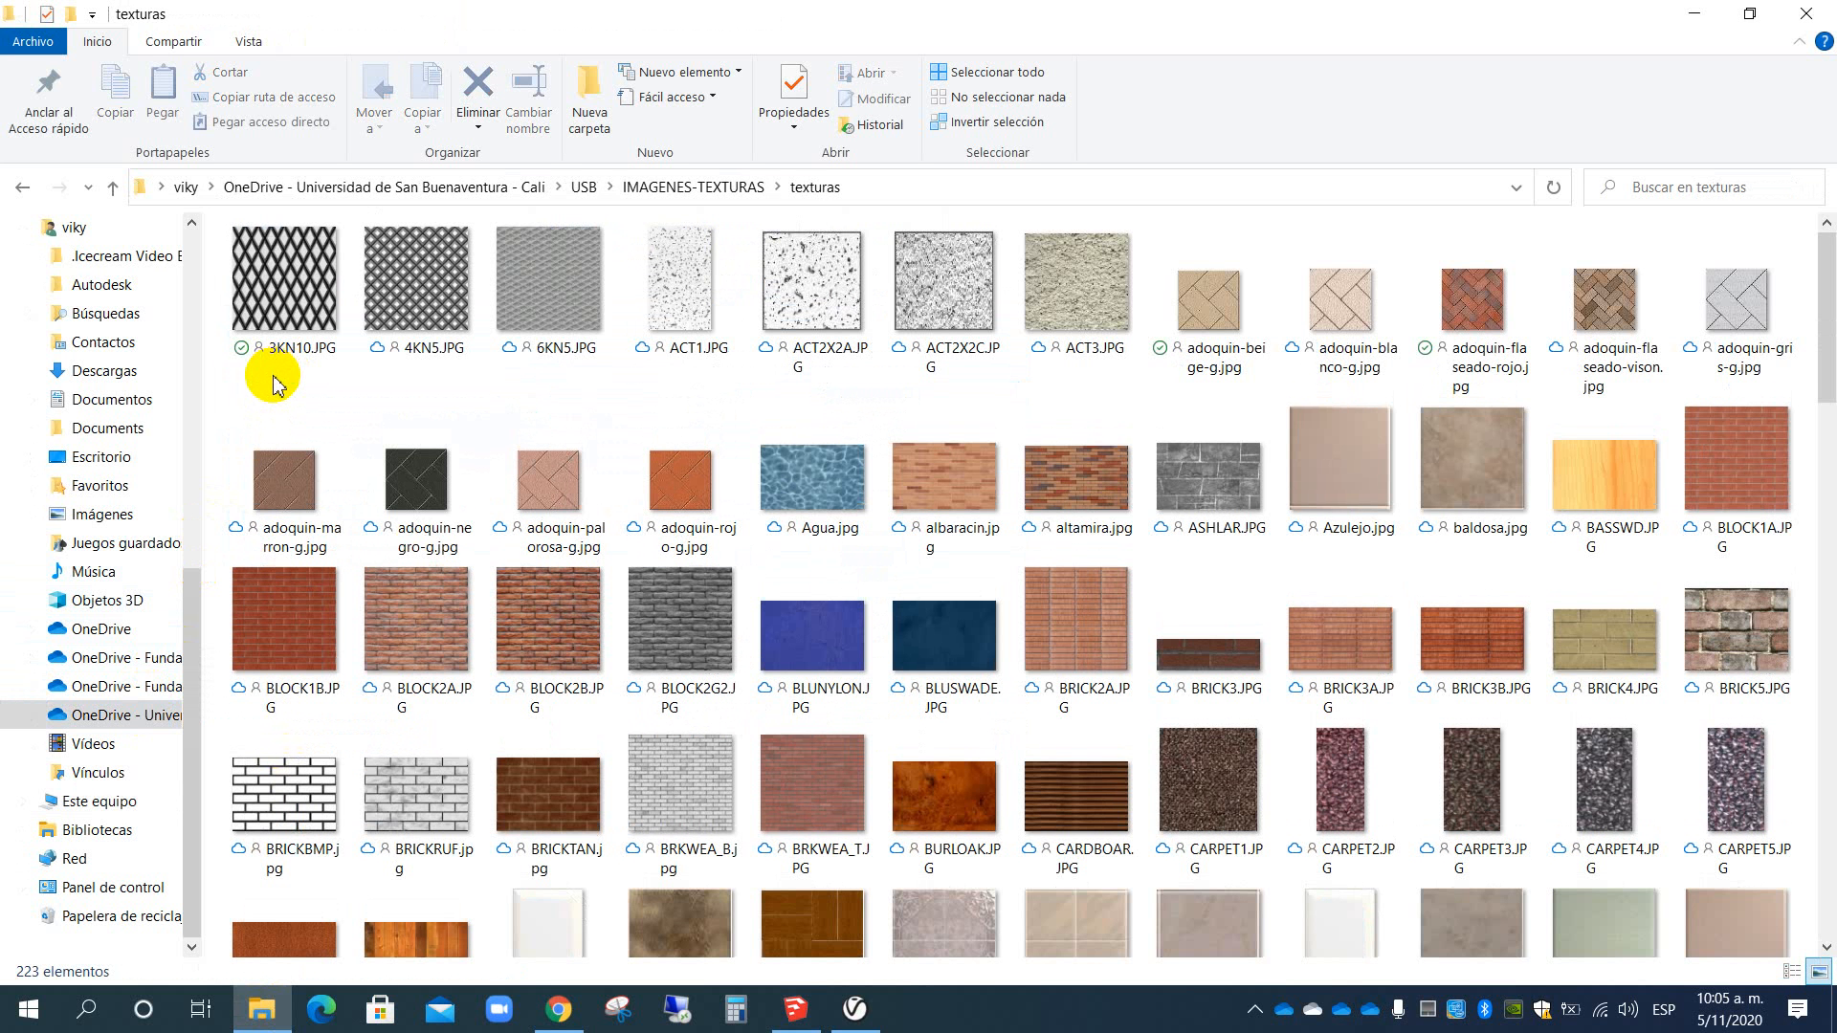
Step: Browse the texture images for black-and-white patterns usable as opacity maps, picking out 3KN10.JPG and CHAINLNK.jpg
click(271, 330)
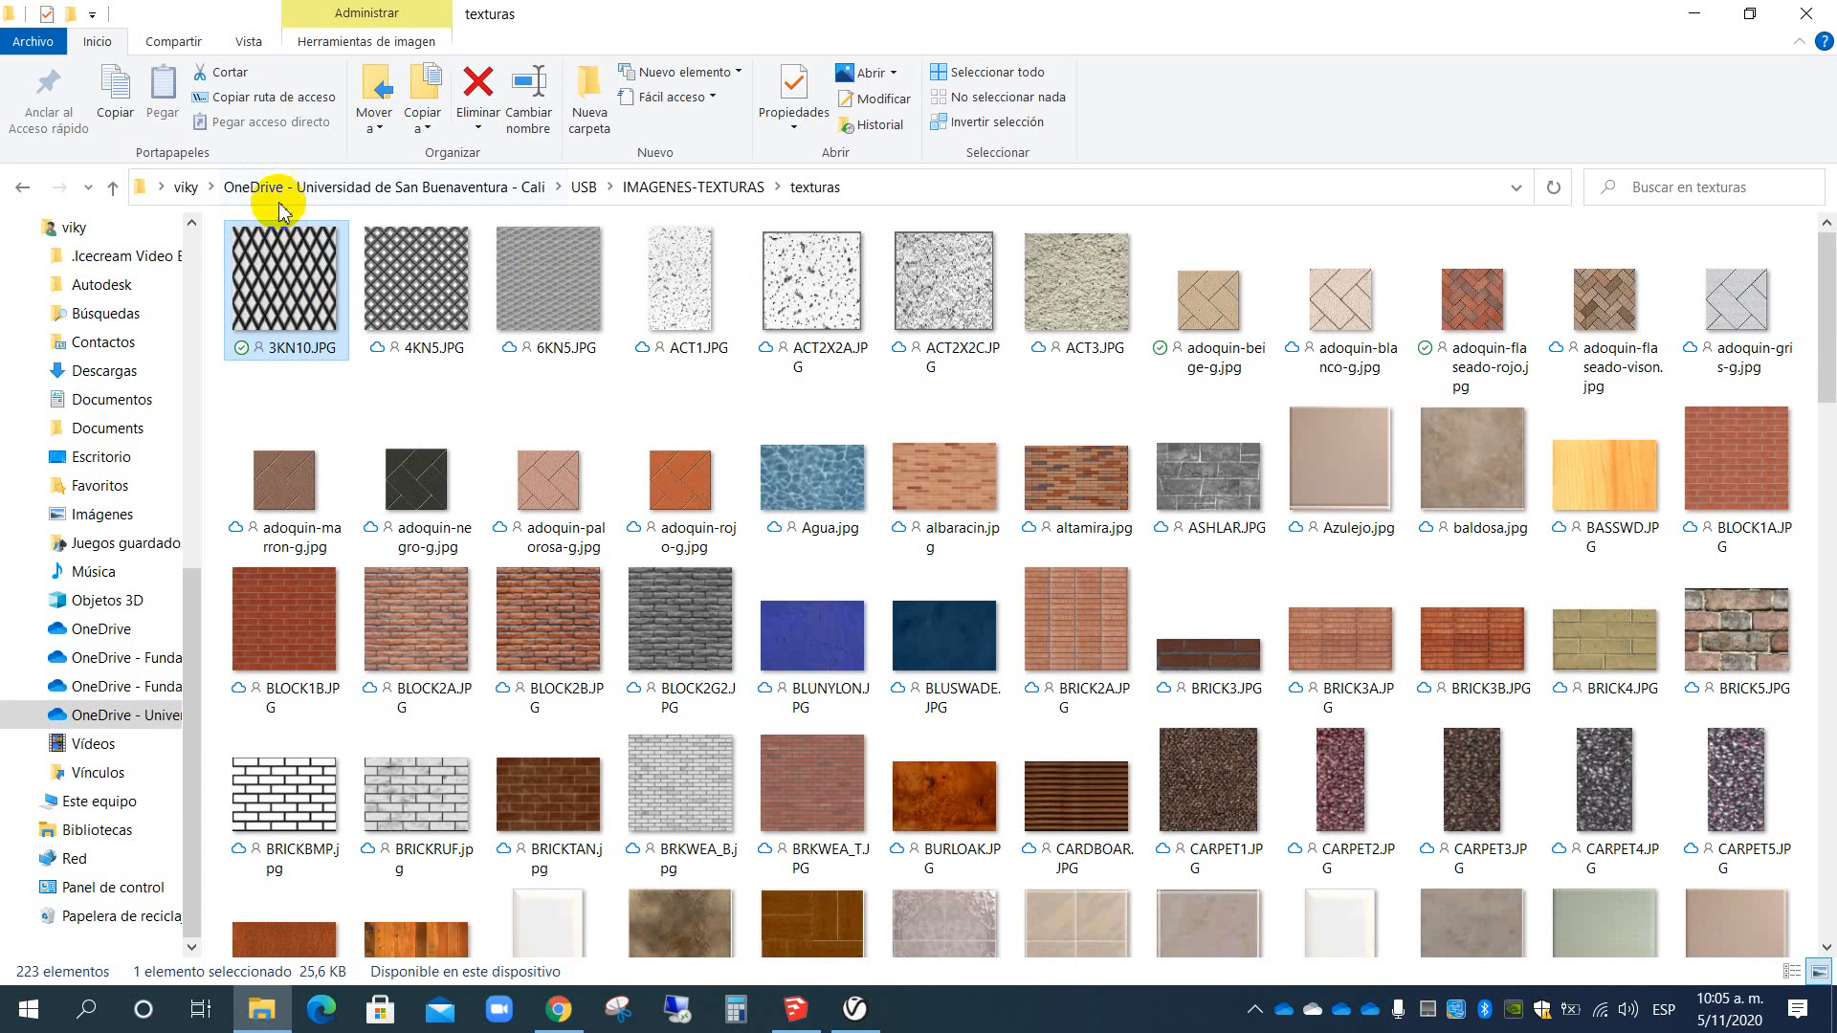
mouse_move(331, 273)
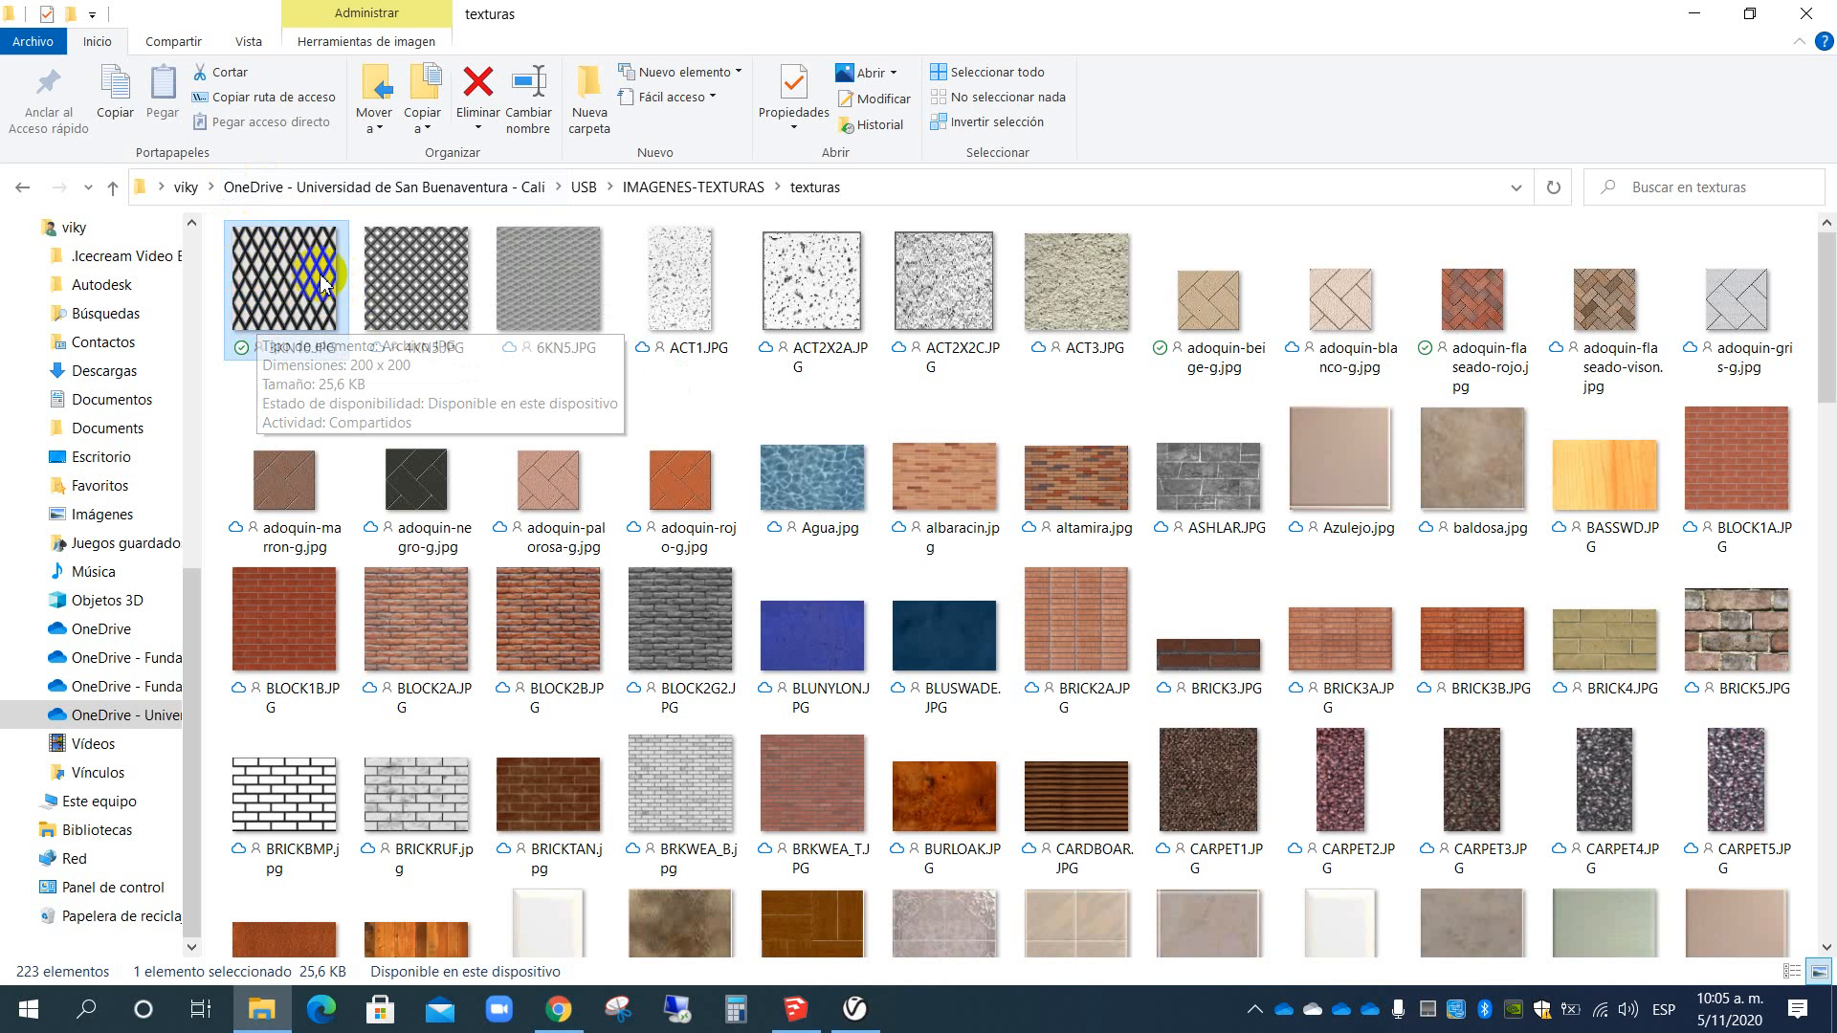
scroll(524, 466, down, 8)
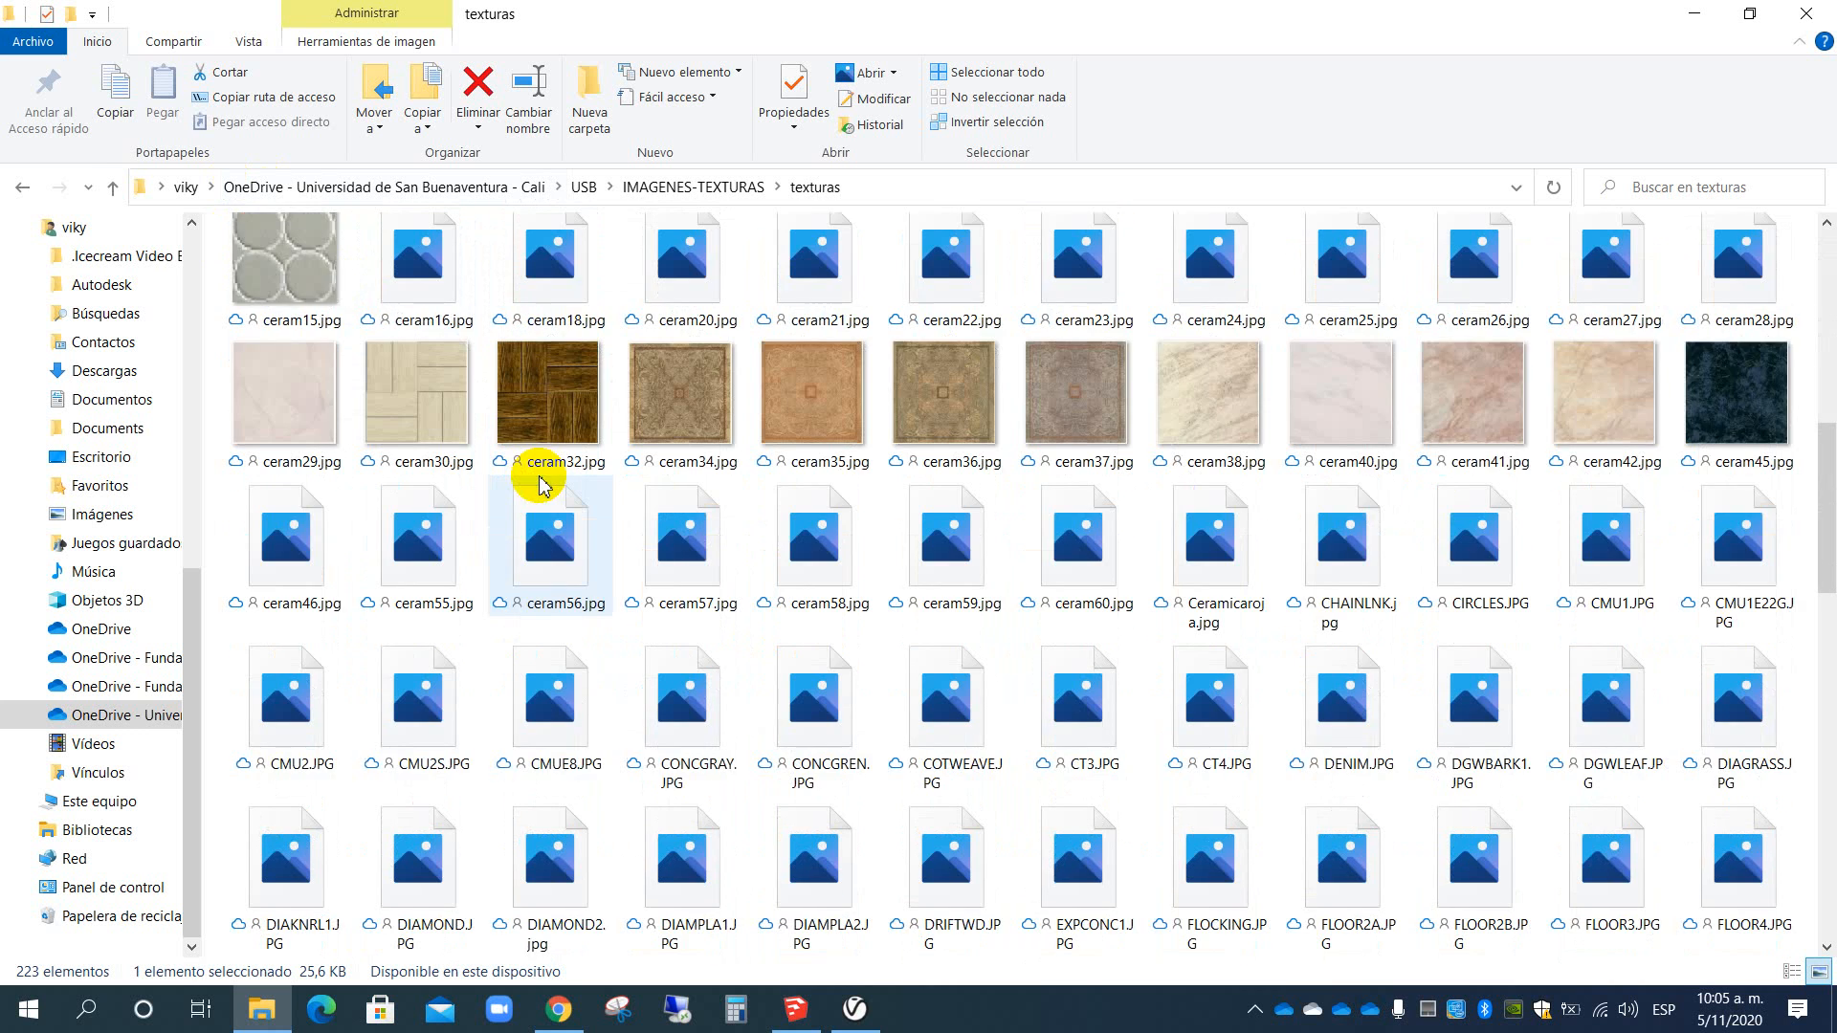
scroll(1638, 445, up, 3)
drag(1816, 393, 1828, 435)
click(1350, 751)
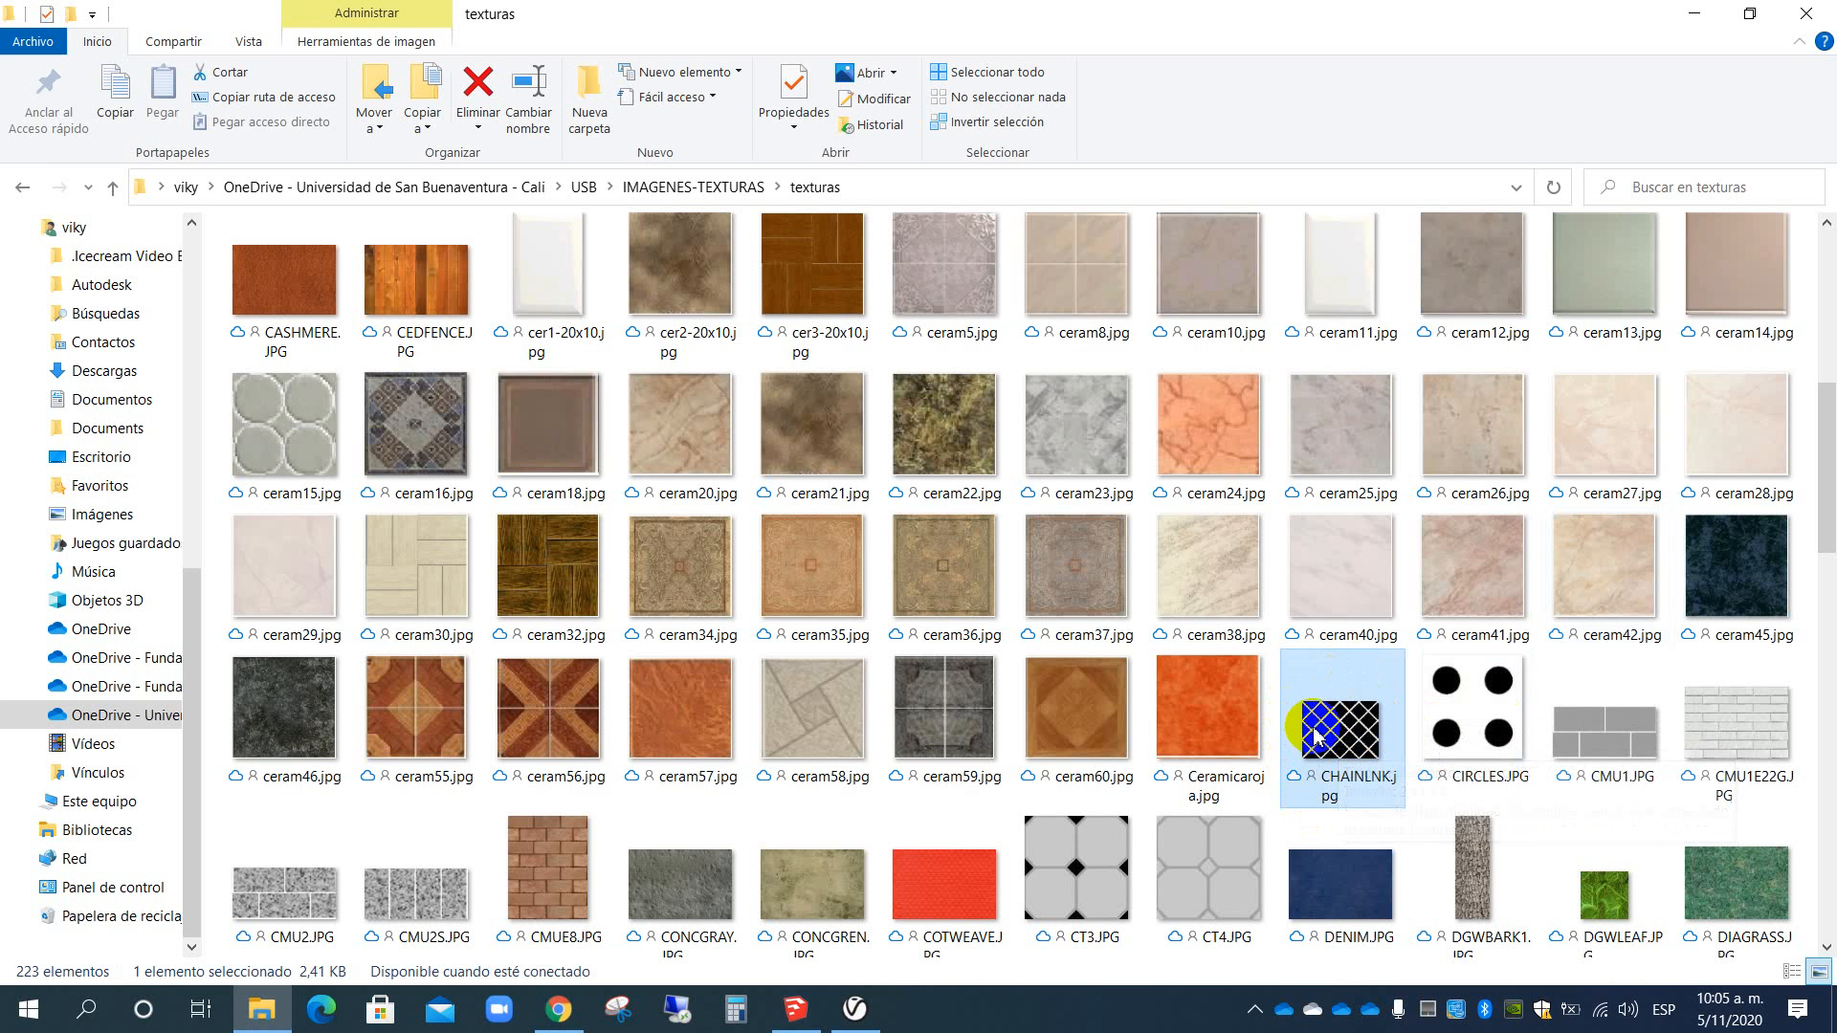
Step: Switch back to SketchUp and assign a Bitmap texture to the Opacity of the red <auto>2 material
click(797, 1009)
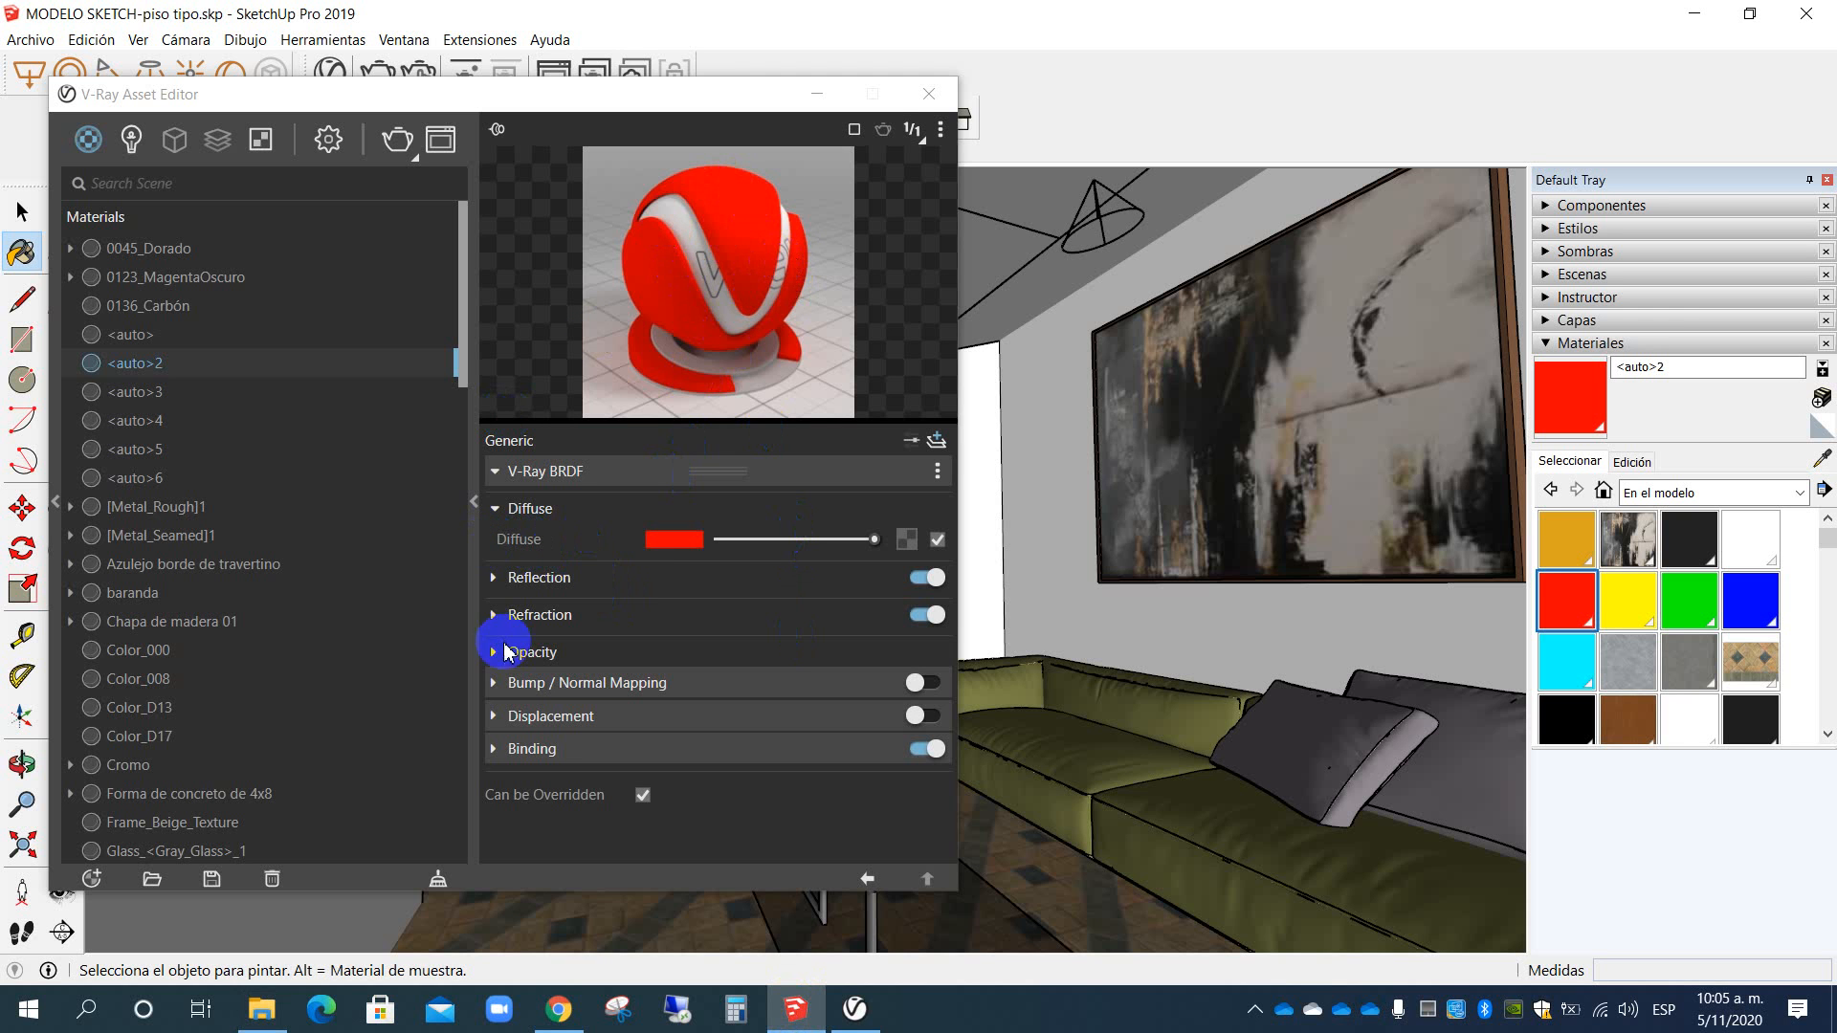
click(493, 653)
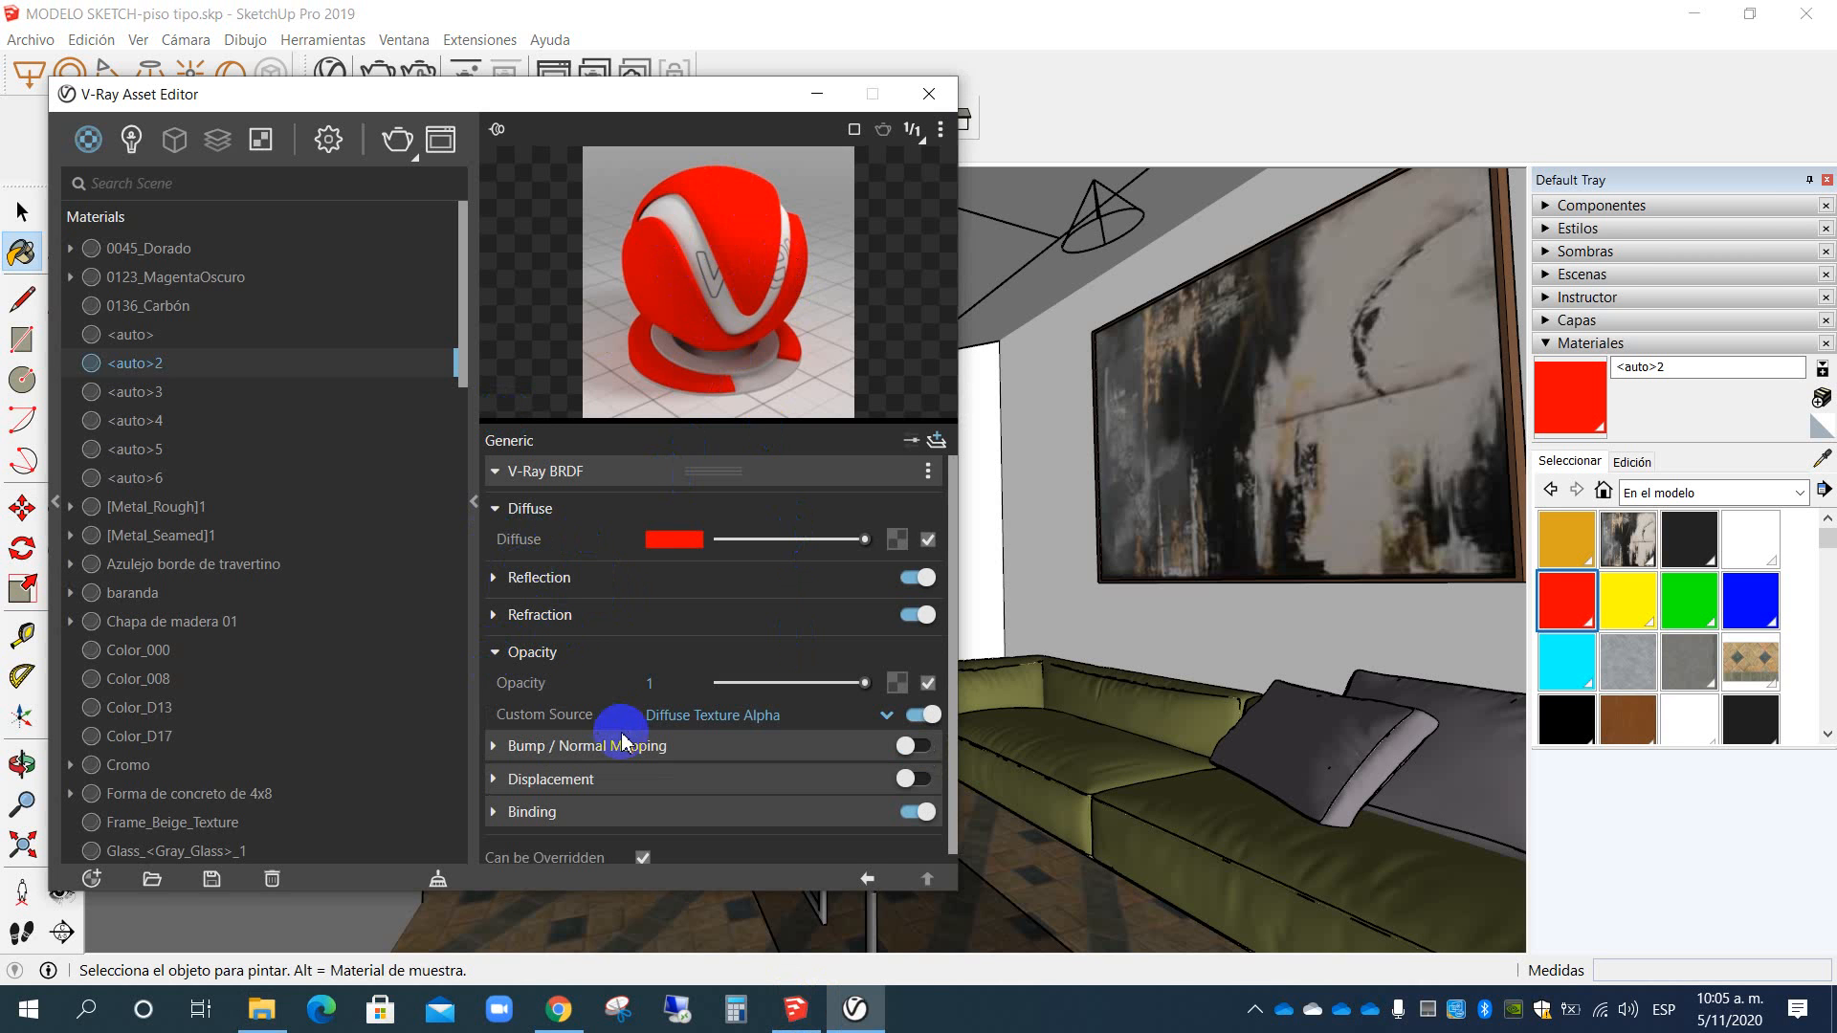
click(897, 682)
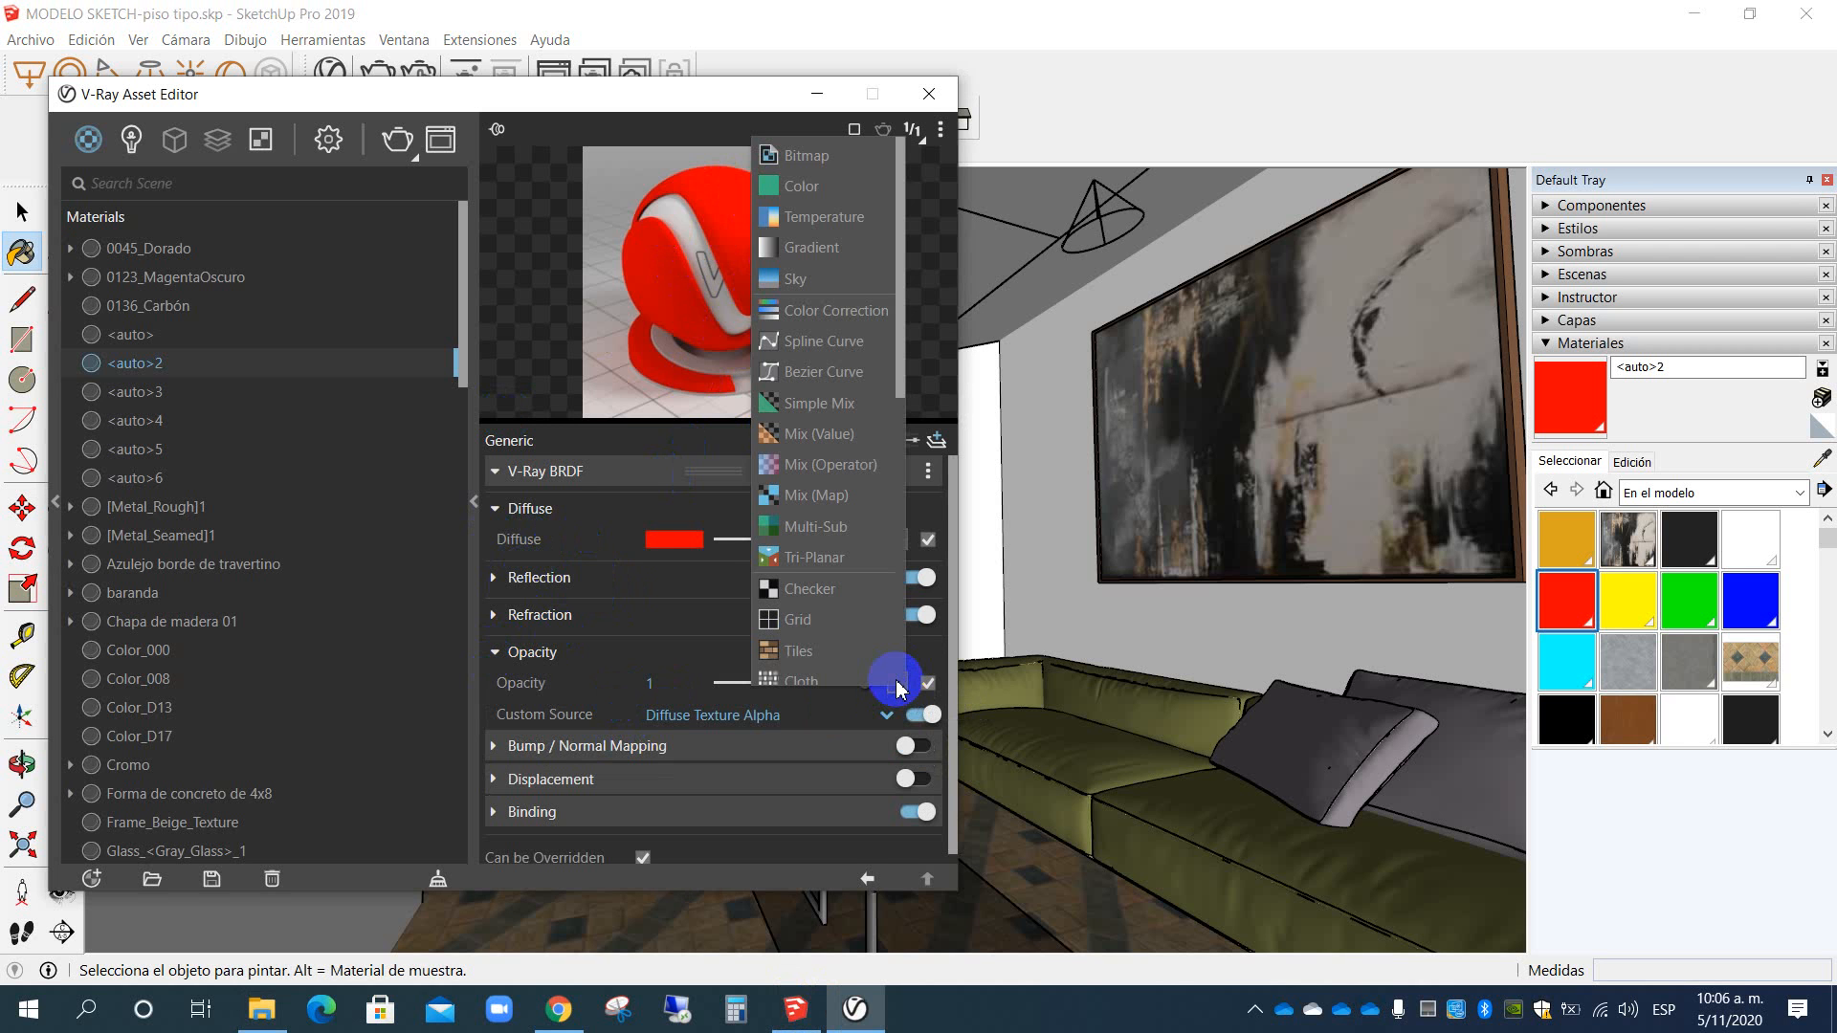
click(813, 158)
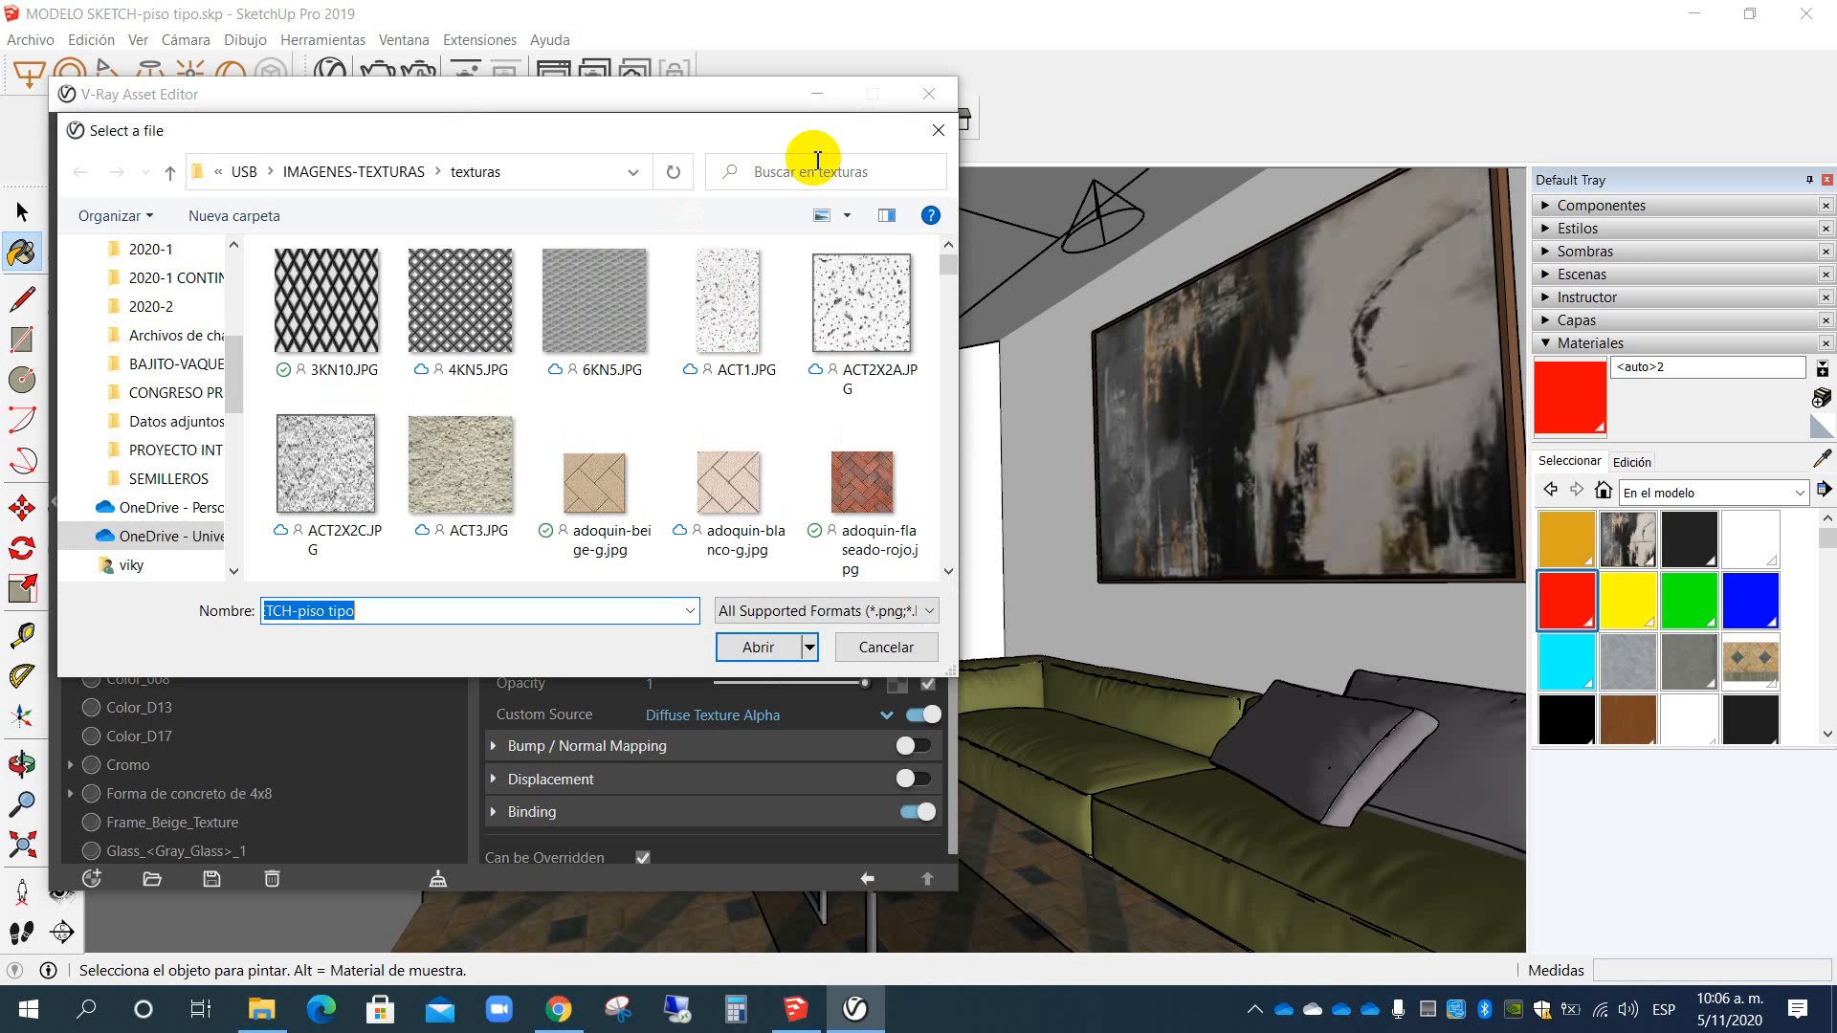
Step: Load CHAINLNK.jpg from the texturas folder as the opacity bitmap
scroll(947, 536, down, 3)
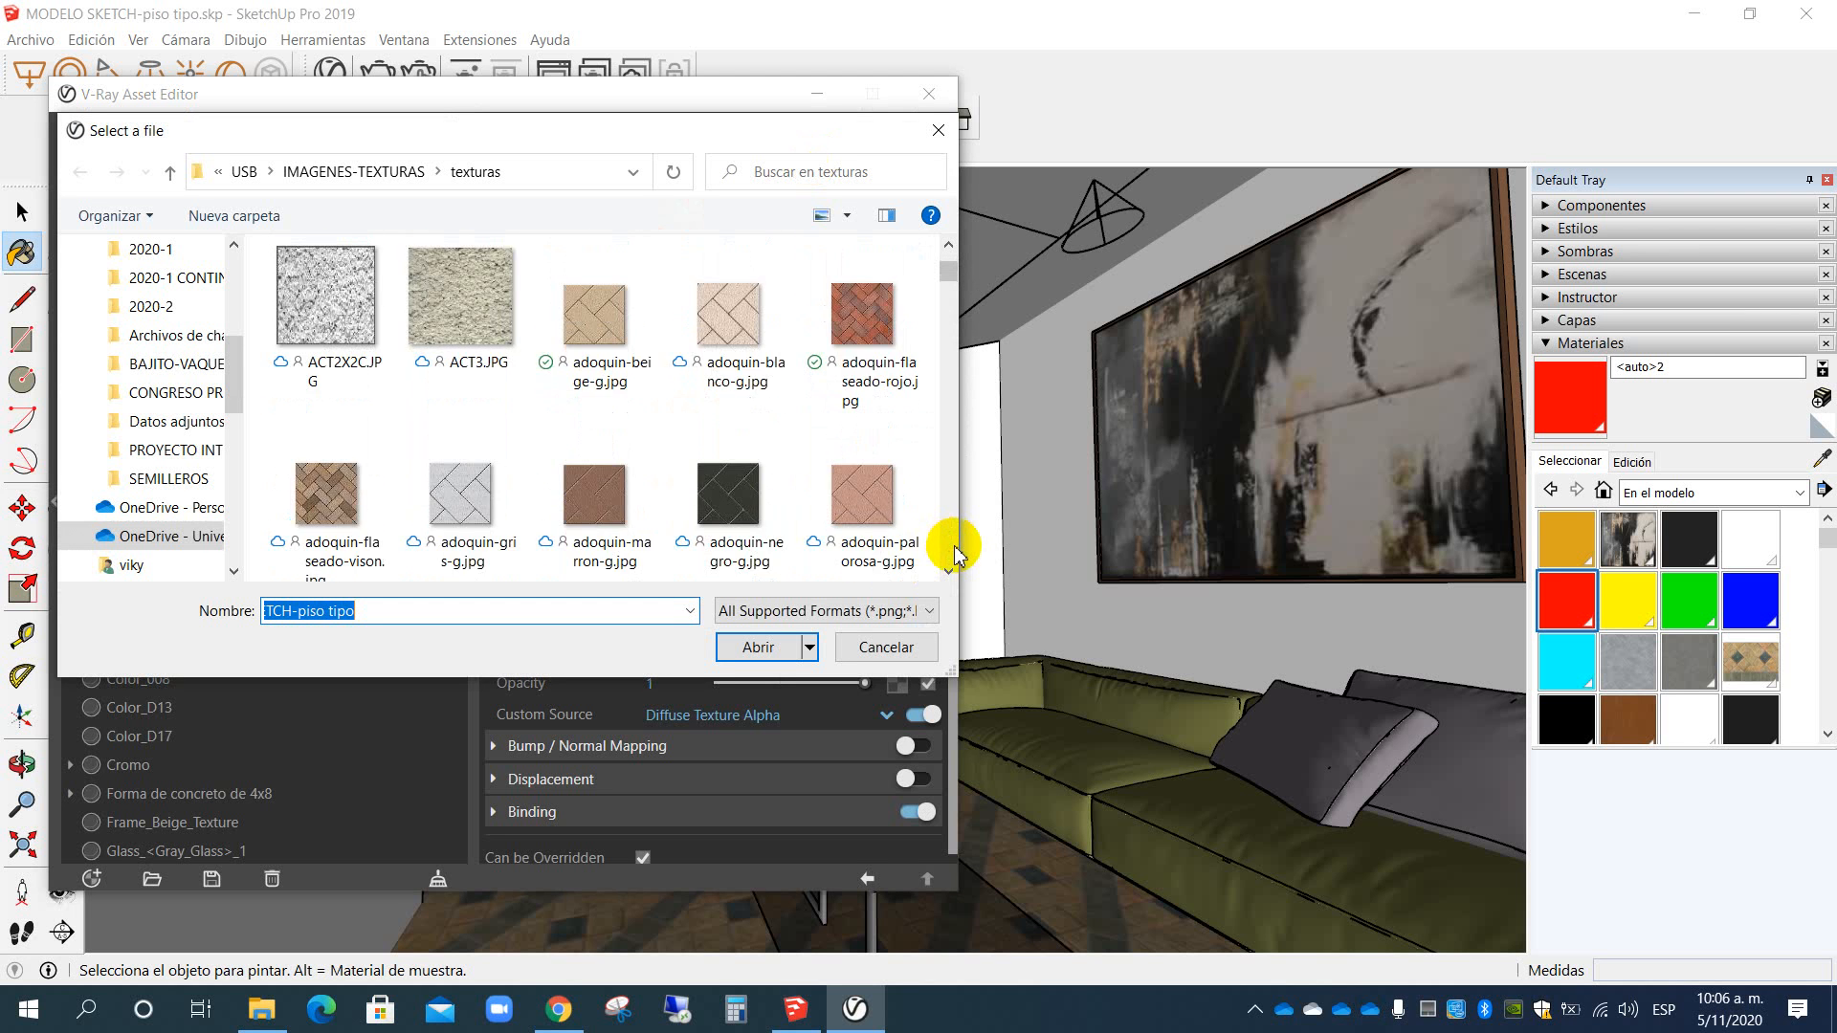
scroll(955, 553, down, 3)
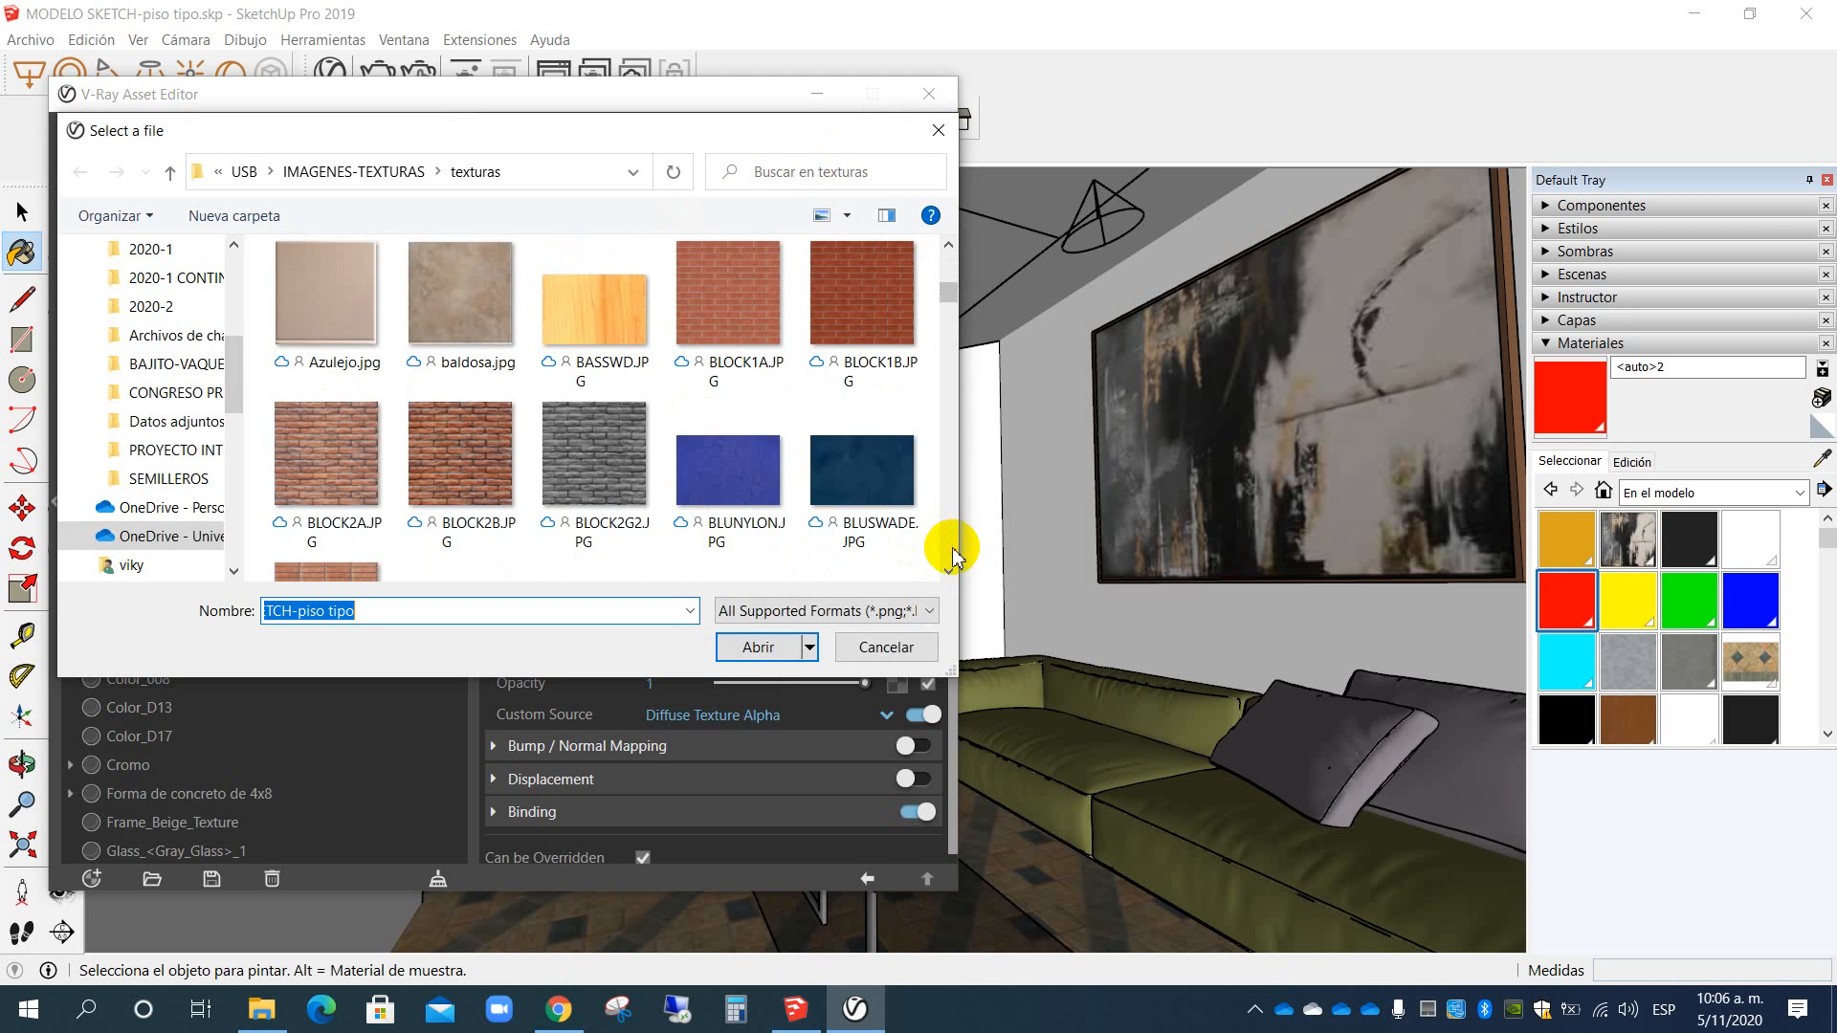
scroll(955, 553, down, 3)
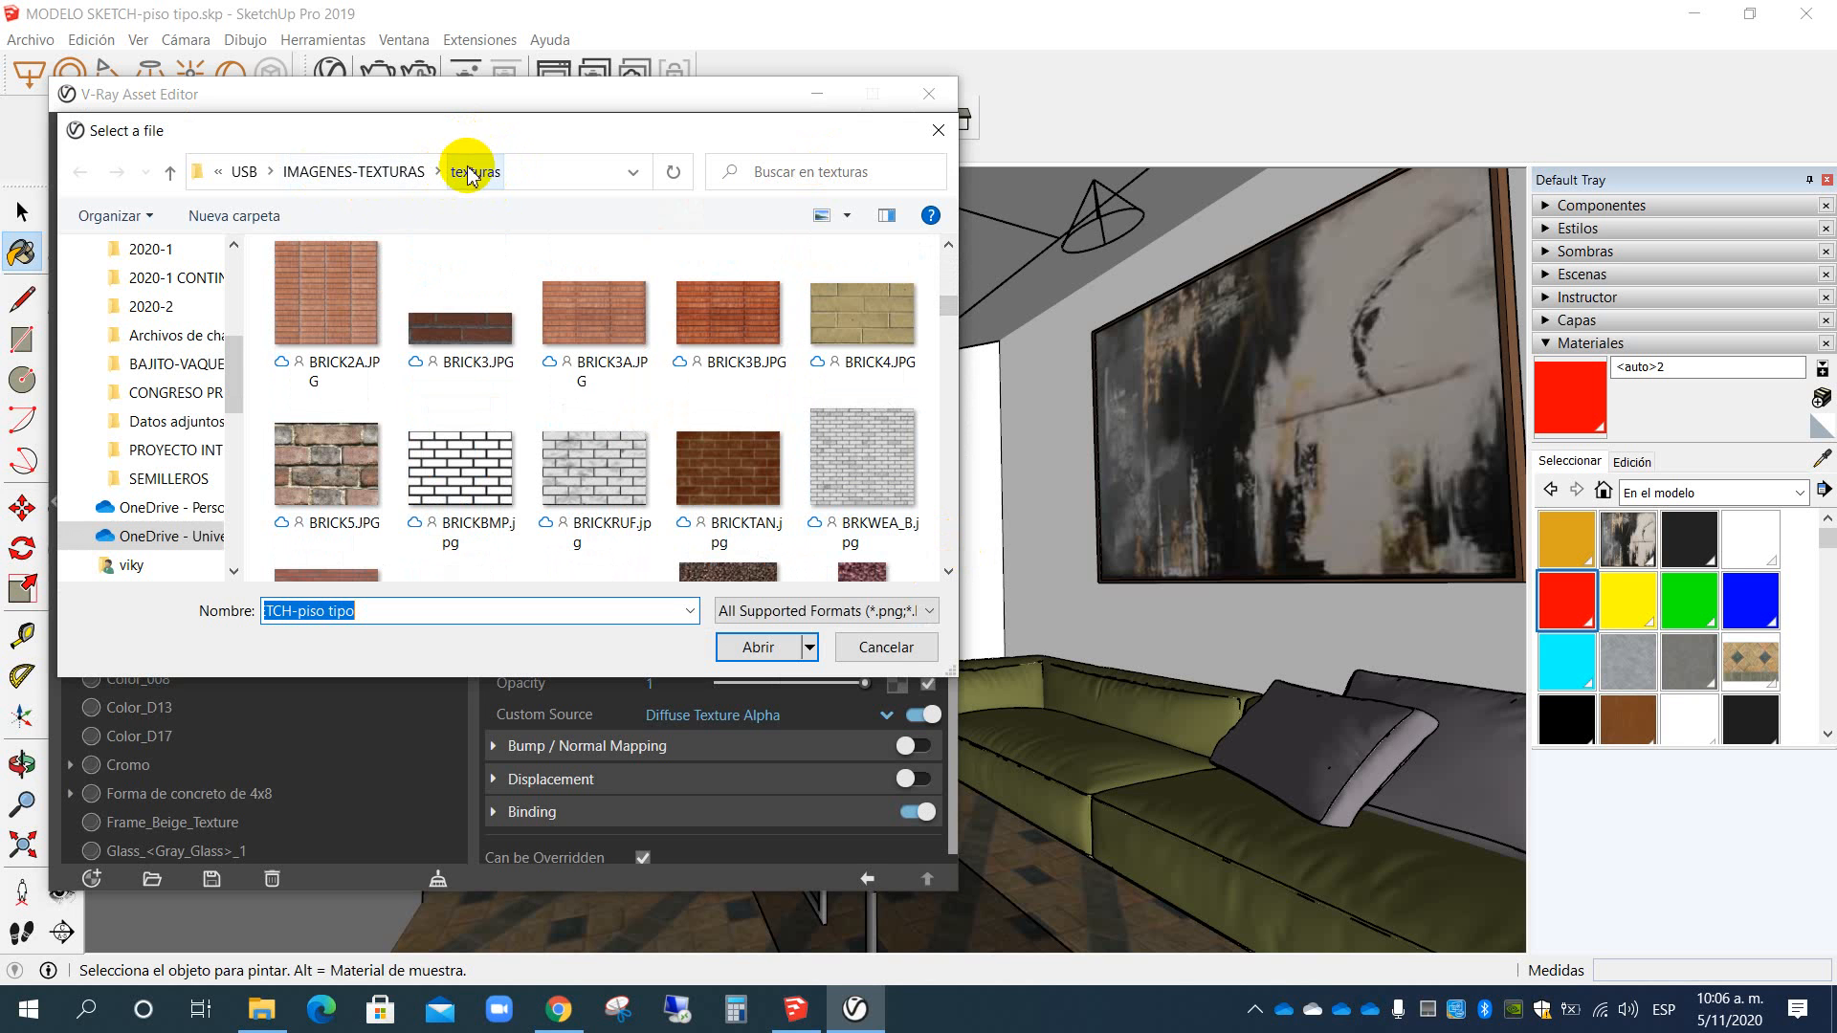
scroll(950, 550, down, 10)
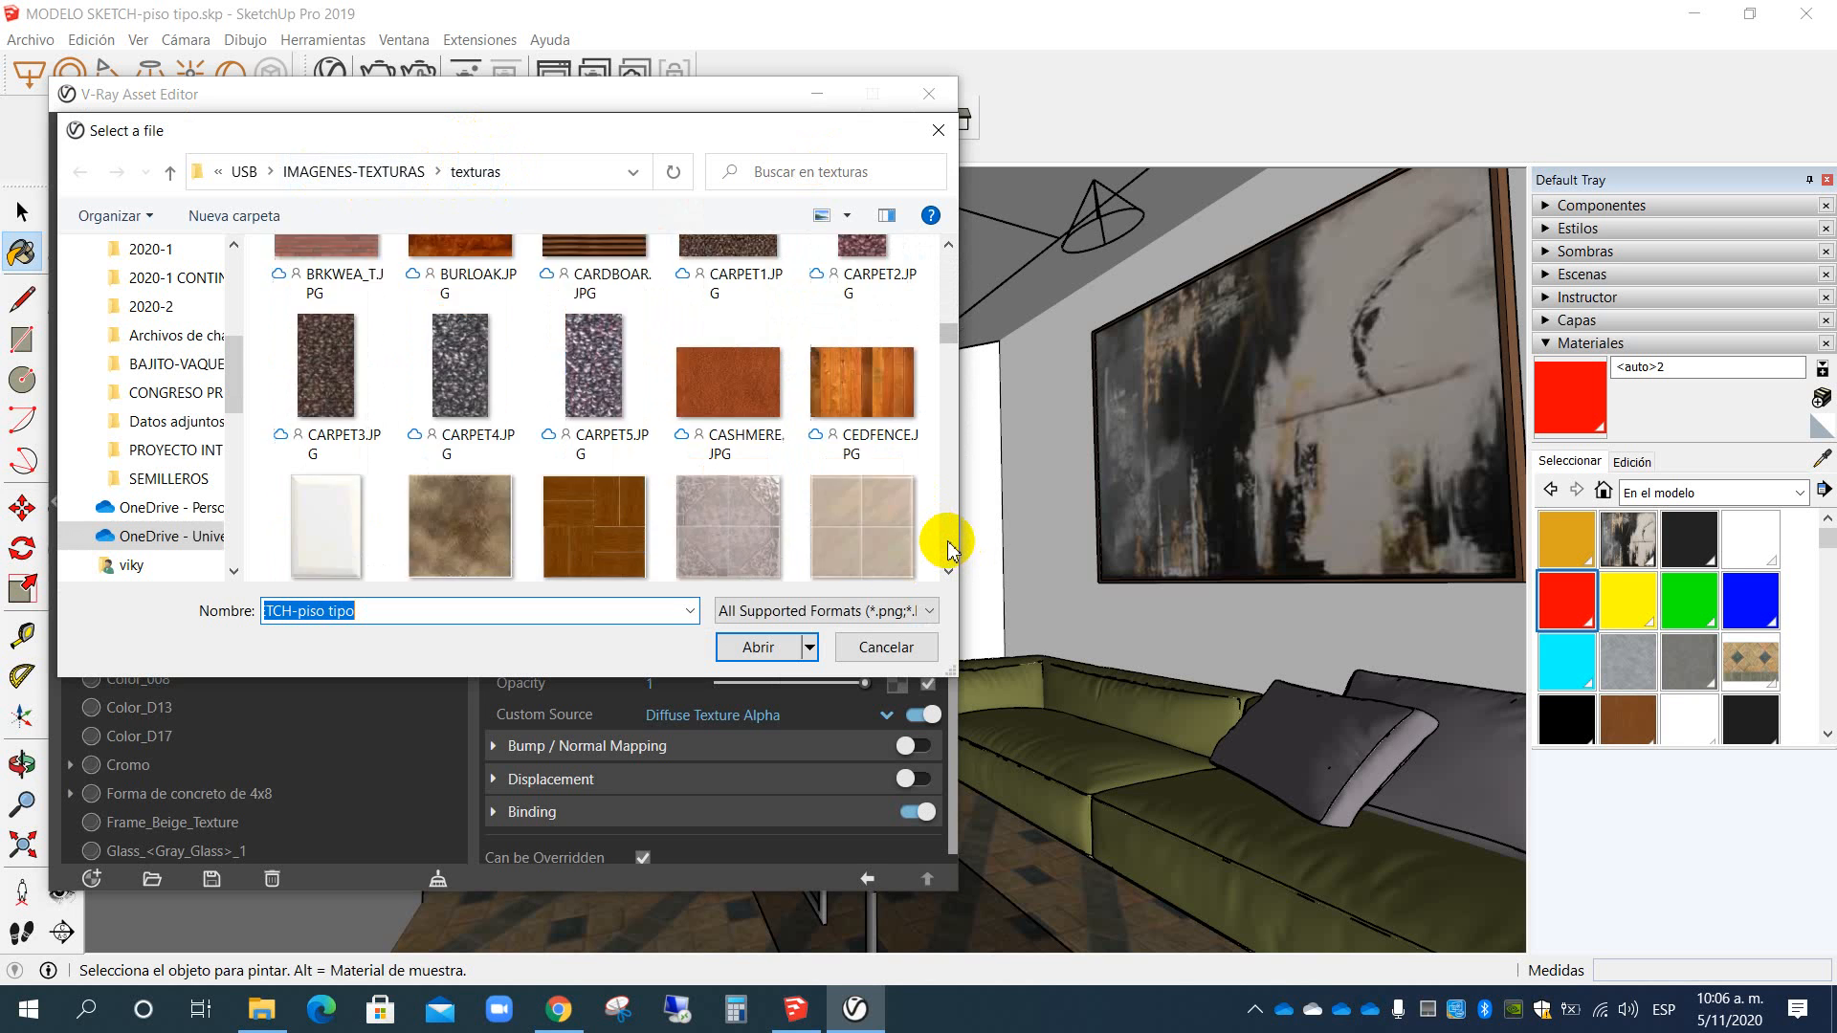
scroll(950, 551, down, 7)
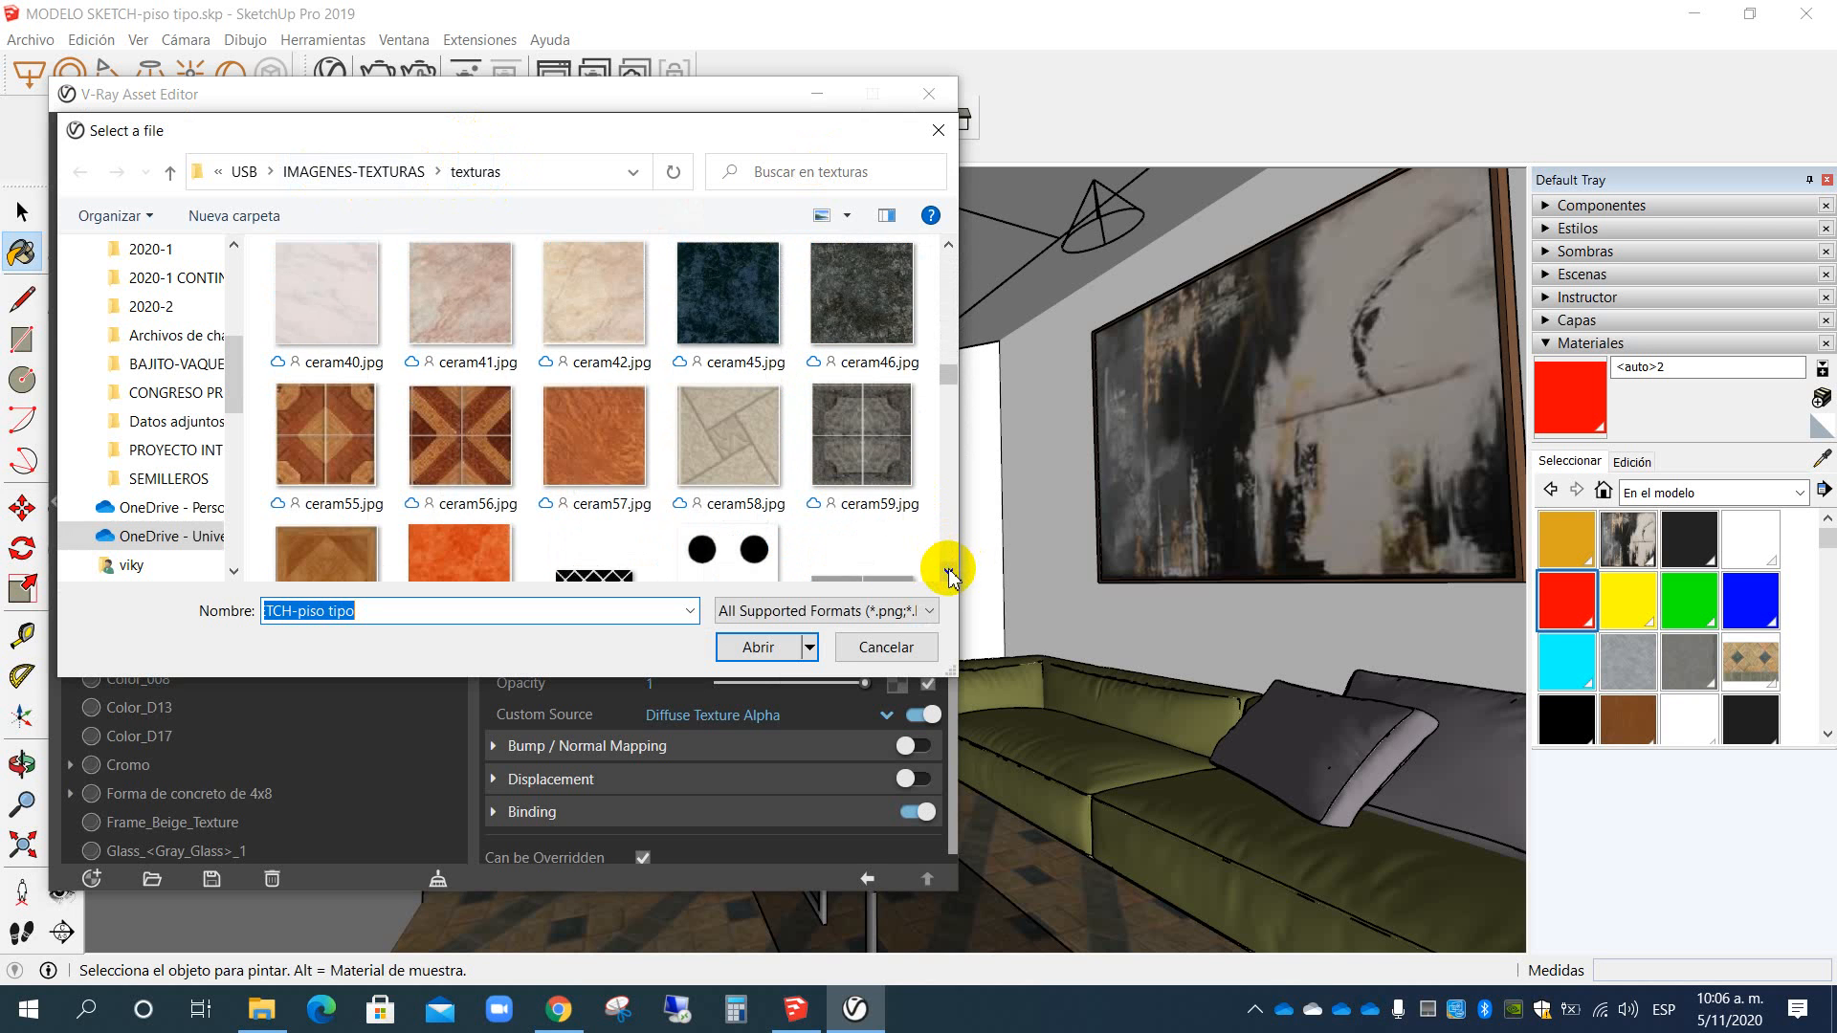
scroll(950, 564, down, 3)
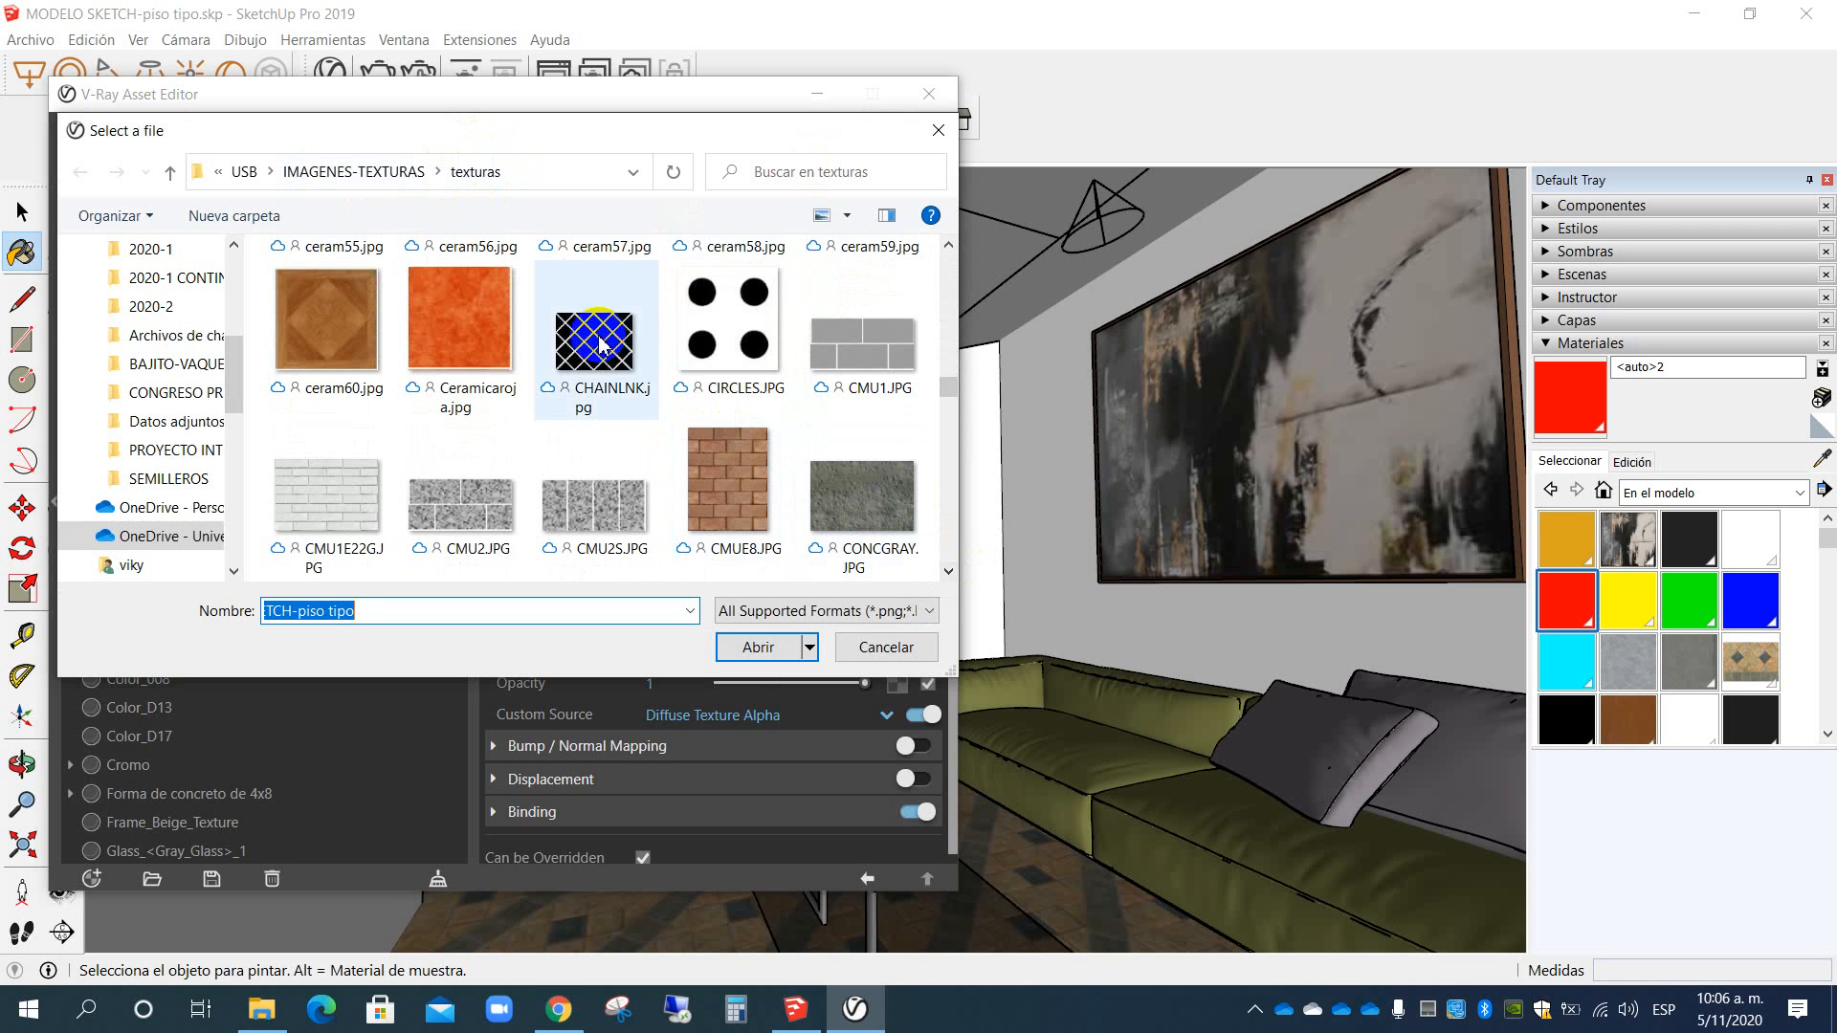
click(591, 342)
click(756, 646)
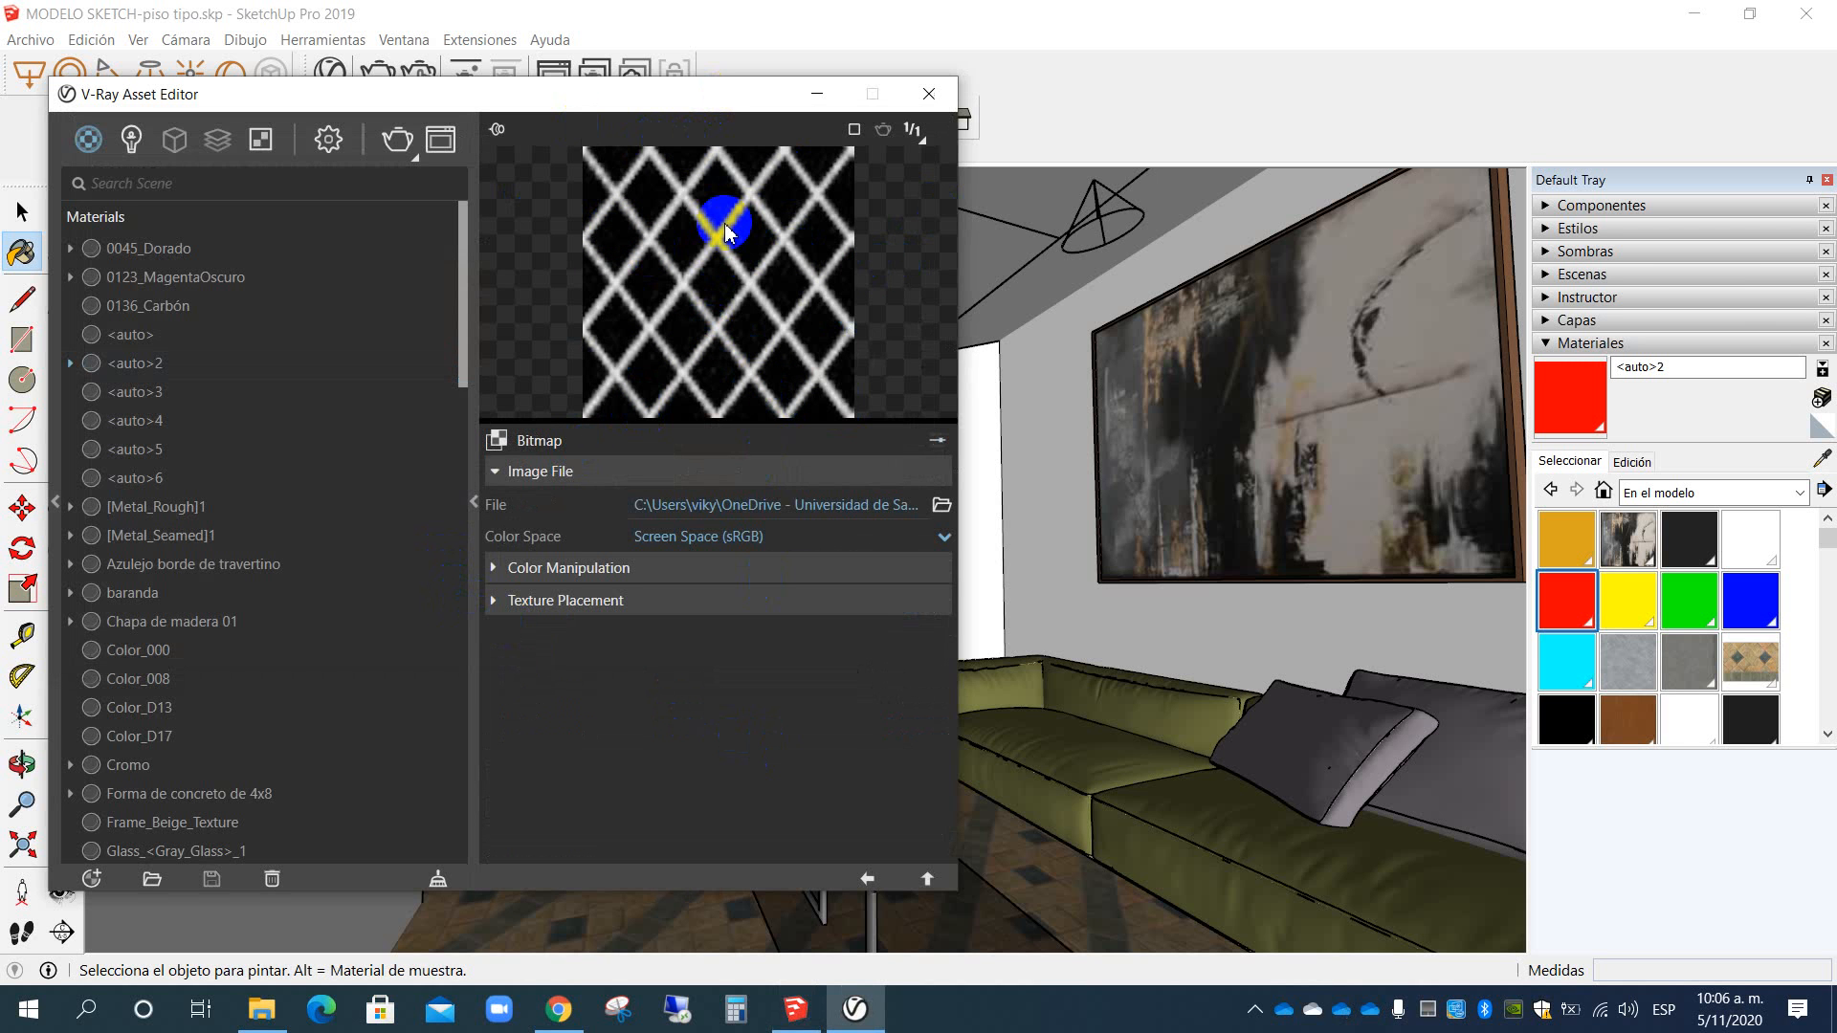
Step: Compare the <auto>2 material preview with its chain-link opacity bitmap, ending on the material's settings
click(867, 880)
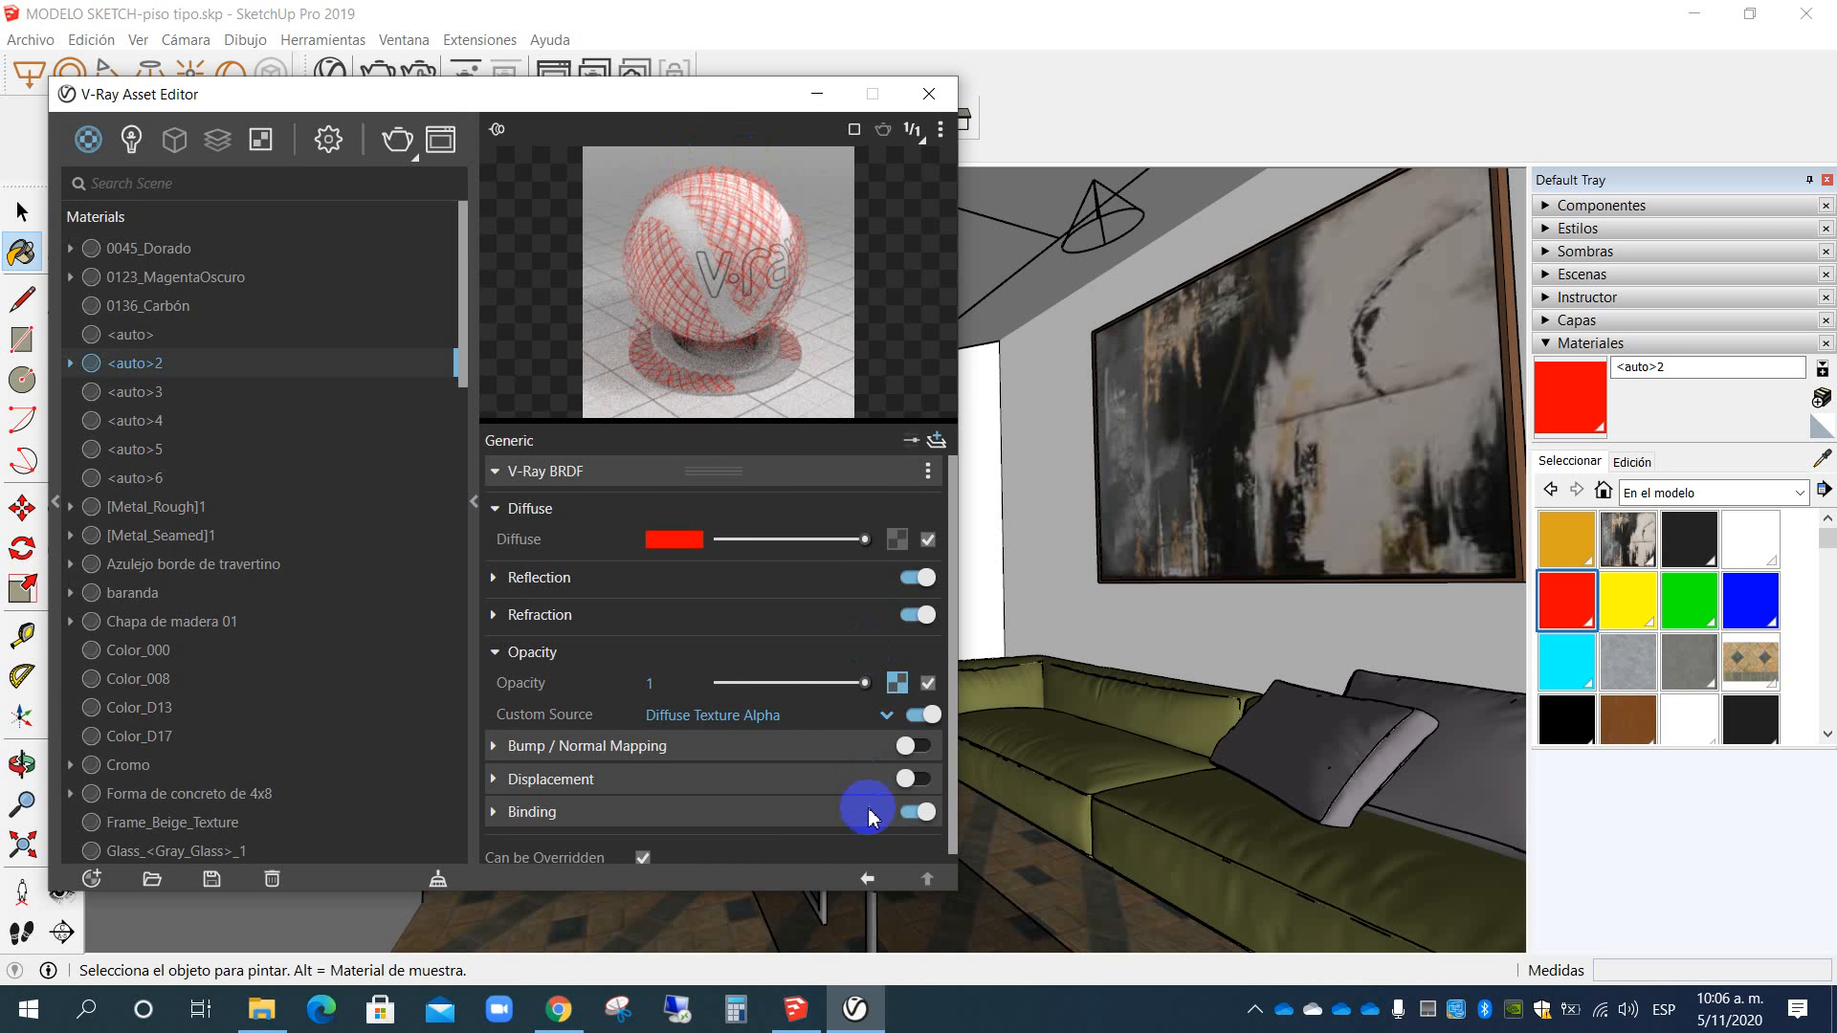
click(898, 683)
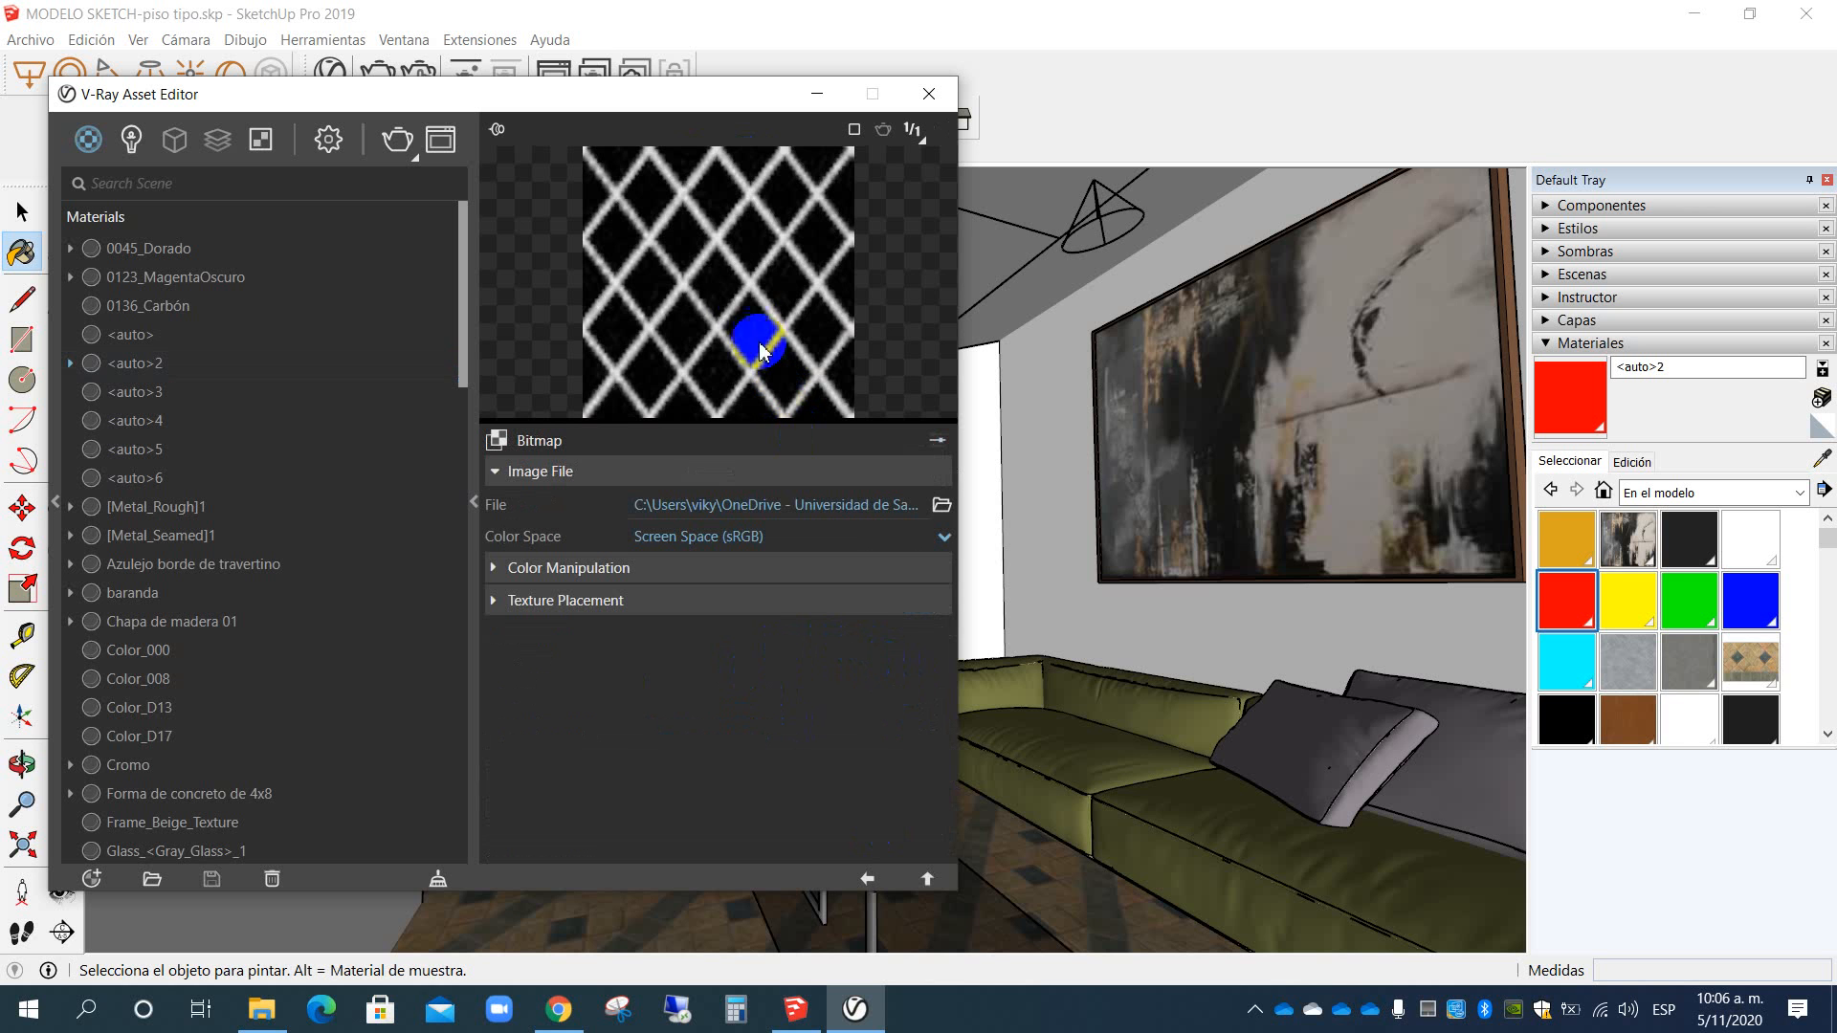
click(867, 878)
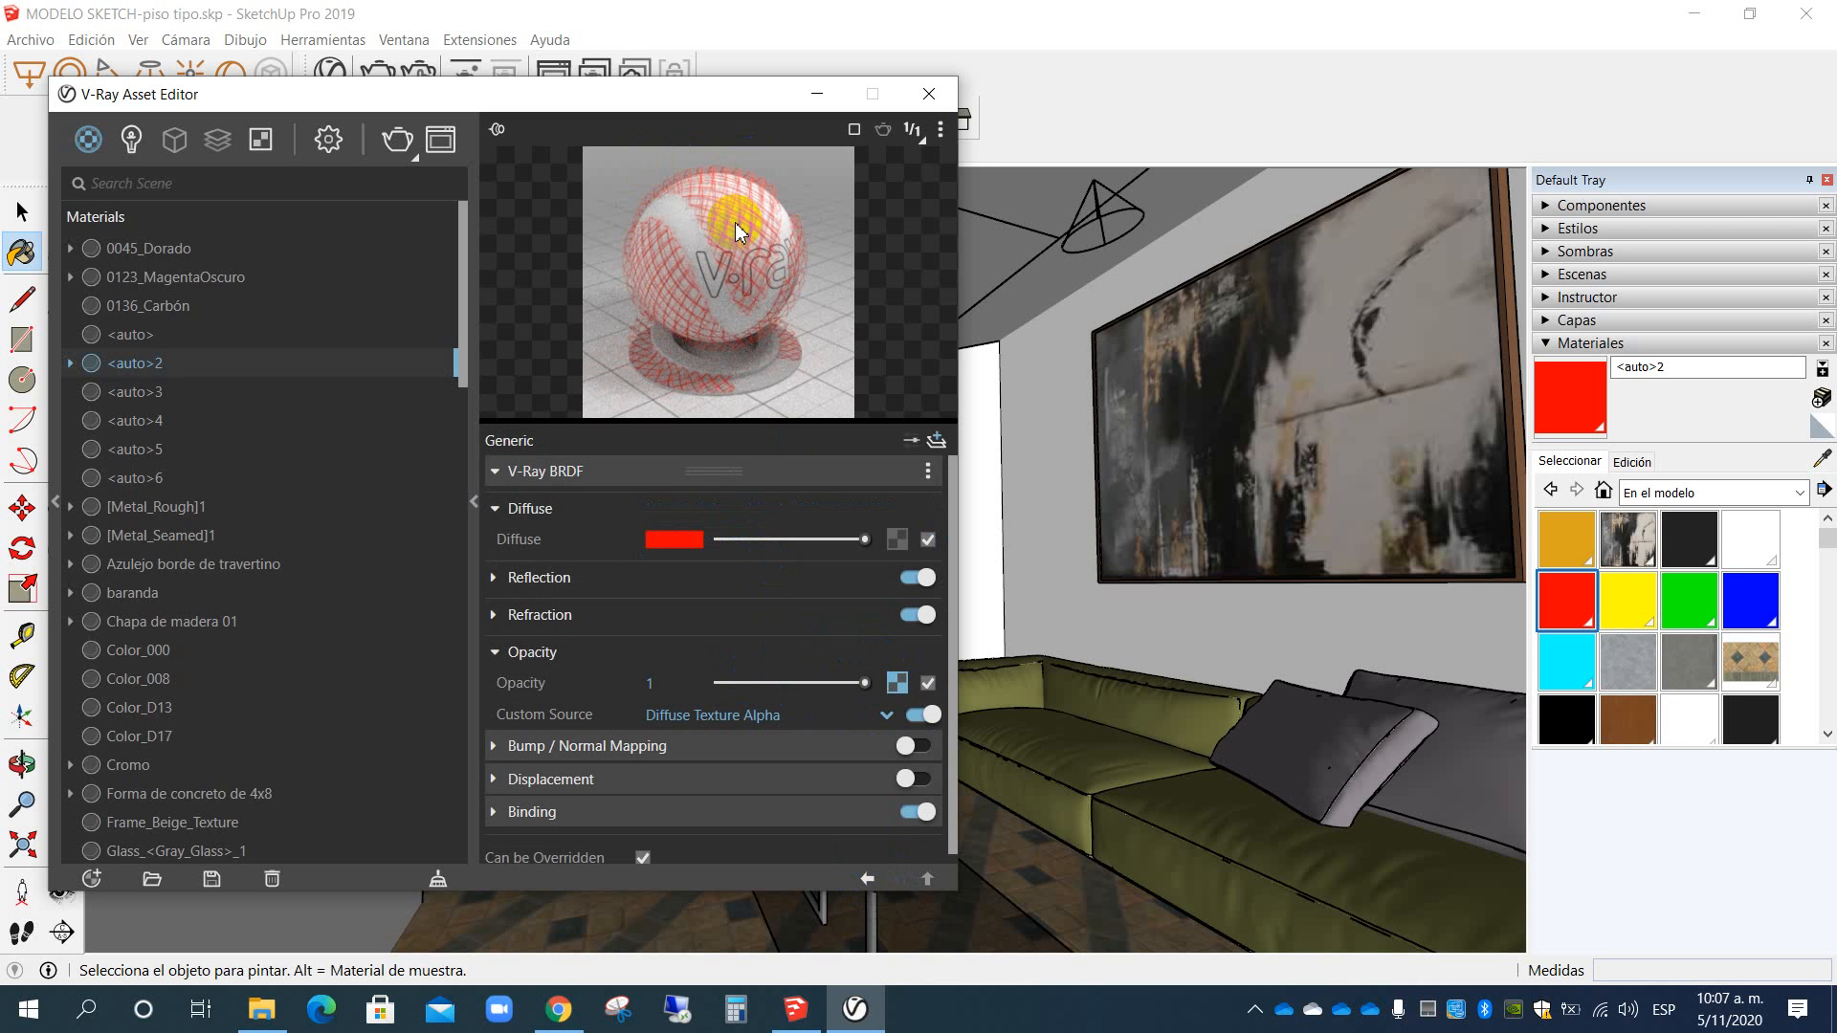
Step: Change the <auto>2 material's diffuse color from red to blue with a hue of 0,67
click(687, 542)
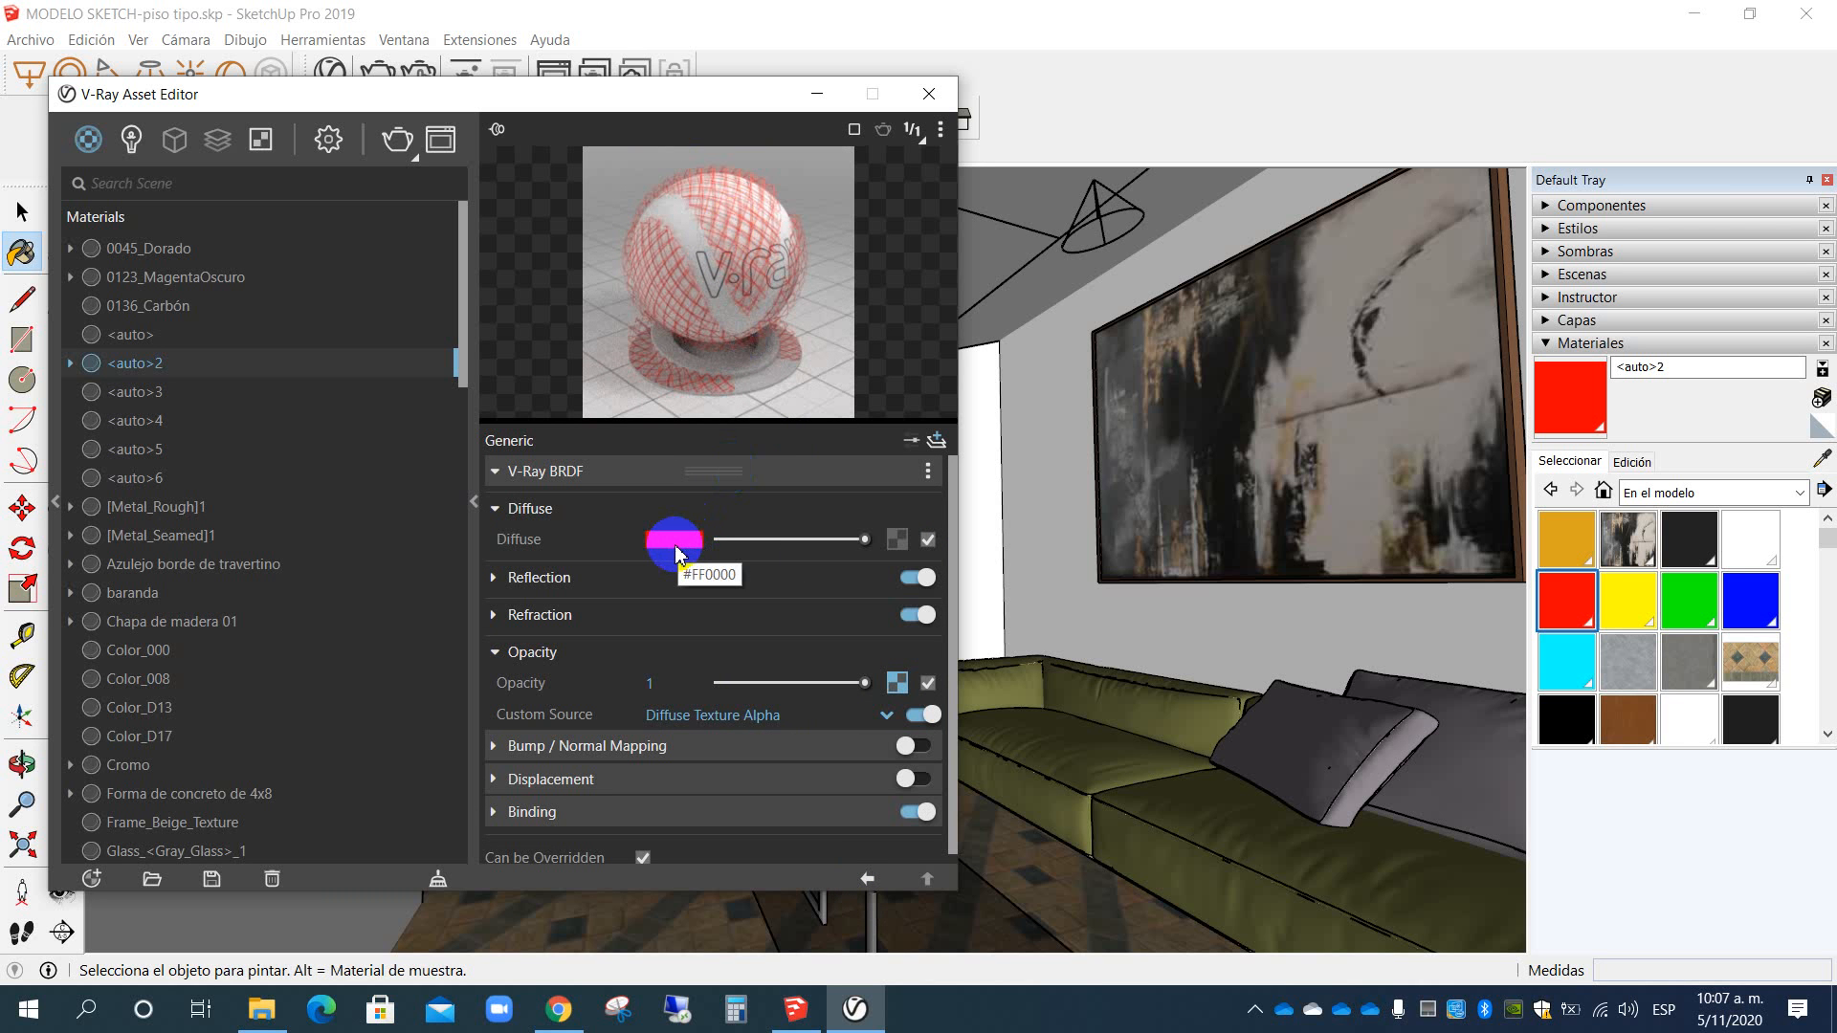
click(670, 540)
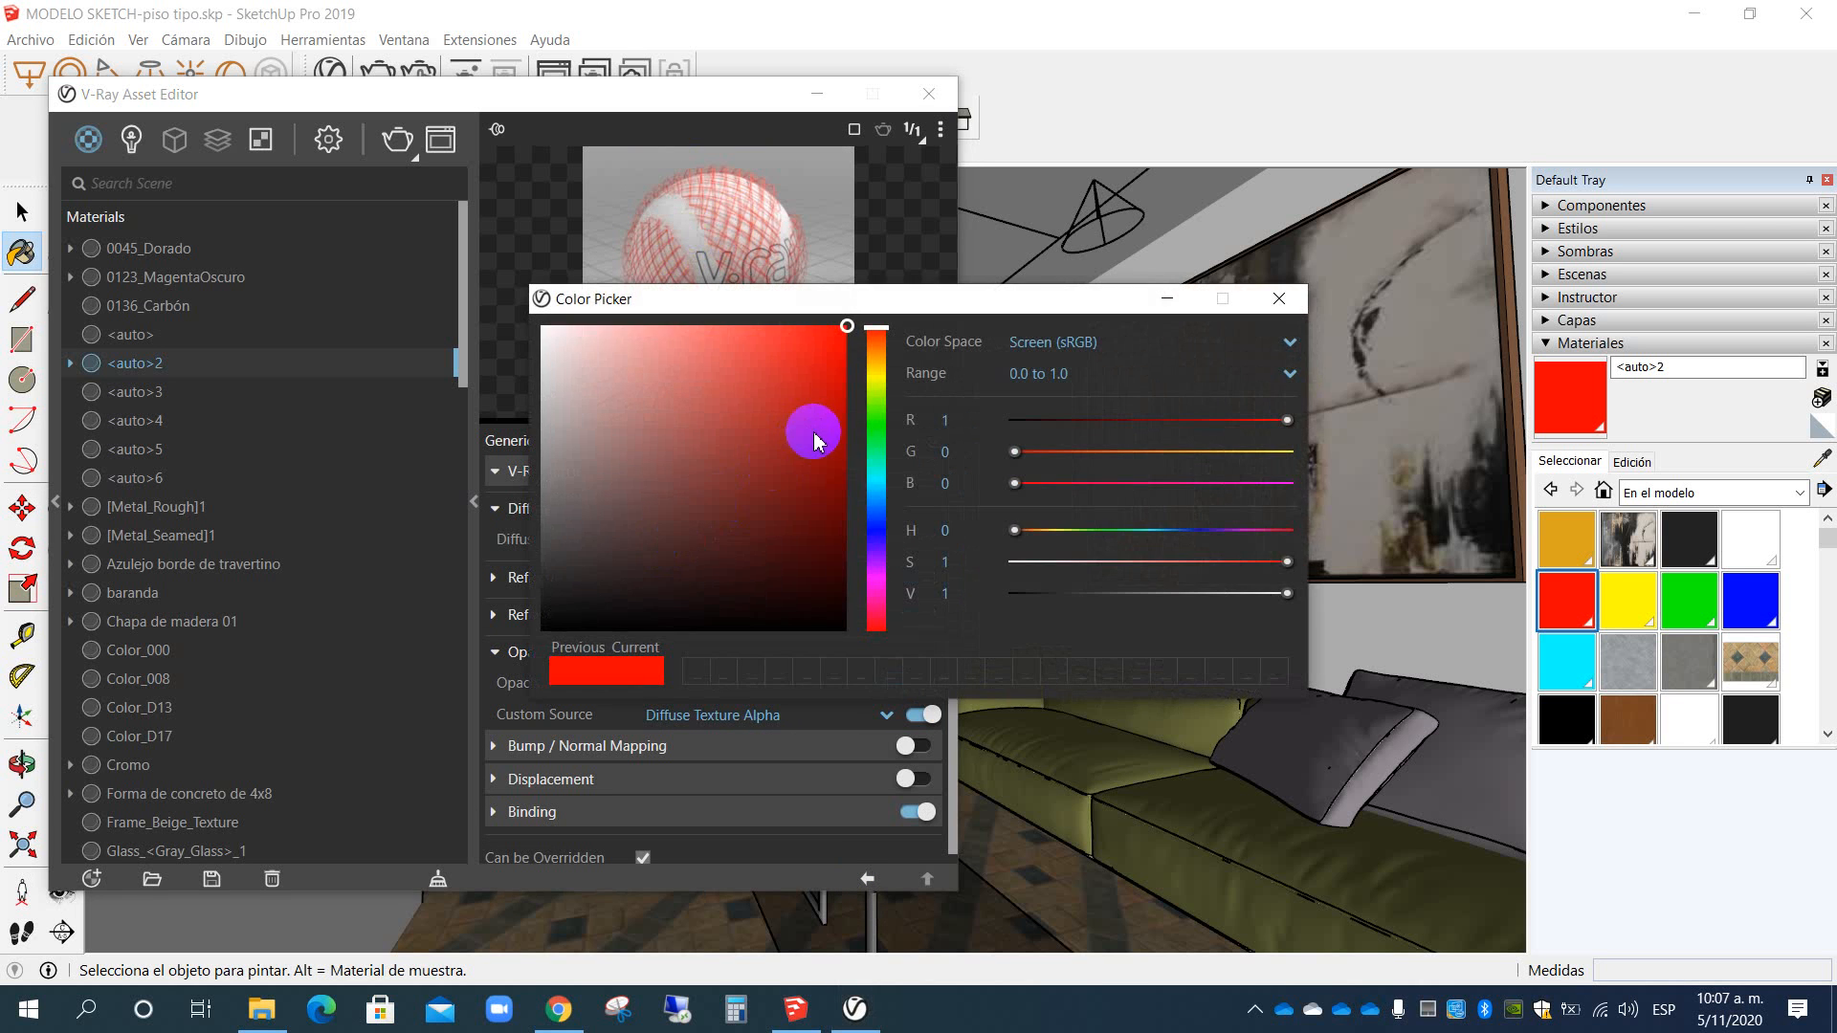
click(874, 531)
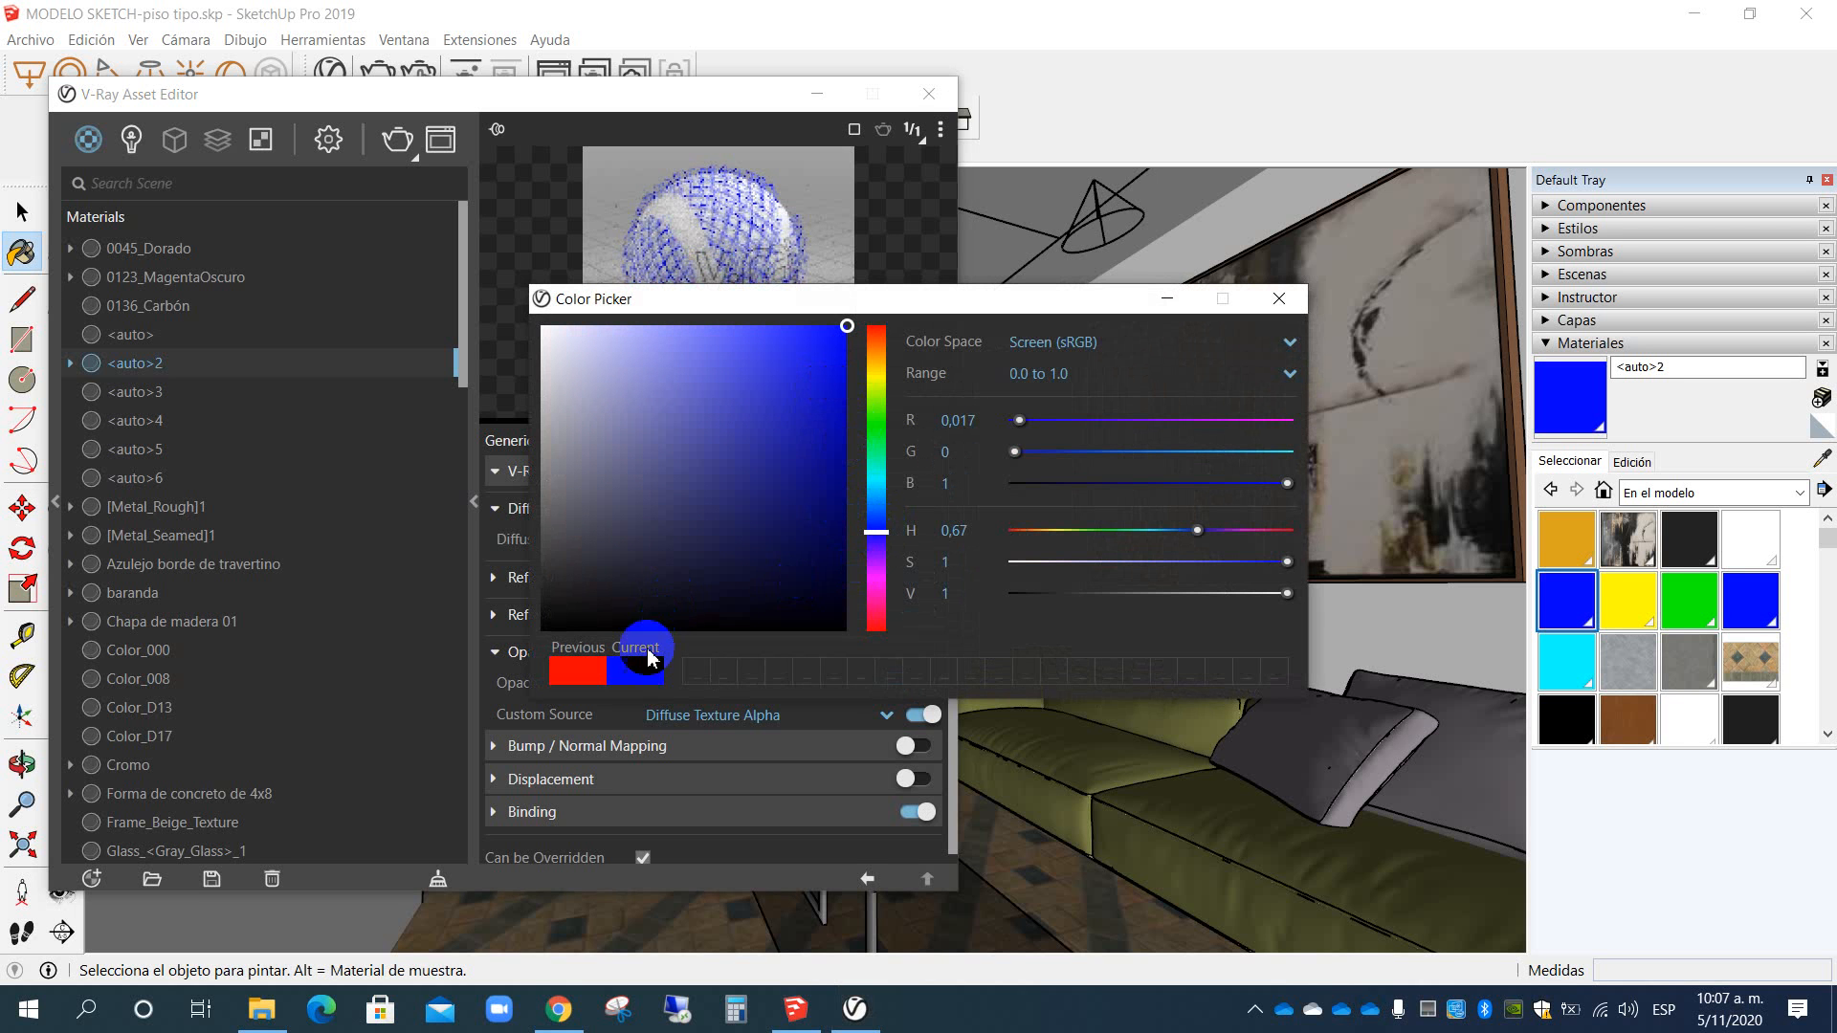
click(1277, 301)
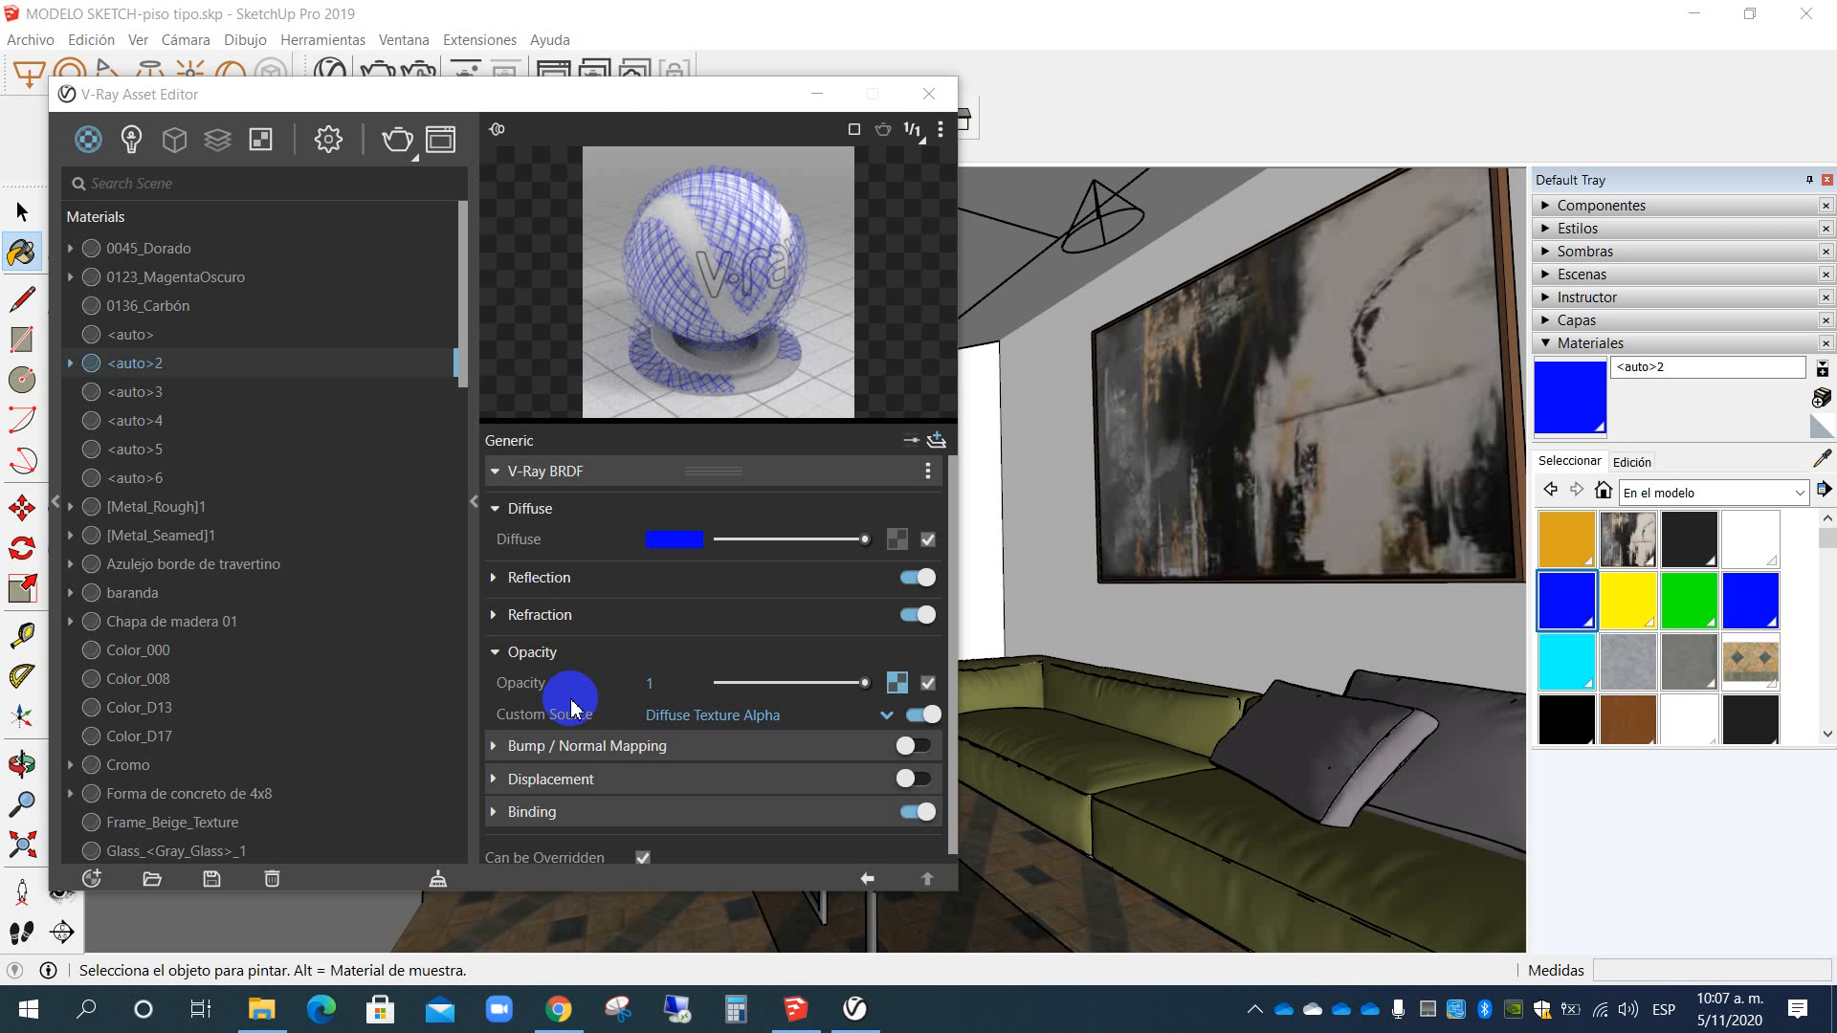
Step: Move the V-Ray Asset Editor aside and paint the white wall panel behind the sofa with the <auto>2 material
drag(621, 96, 678, 104)
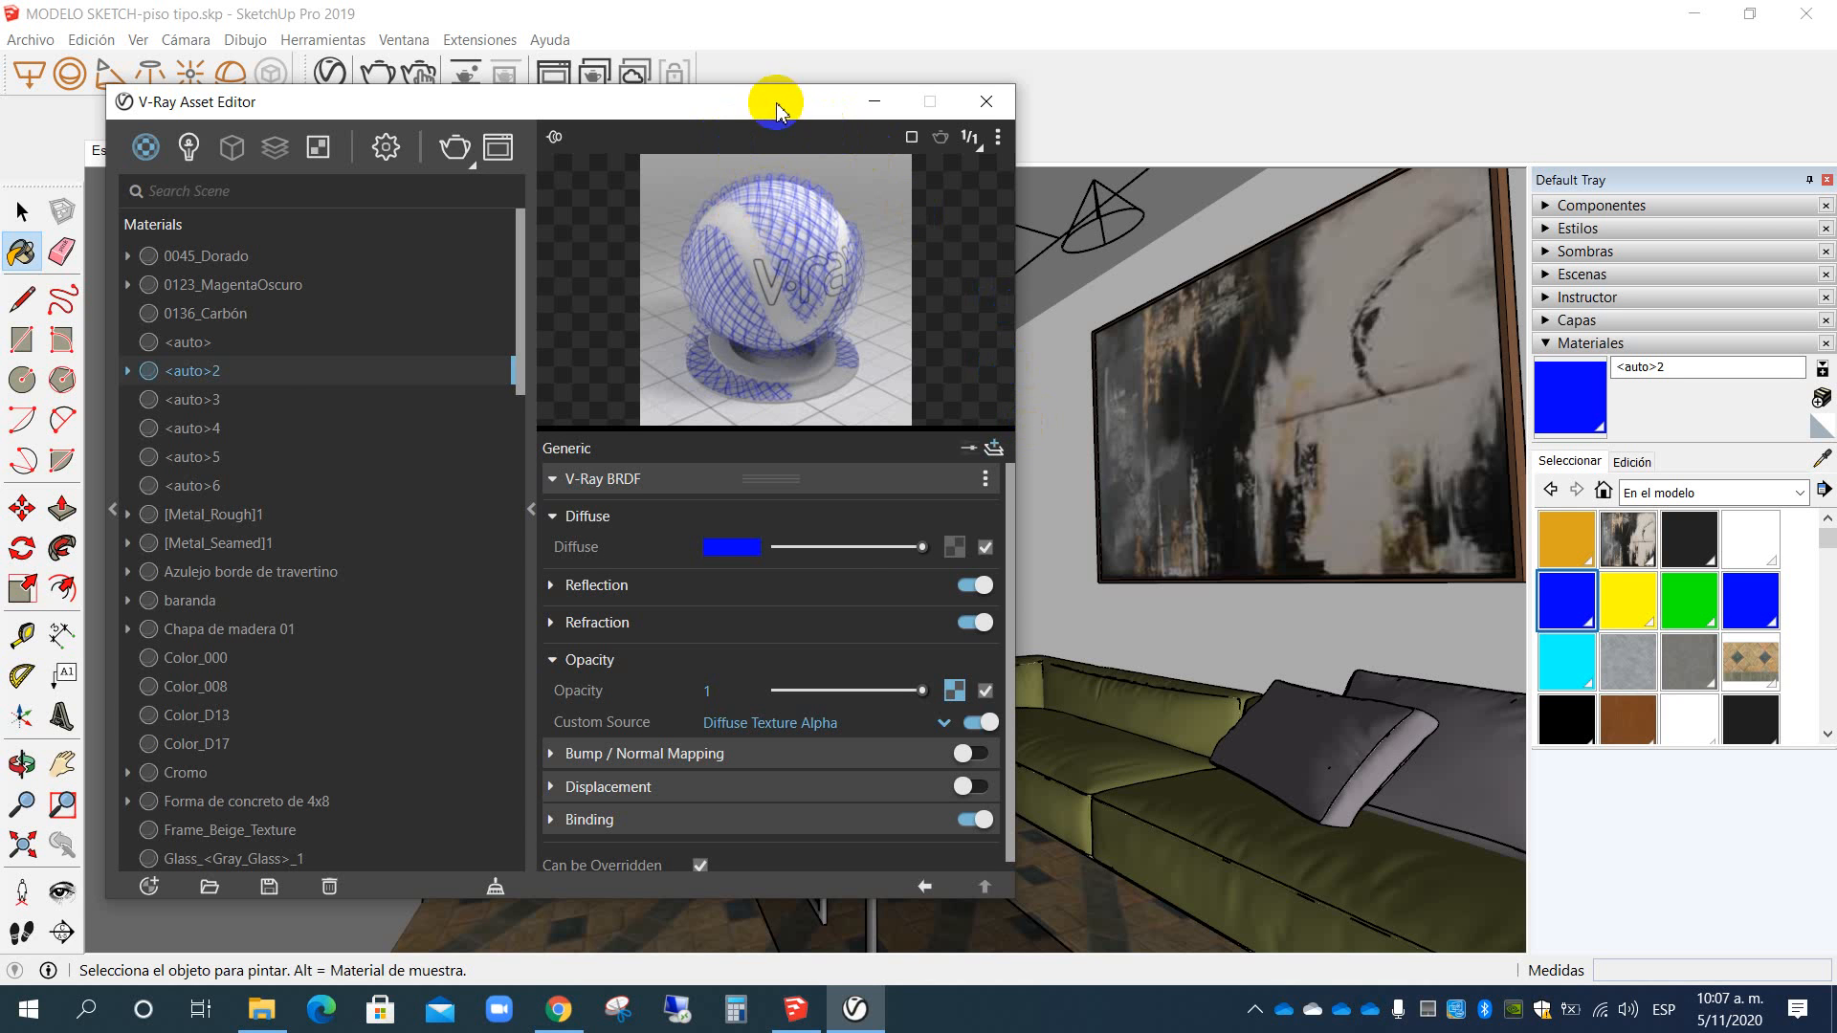
mouse_move(773, 100)
mouse_down()
mouse_move(479, 131)
mouse_move(516, 135)
mouse_up()
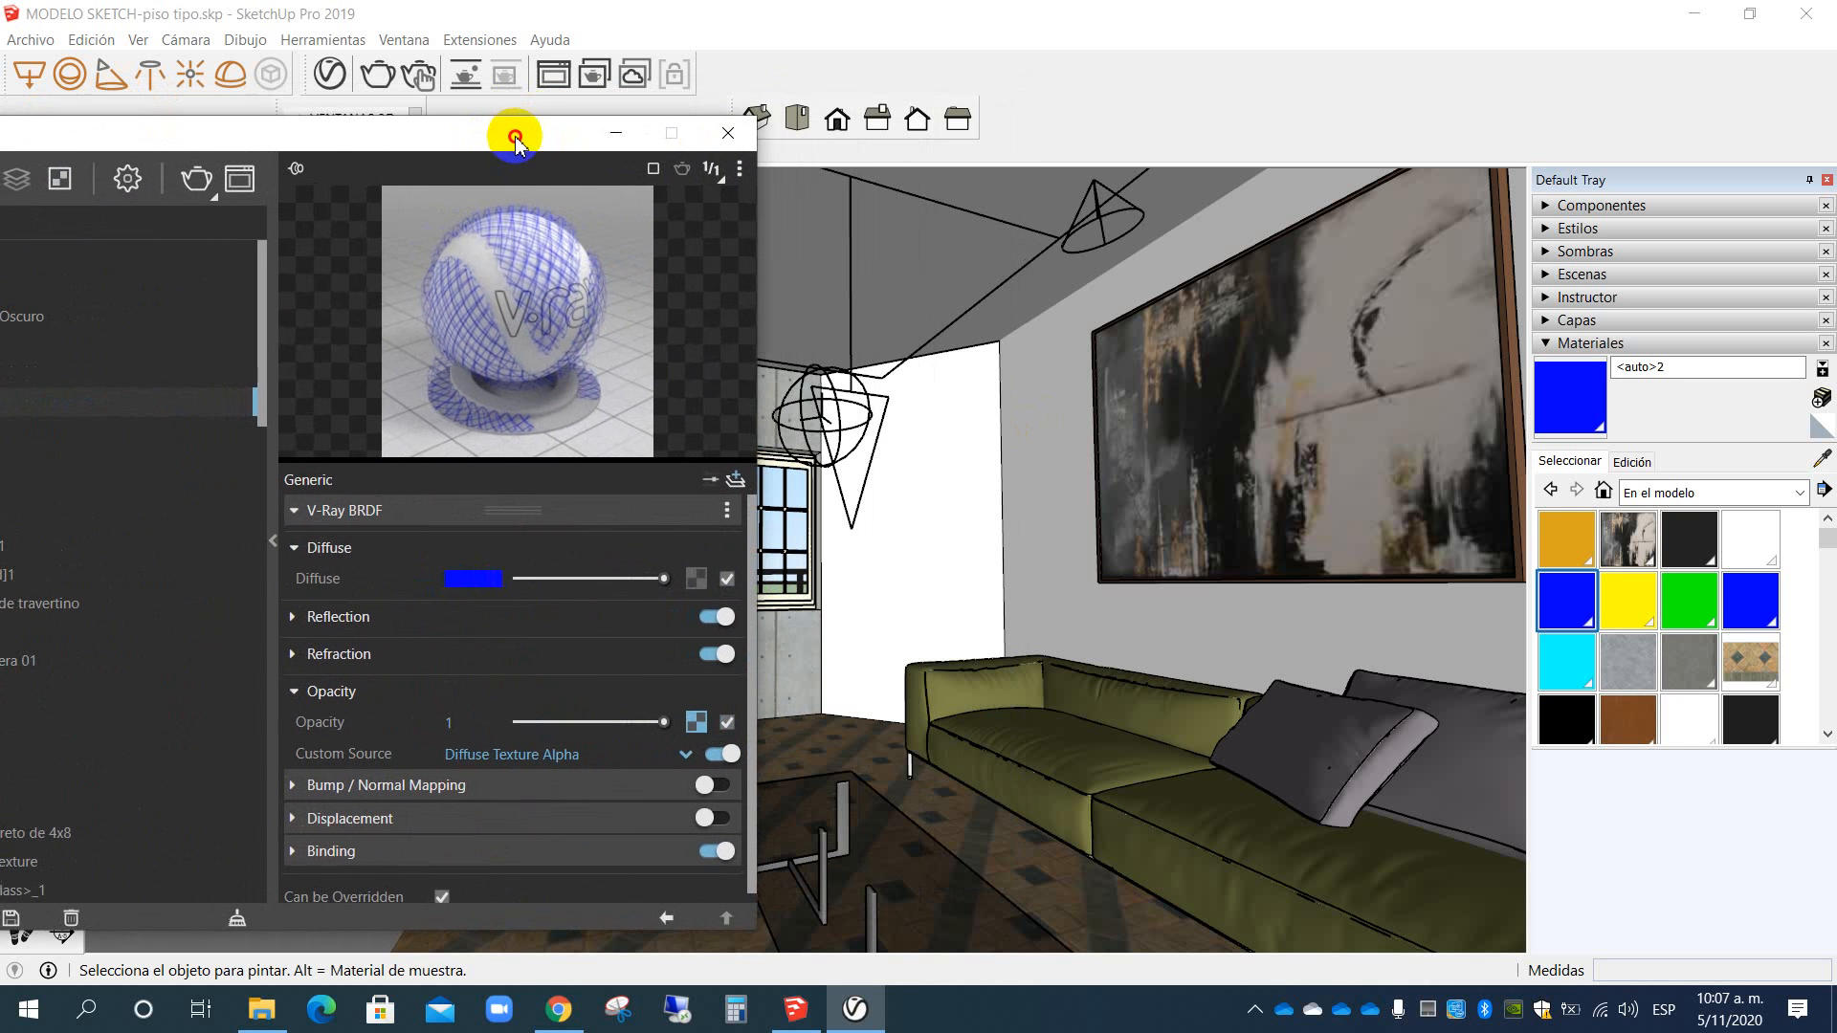
click(961, 483)
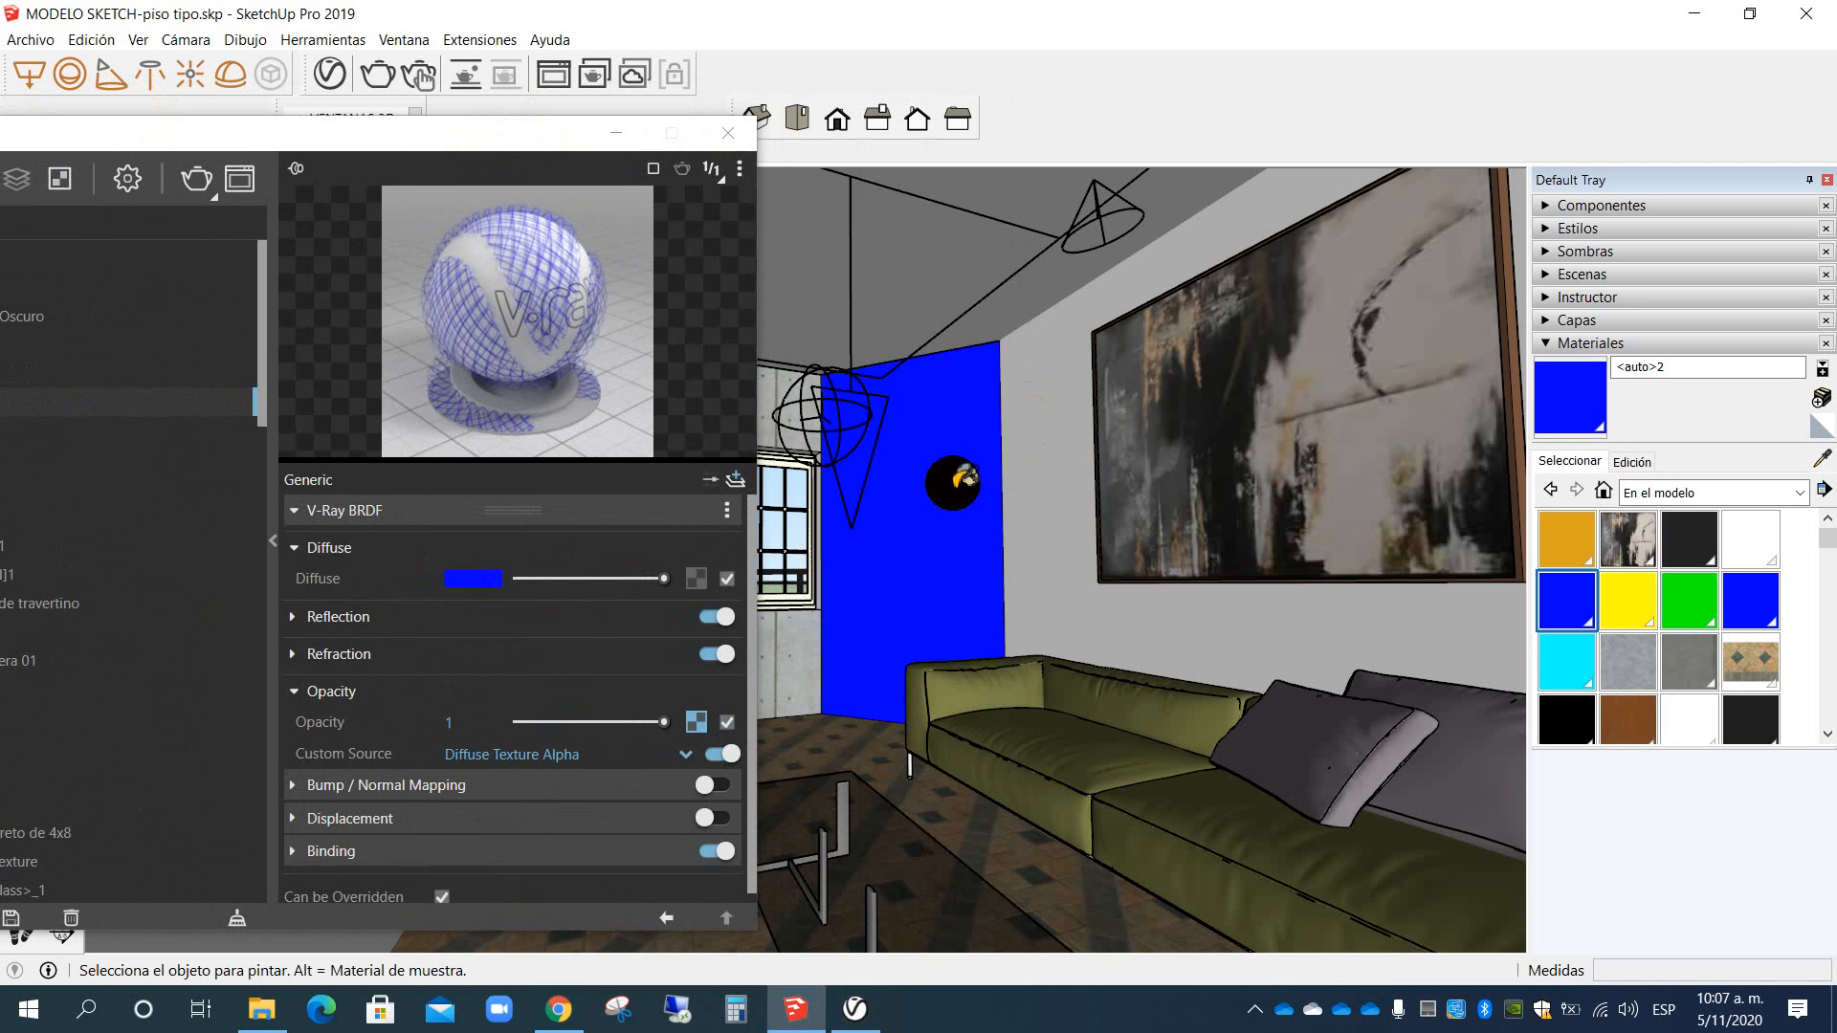
Step: Render the living room to test the chain-link opacity on the blue panel, closing the frame buffer and stopping the render
click(197, 184)
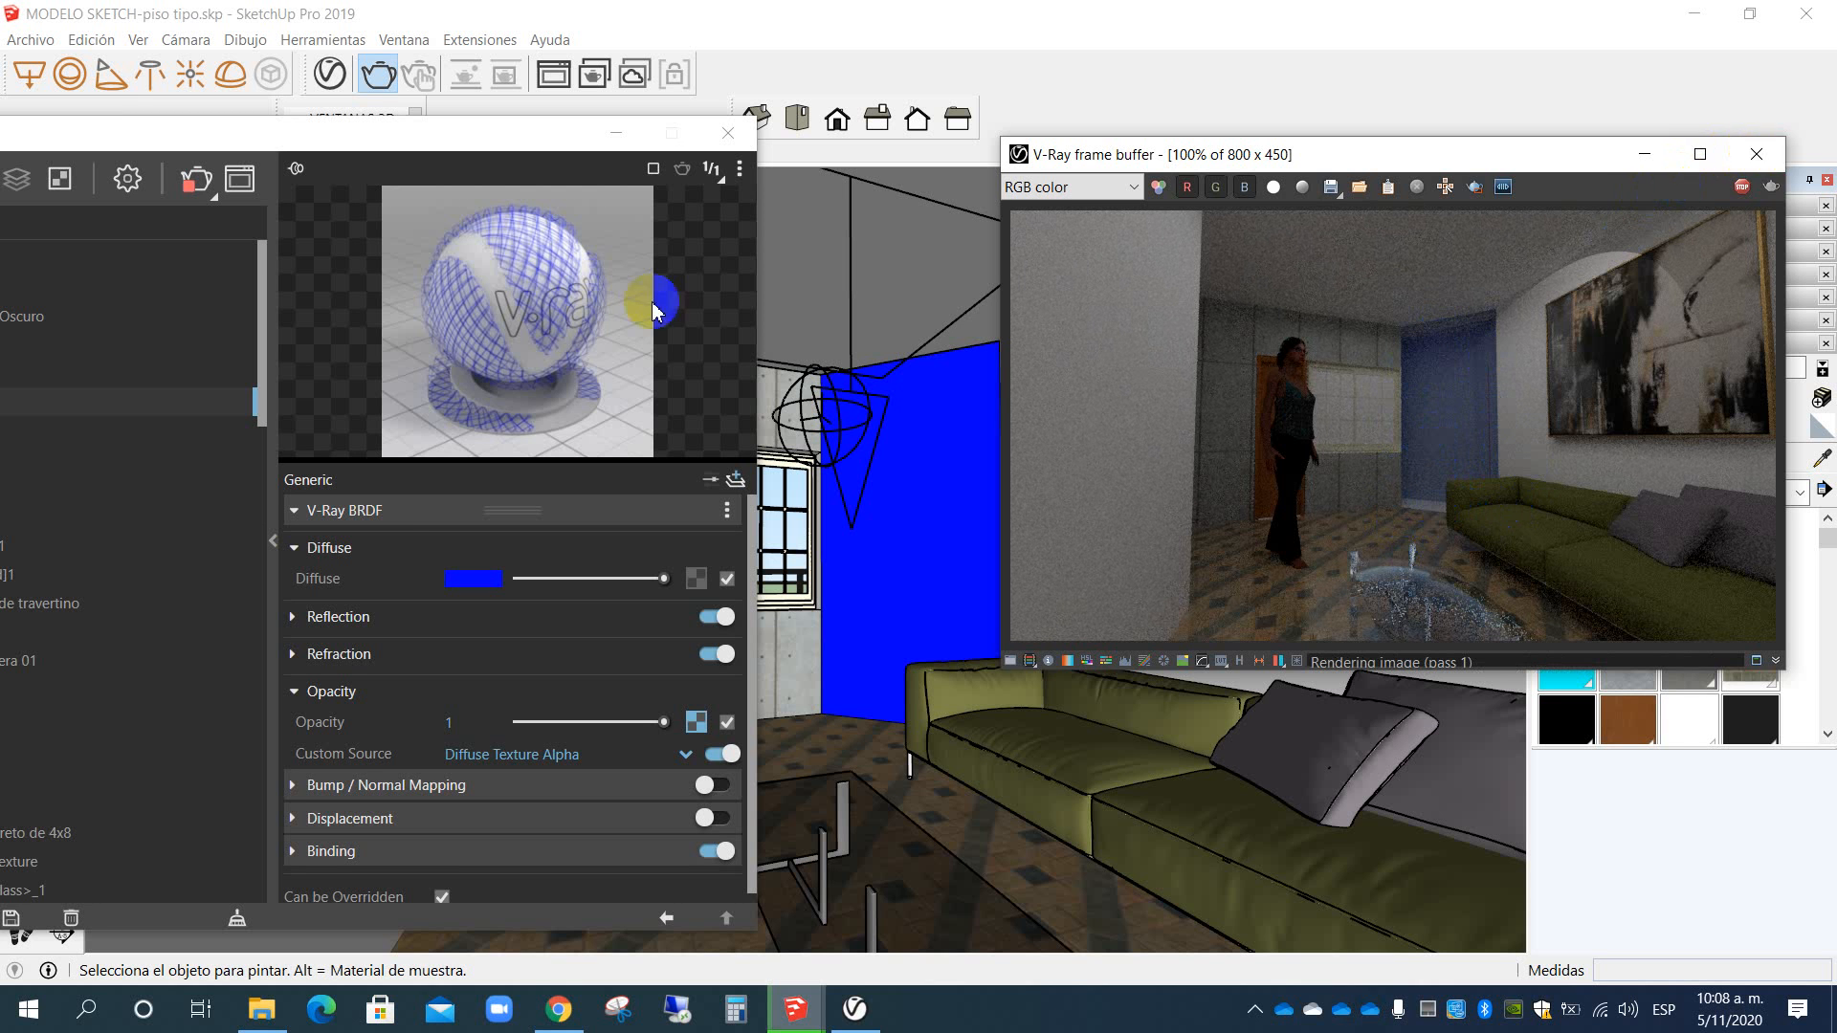
click(1756, 155)
click(190, 193)
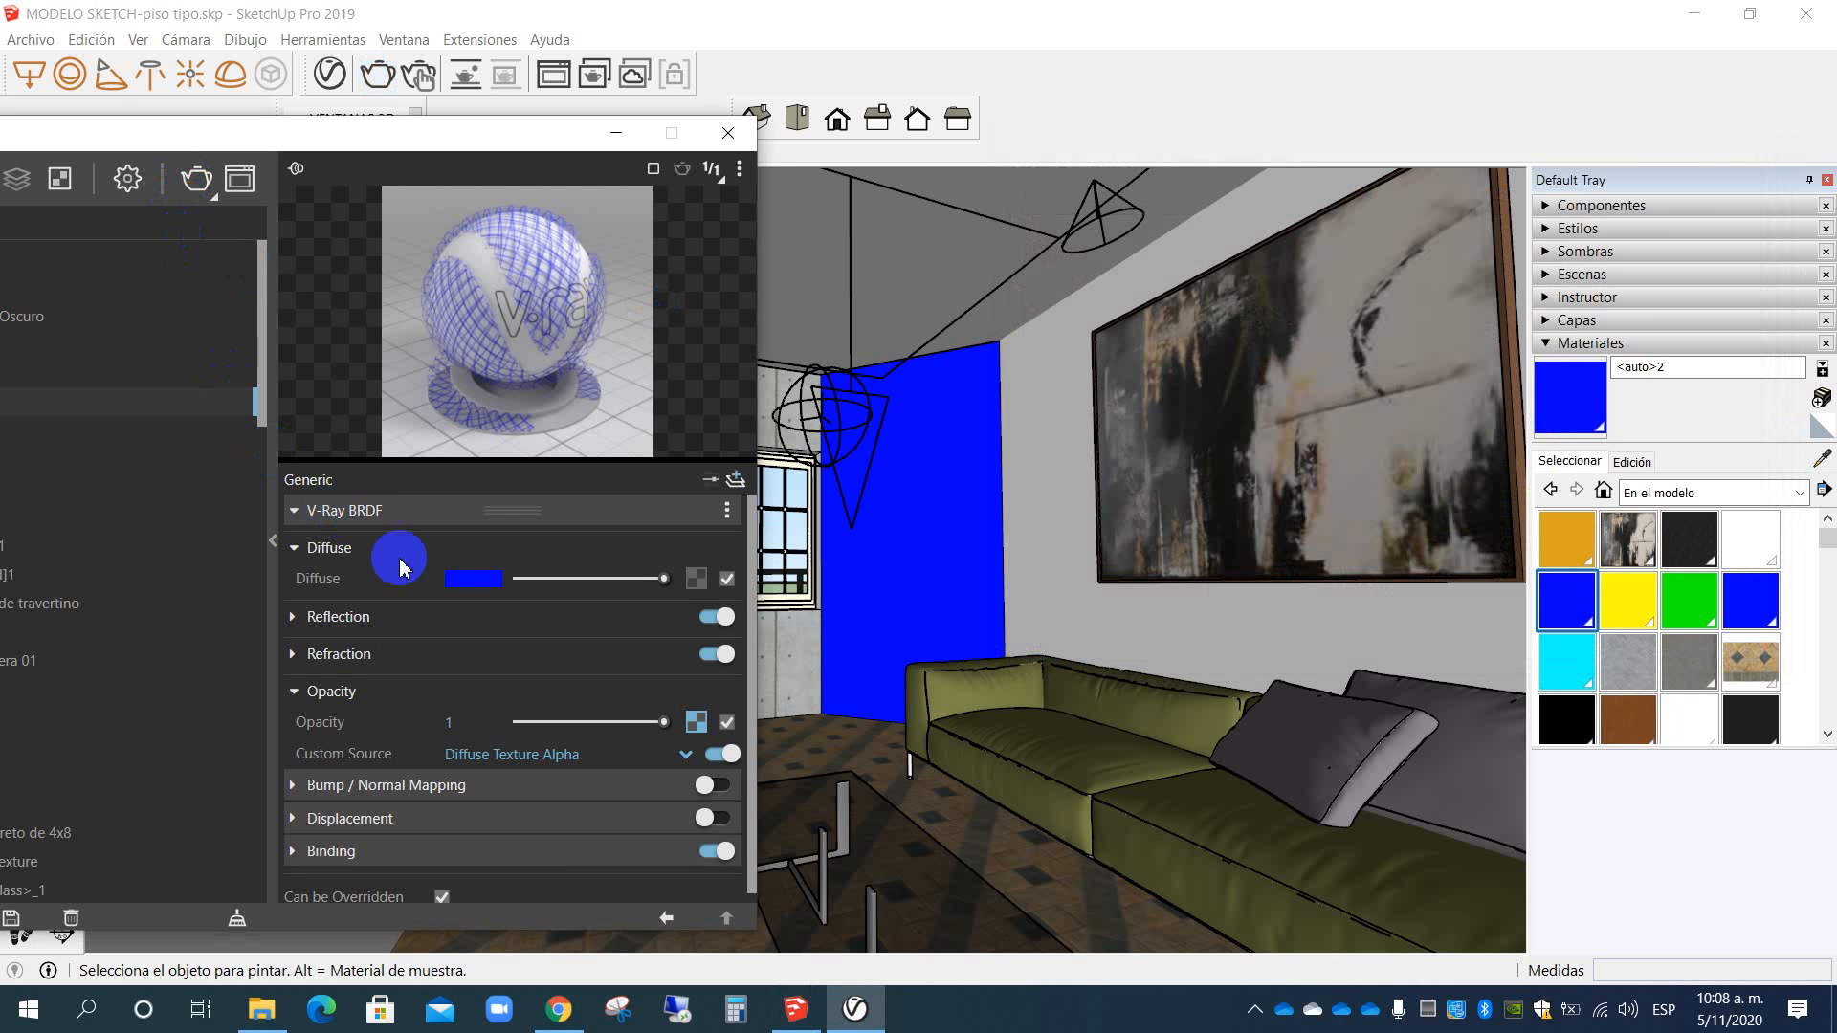
Step: Set the opacity bitmap's Repeat U/V to ,5 and ,5 in its Texture Placement settings
click(696, 722)
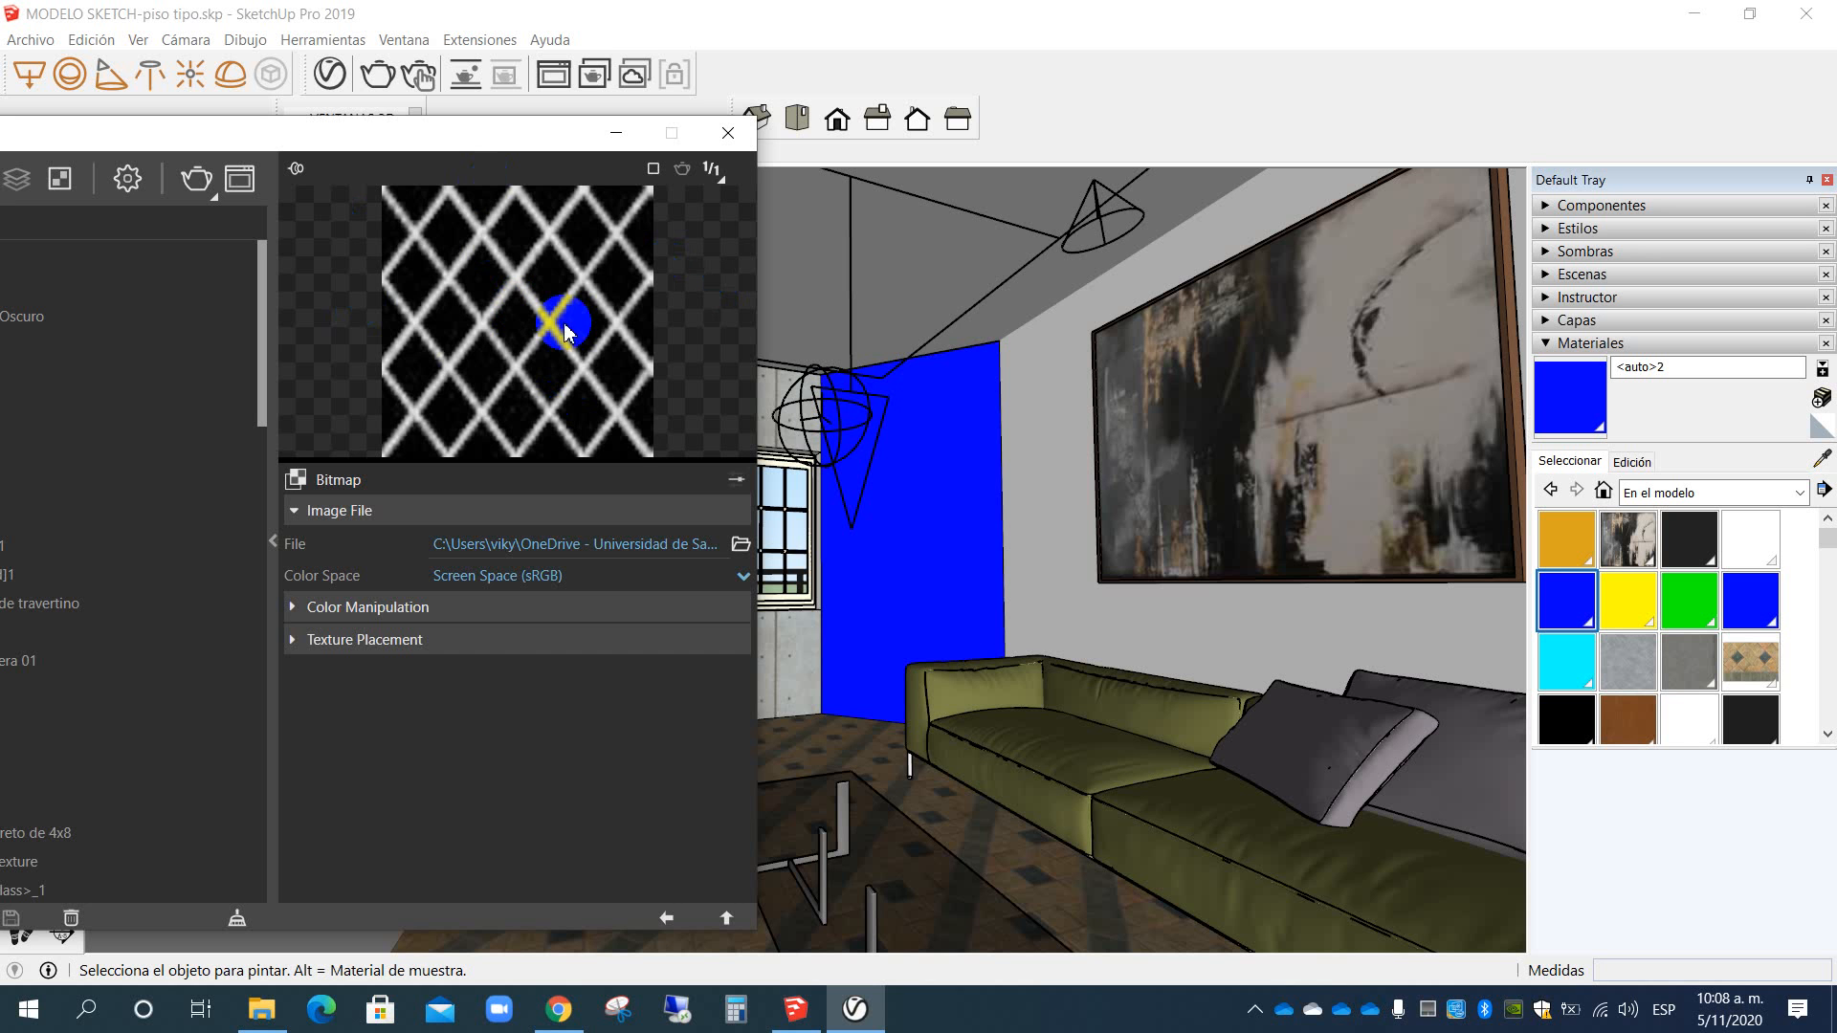
mouse_move(440, 132)
mouse_down()
mouse_move(554, 83)
mouse_move(738, 52)
mouse_up()
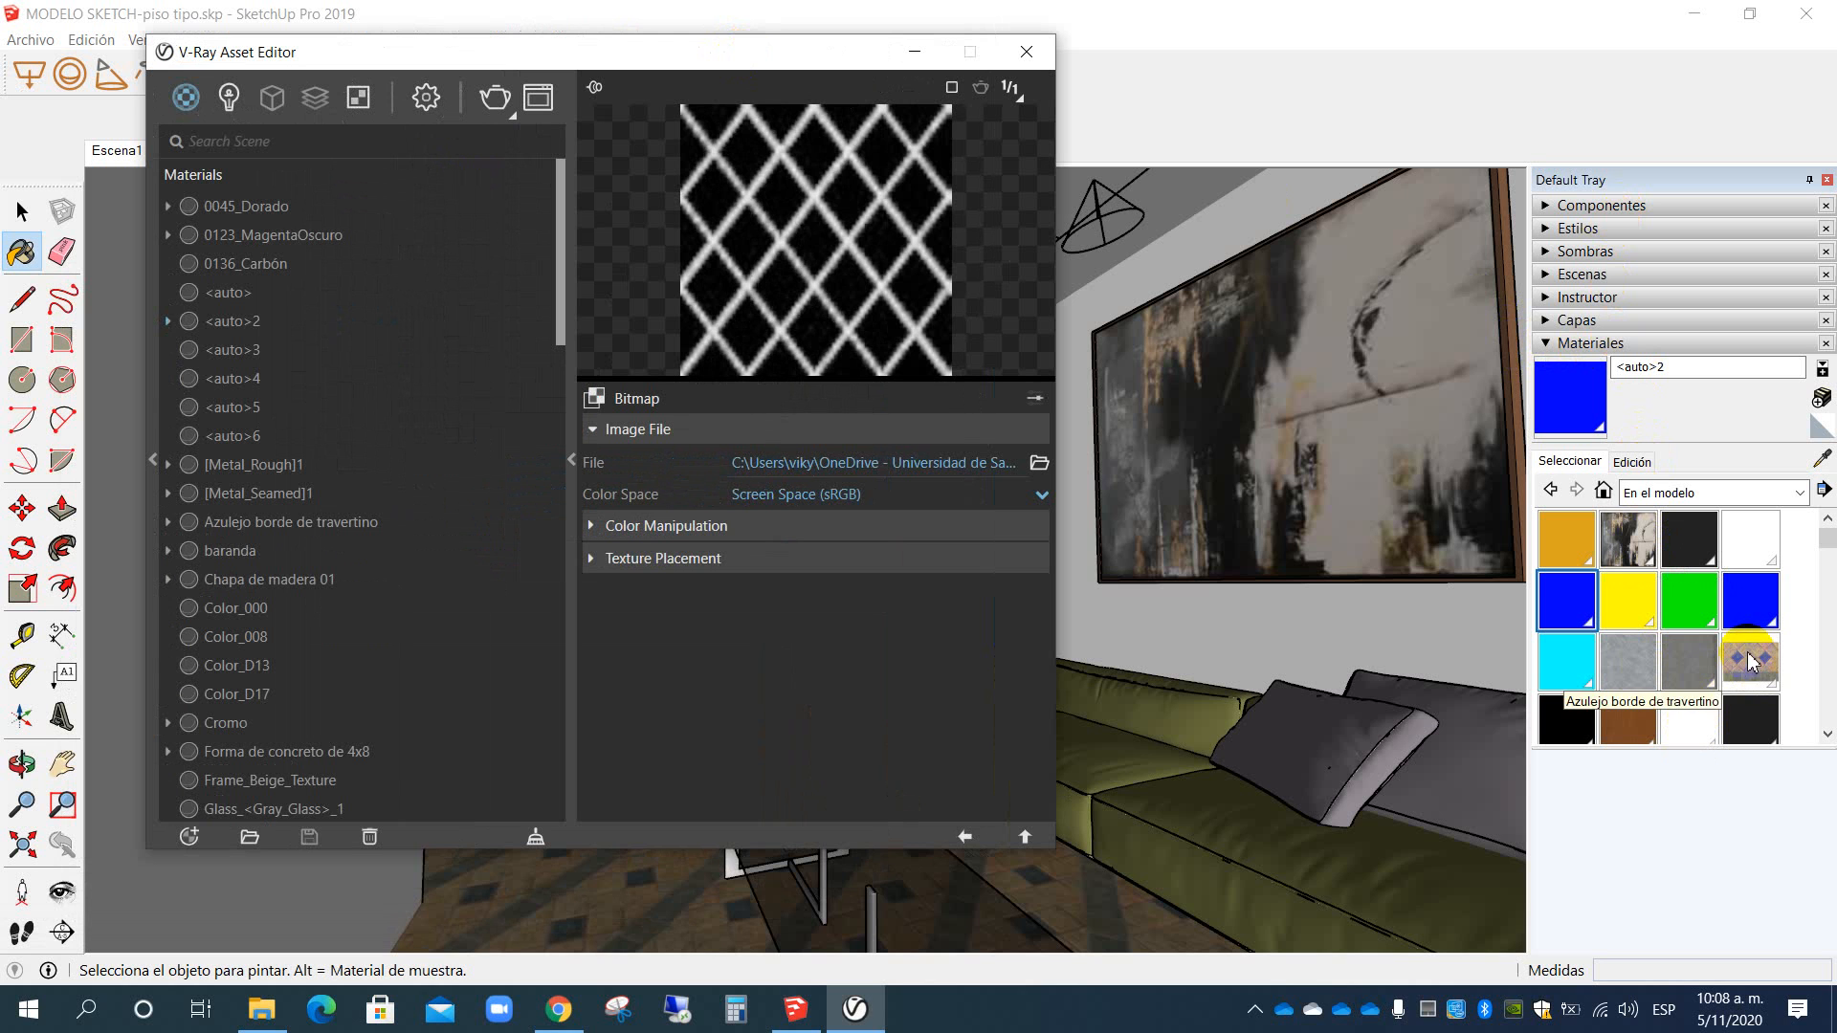
click(590, 561)
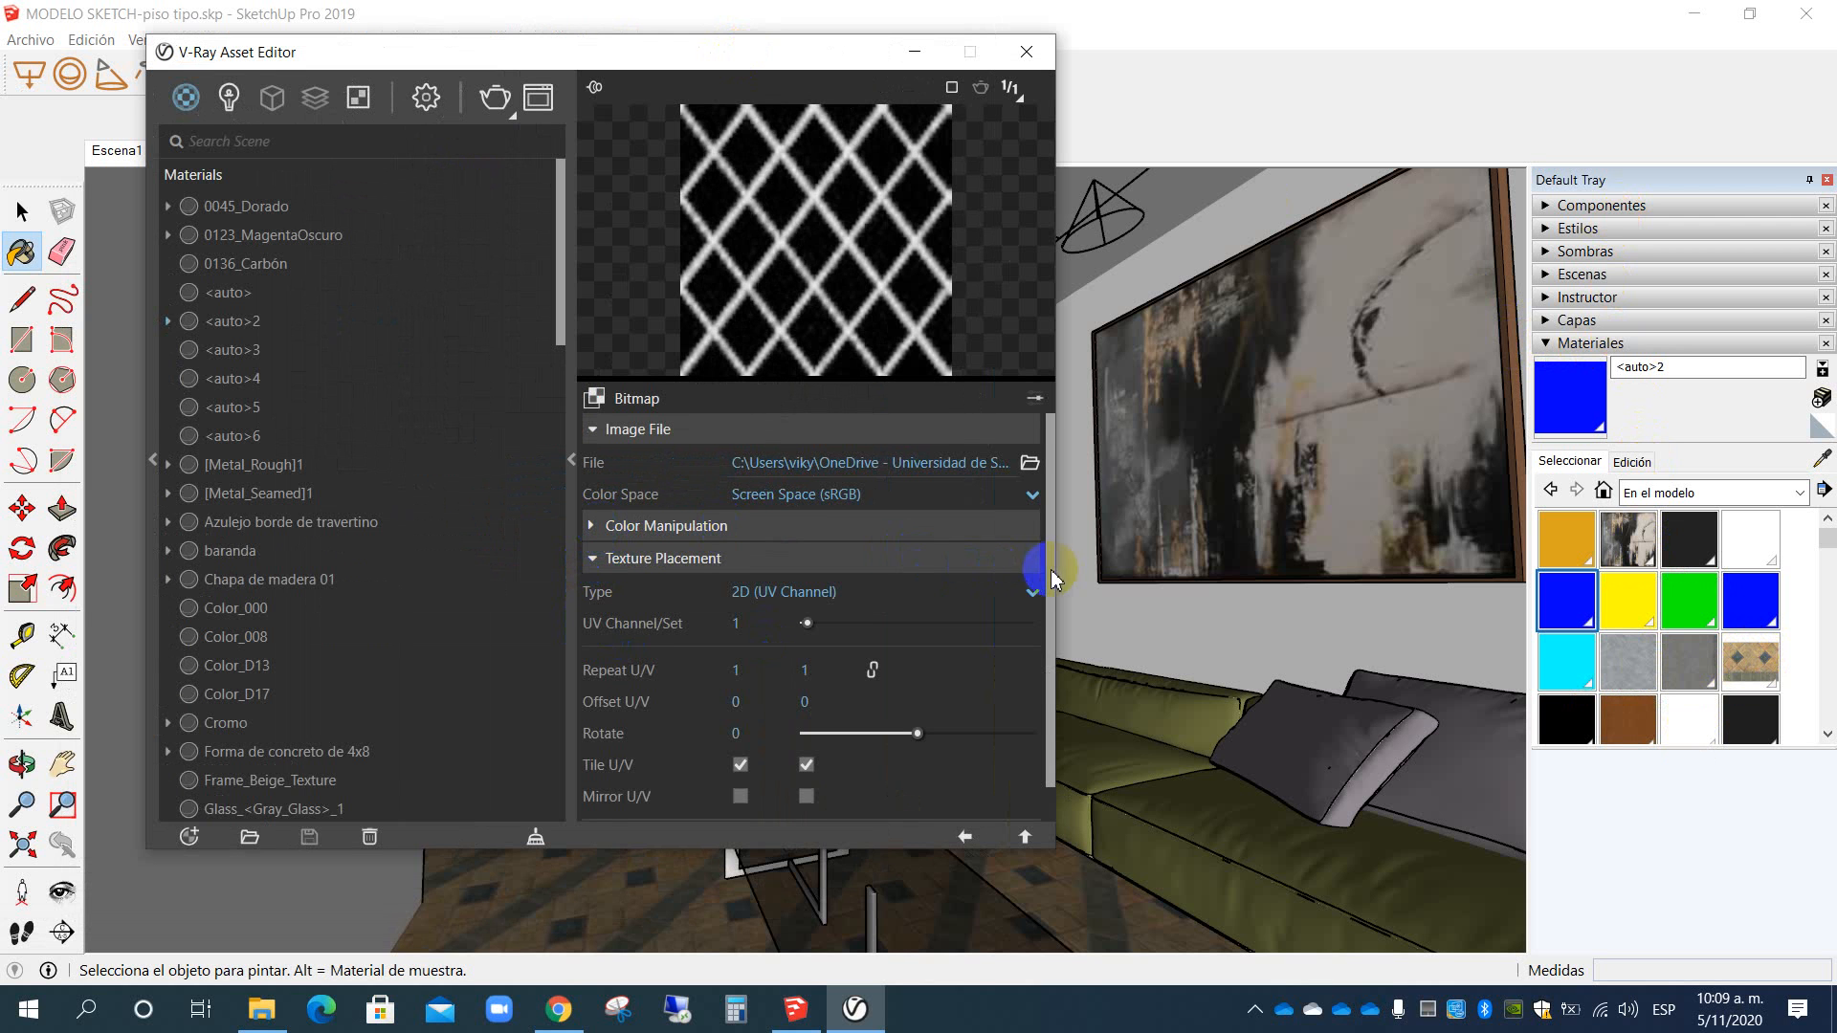
drag(1050, 560, 1050, 616)
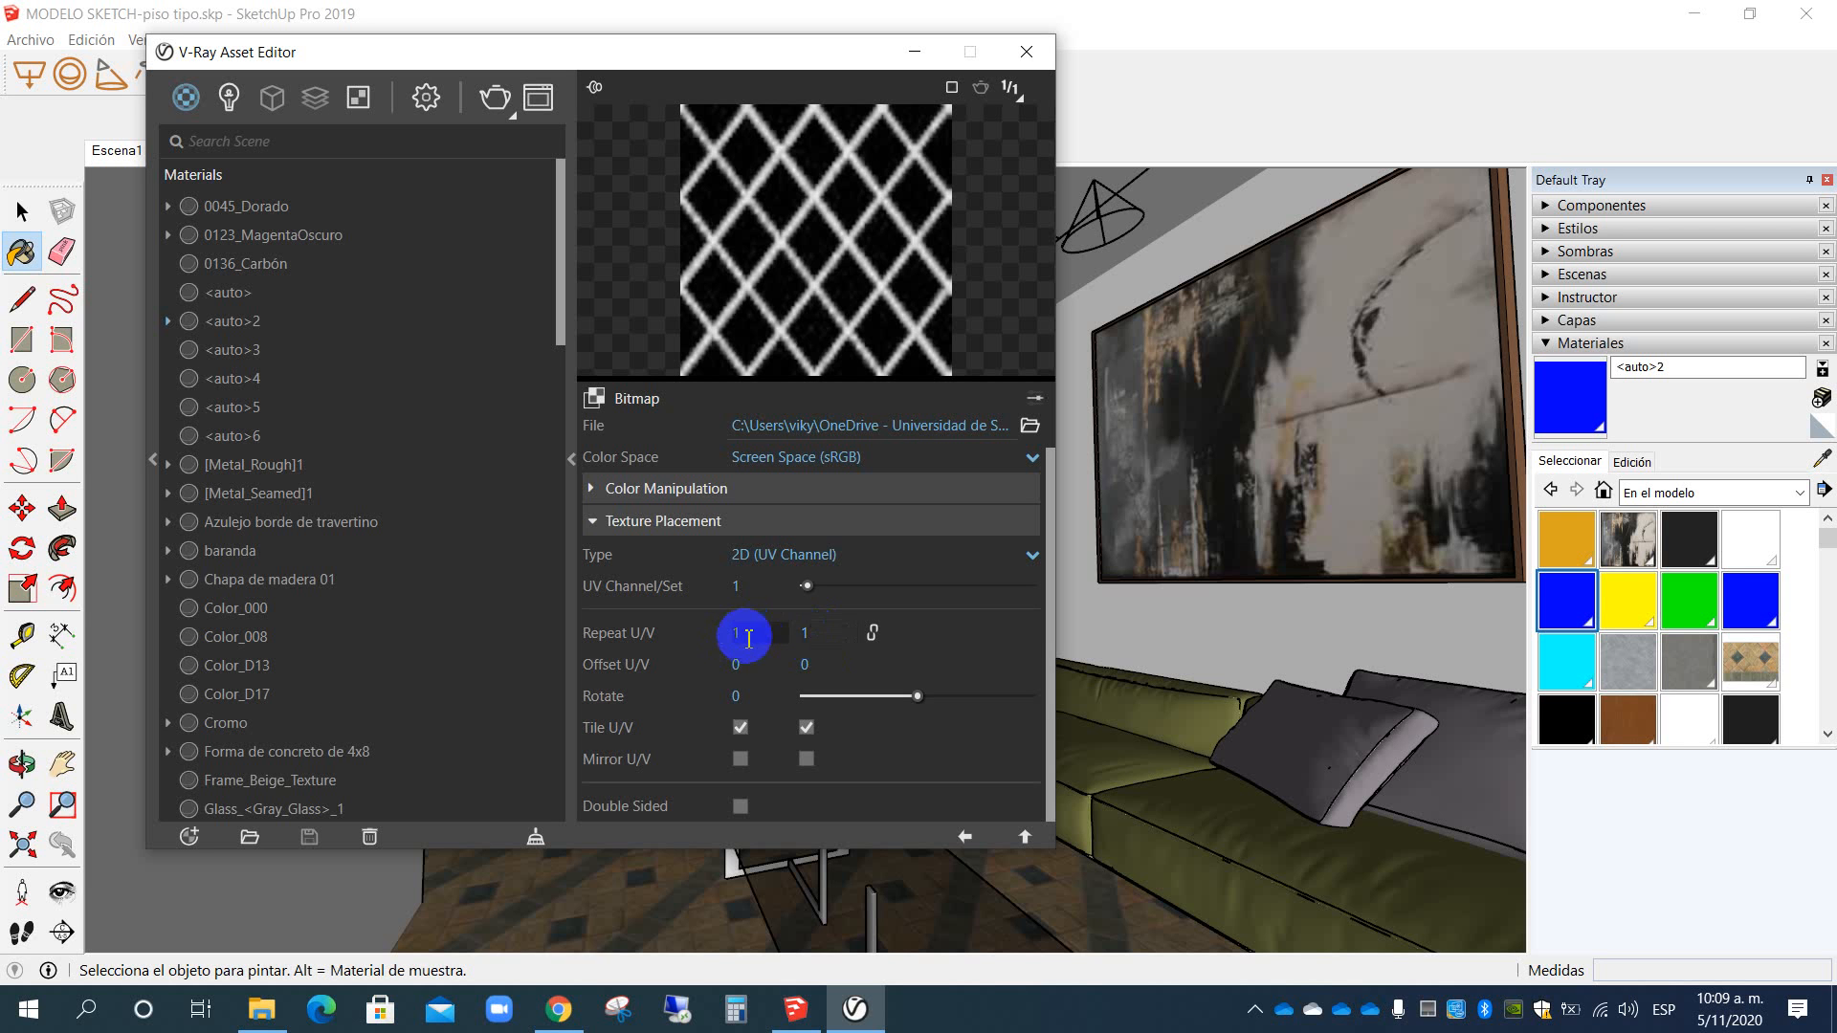
drag(727, 54, 562, 71)
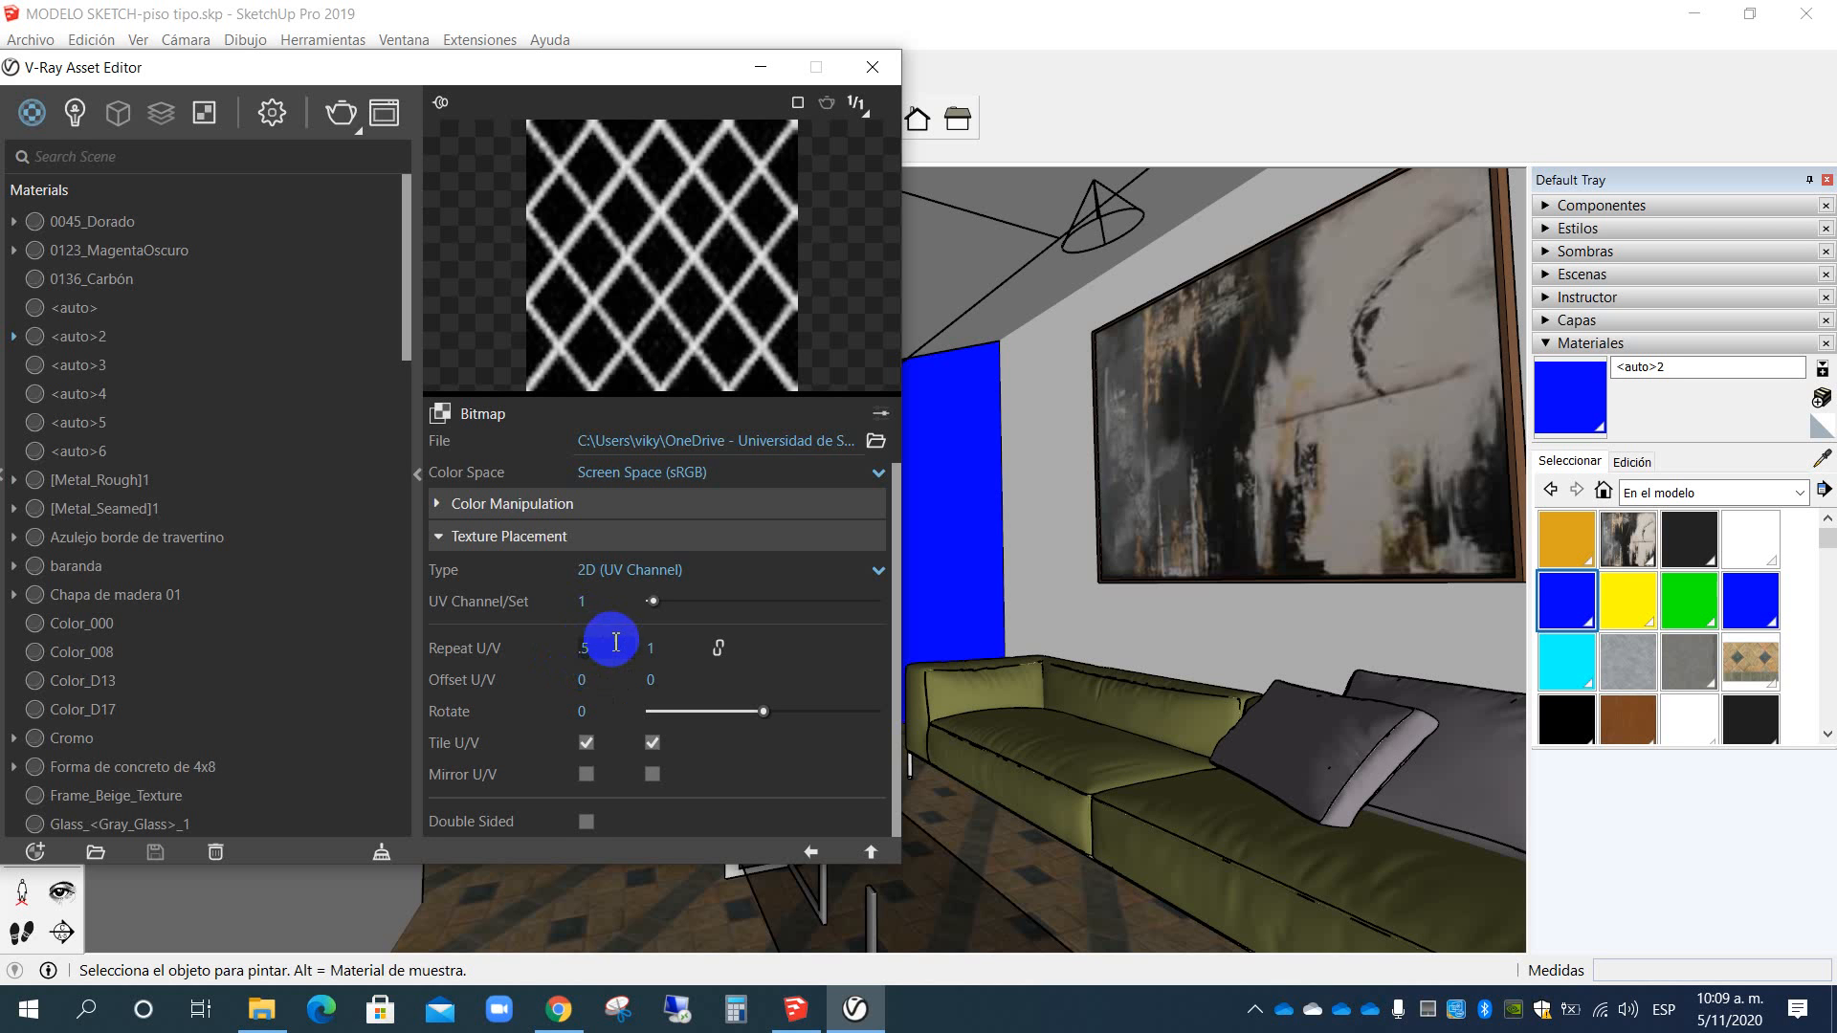
click(667, 649)
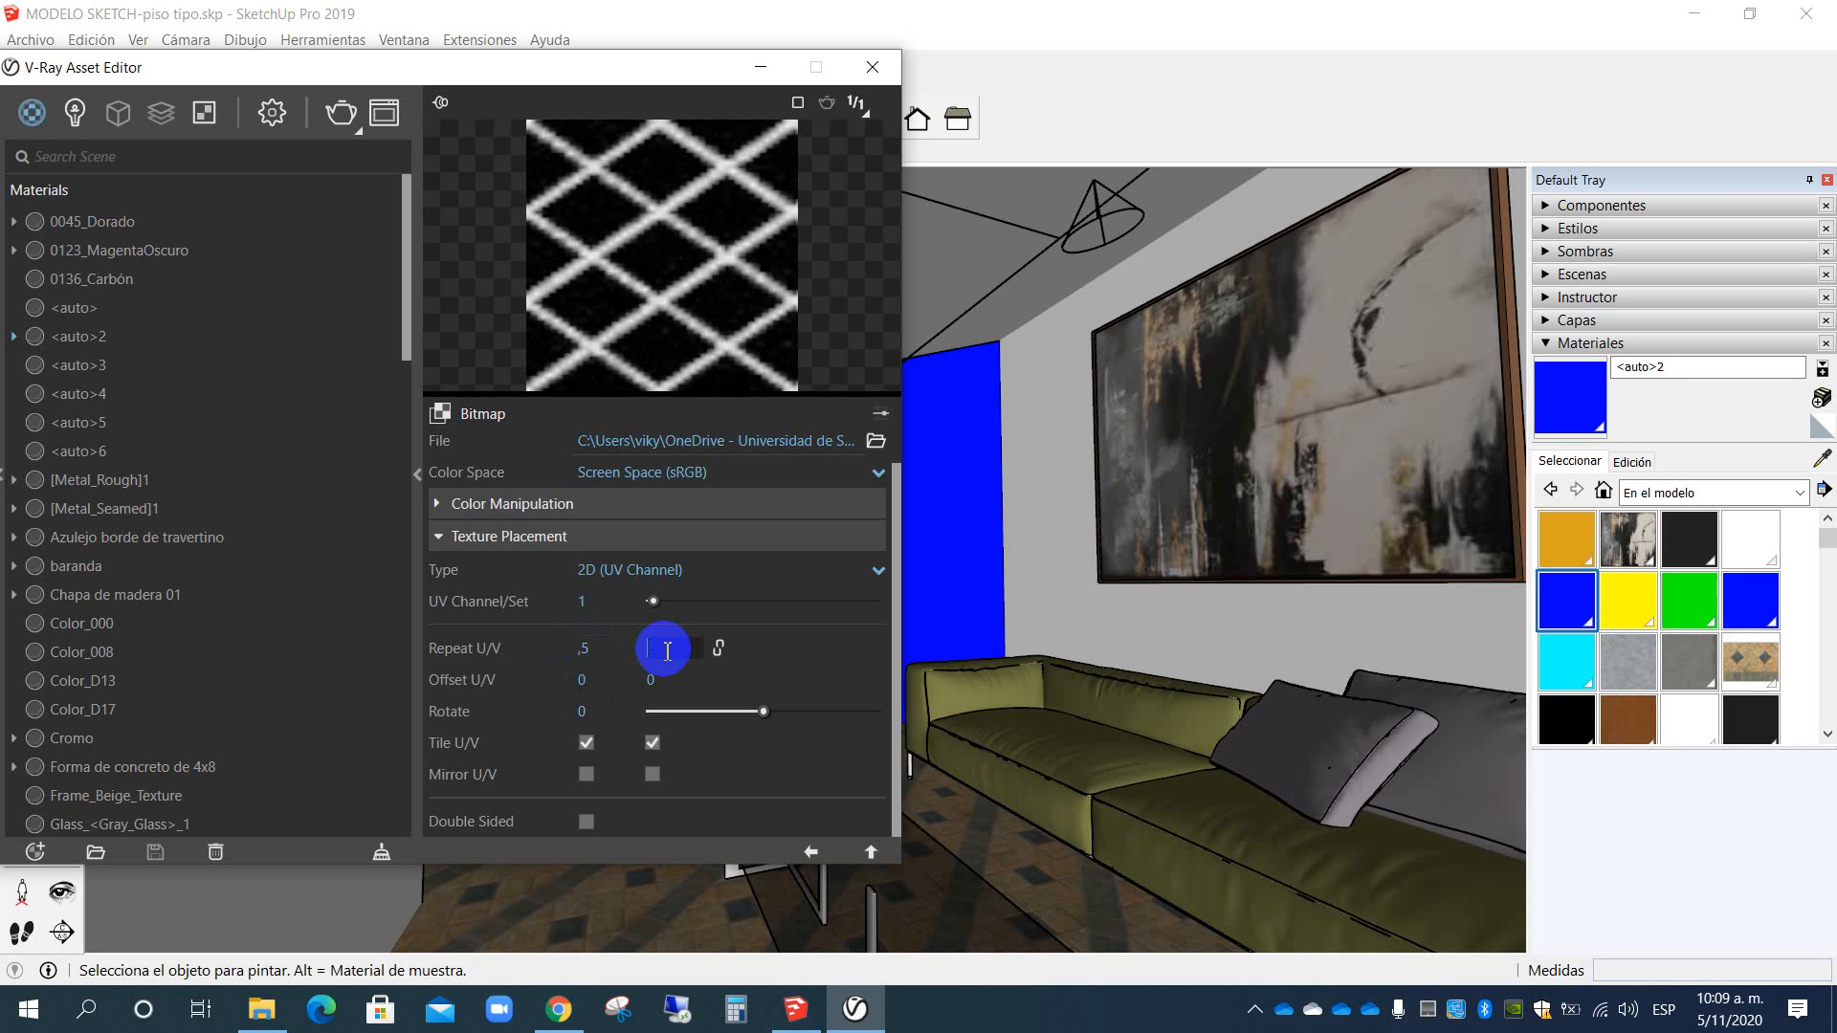
text(,5)
key(Return)
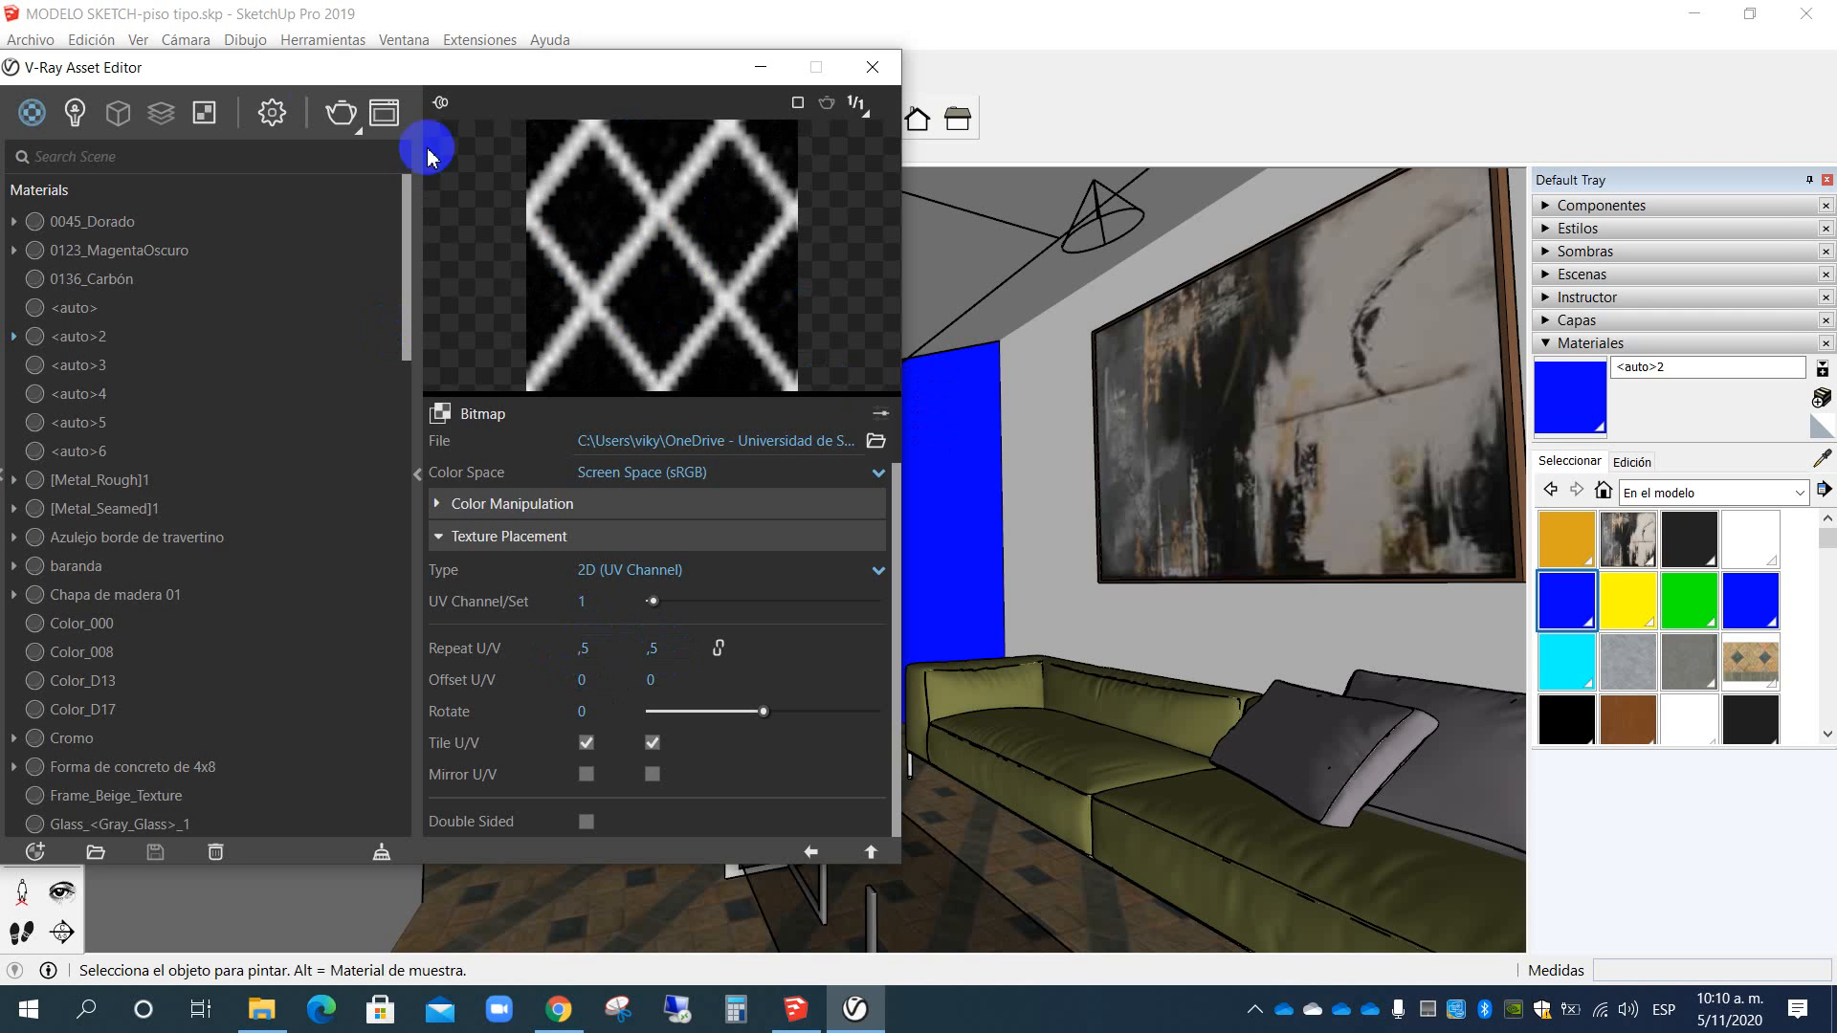
Step: Render the living room again to check the enlarged chain-link pattern on the blue panel, and close the frame buffer
click(340, 113)
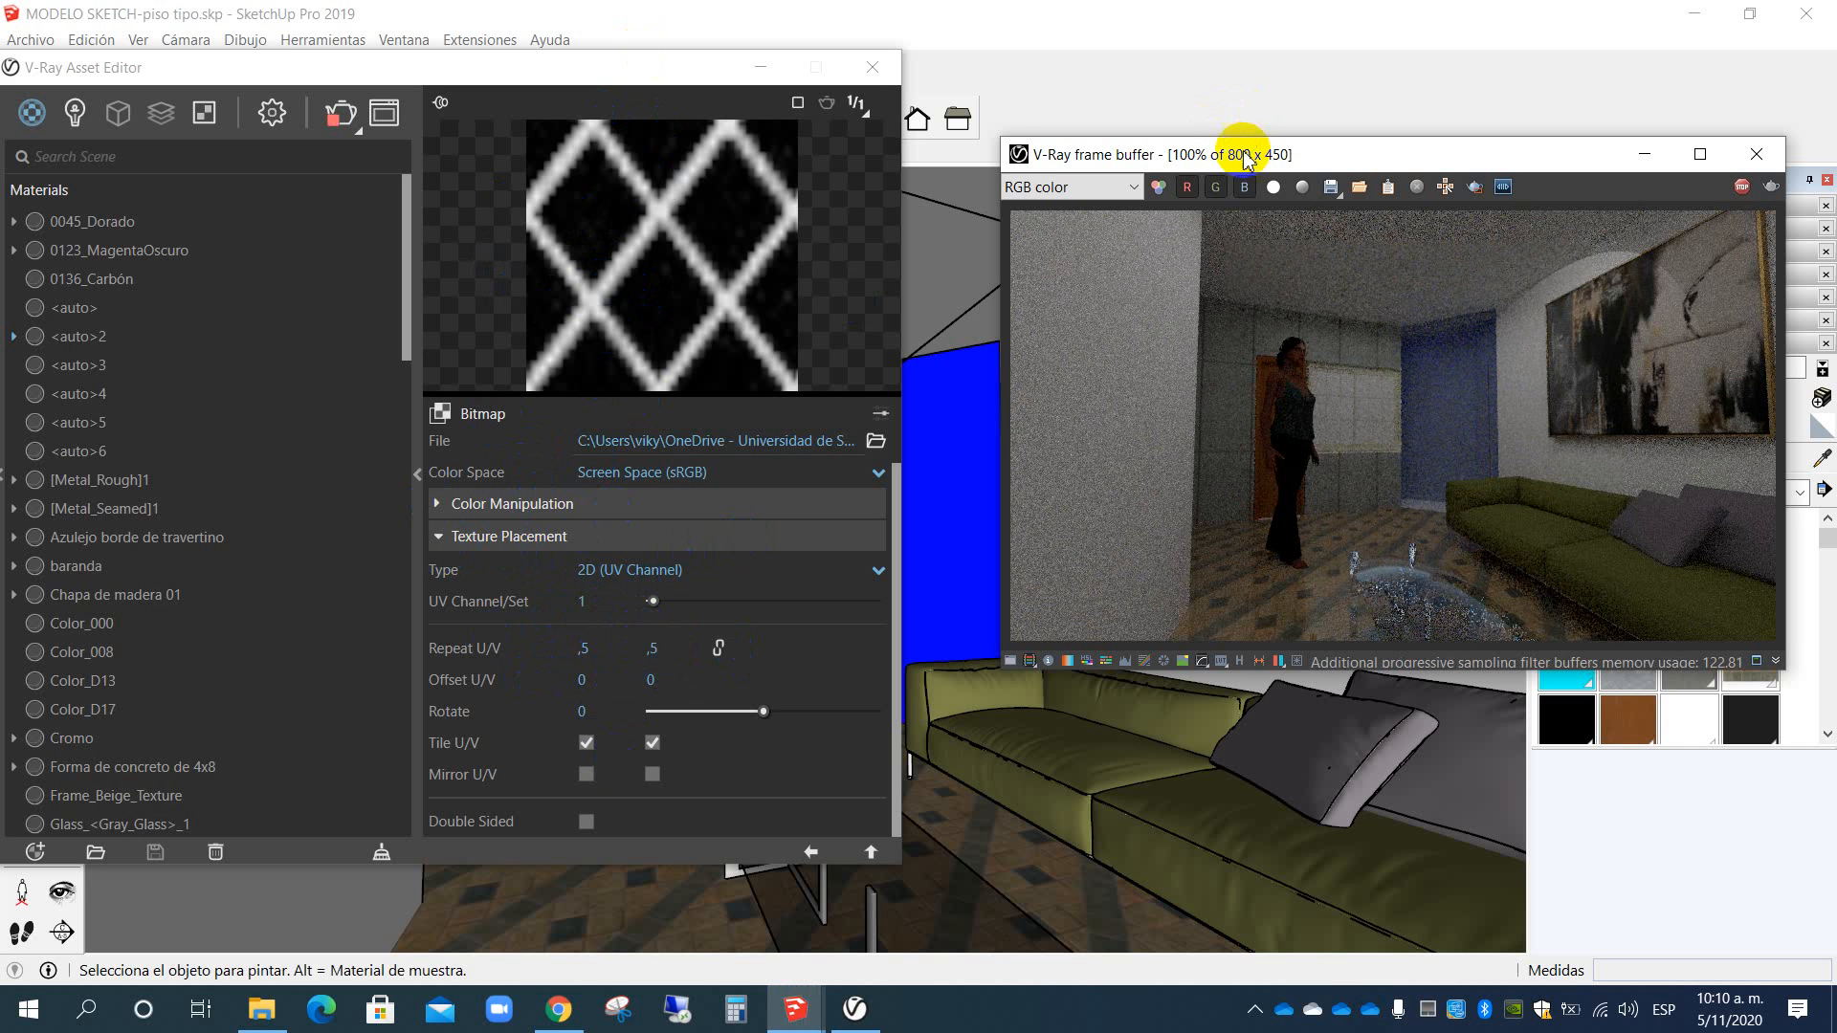
drag(1244, 158, 1017, 45)
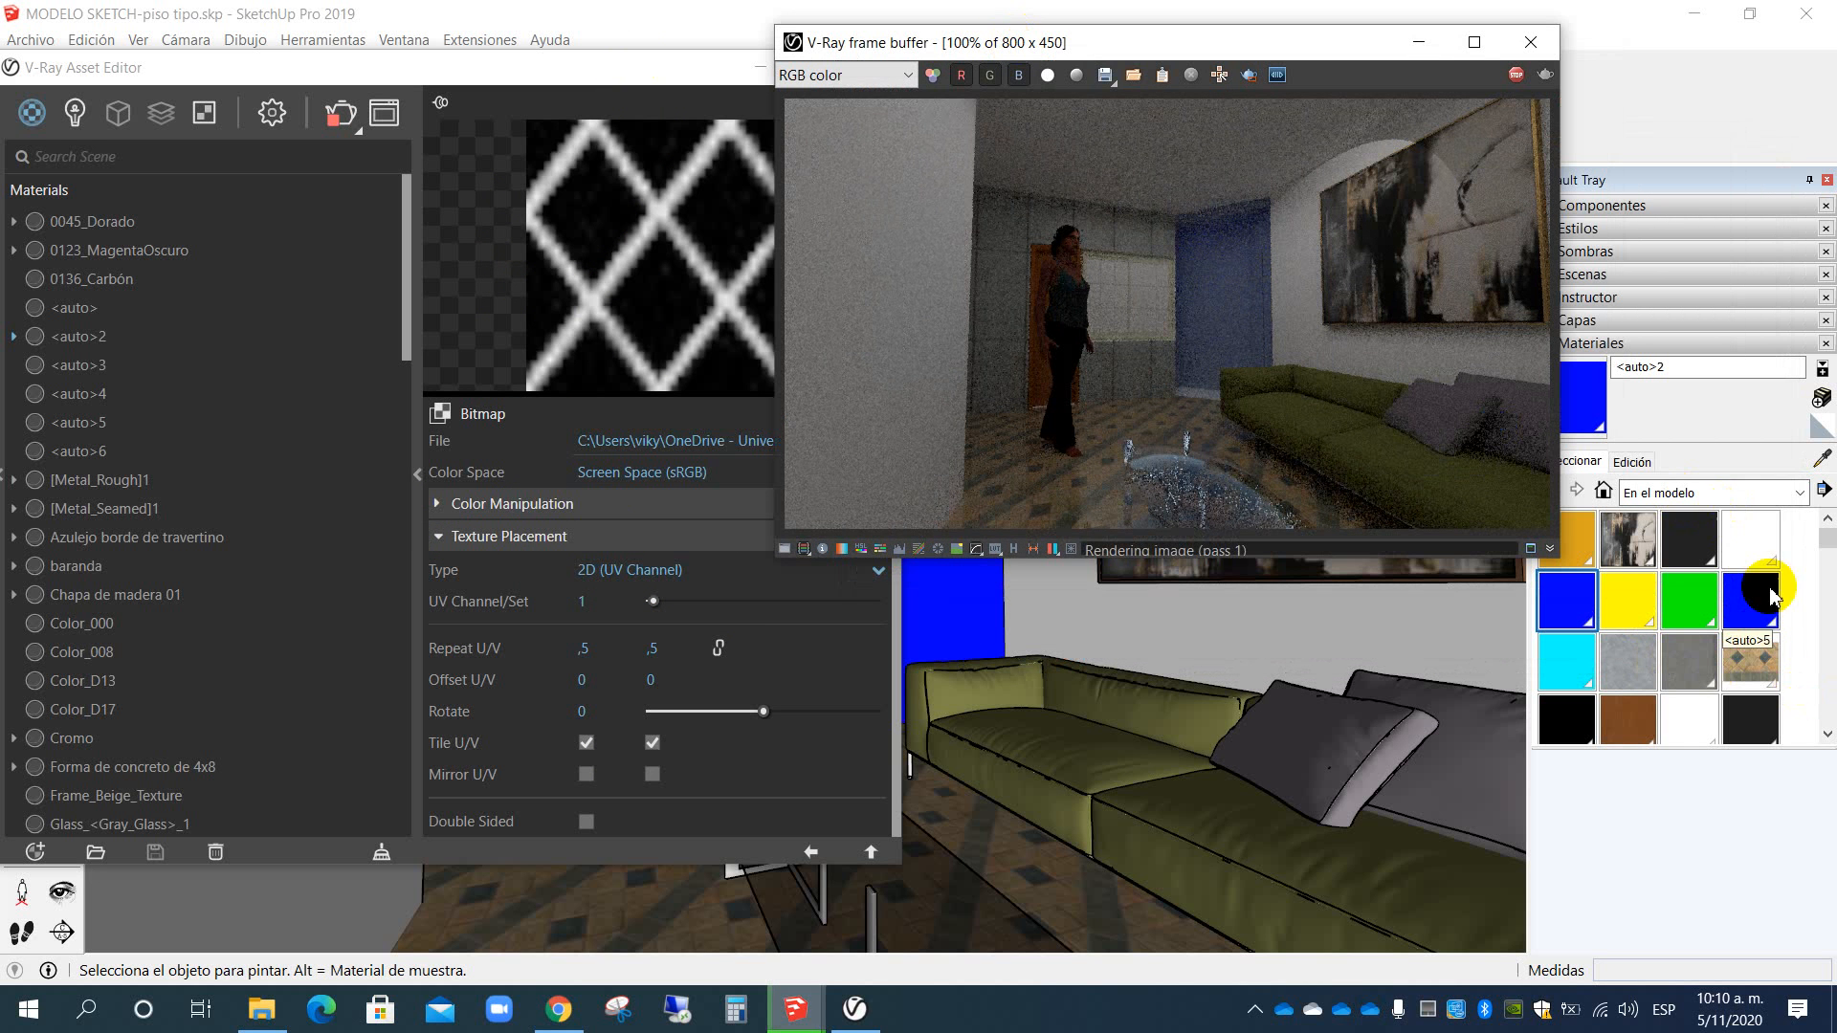
click(1531, 43)
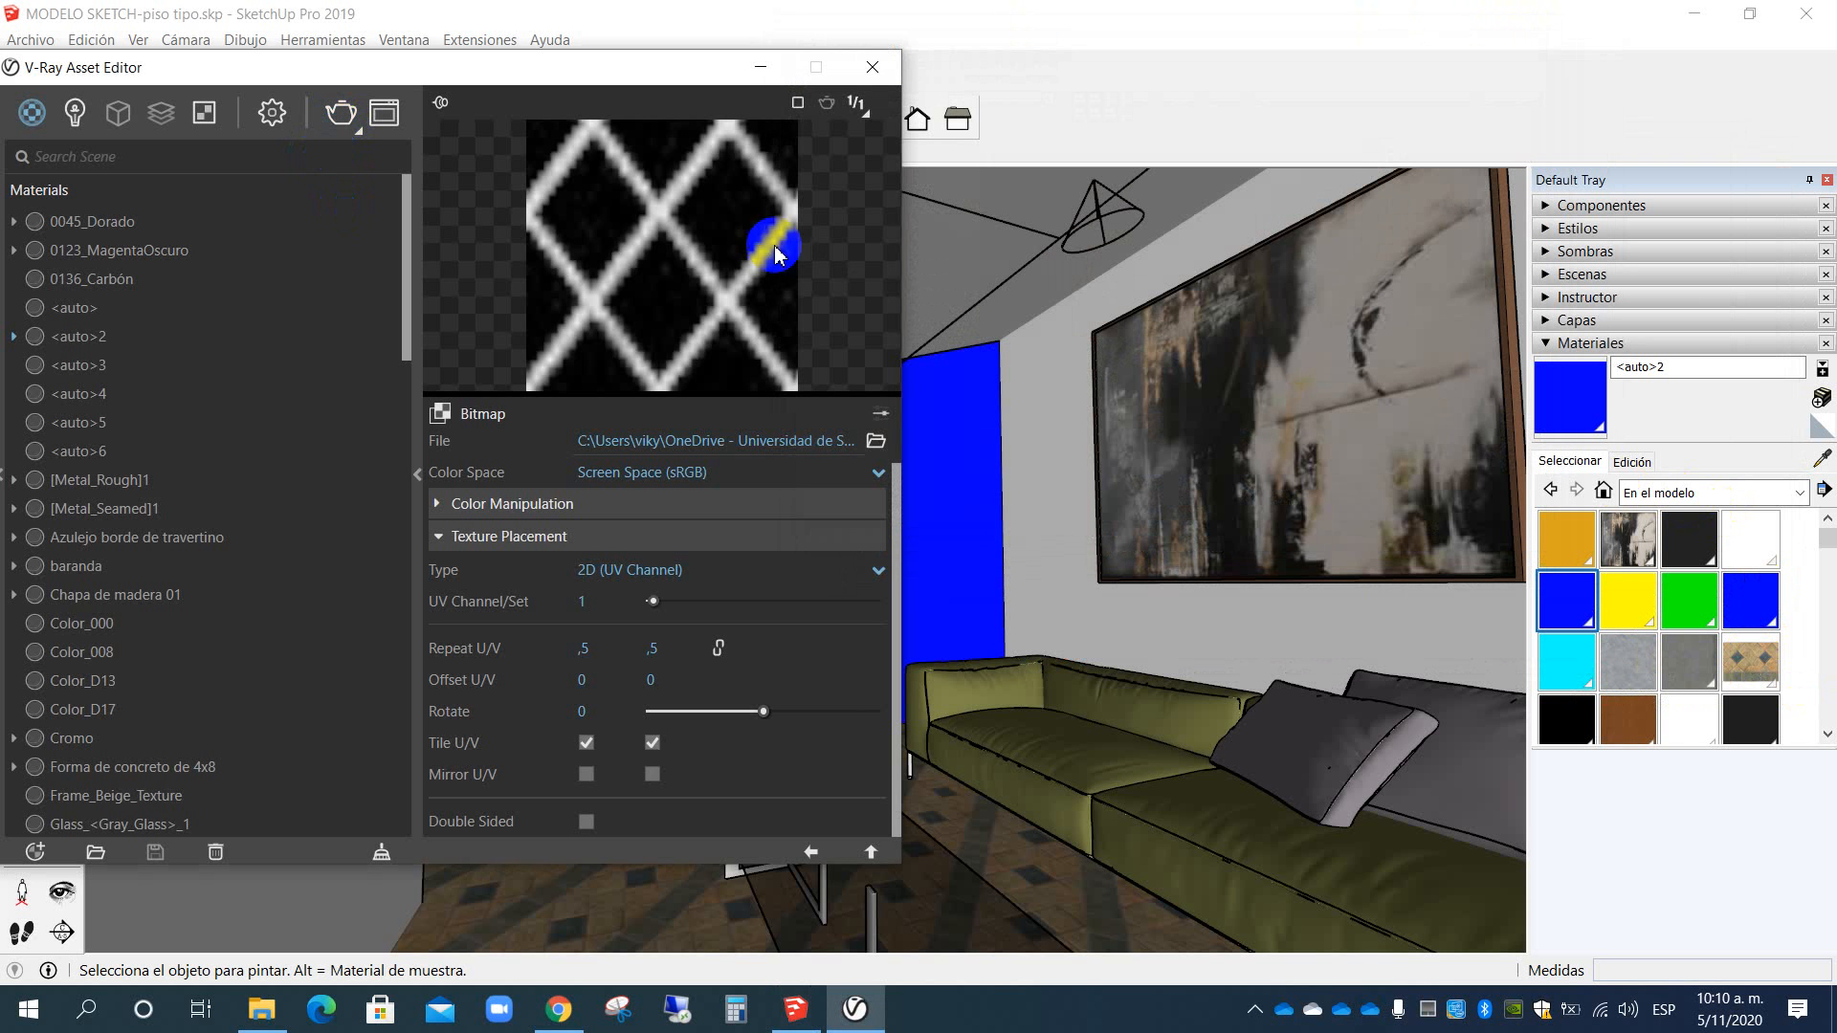
Step: Examine the texture size and V-Ray Texture Placement of the Azulejo borde de travertino material, and return to <auto>2, collapsing its Opacity settings
click(1746, 660)
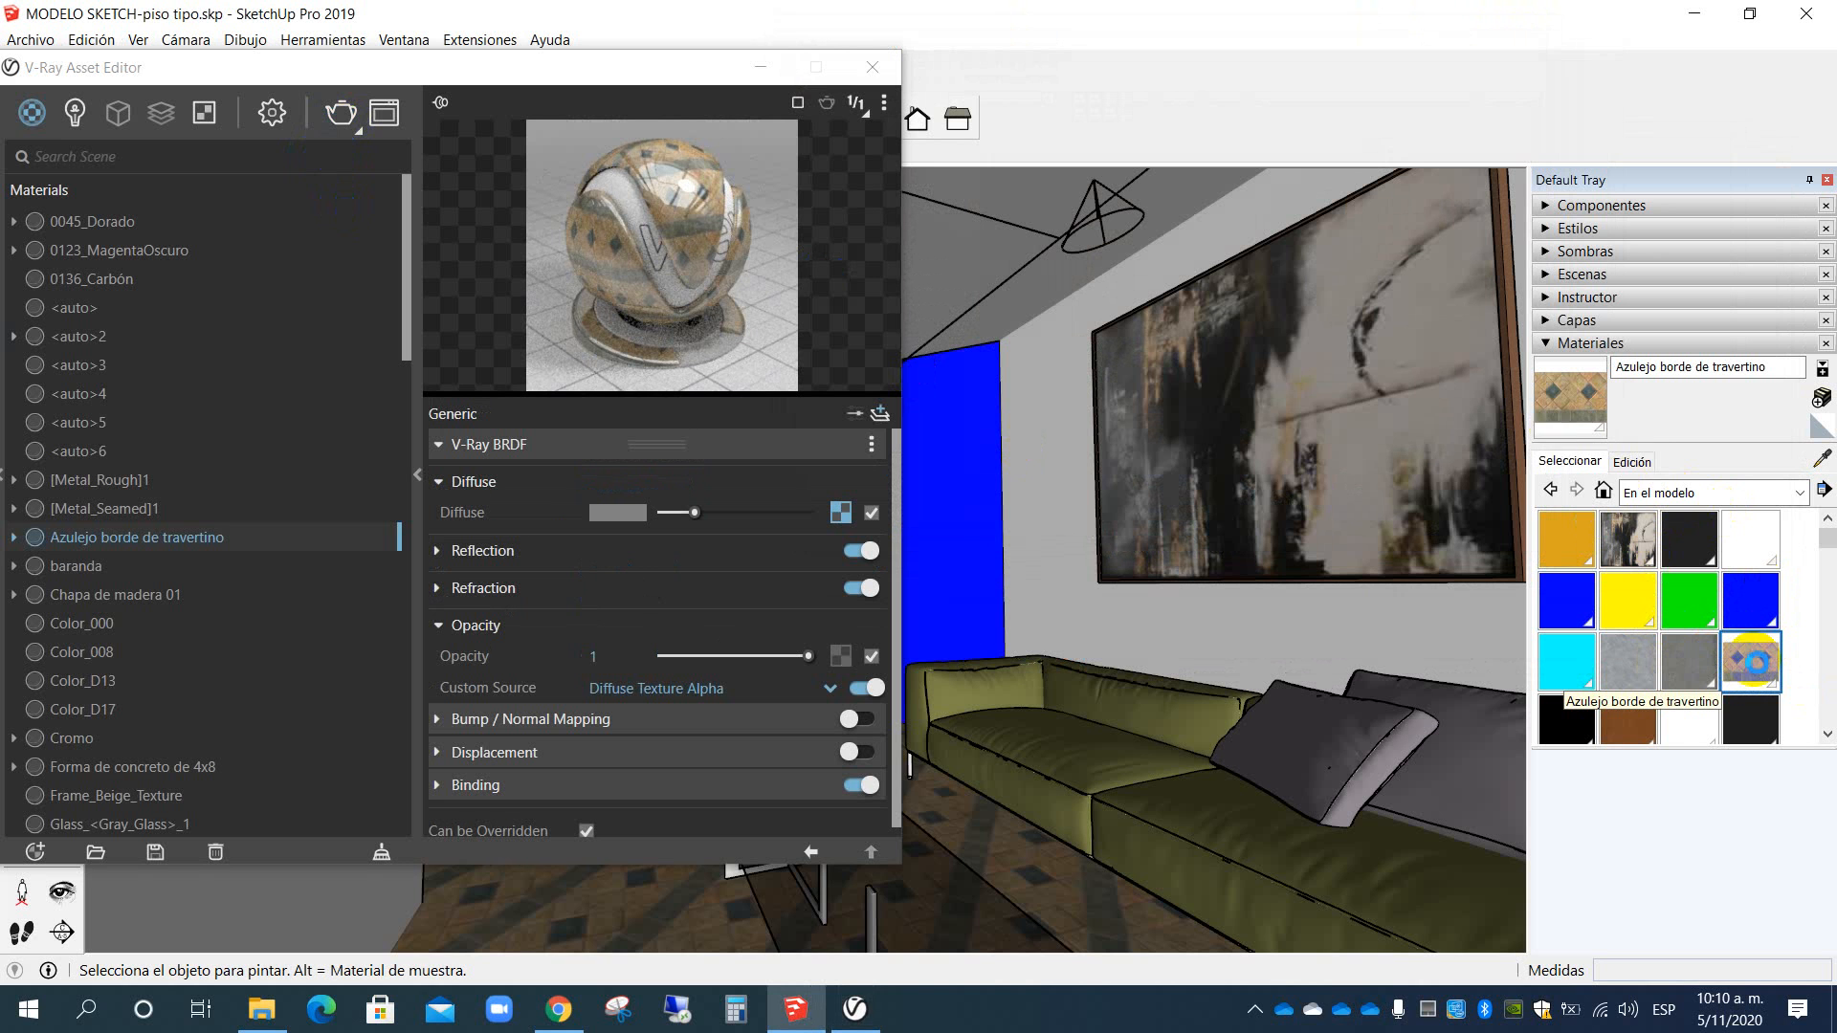
click(1634, 463)
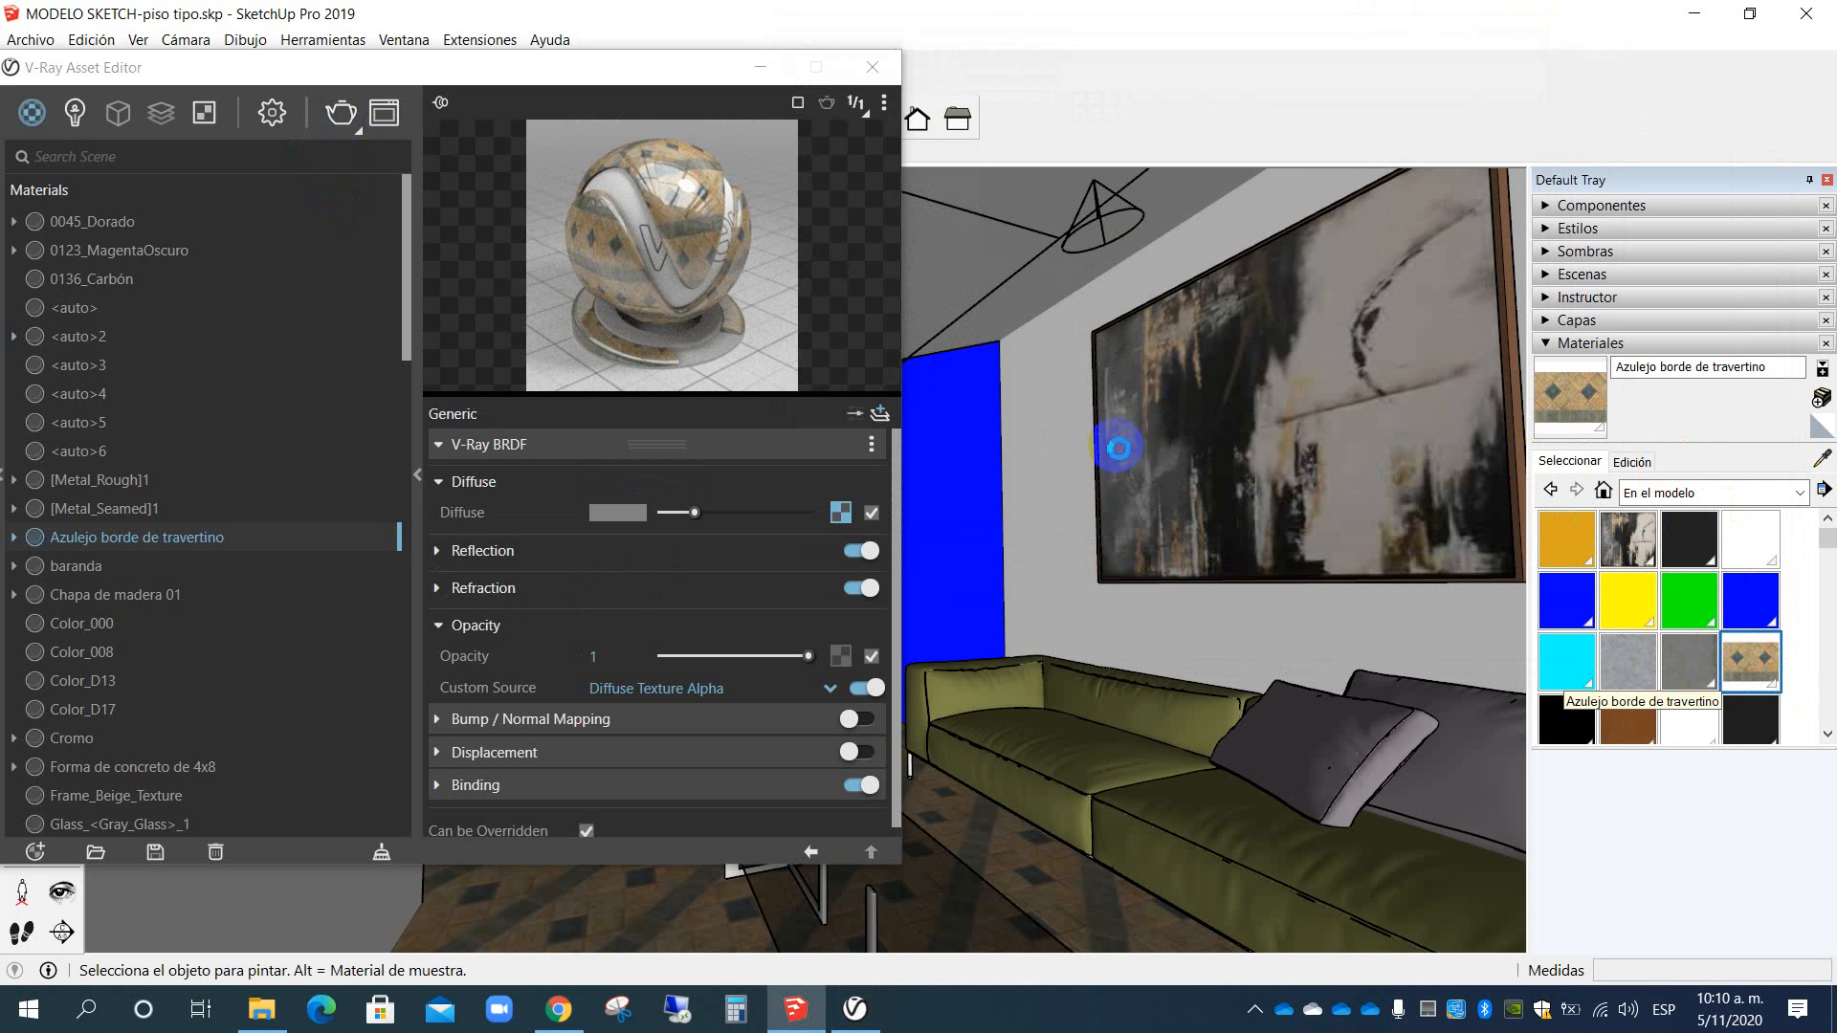
click(1632, 461)
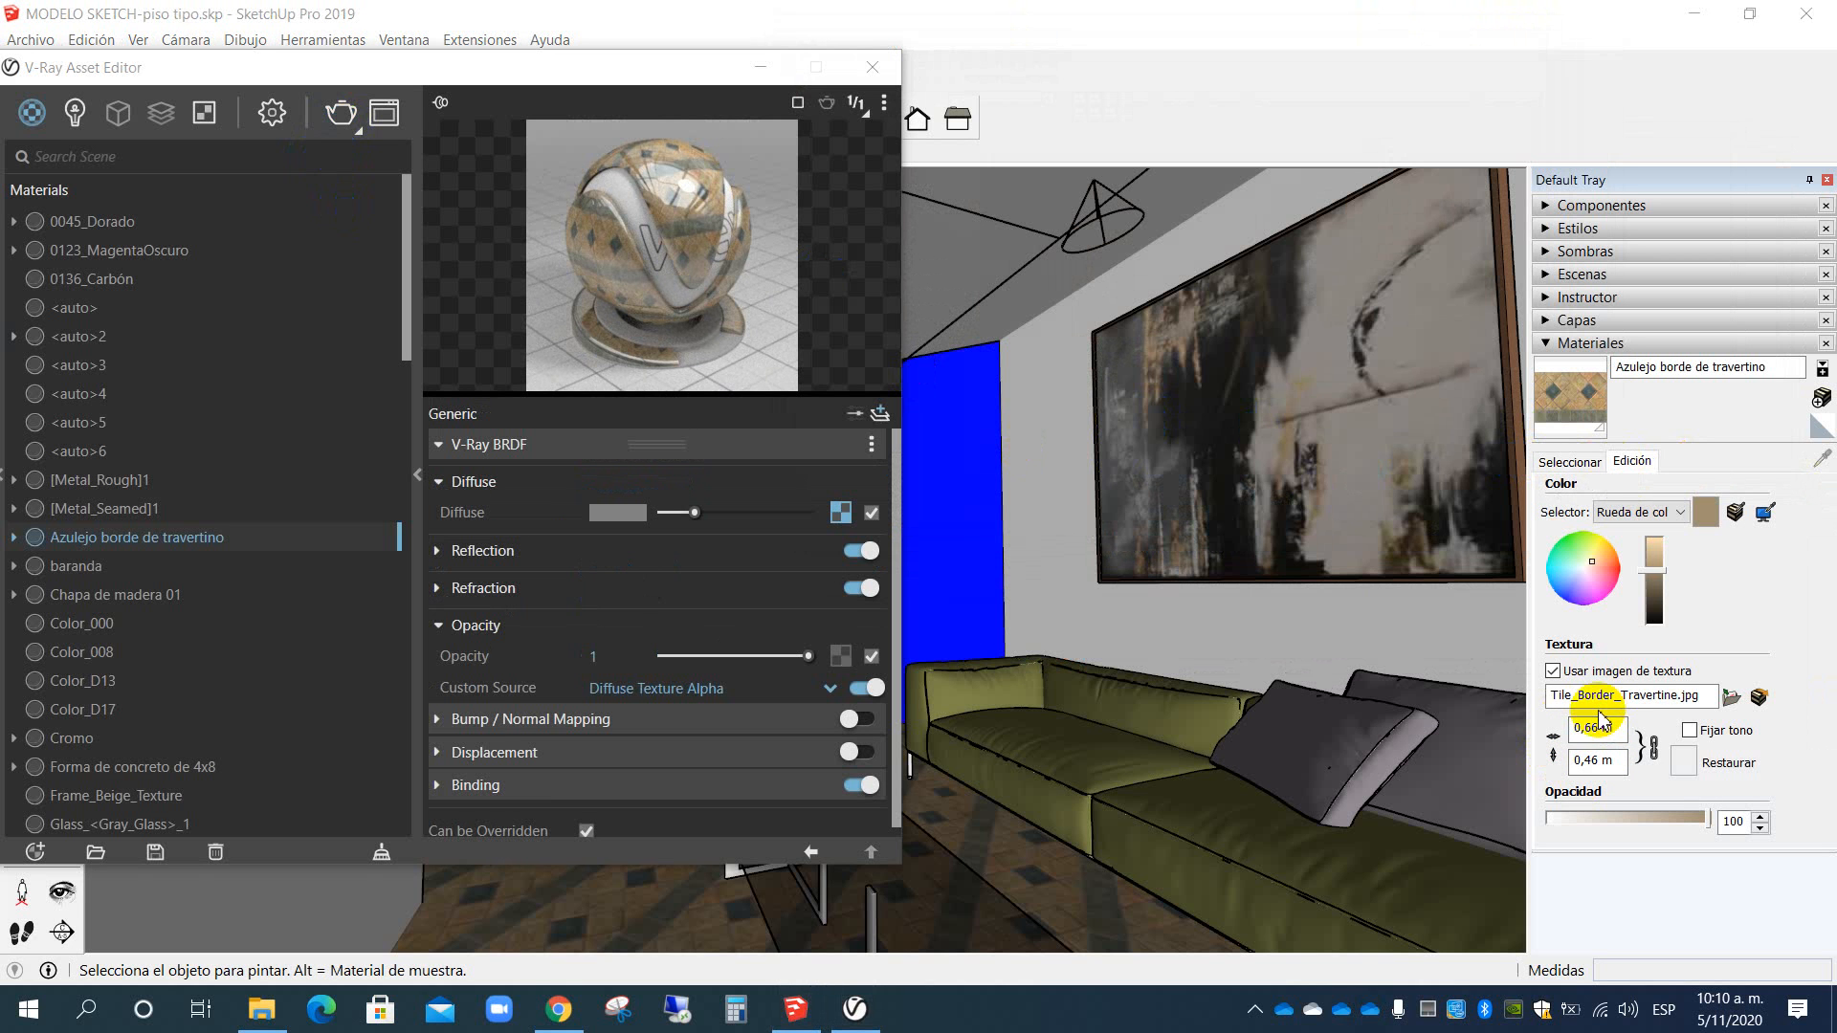
click(841, 513)
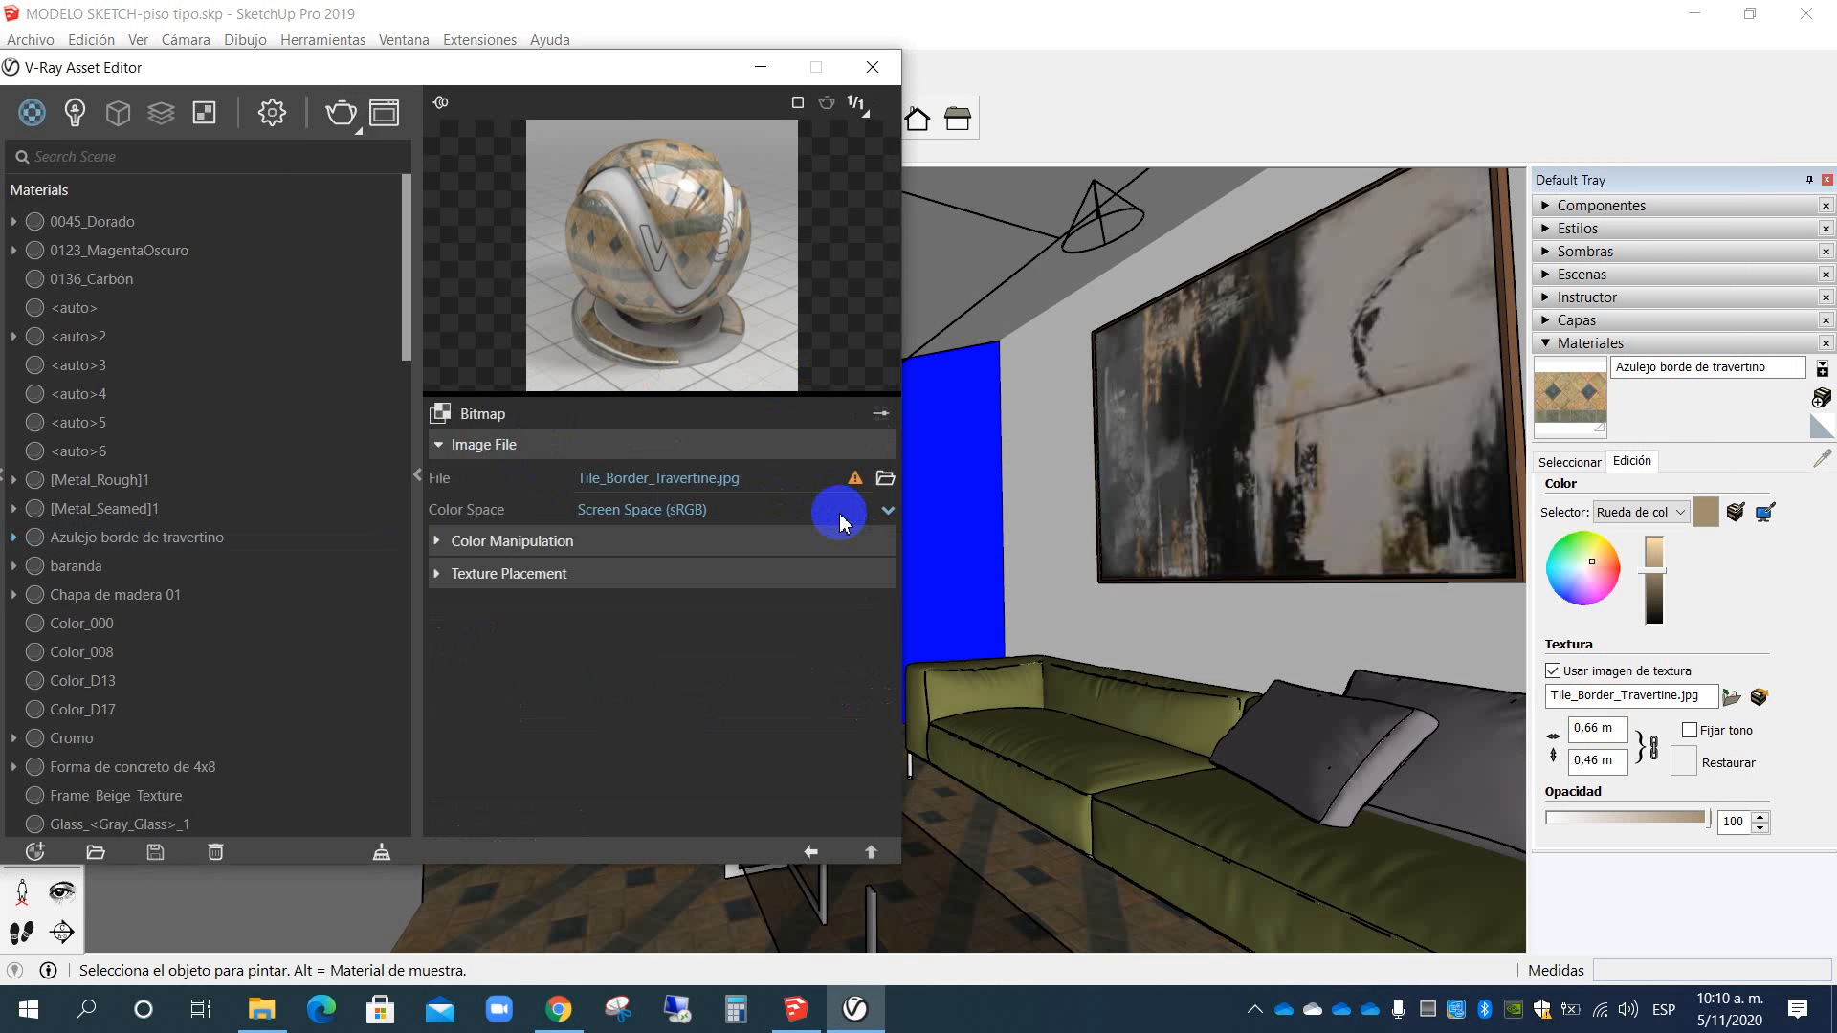
click(439, 574)
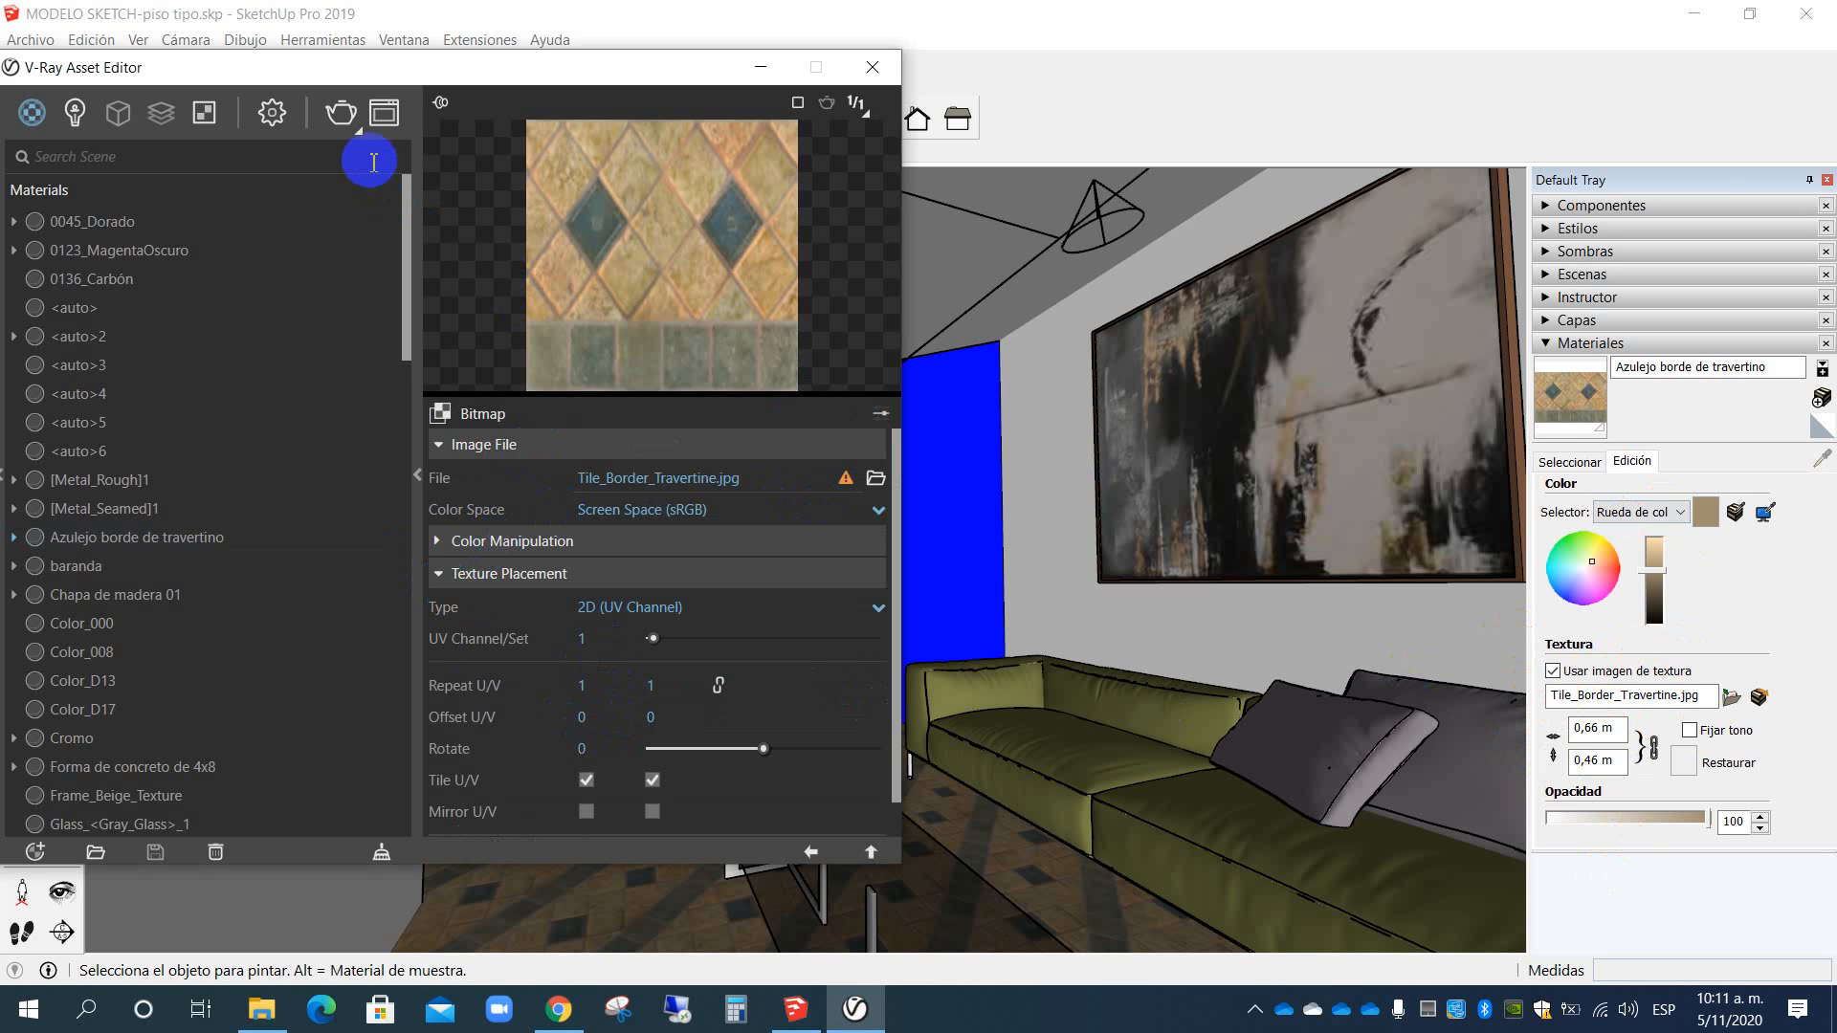
click(1569, 462)
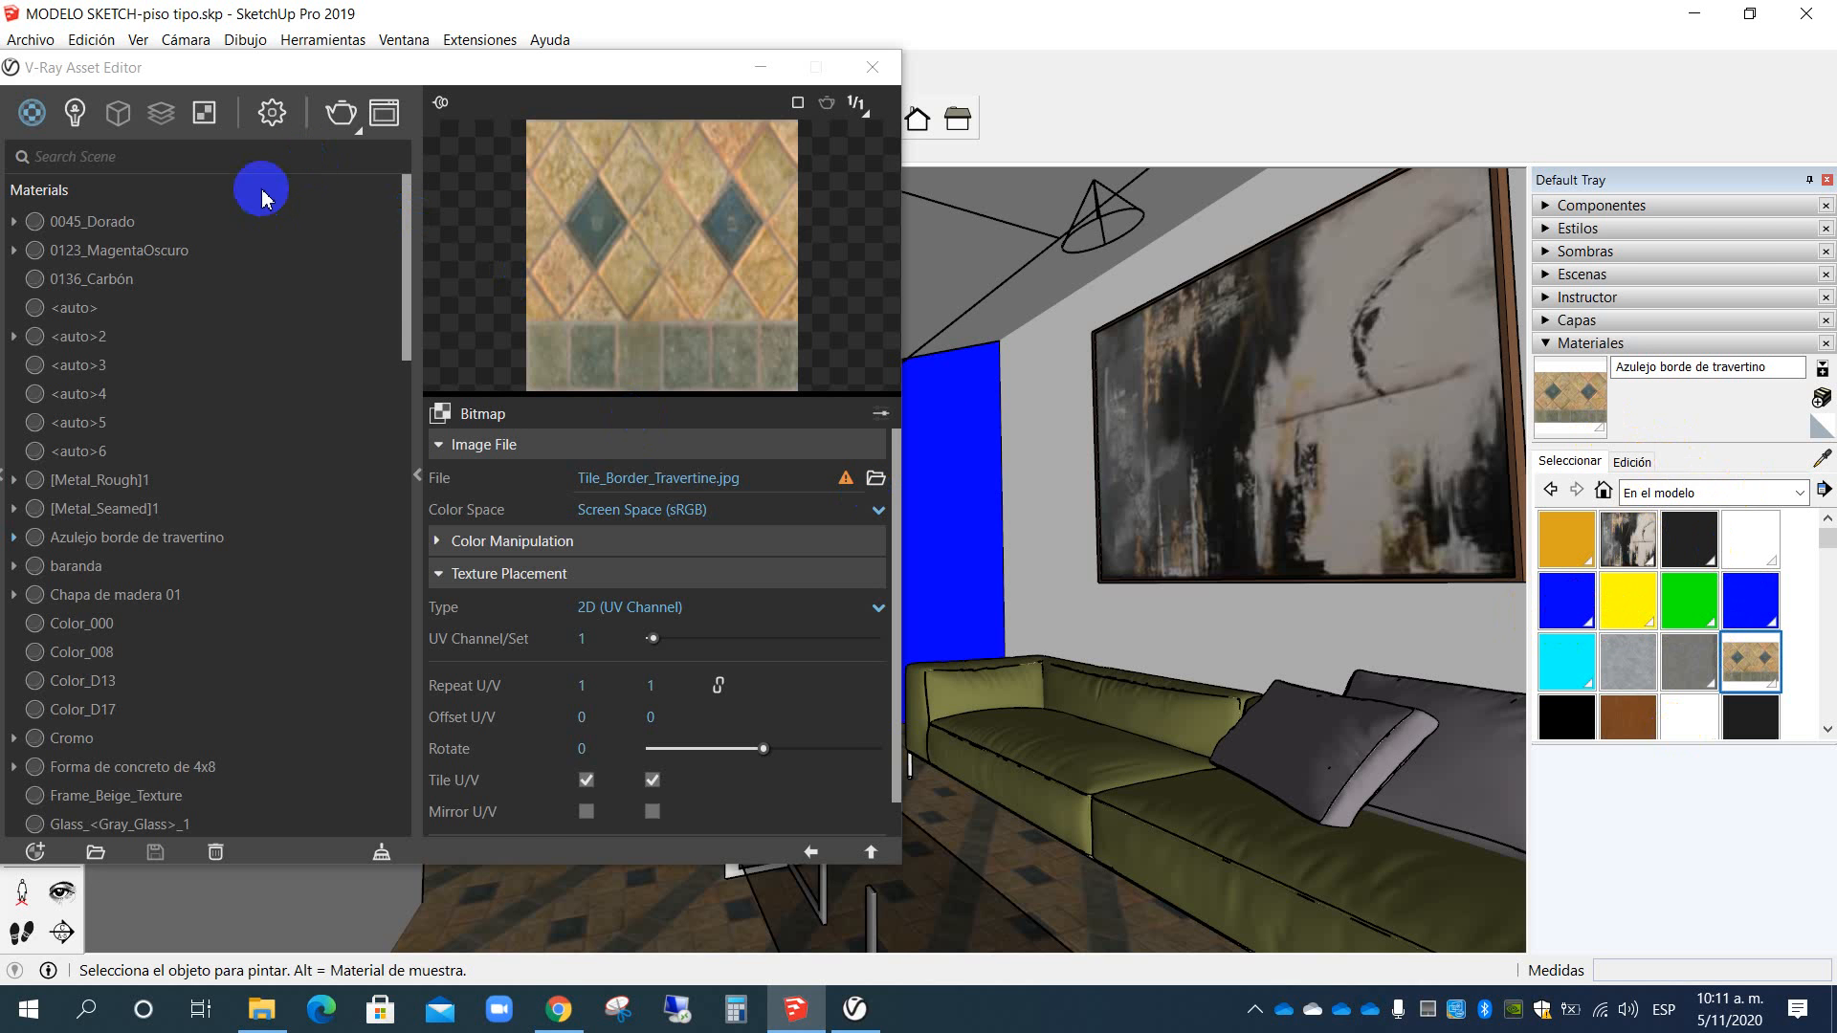
click(1565, 601)
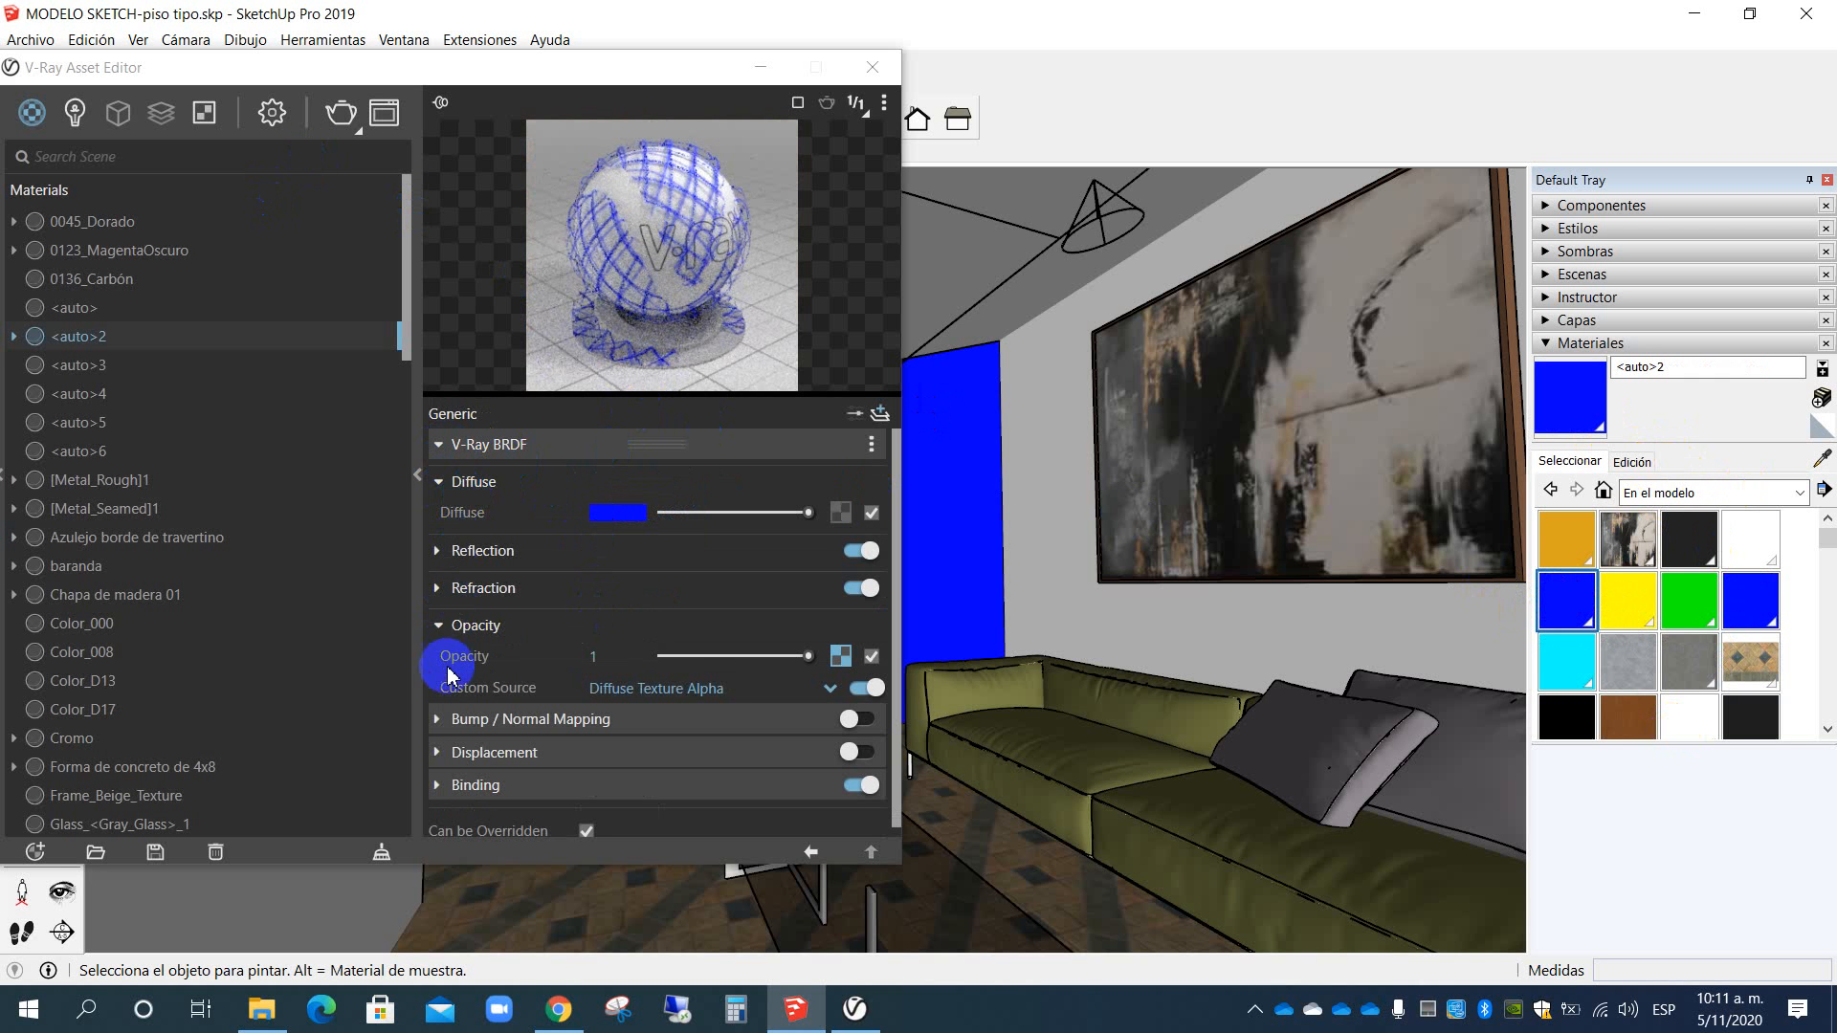
click(440, 629)
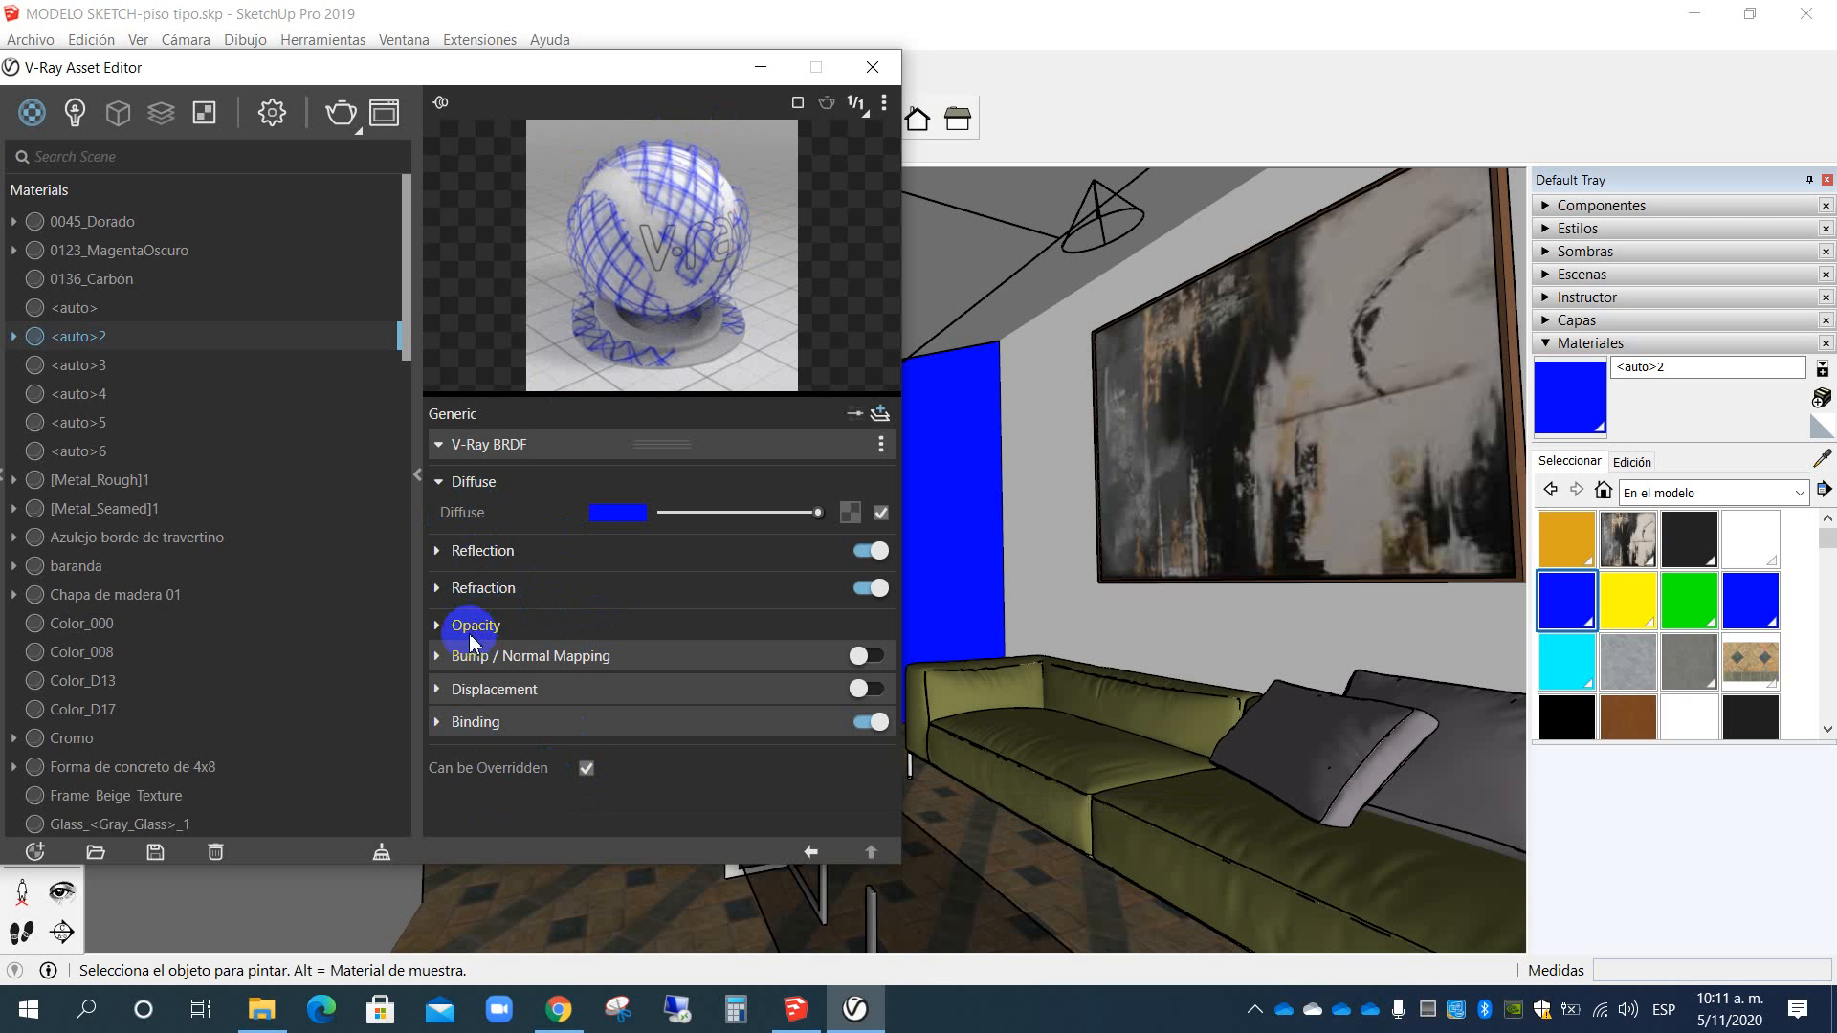
Step: Enable Bump / Normal Mapping on the cyan <auto>6 material and load ACT2X2A.JPG as its bump map bitmap
click(1566, 663)
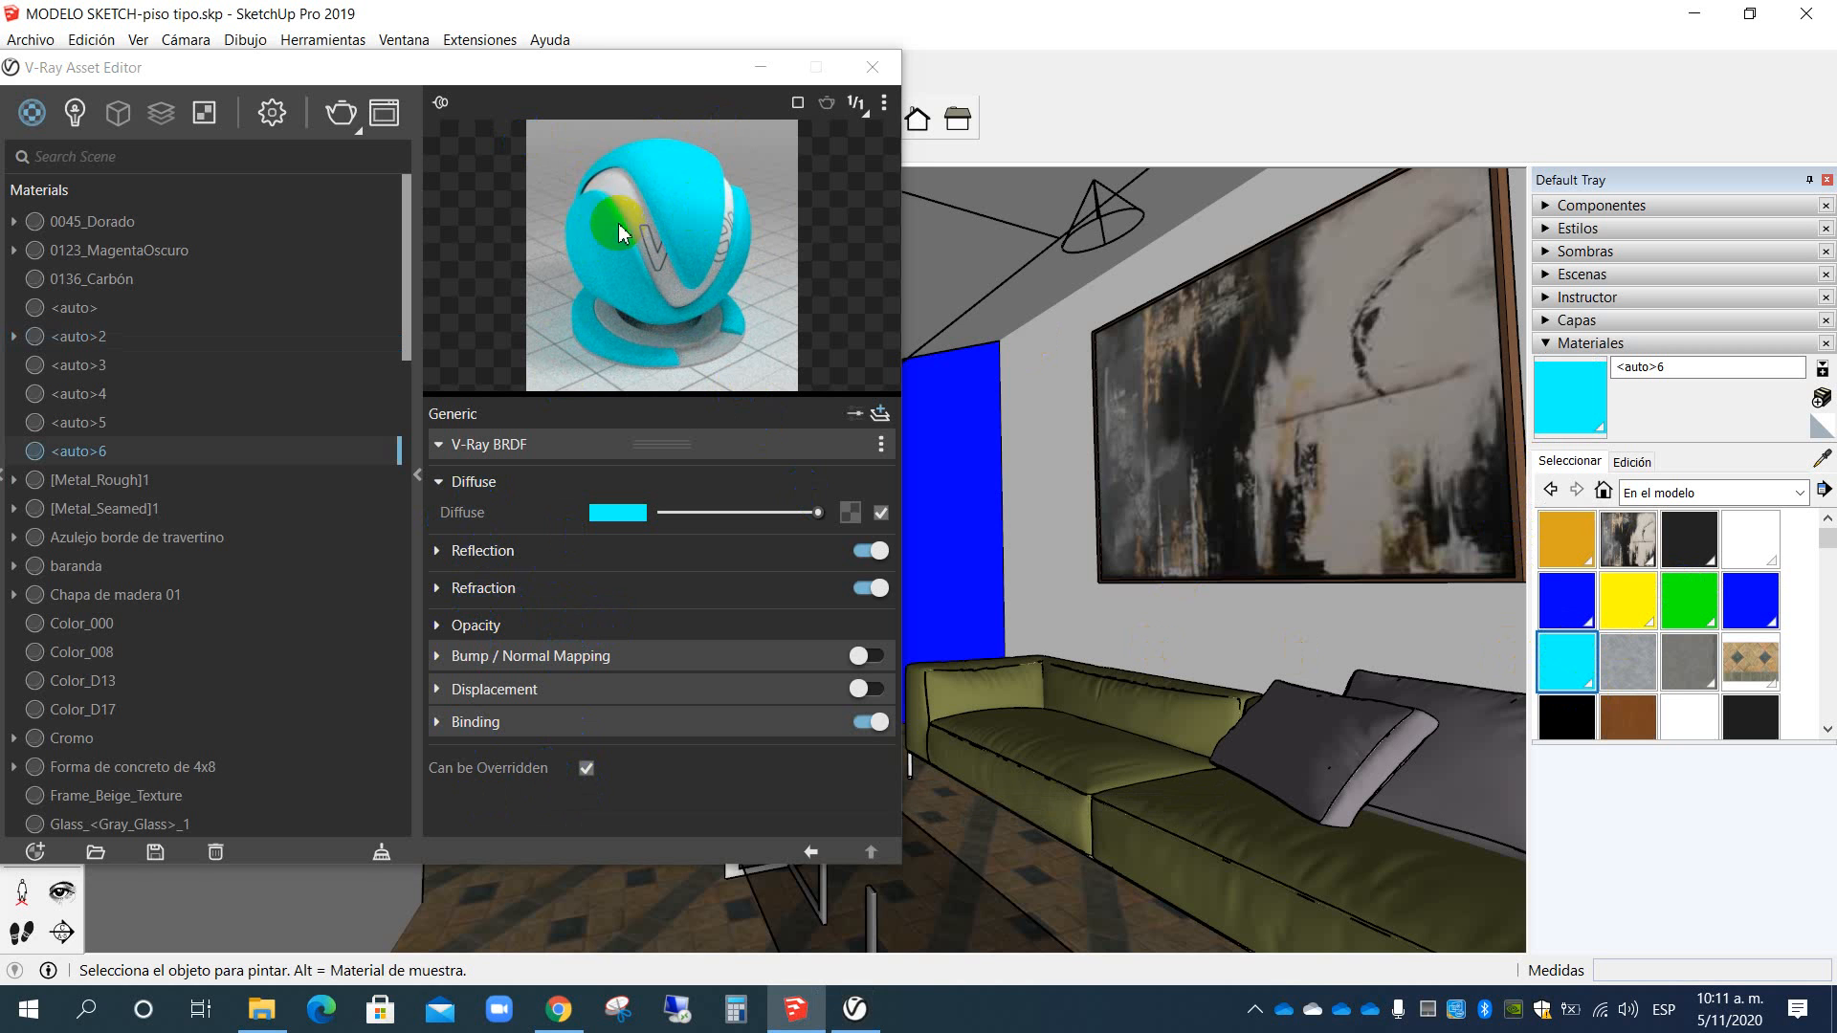
click(440, 658)
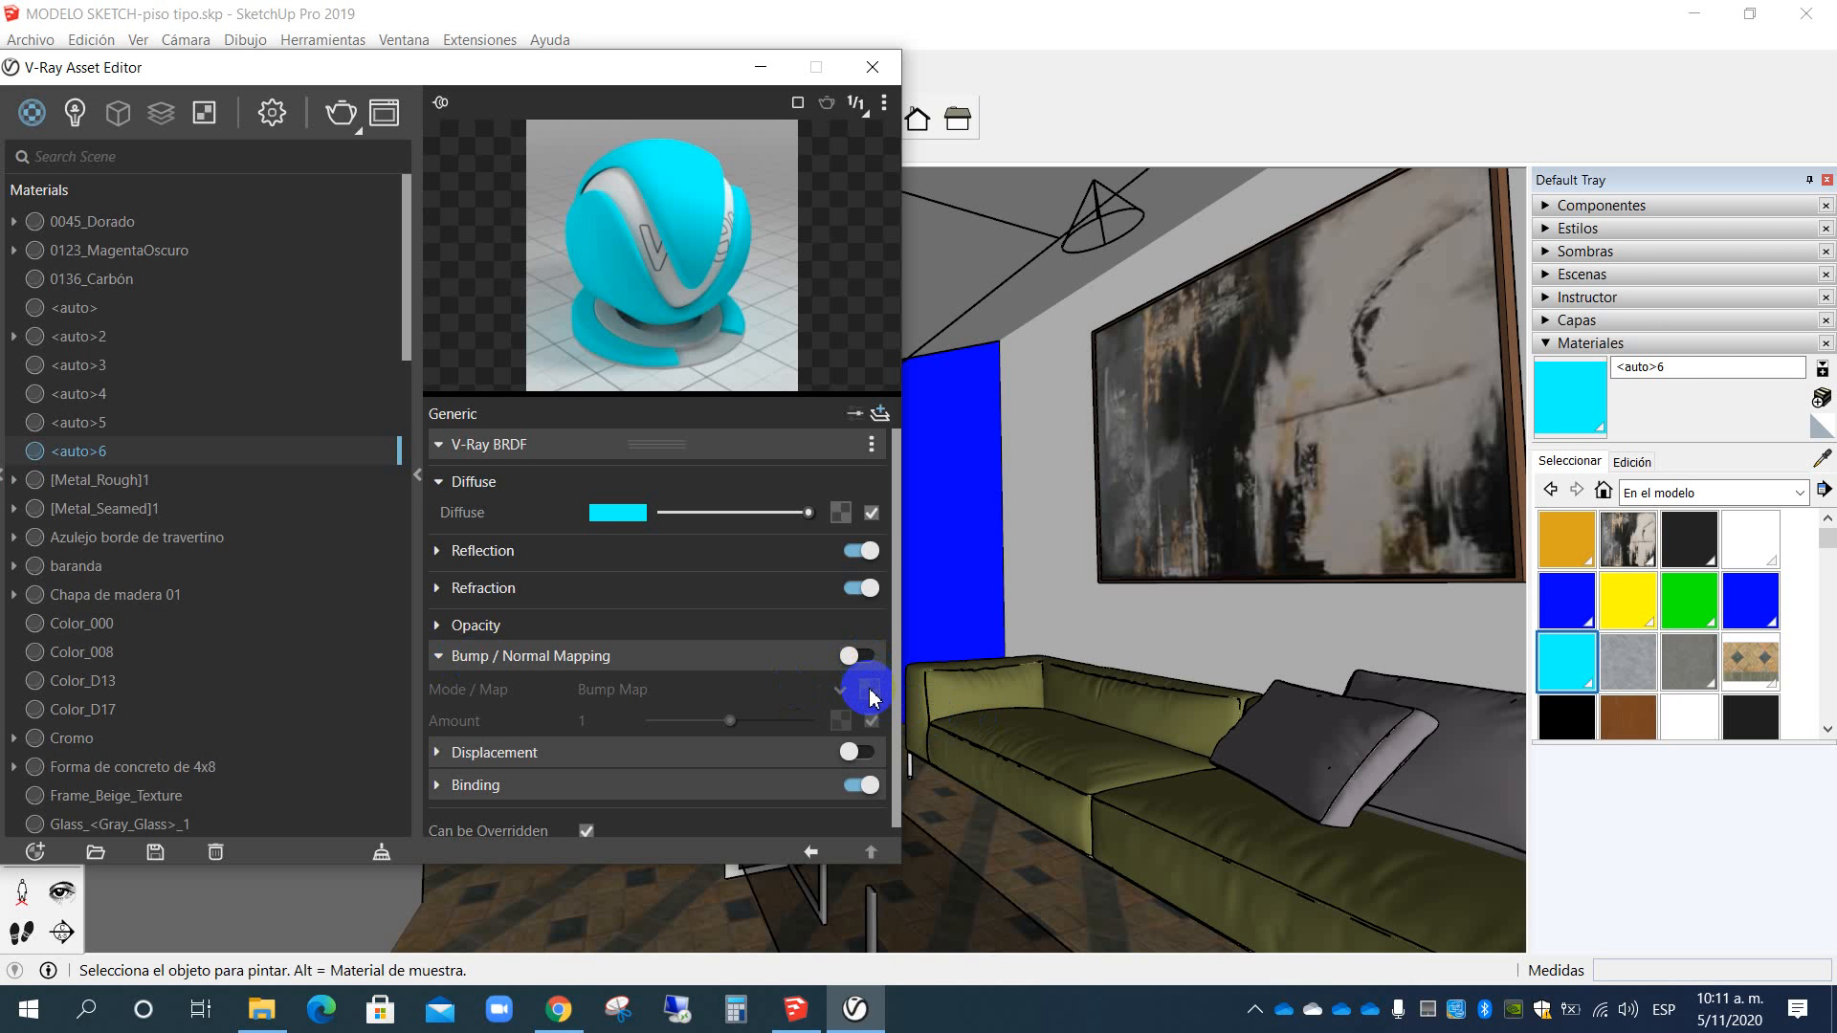
click(864, 657)
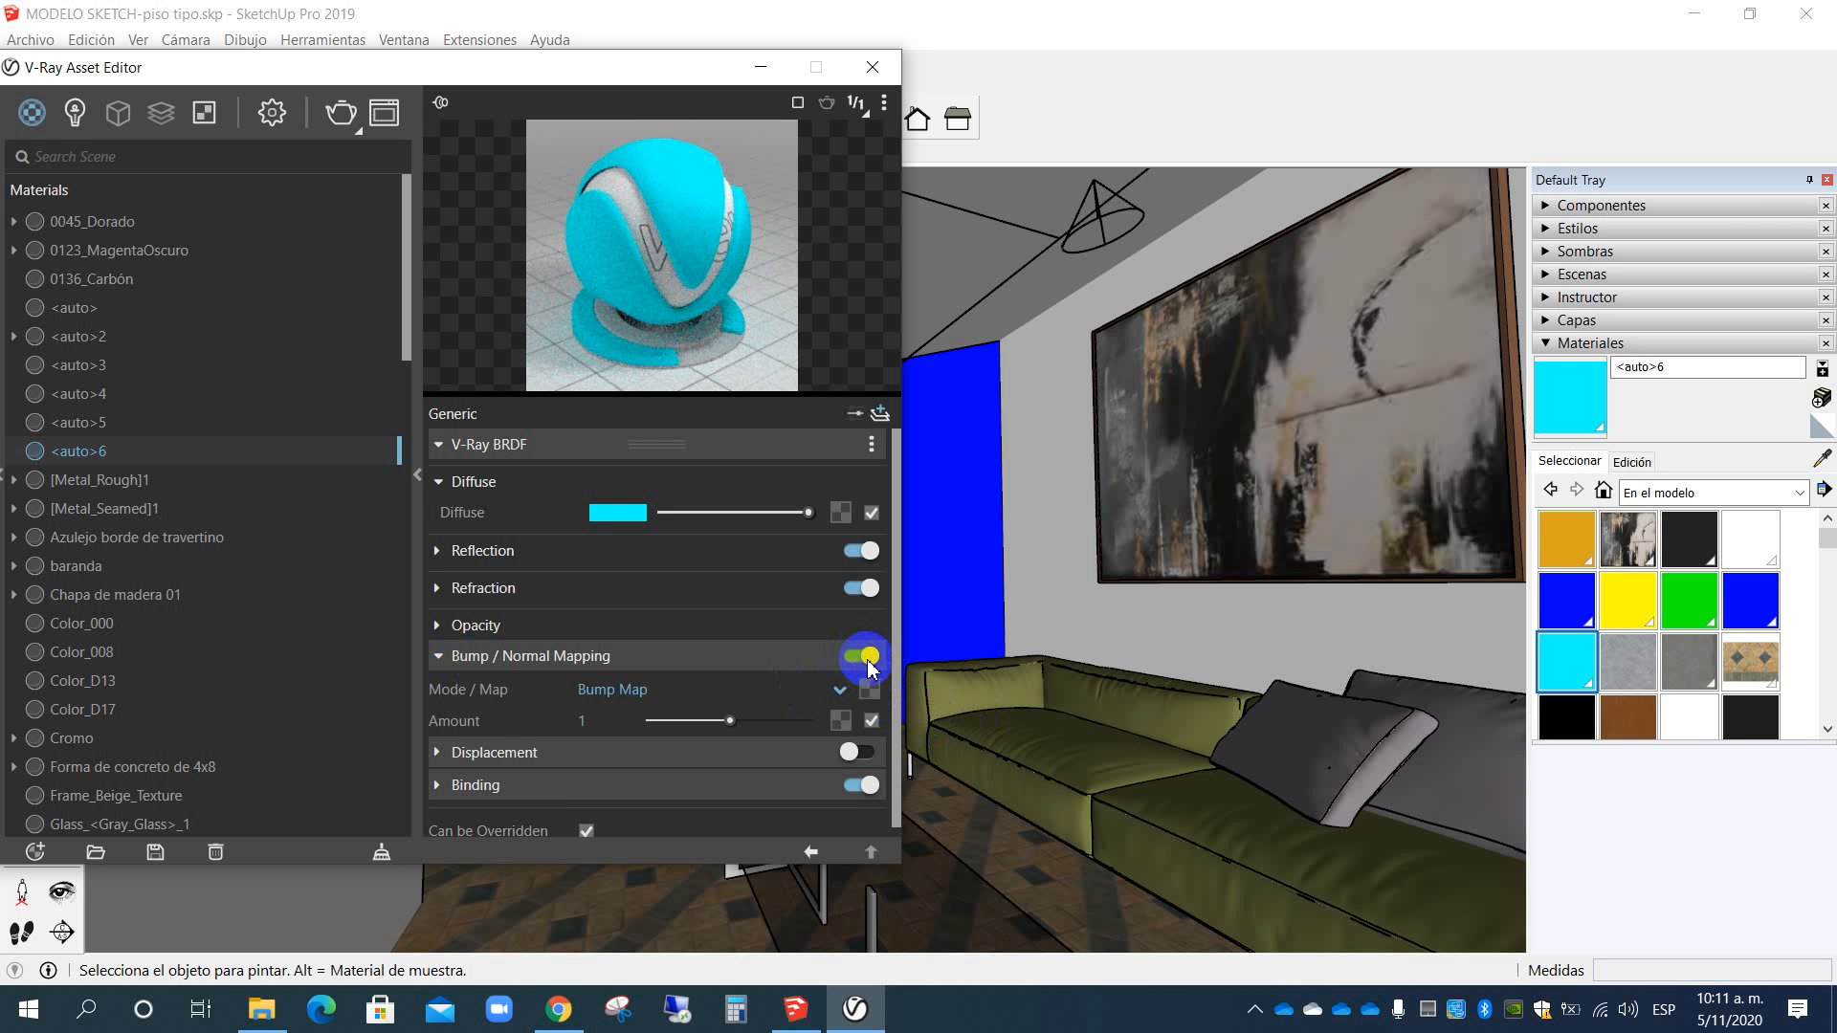
click(870, 690)
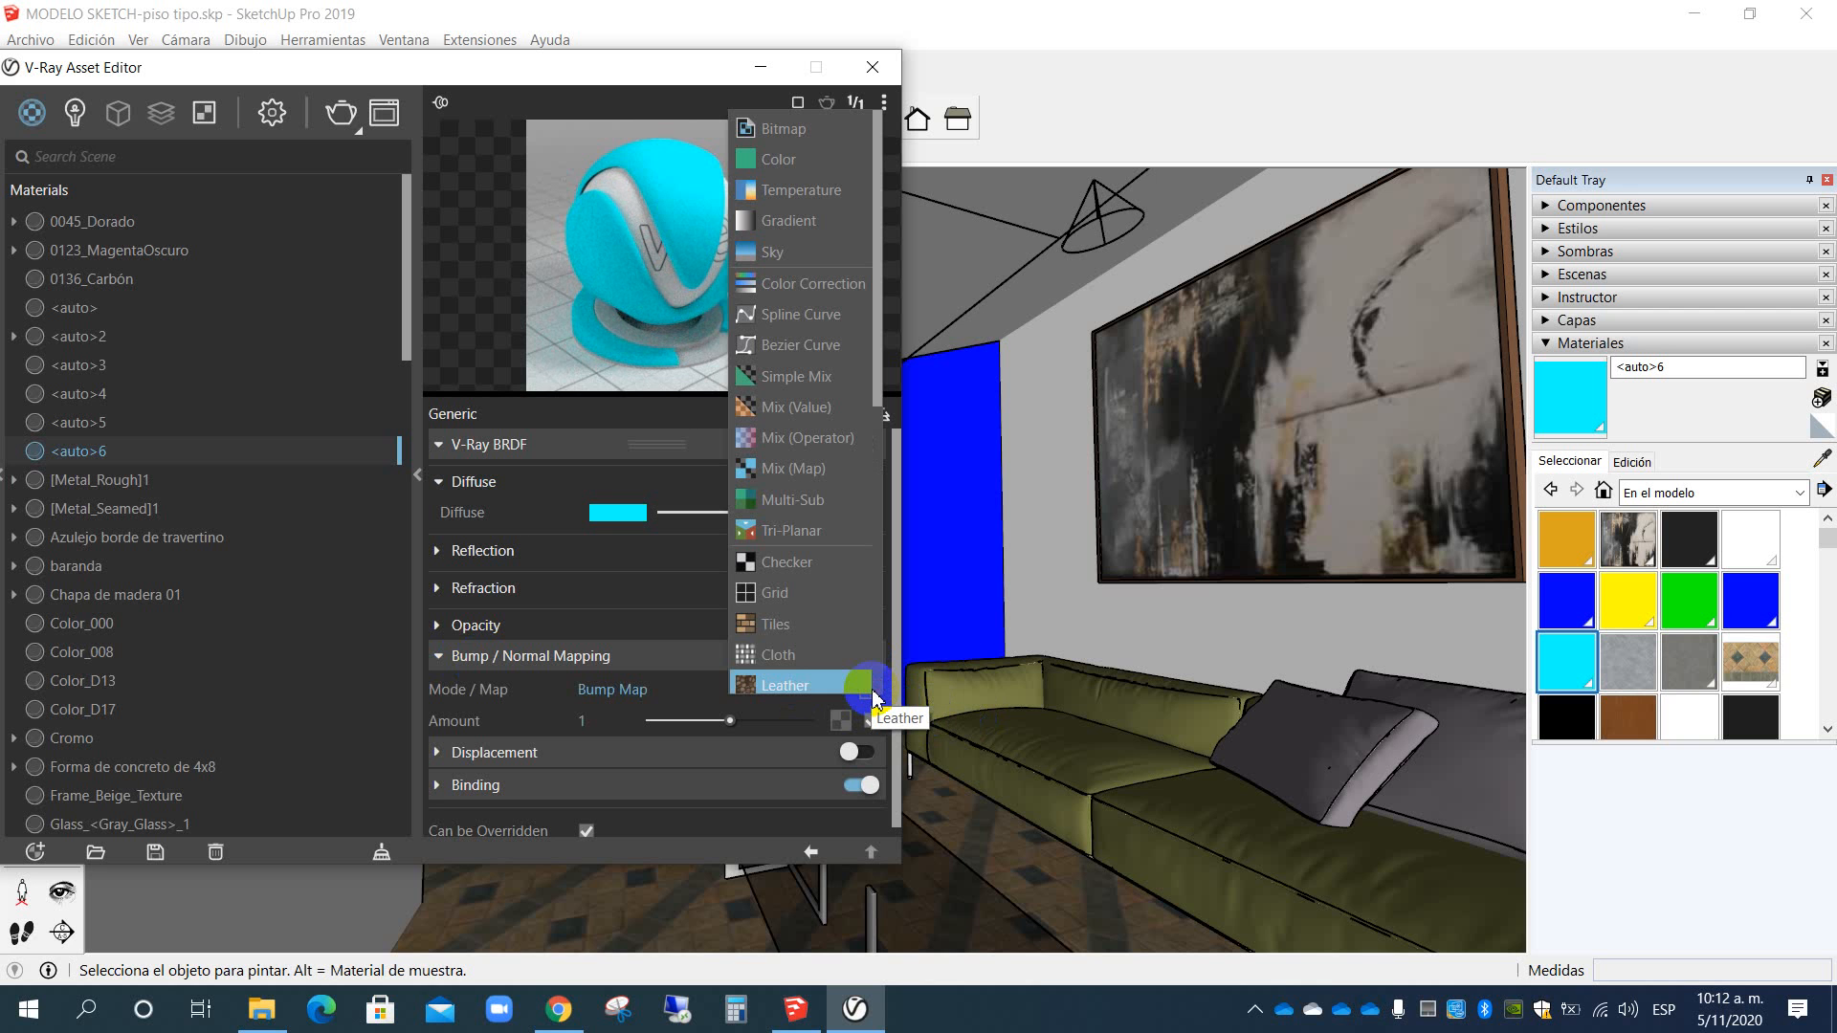
click(791, 132)
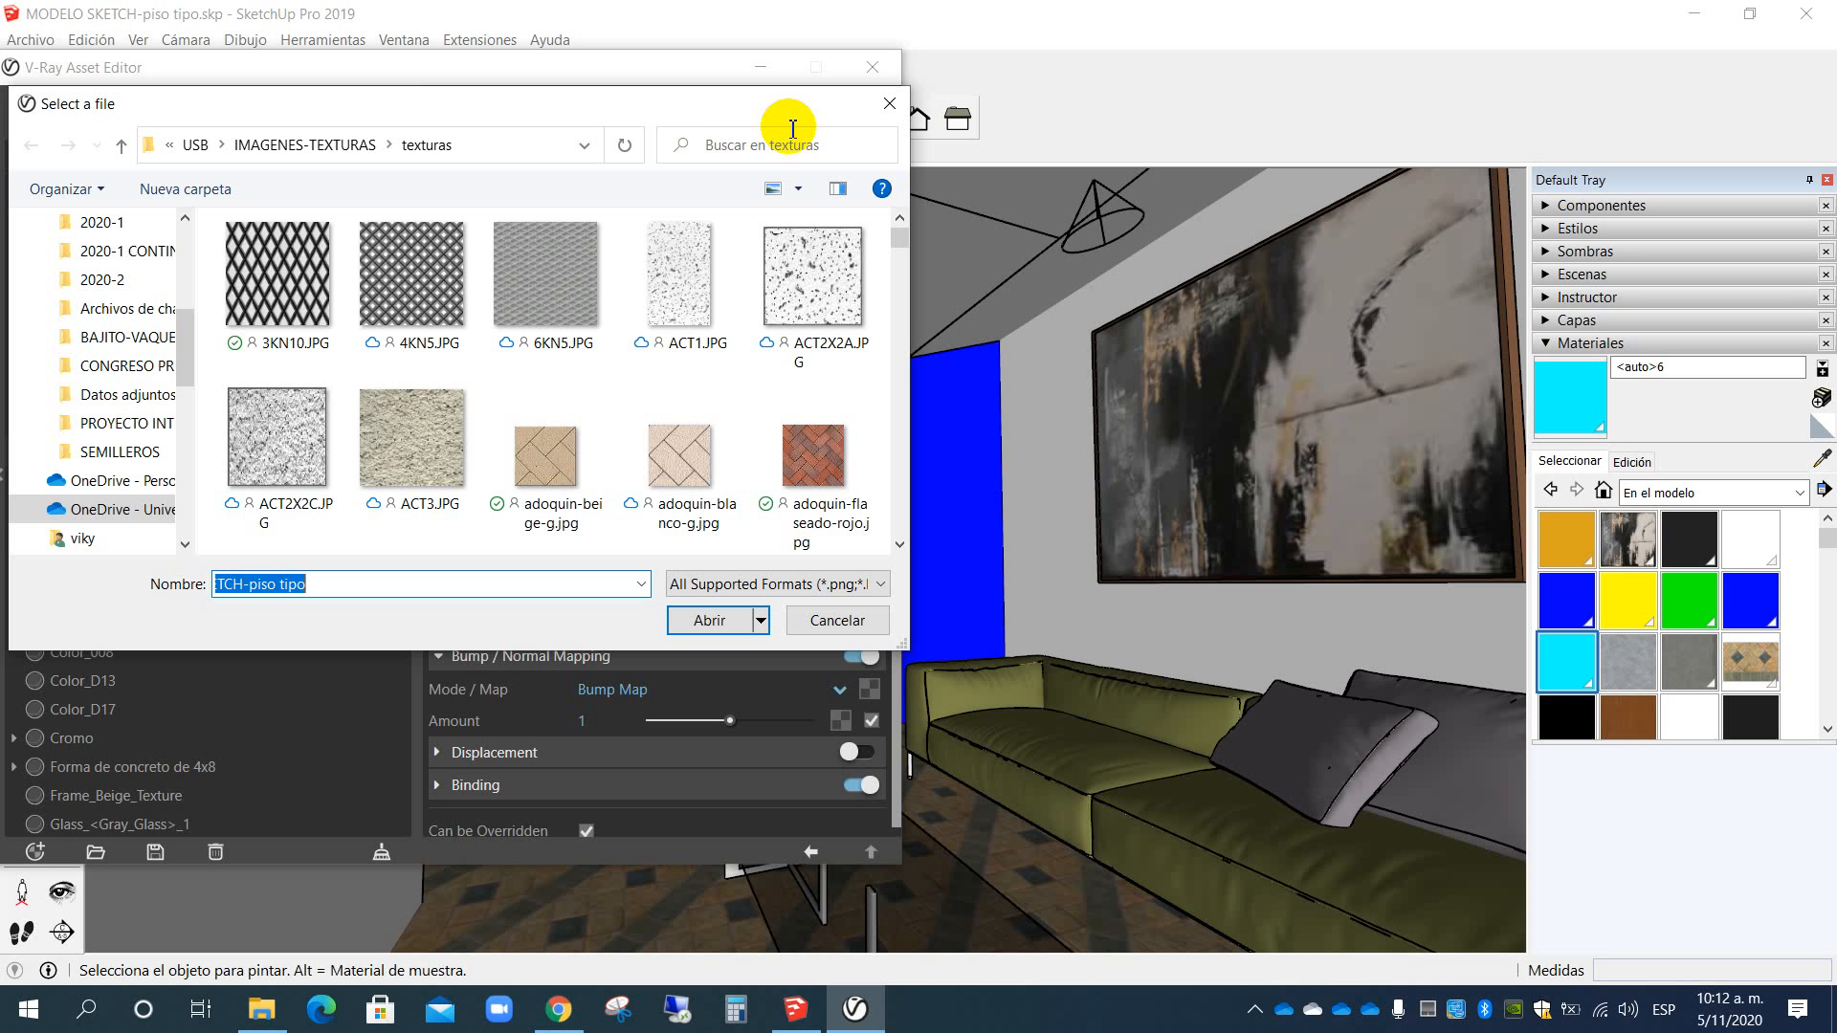
click(824, 268)
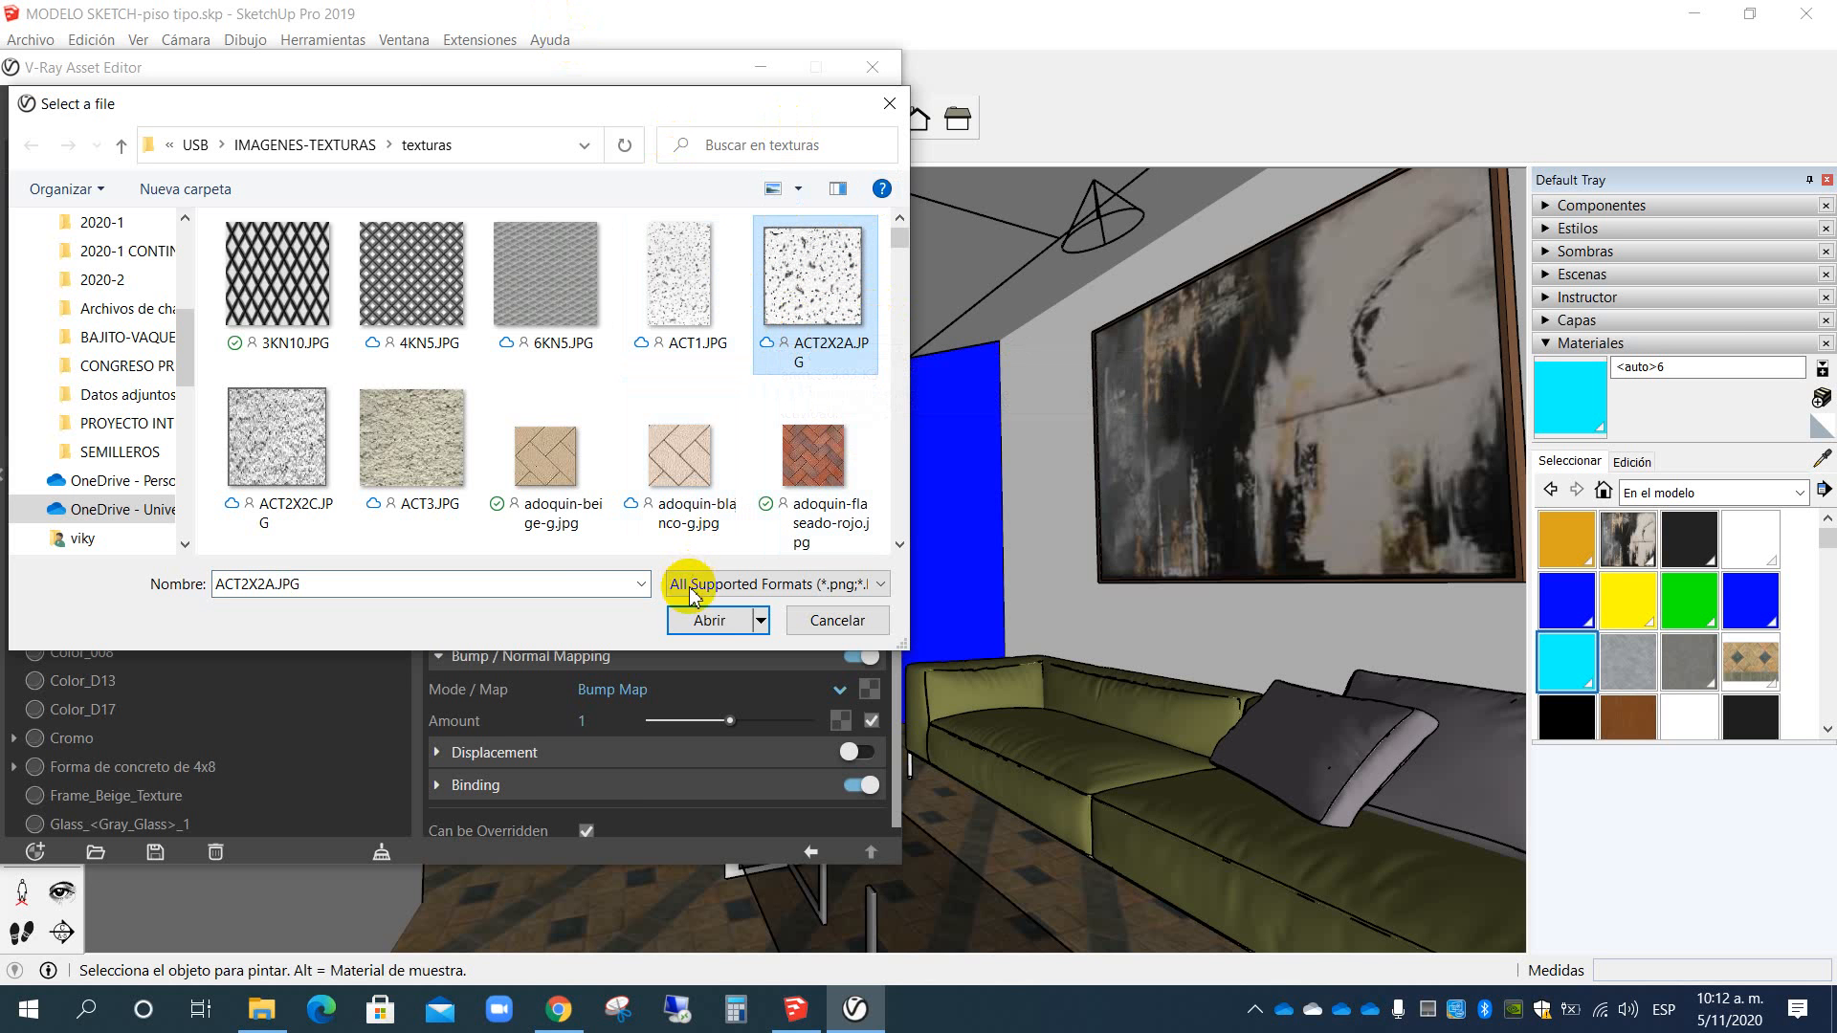
click(705, 620)
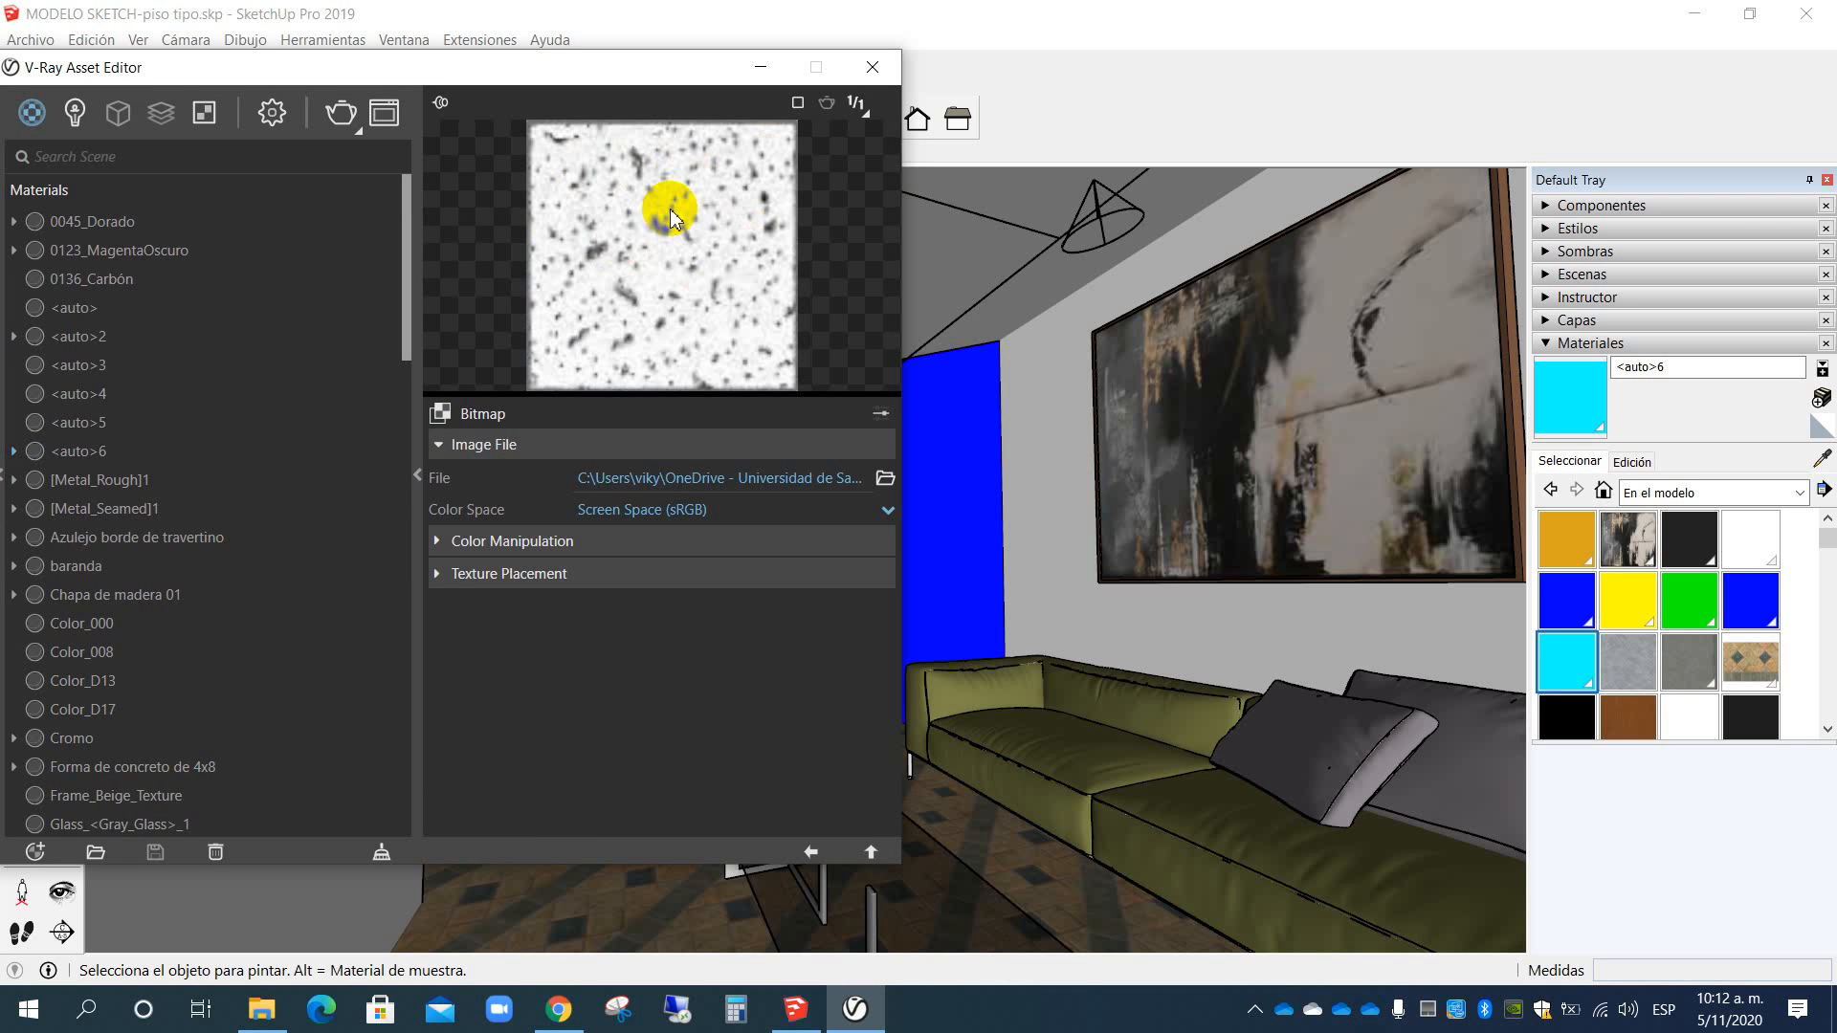
Step: Inspect the bump bitmap's Texture Placement settings and return to the <auto>6 material properties
click(438, 574)
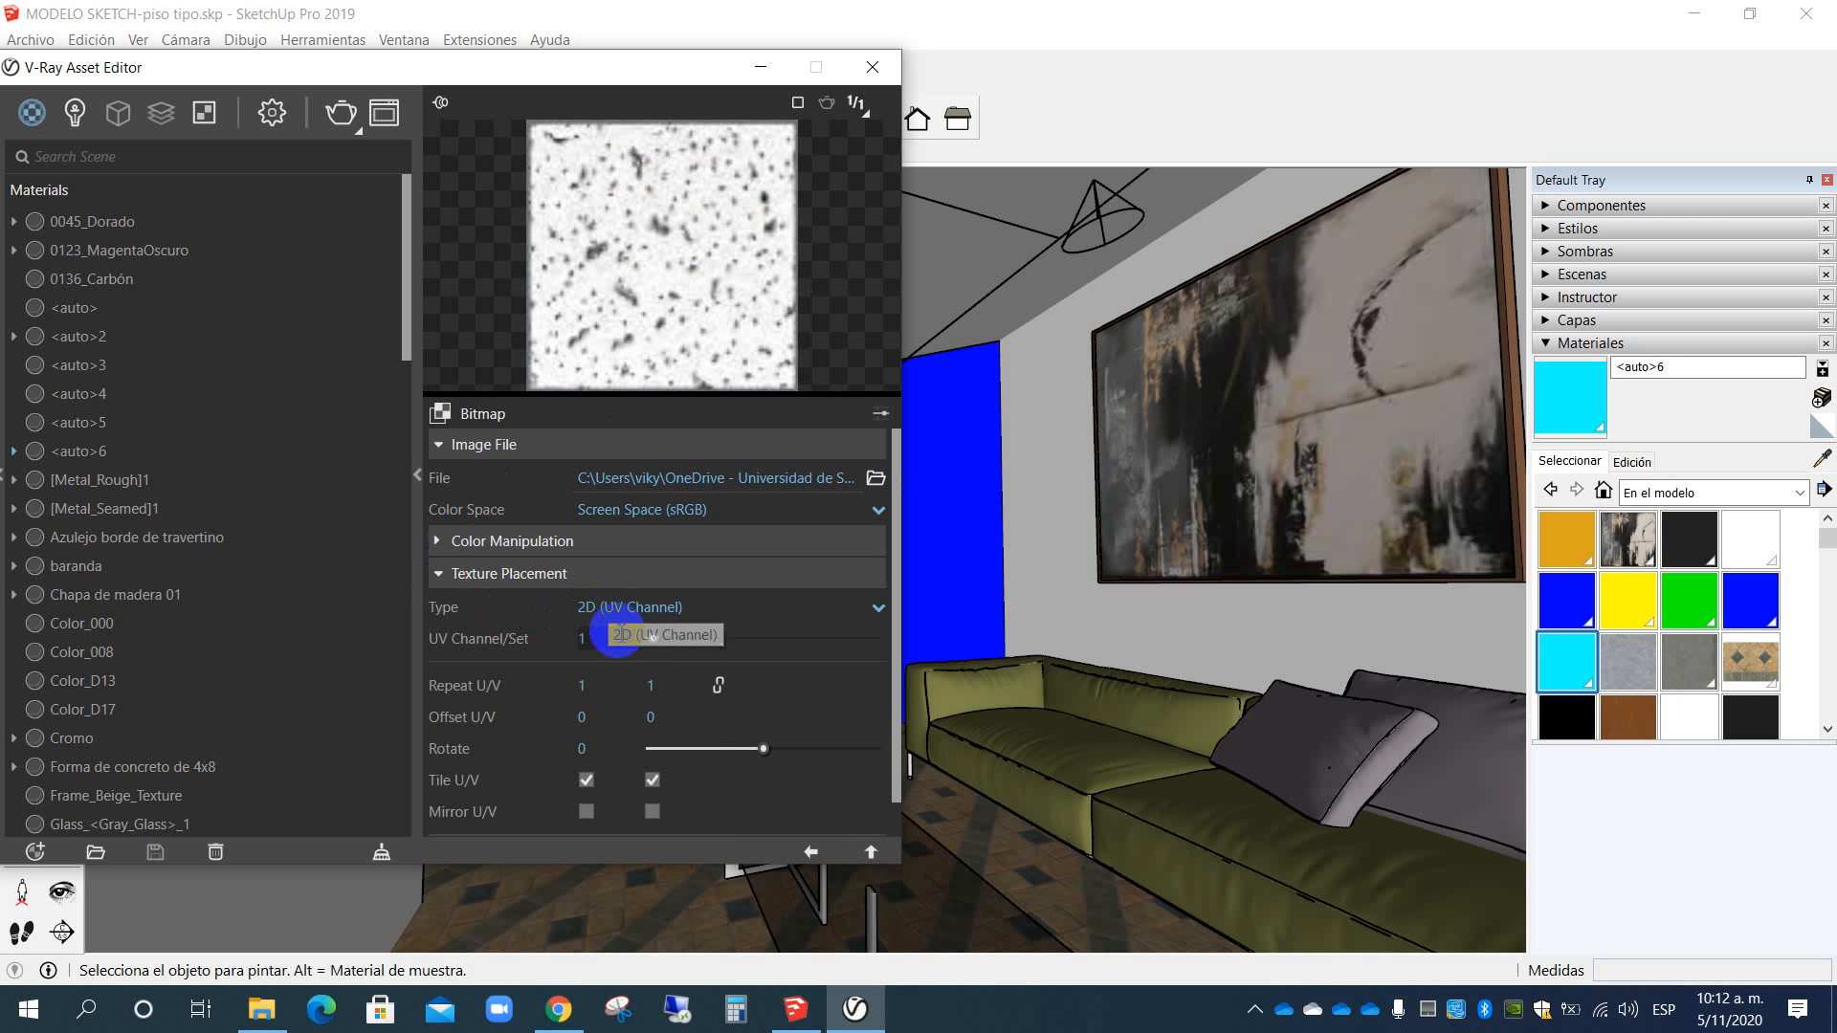
click(810, 853)
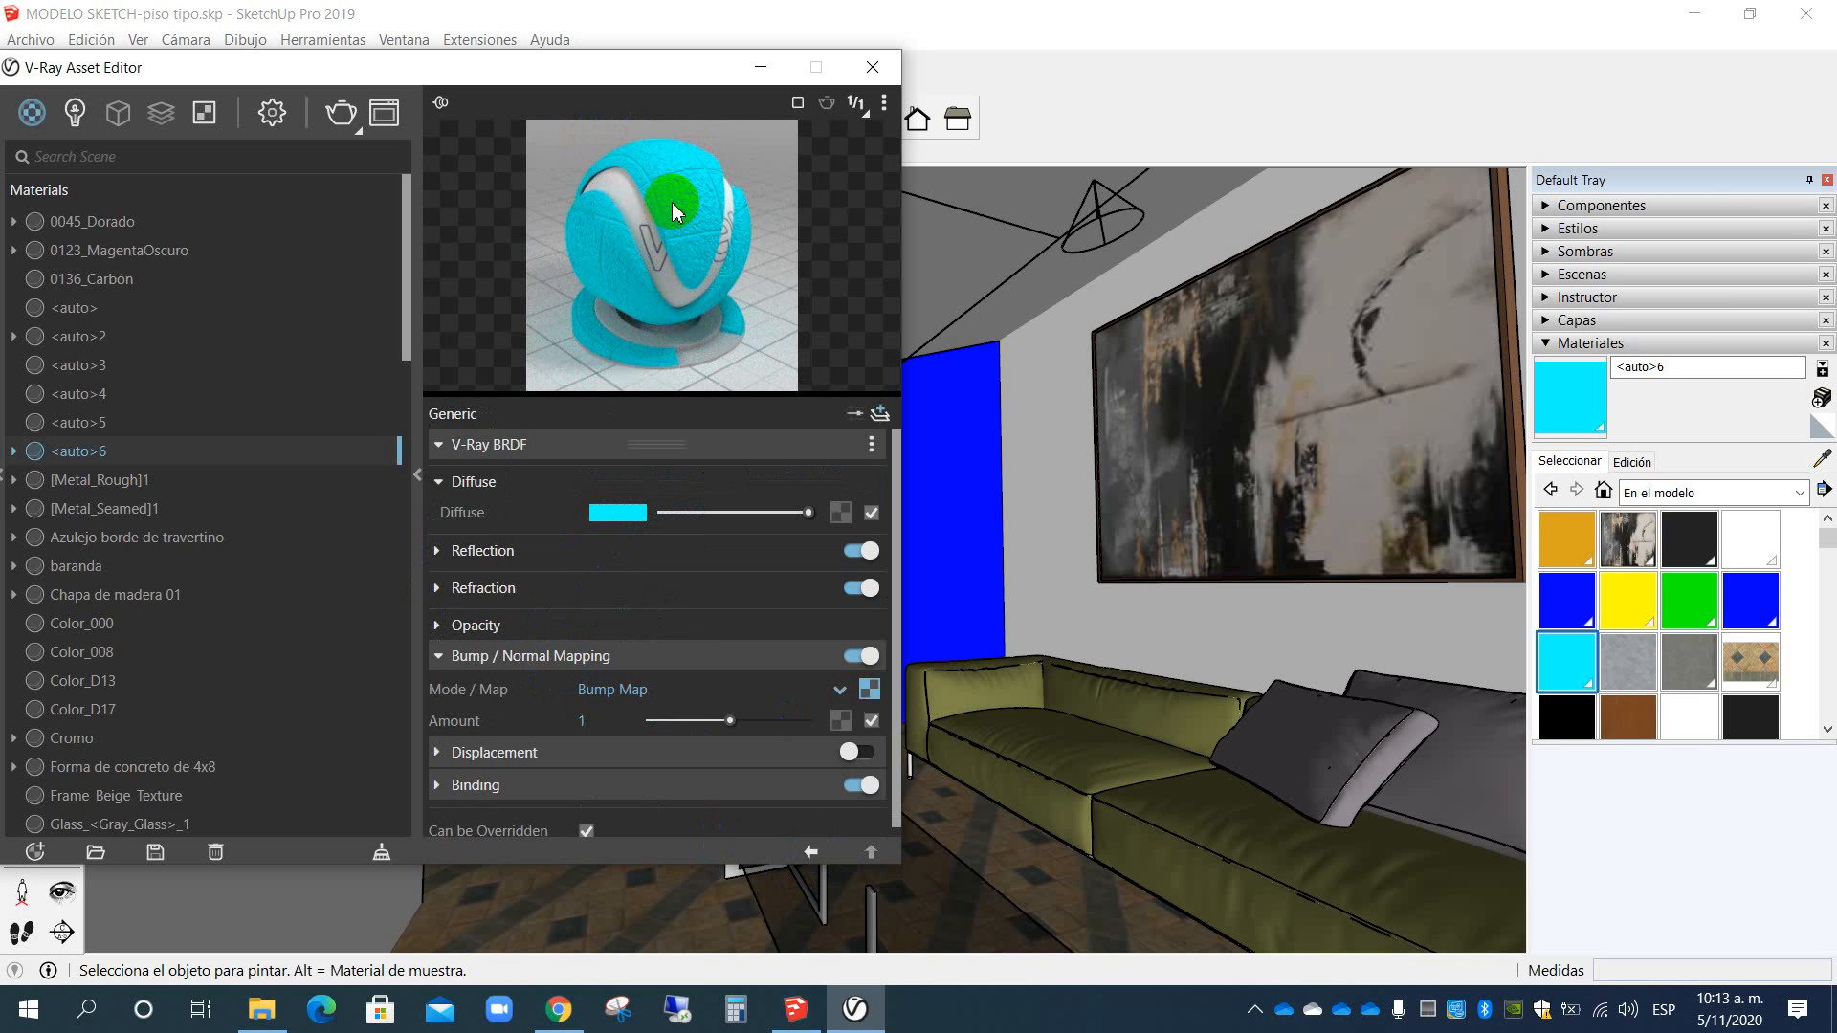
click(869, 689)
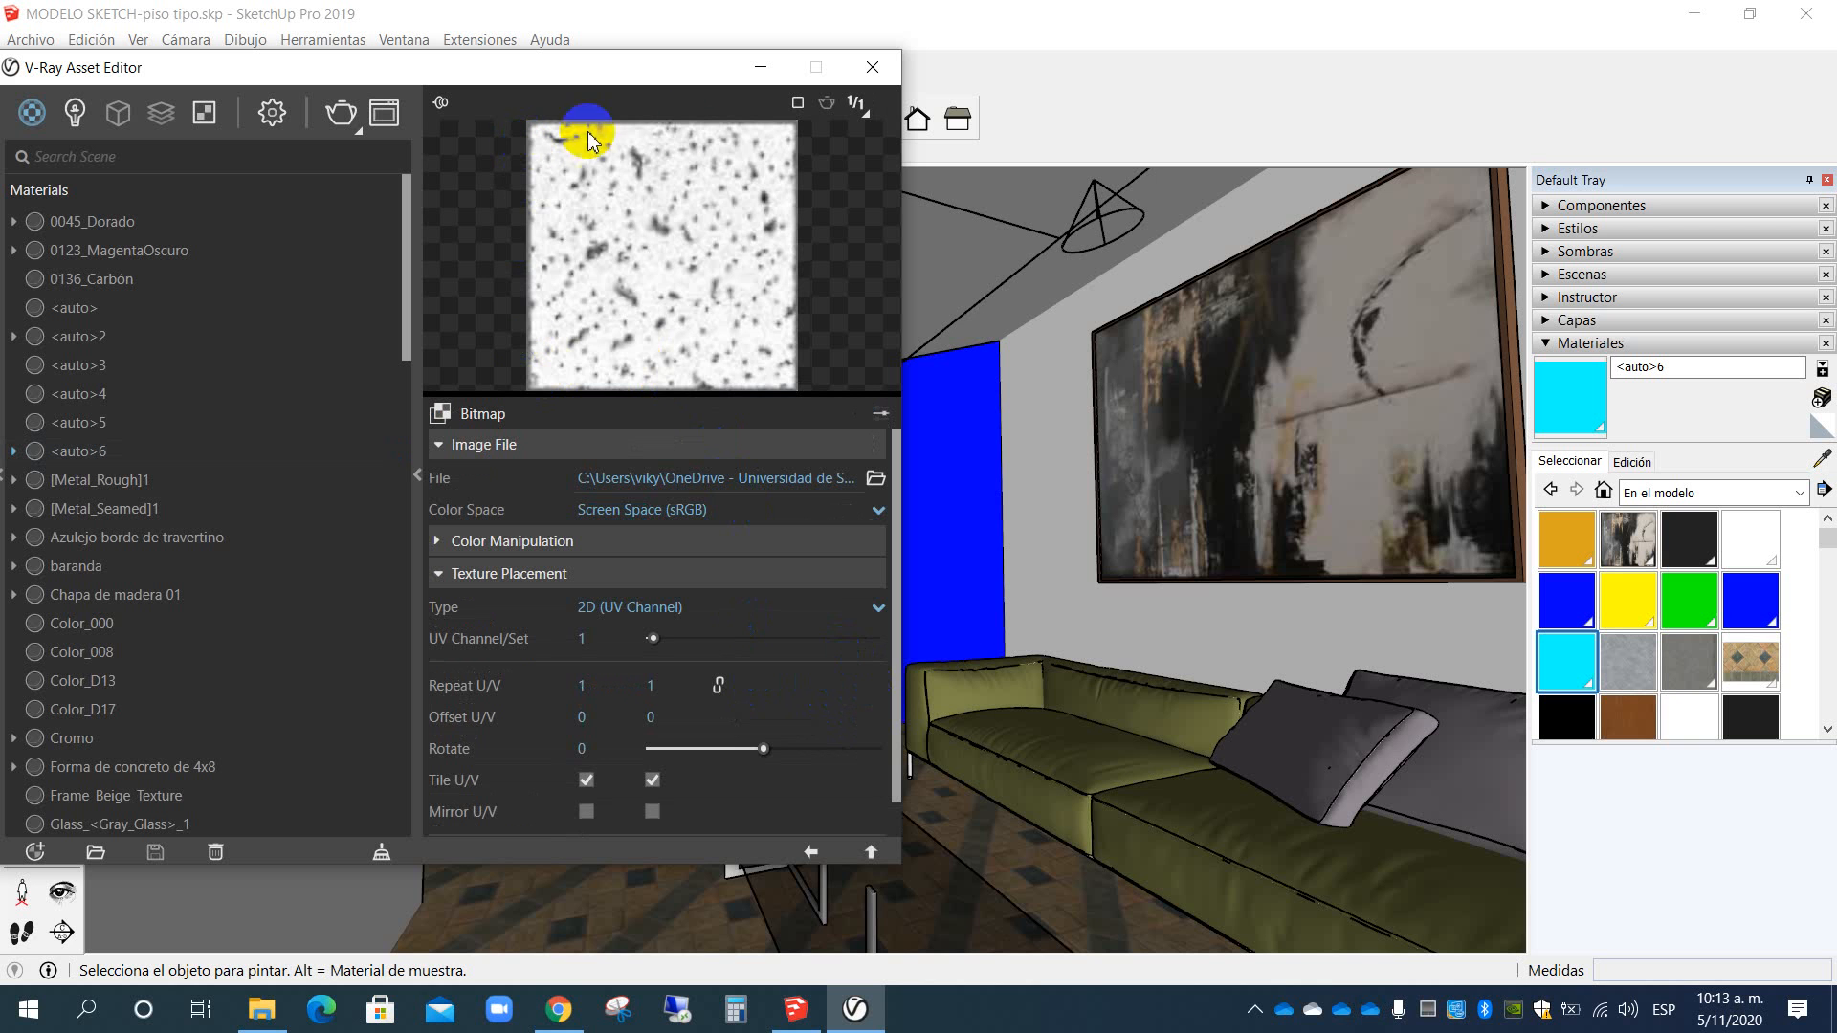
click(810, 852)
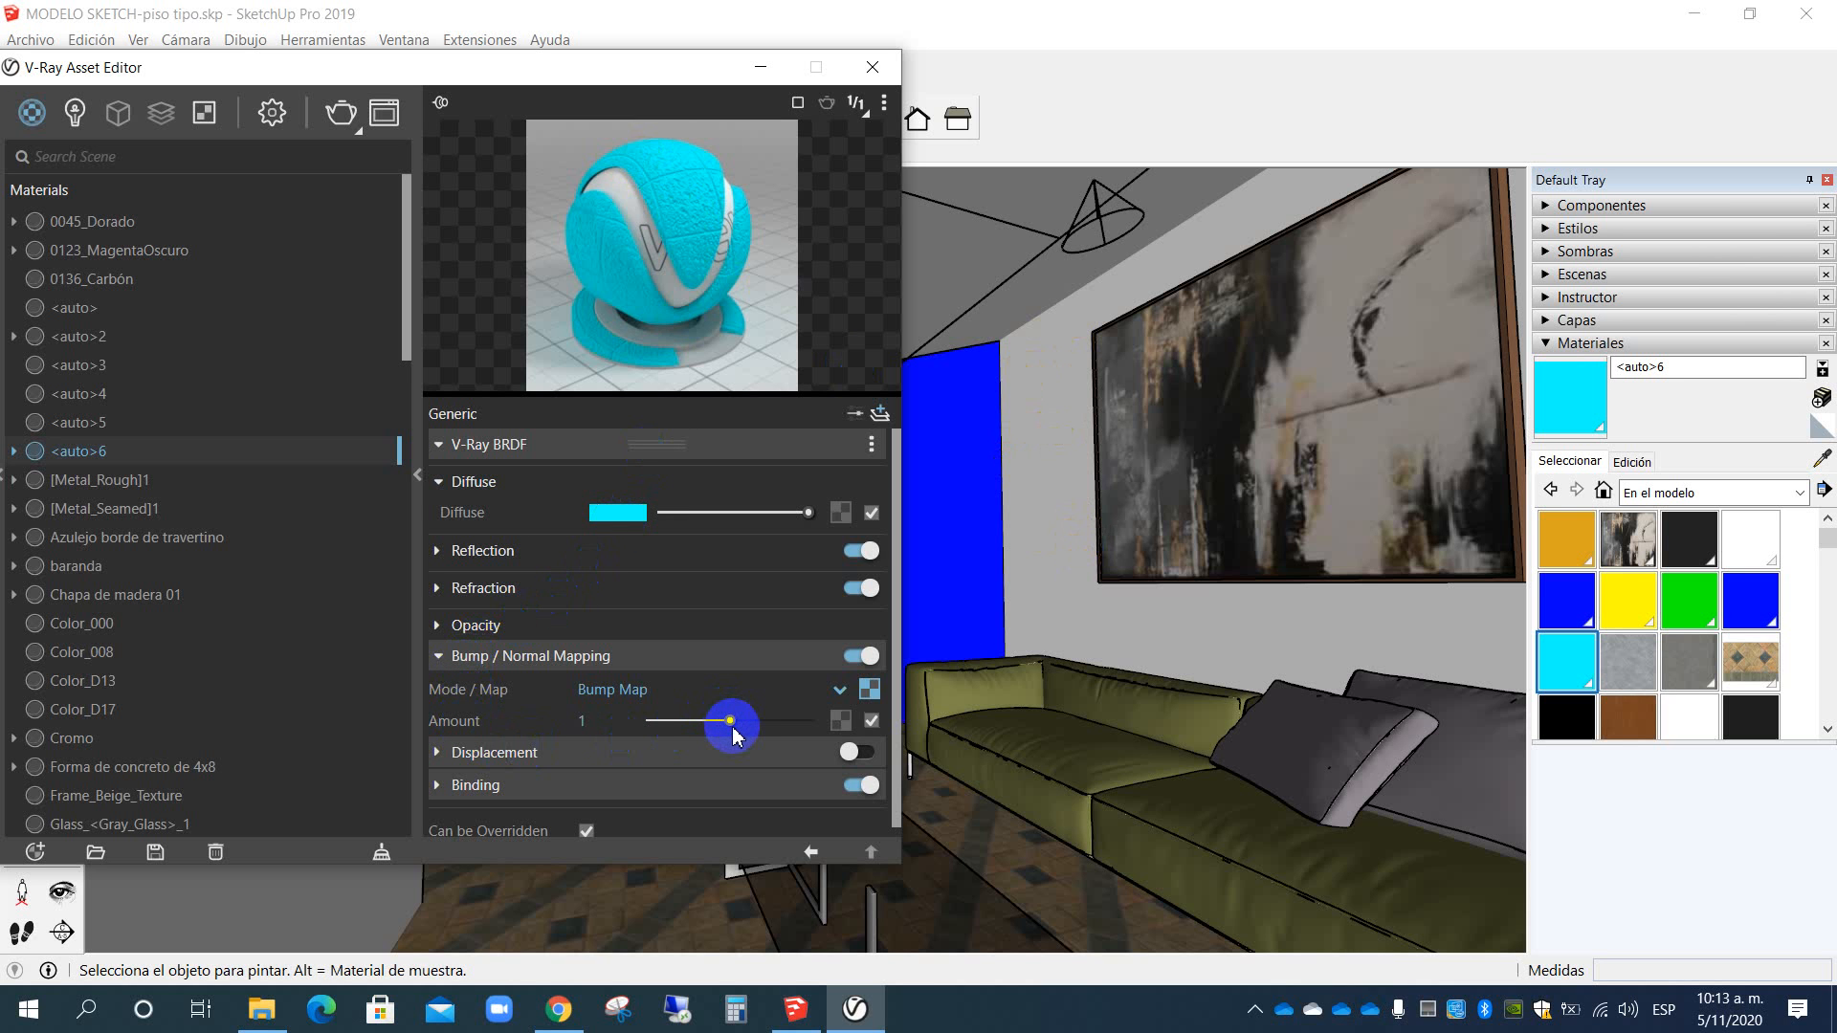
Step: Try bump amounts of 1,43, 1,92 and 0,5 on <auto>6, settle on 0,71, and collapse the bump settings
drag(735, 724, 763, 724)
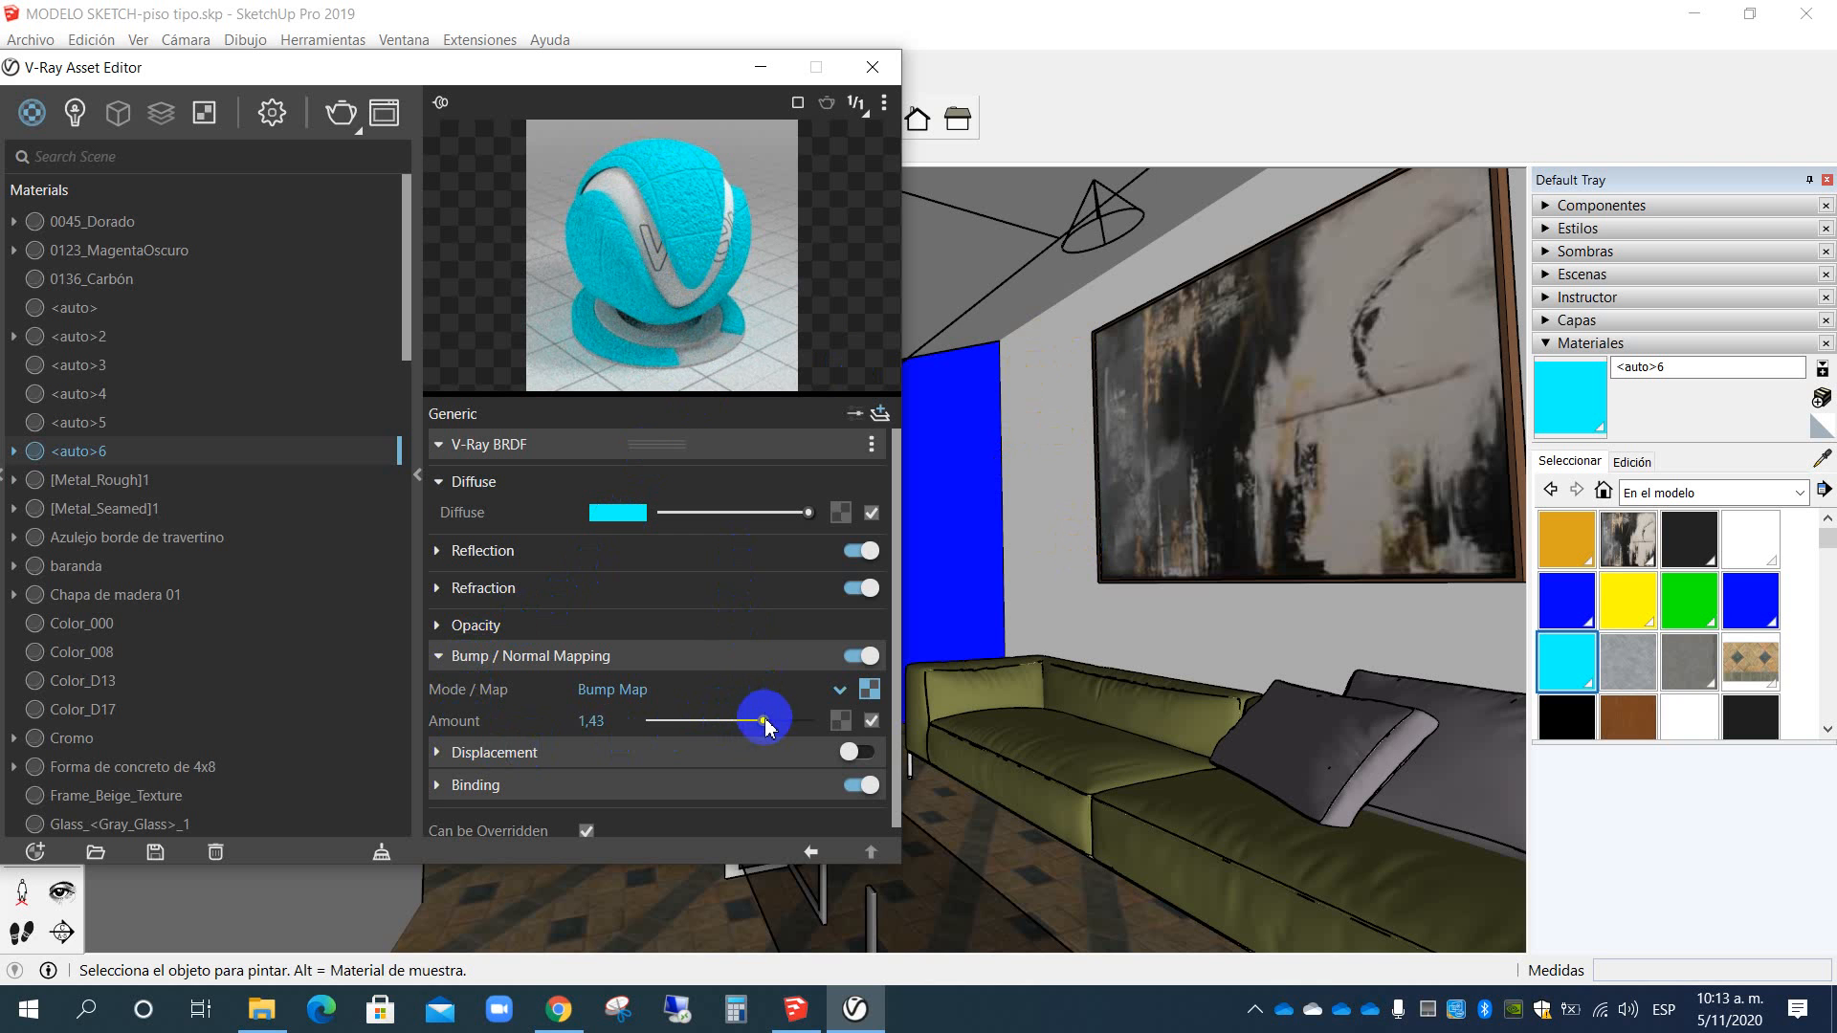
drag(766, 724, 802, 722)
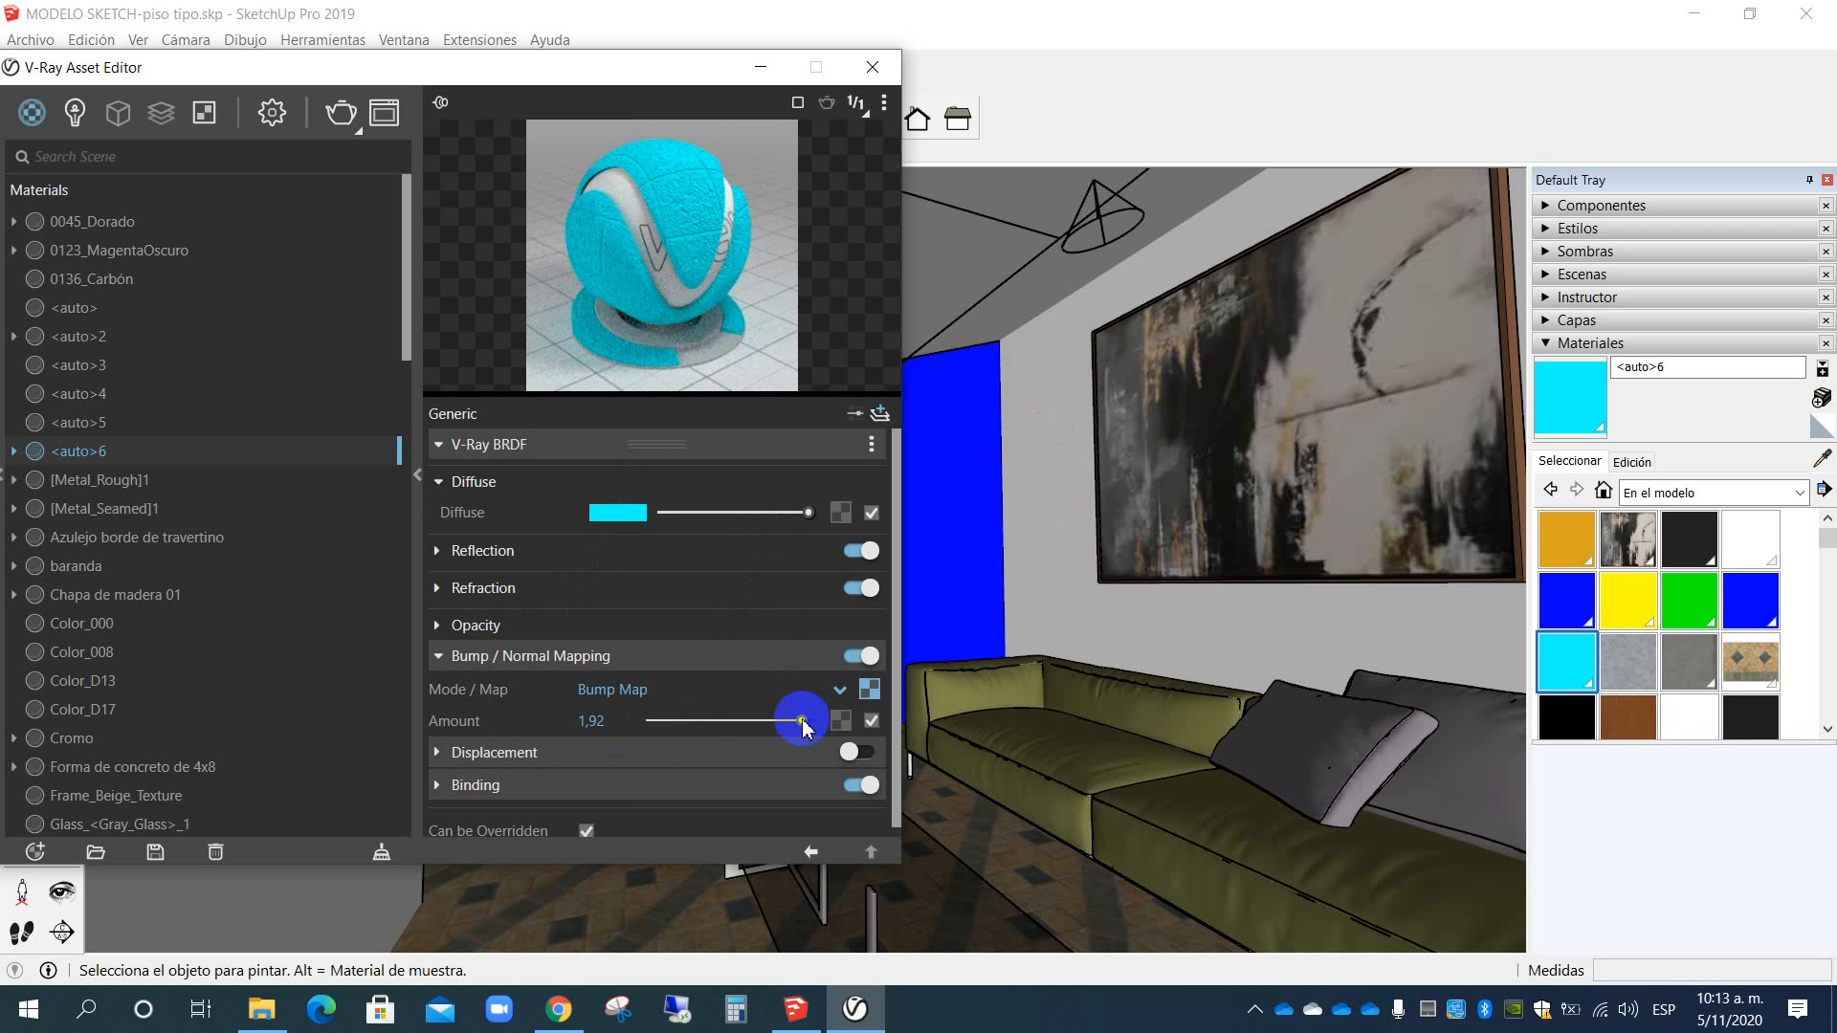
drag(802, 723, 689, 722)
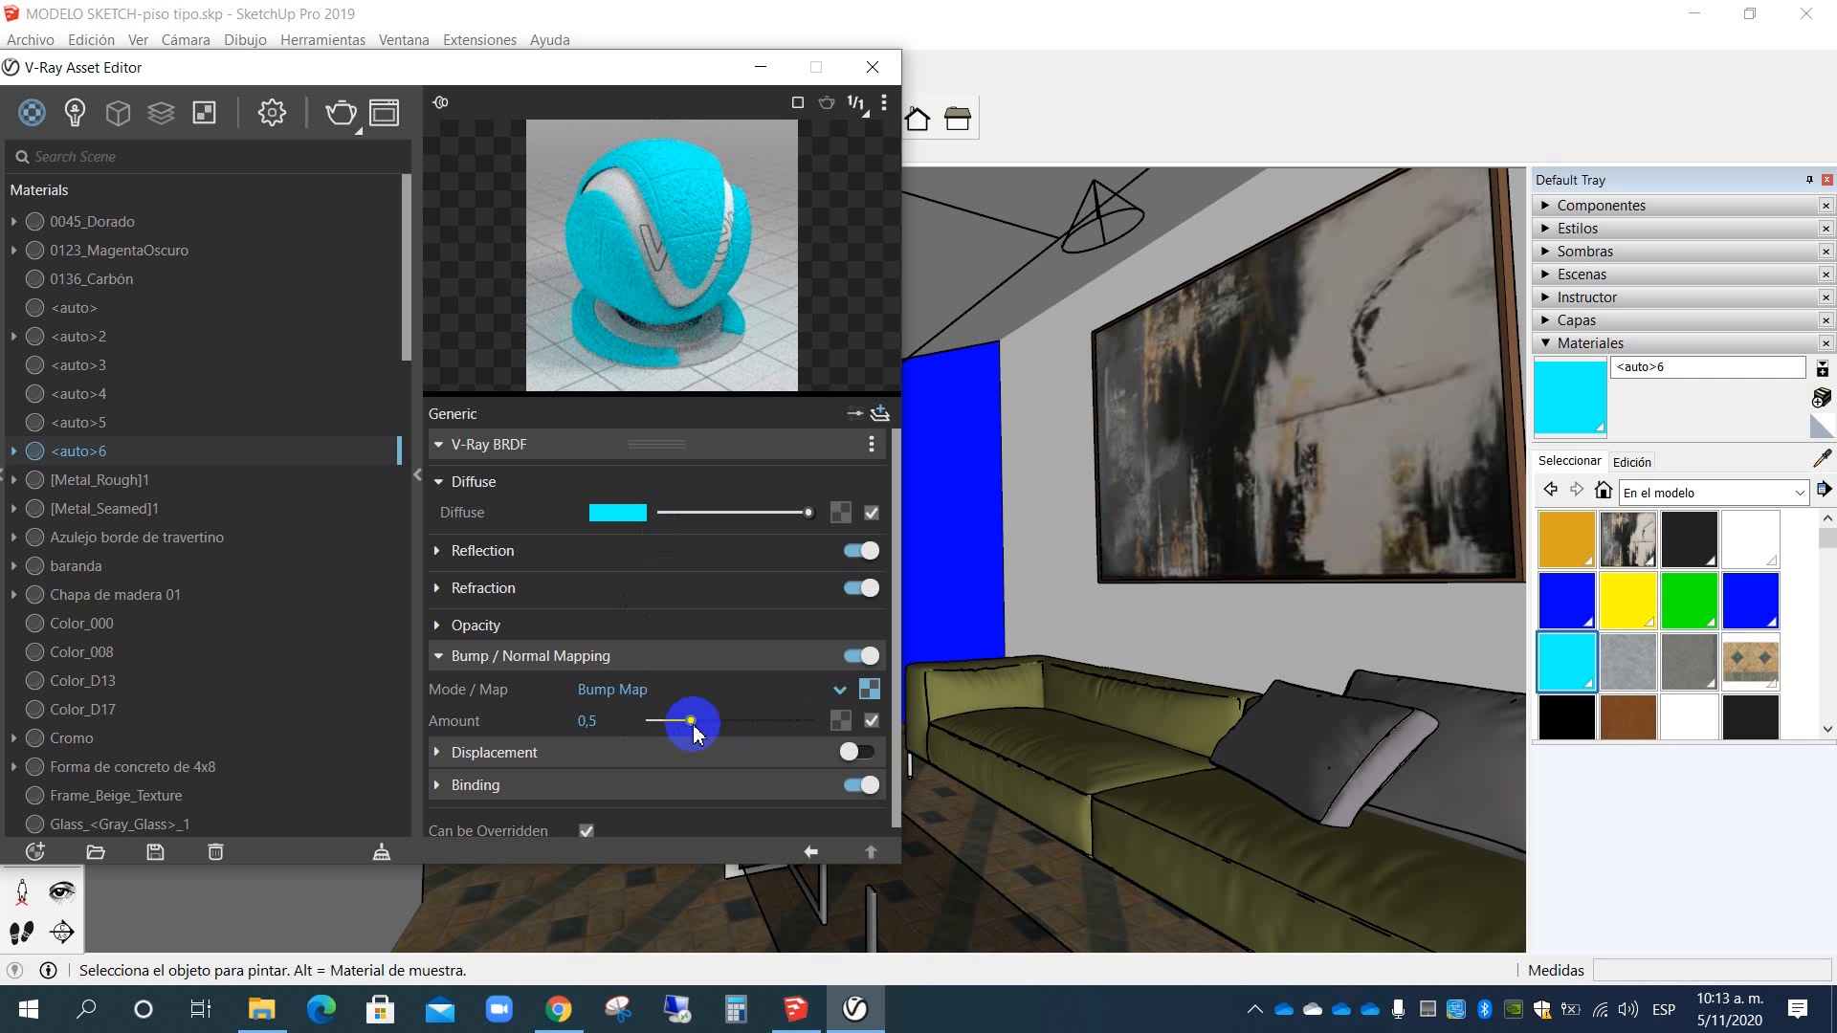
drag(691, 722, 709, 724)
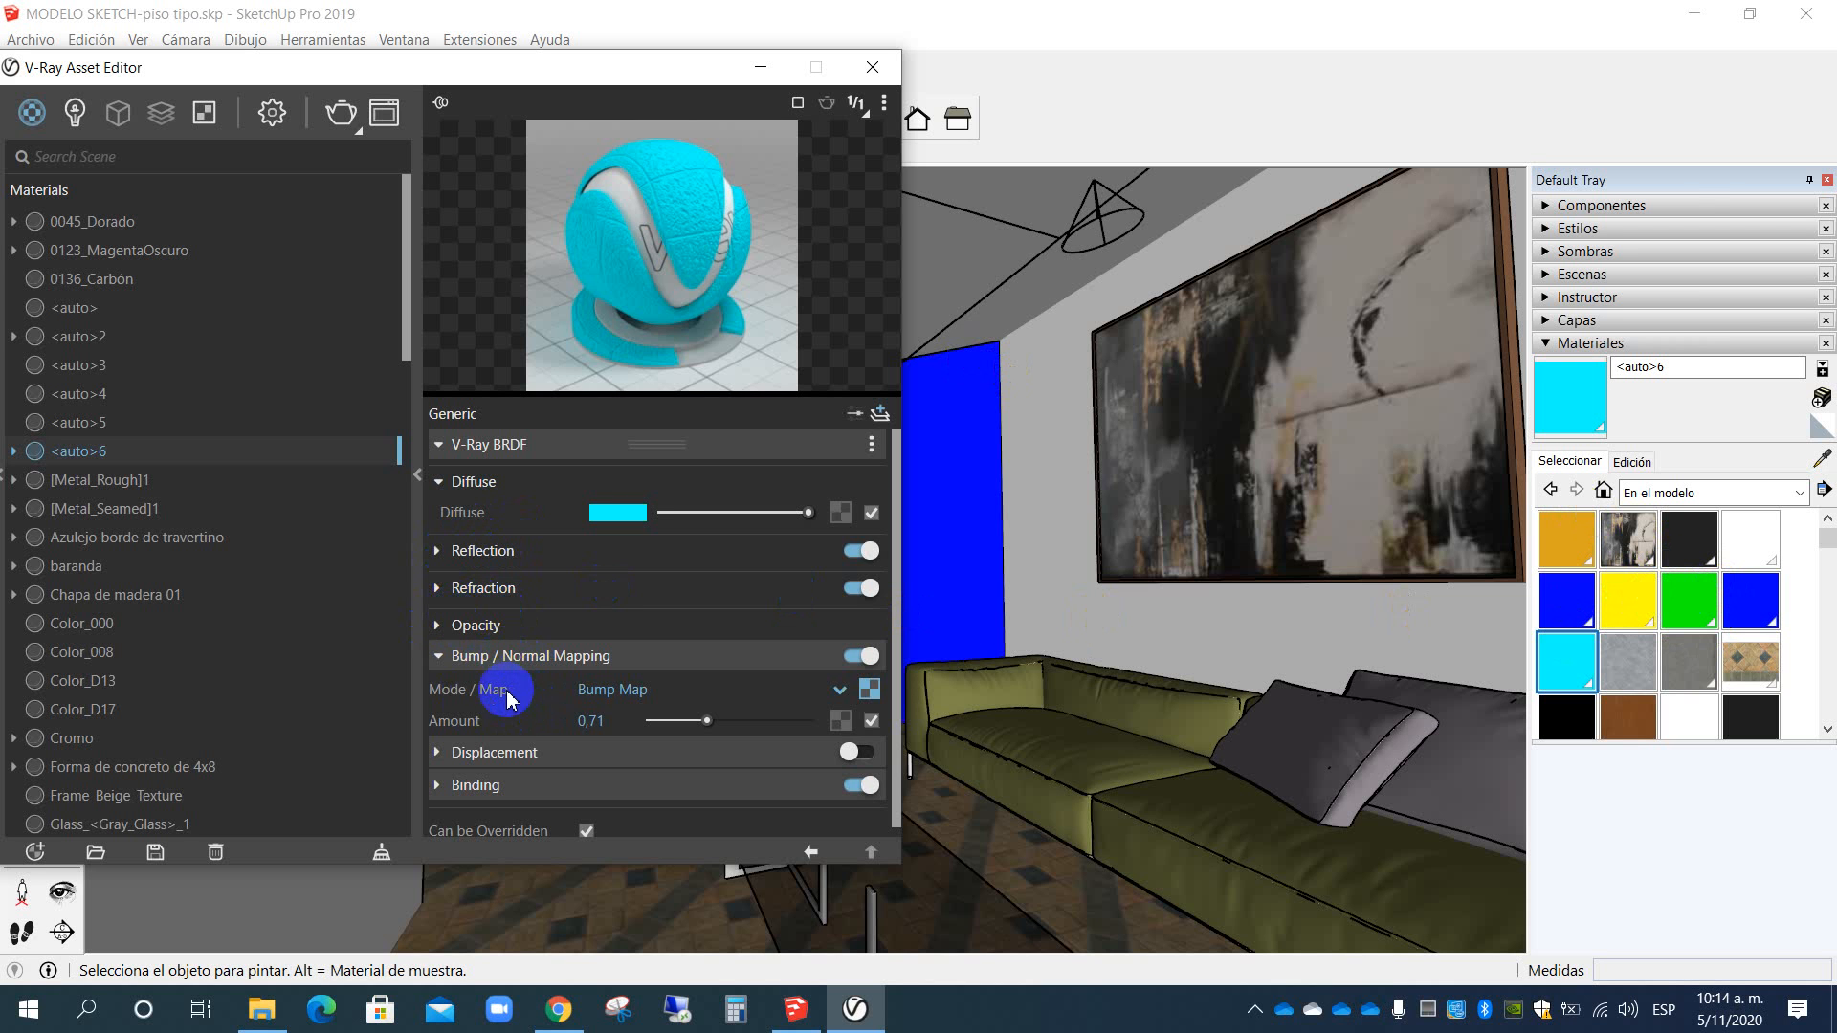
click(437, 658)
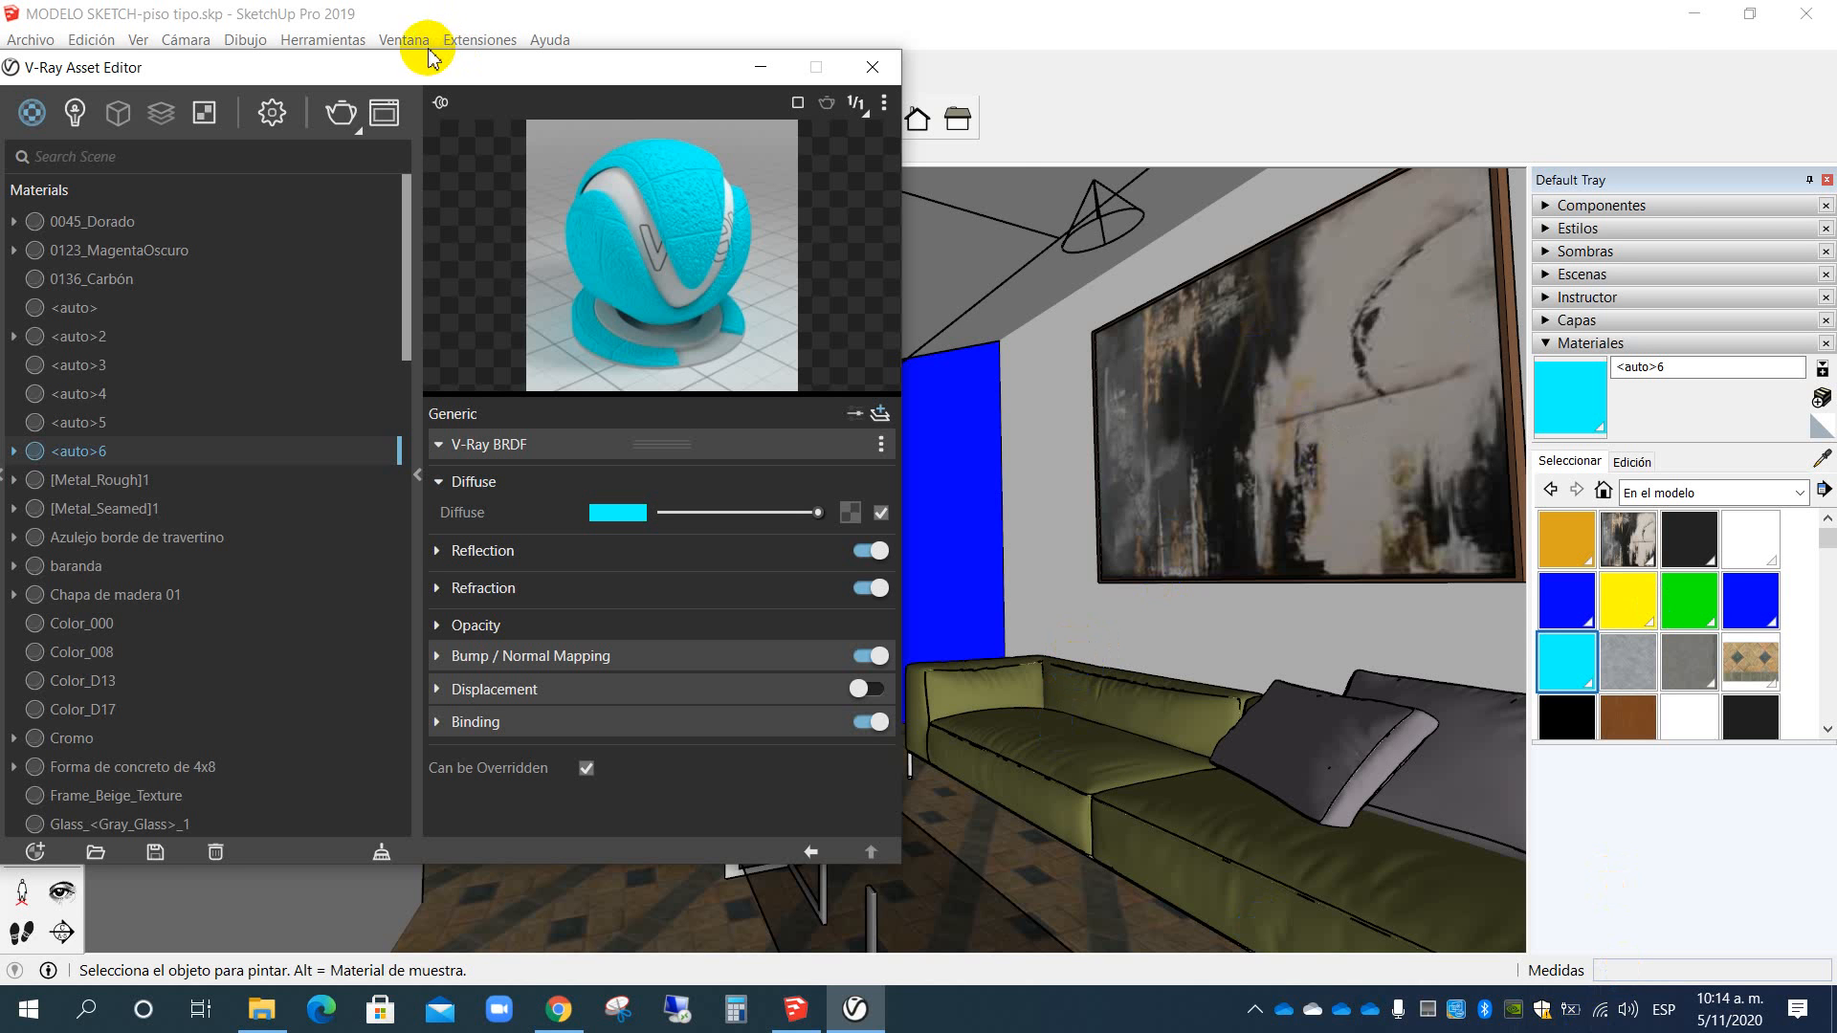
Step: Move the V-Ray Asset Editor over the model view, open its material library, and expand the Materials categories
drag(401, 67, 607, 76)
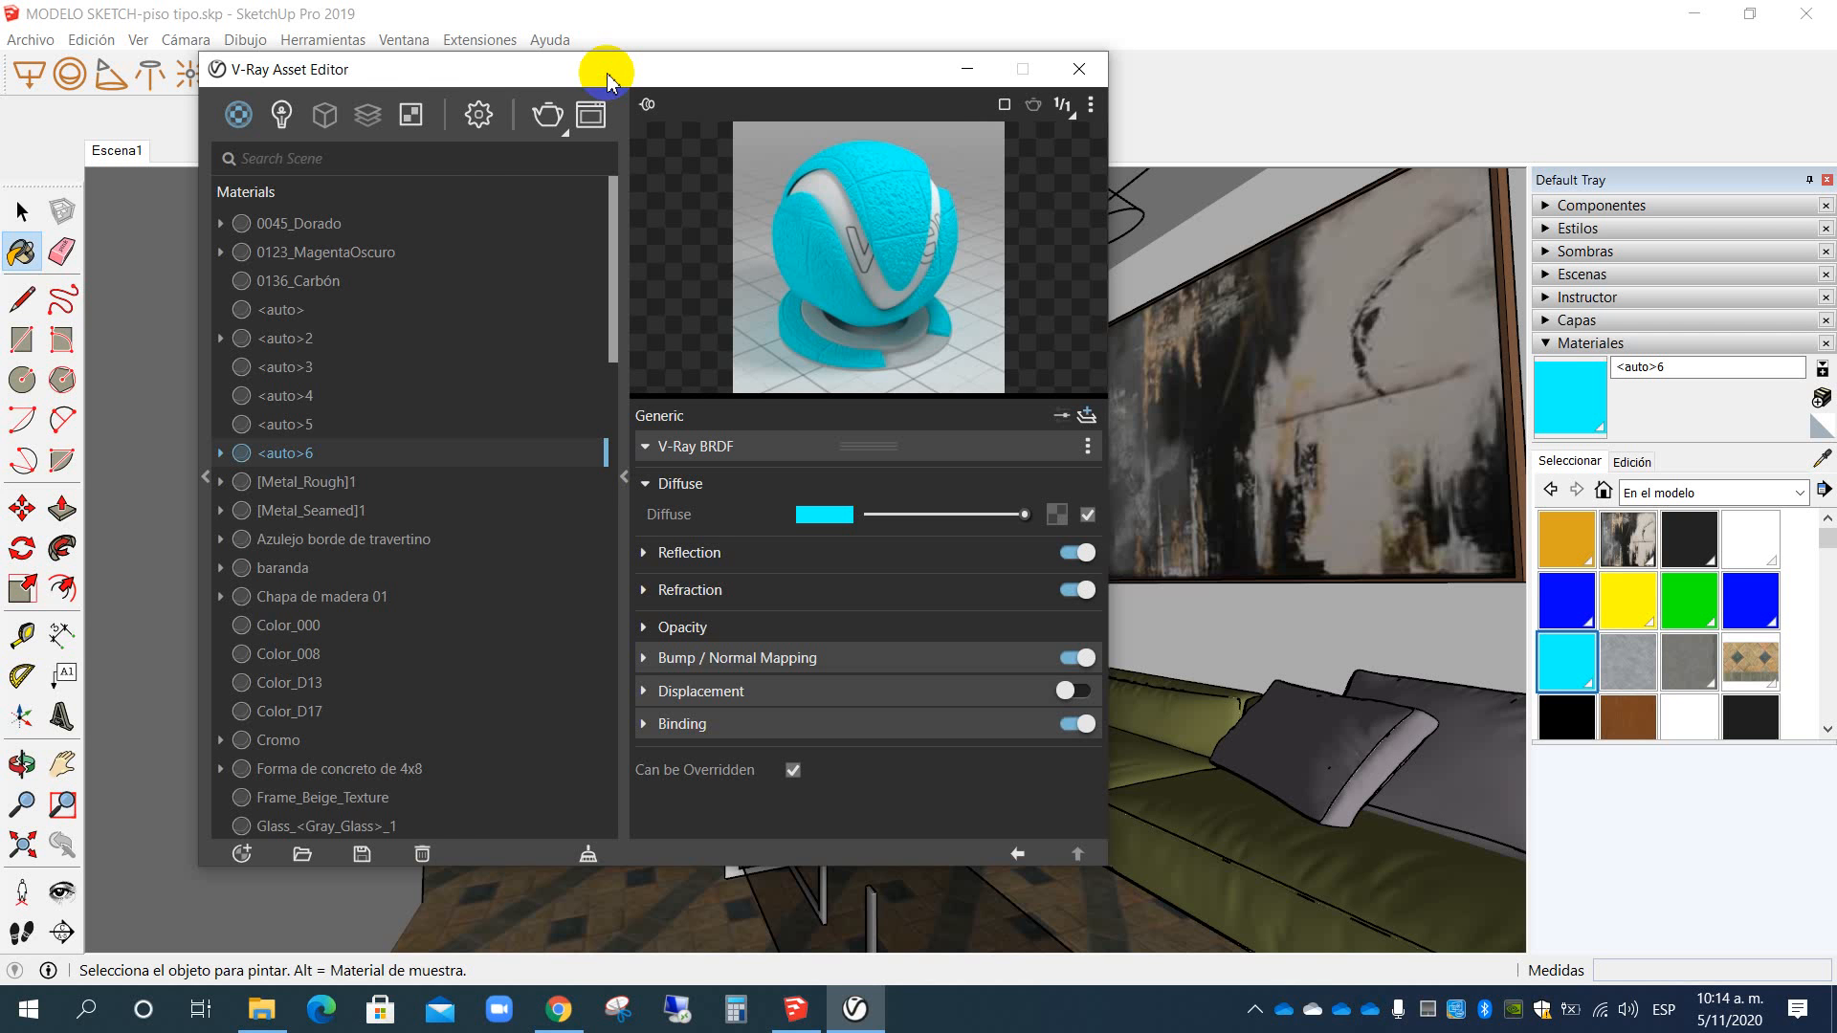
drag(606, 81, 950, 70)
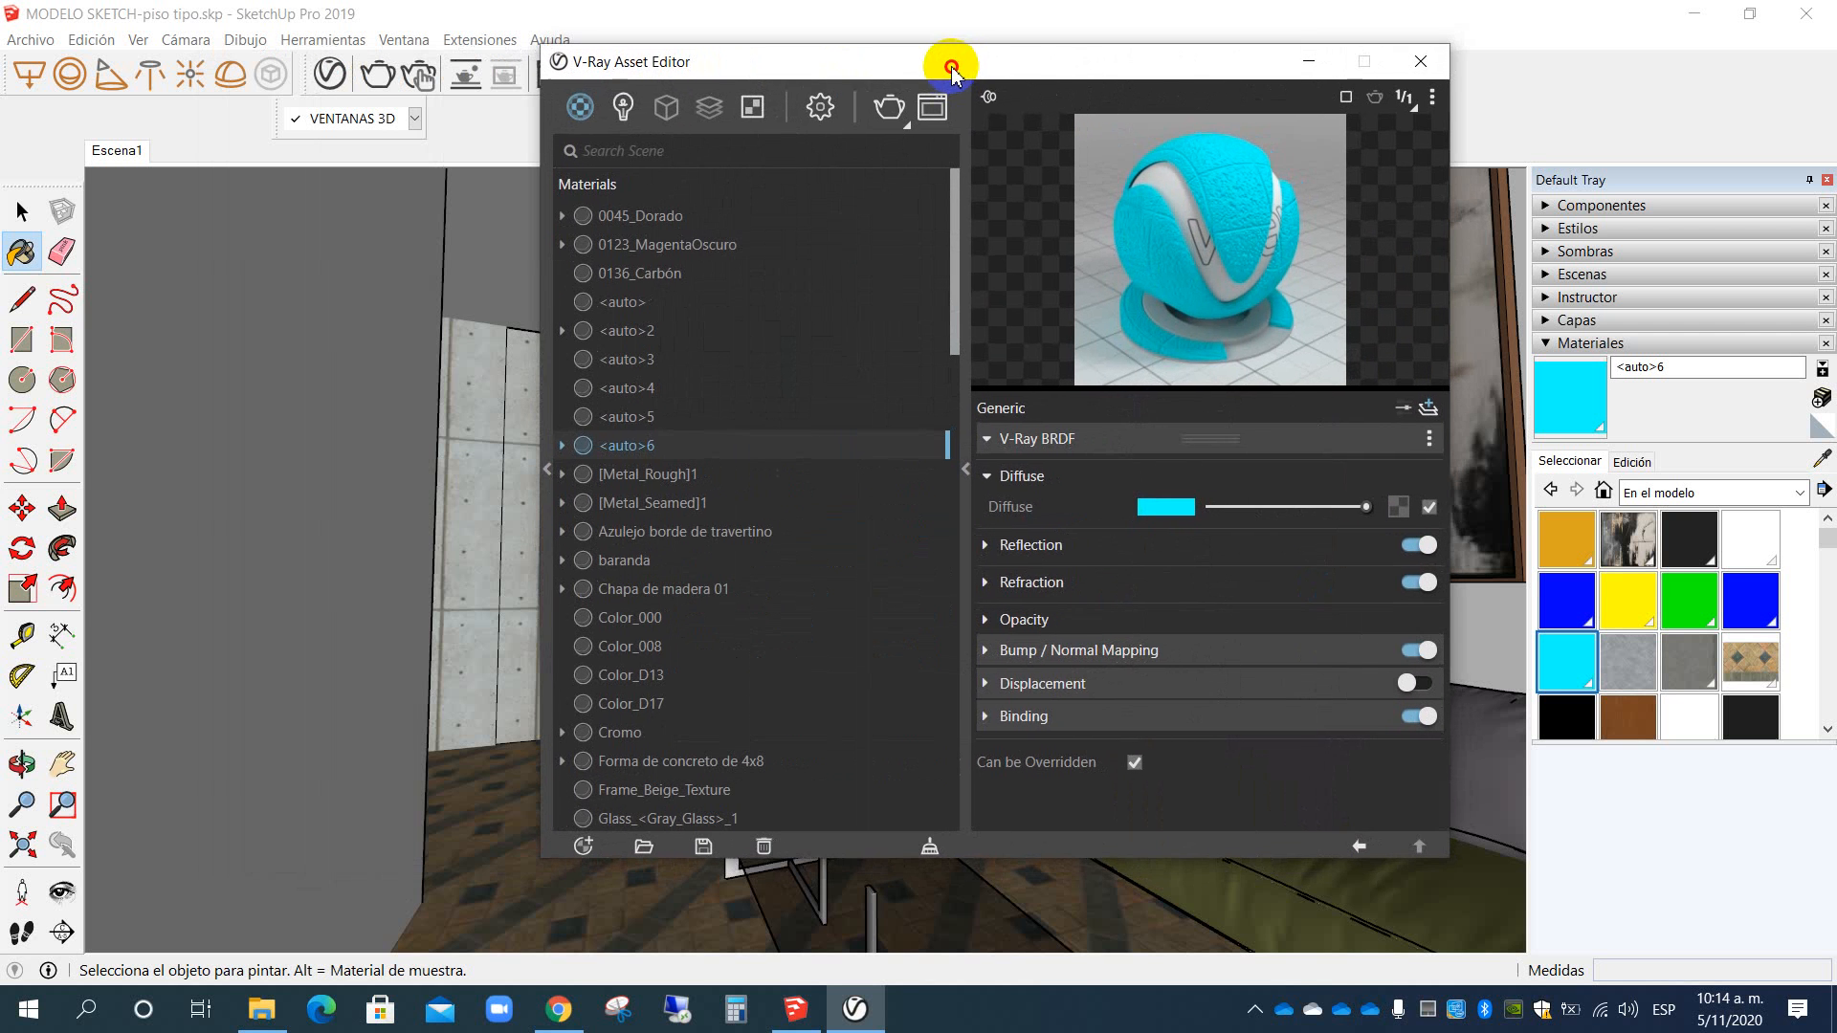
click(961, 468)
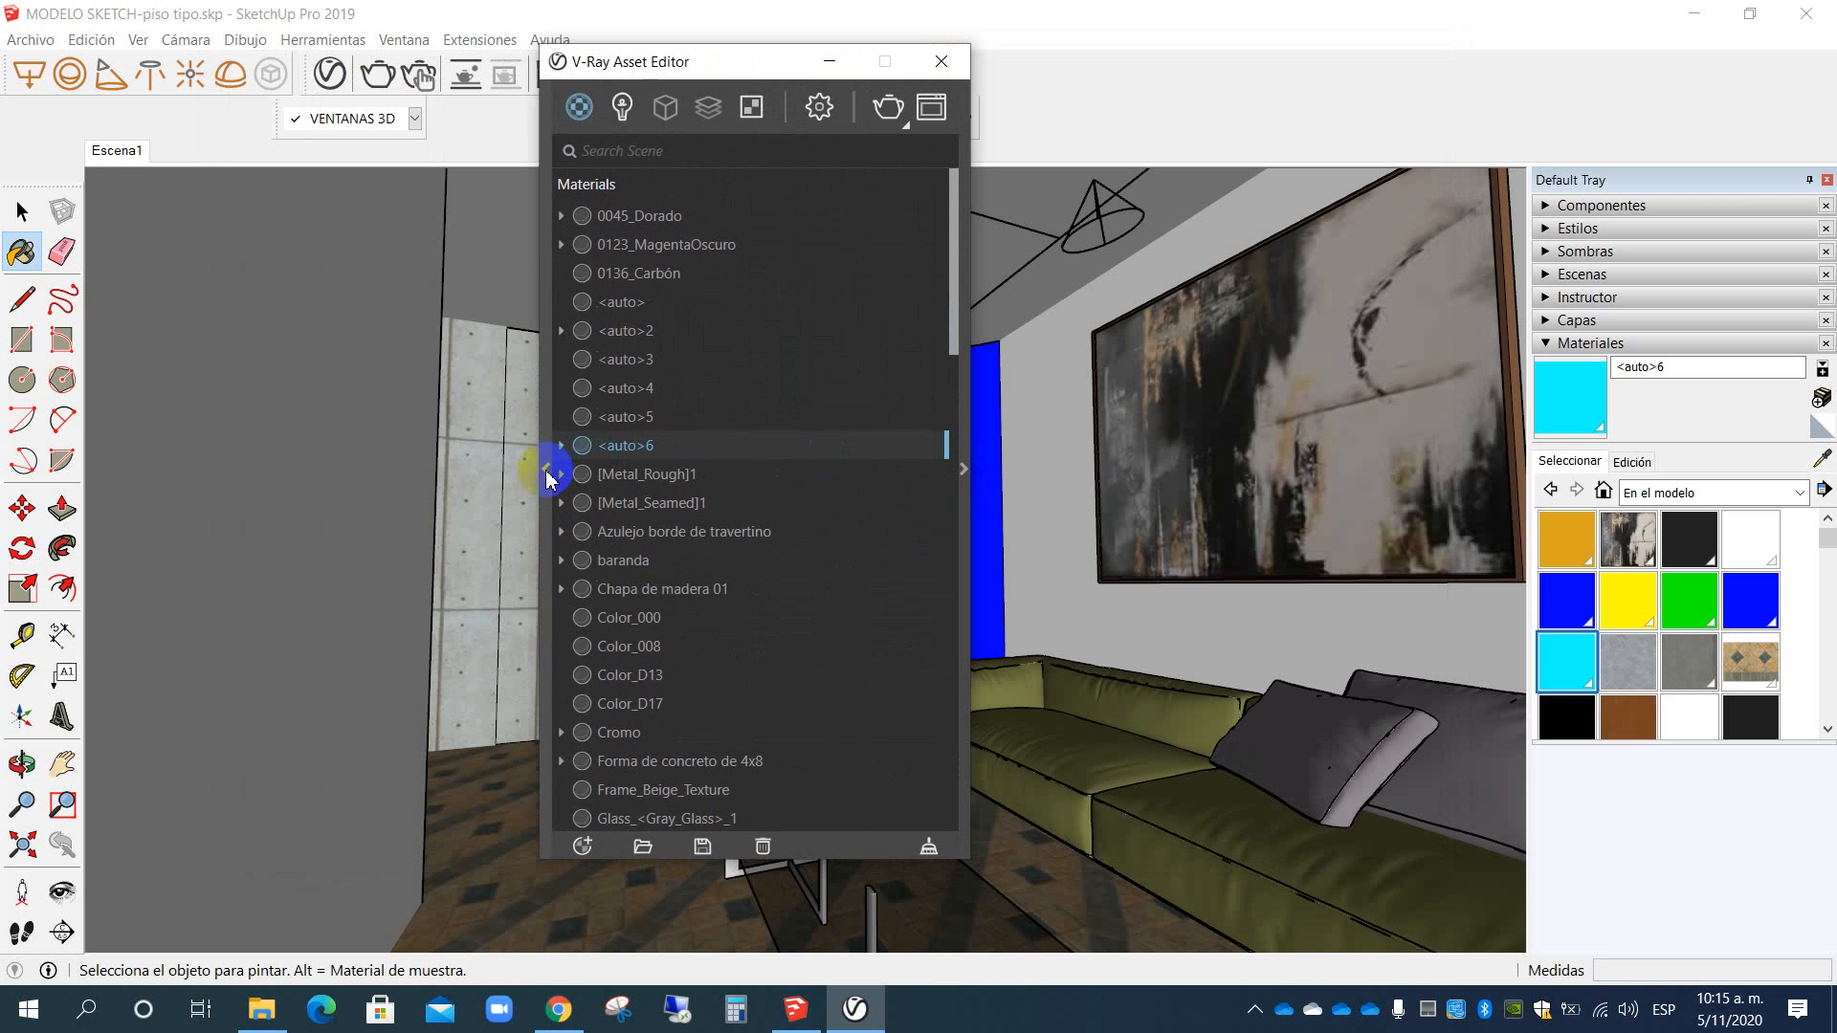
click(964, 469)
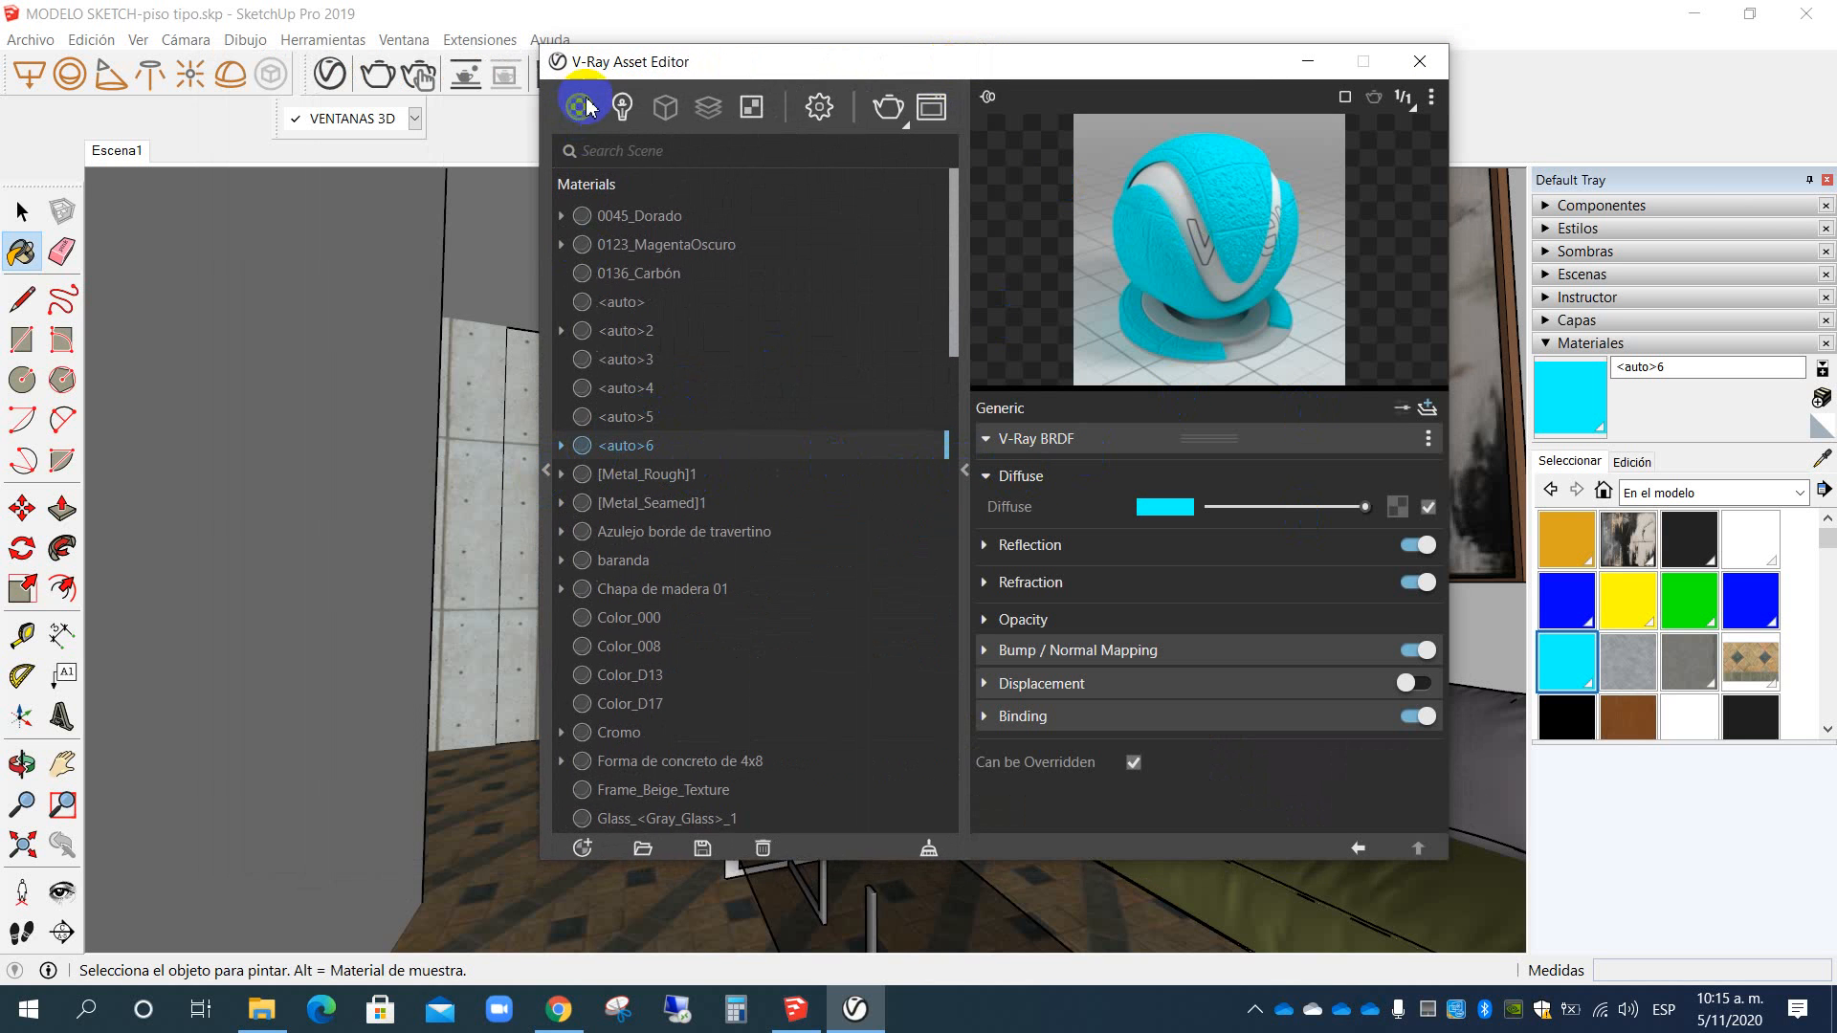
click(546, 470)
click(487, 421)
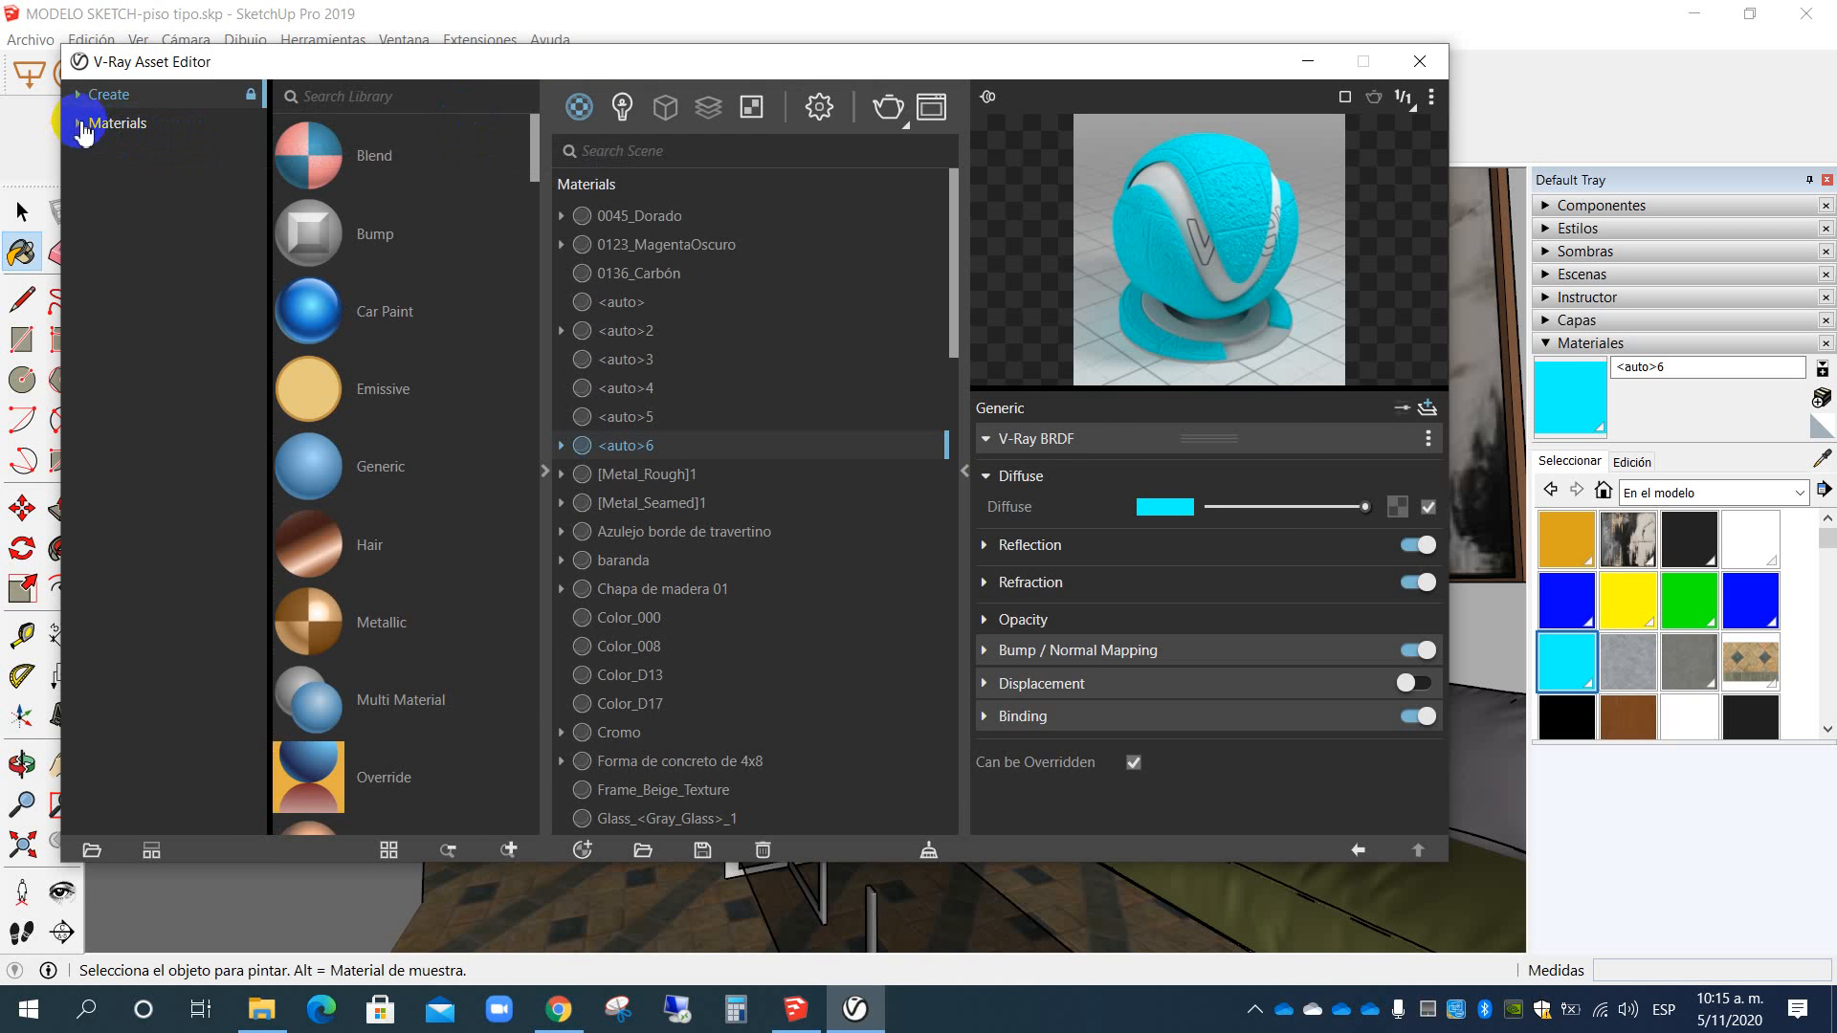
click(117, 124)
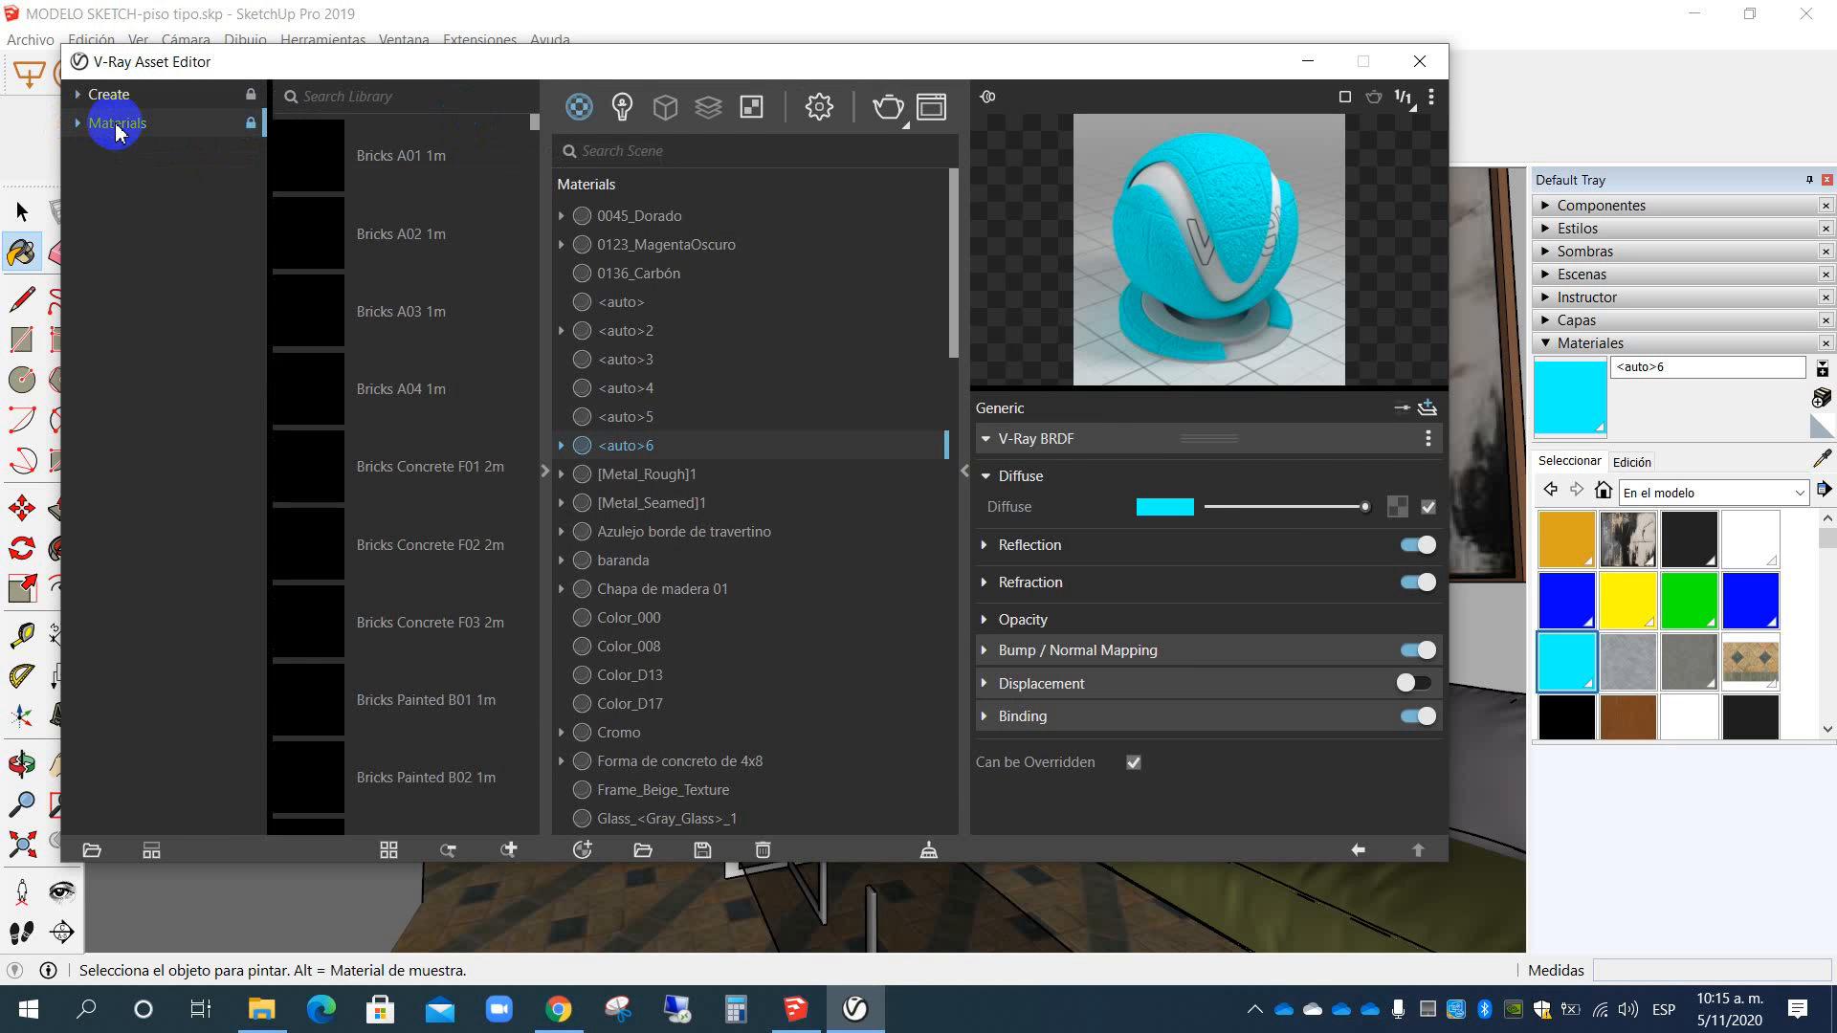
click(76, 125)
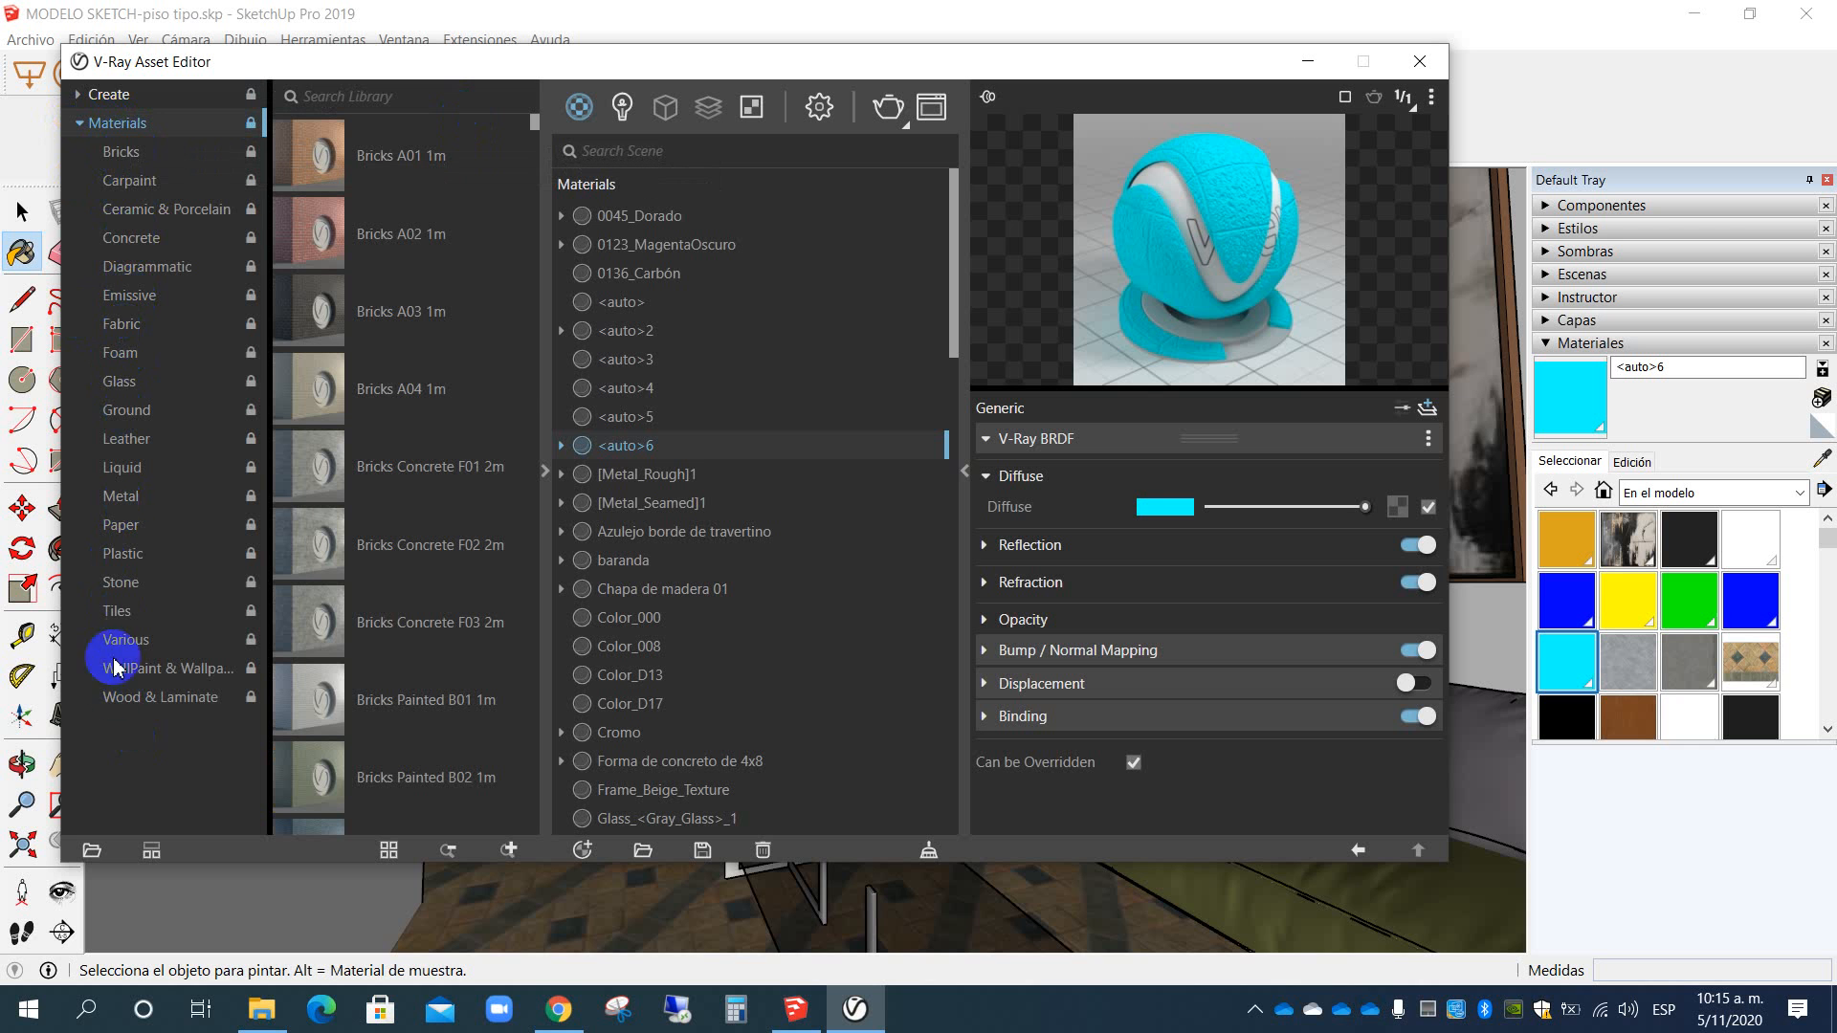
Step: Browse the ready-made V-Ray materials by category, from Bricks, Carpaint, Ceramic & Porcelain and Concrete through Emissive, Fabric, Foam, Glass, Ground and Leather
click(123, 155)
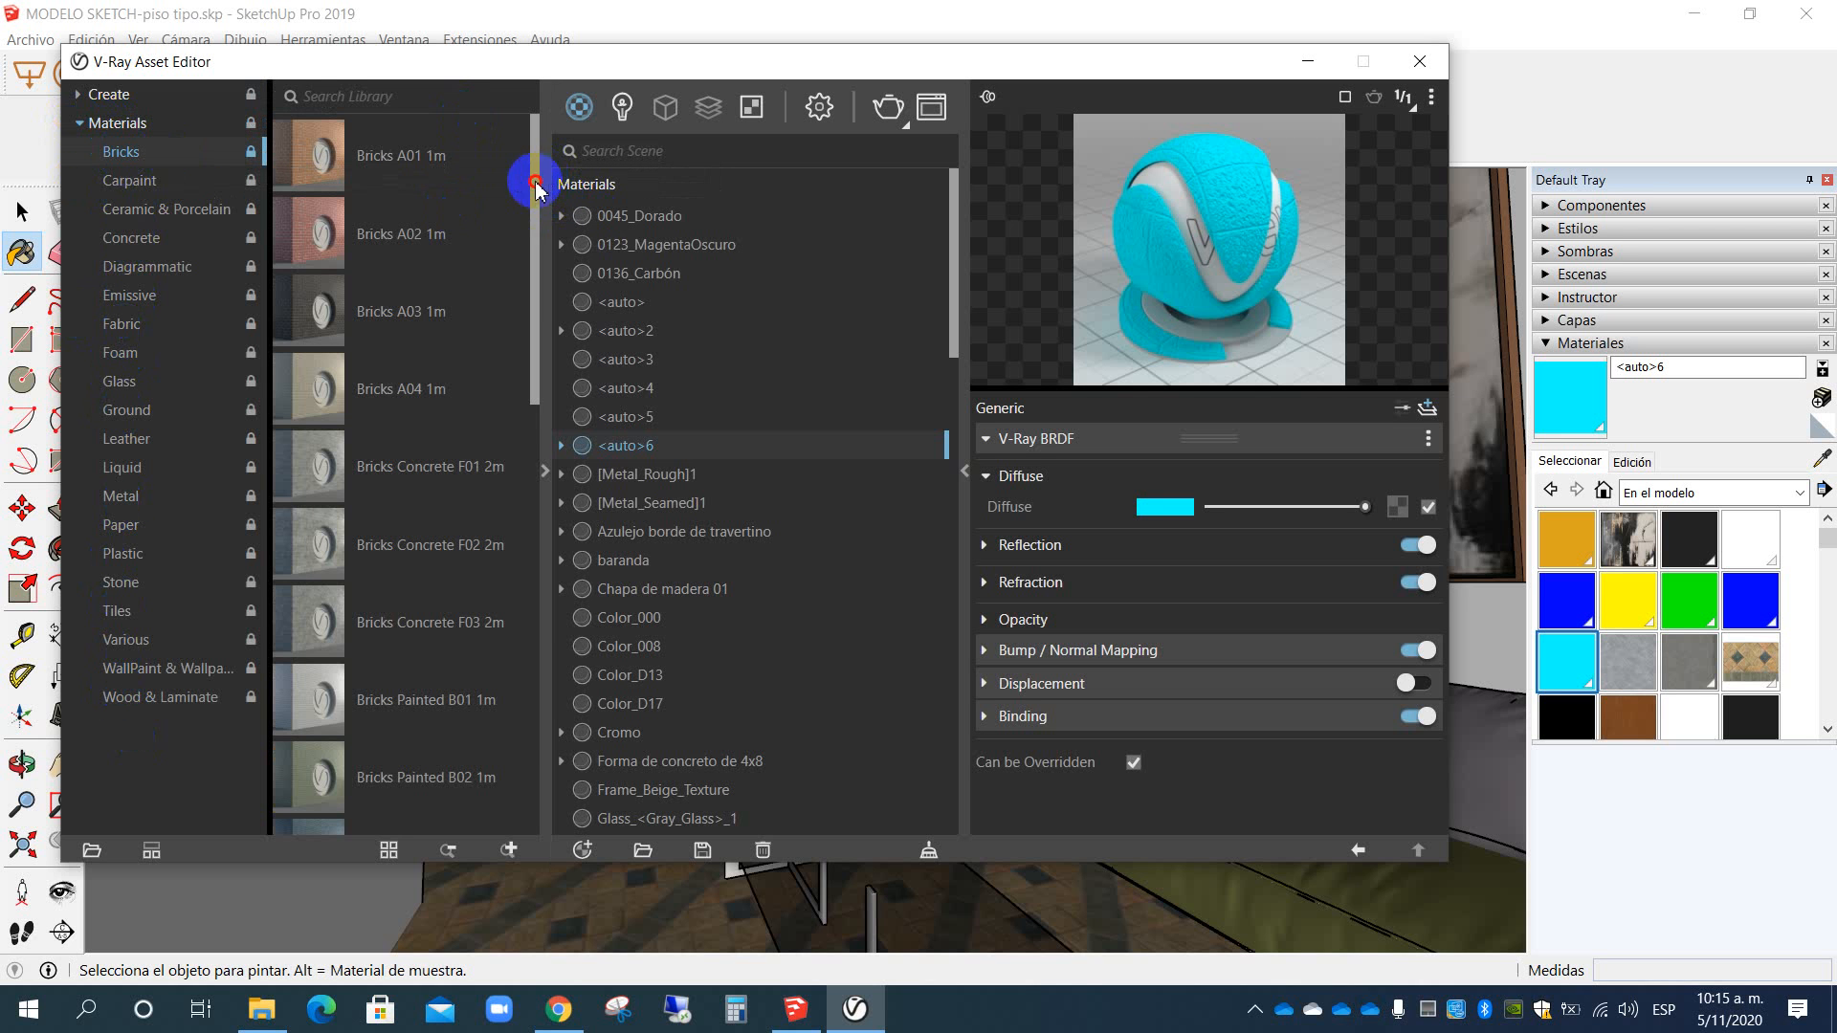
mouse_move(533, 172)
mouse_down()
mouse_move(533, 615)
mouse_move(528, 177)
mouse_up()
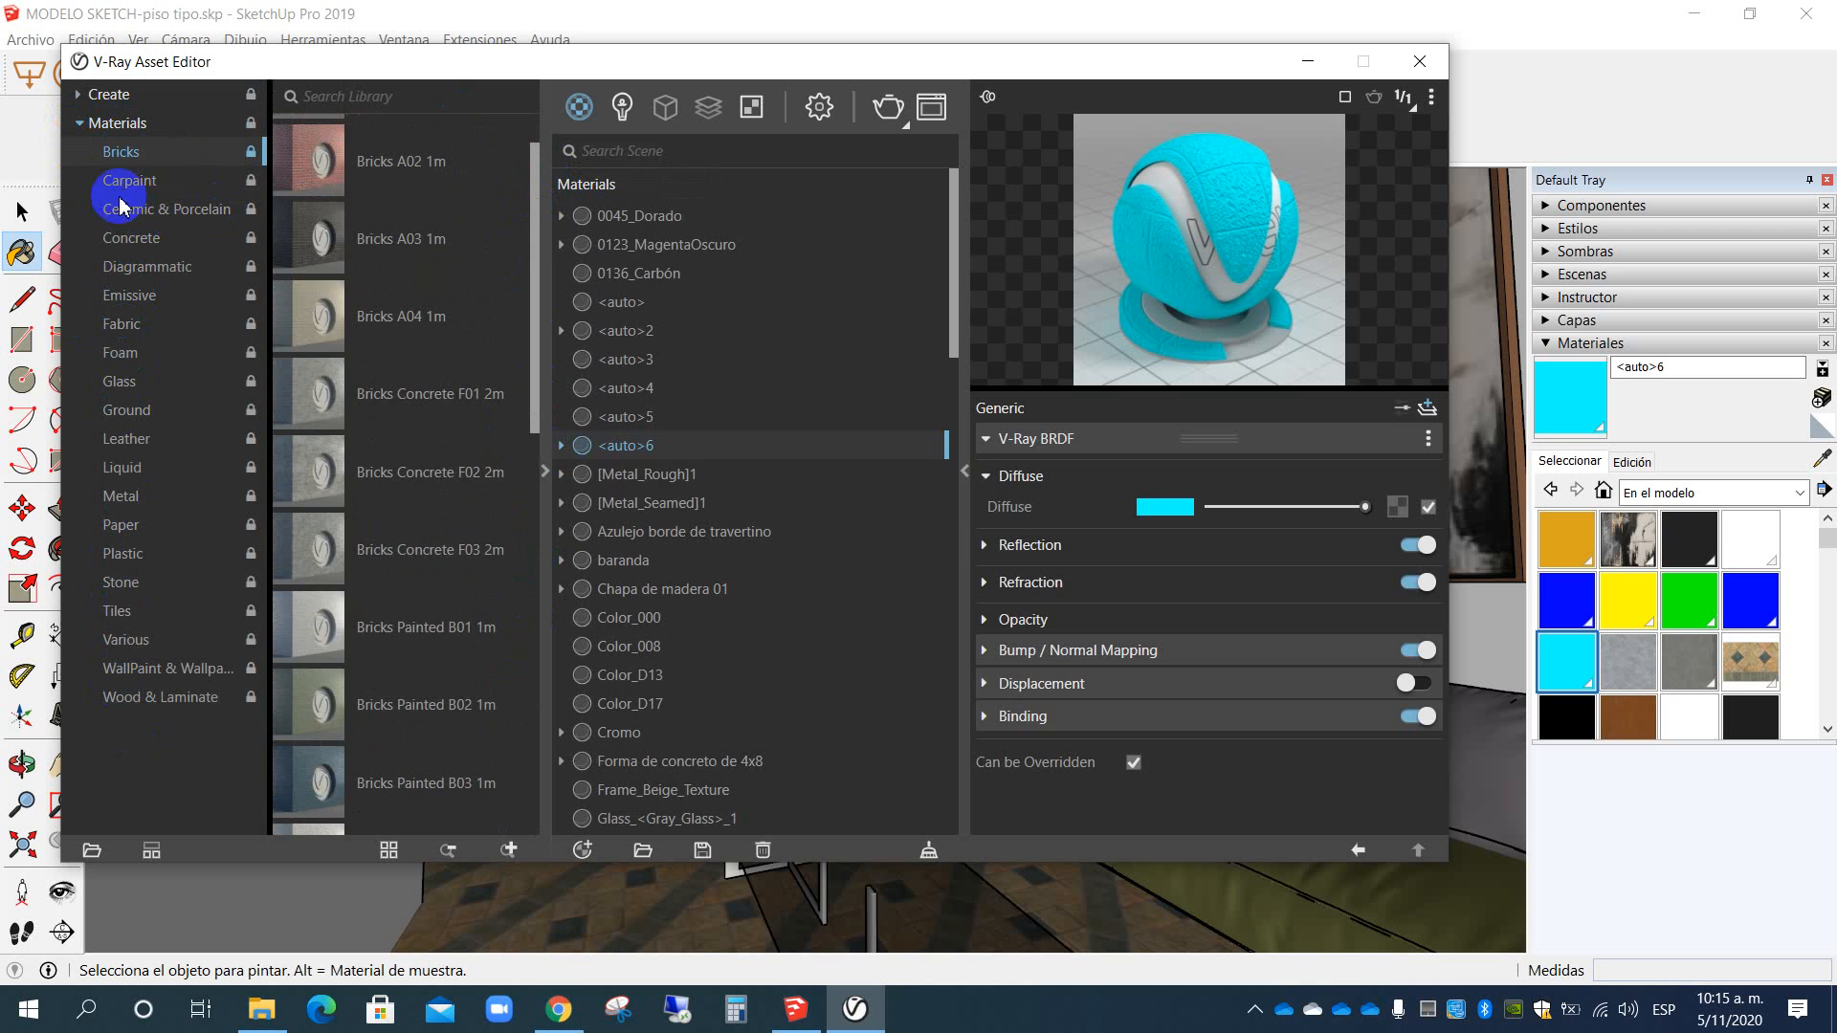
click(125, 189)
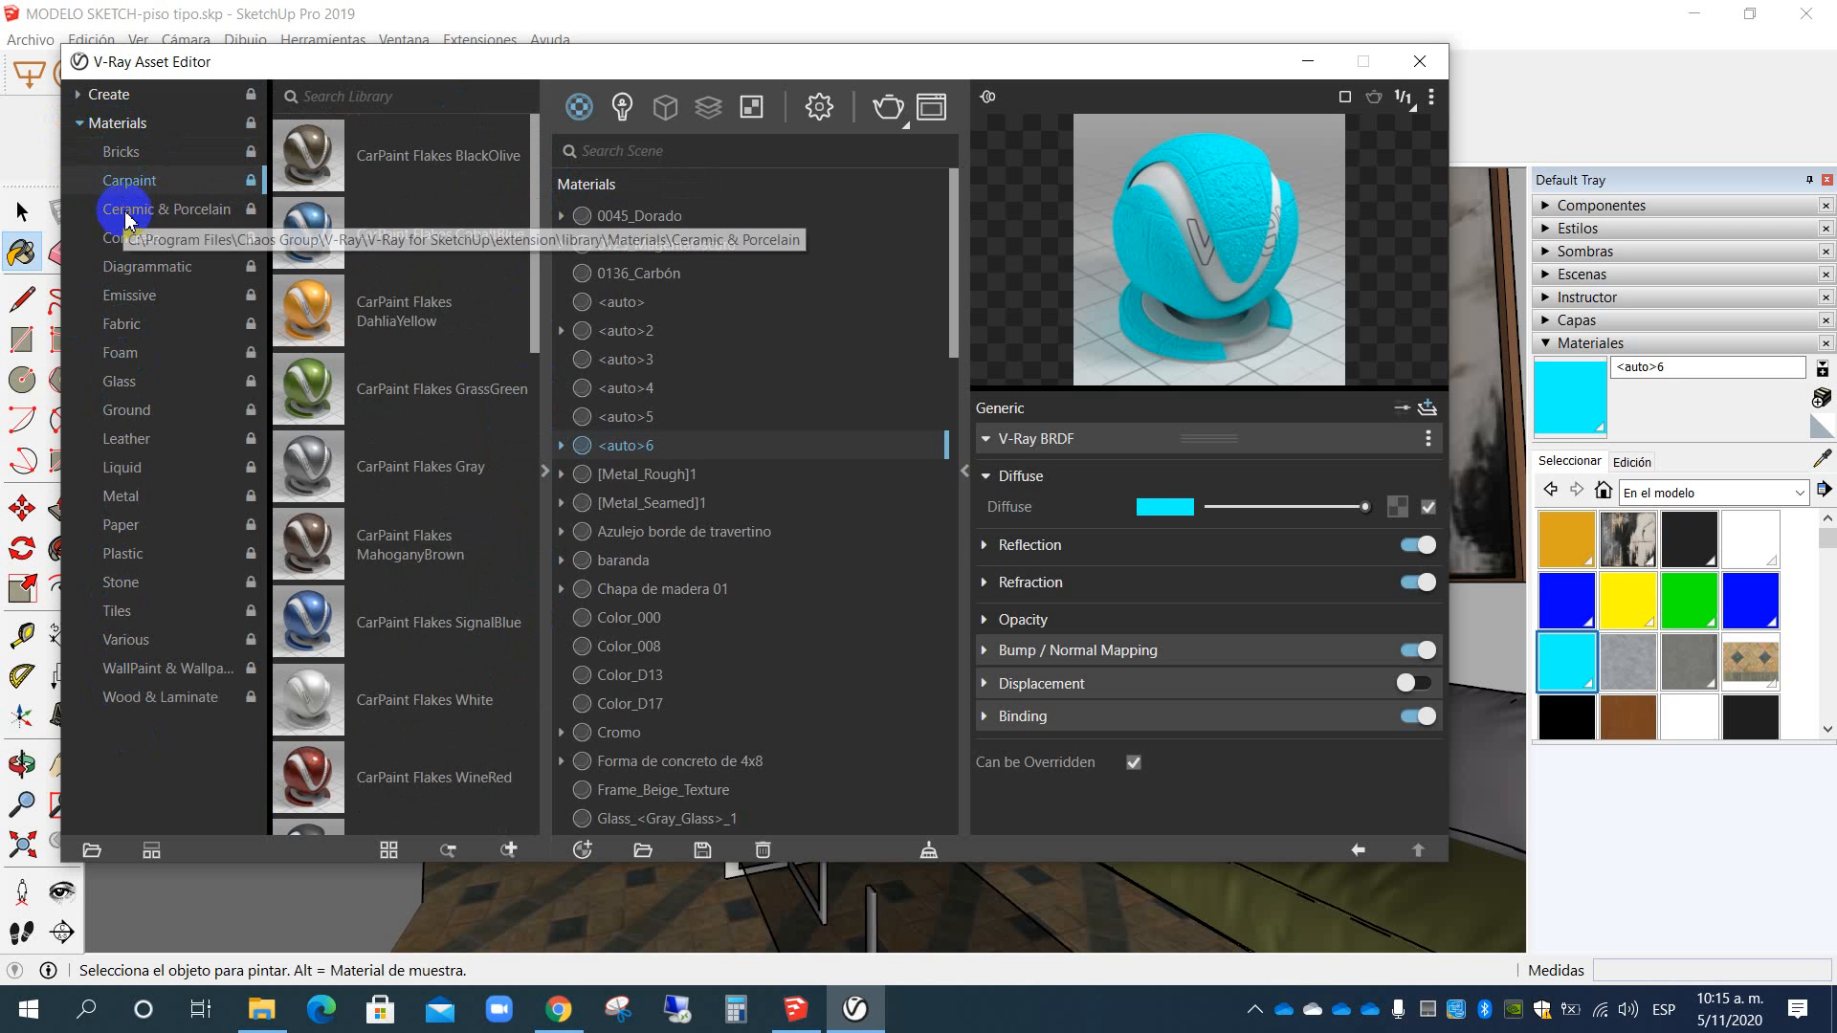
click(130, 216)
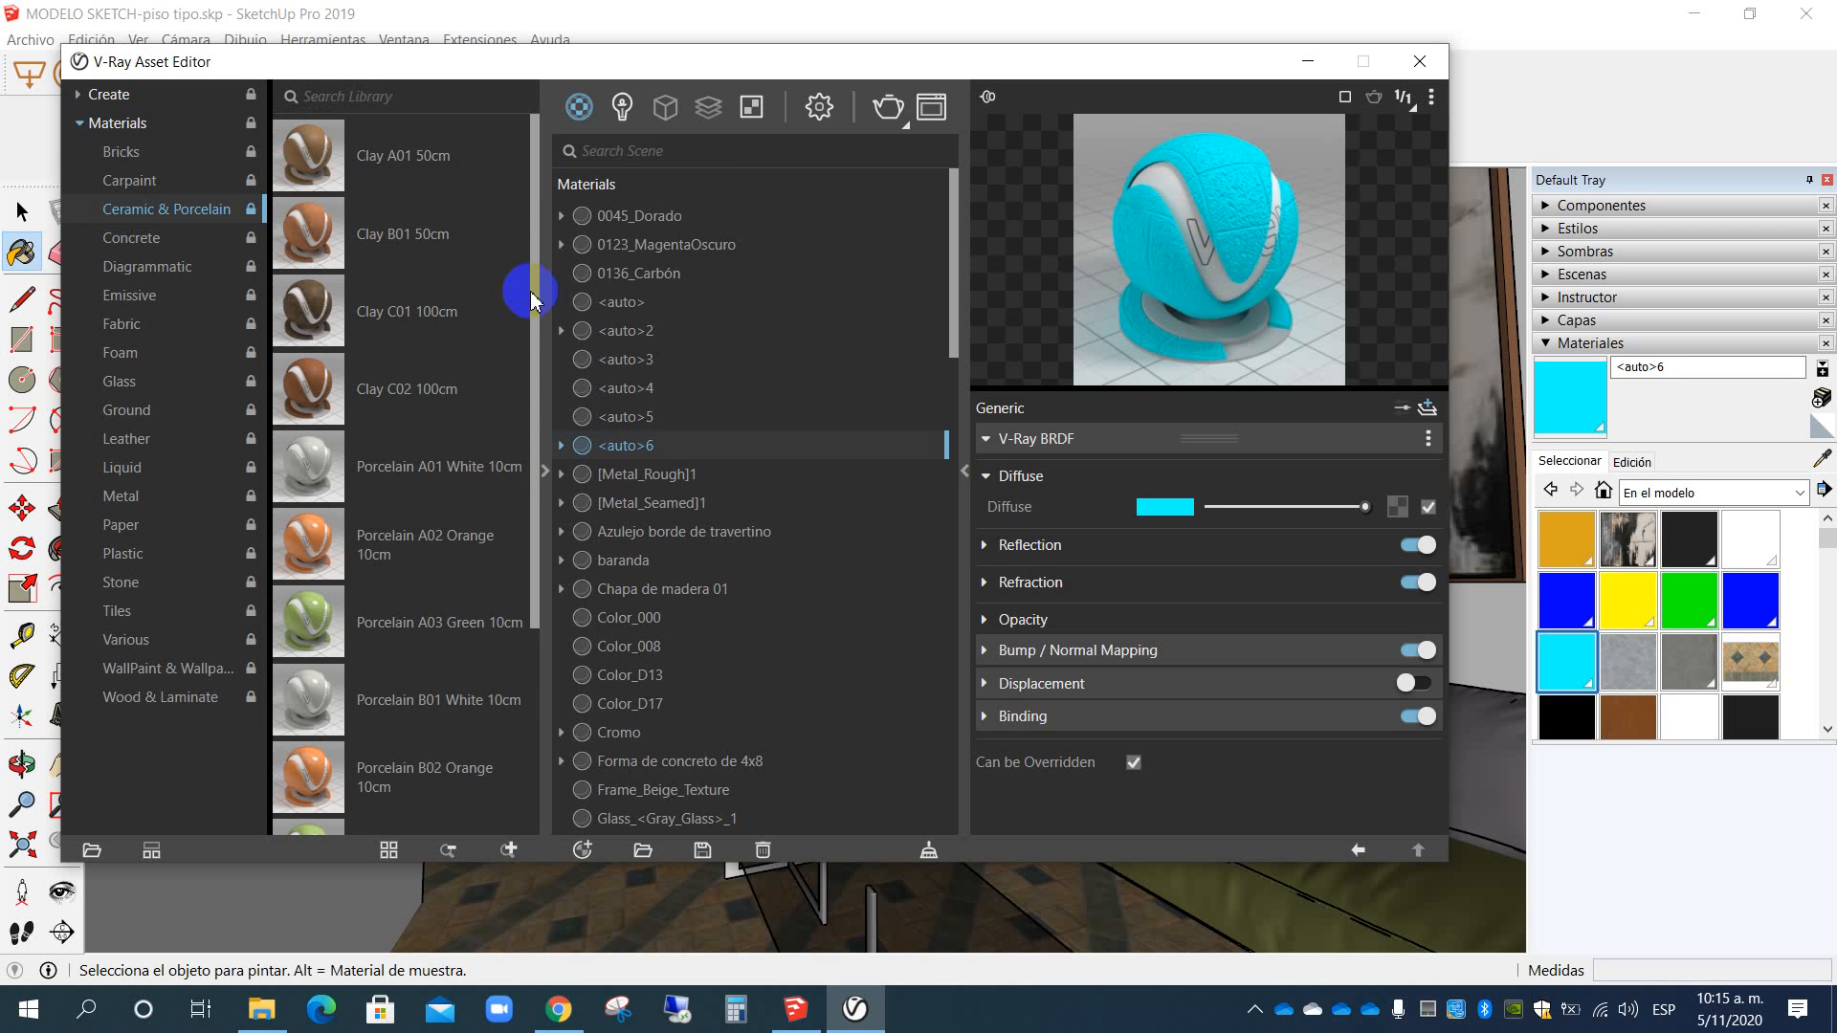
click(136, 241)
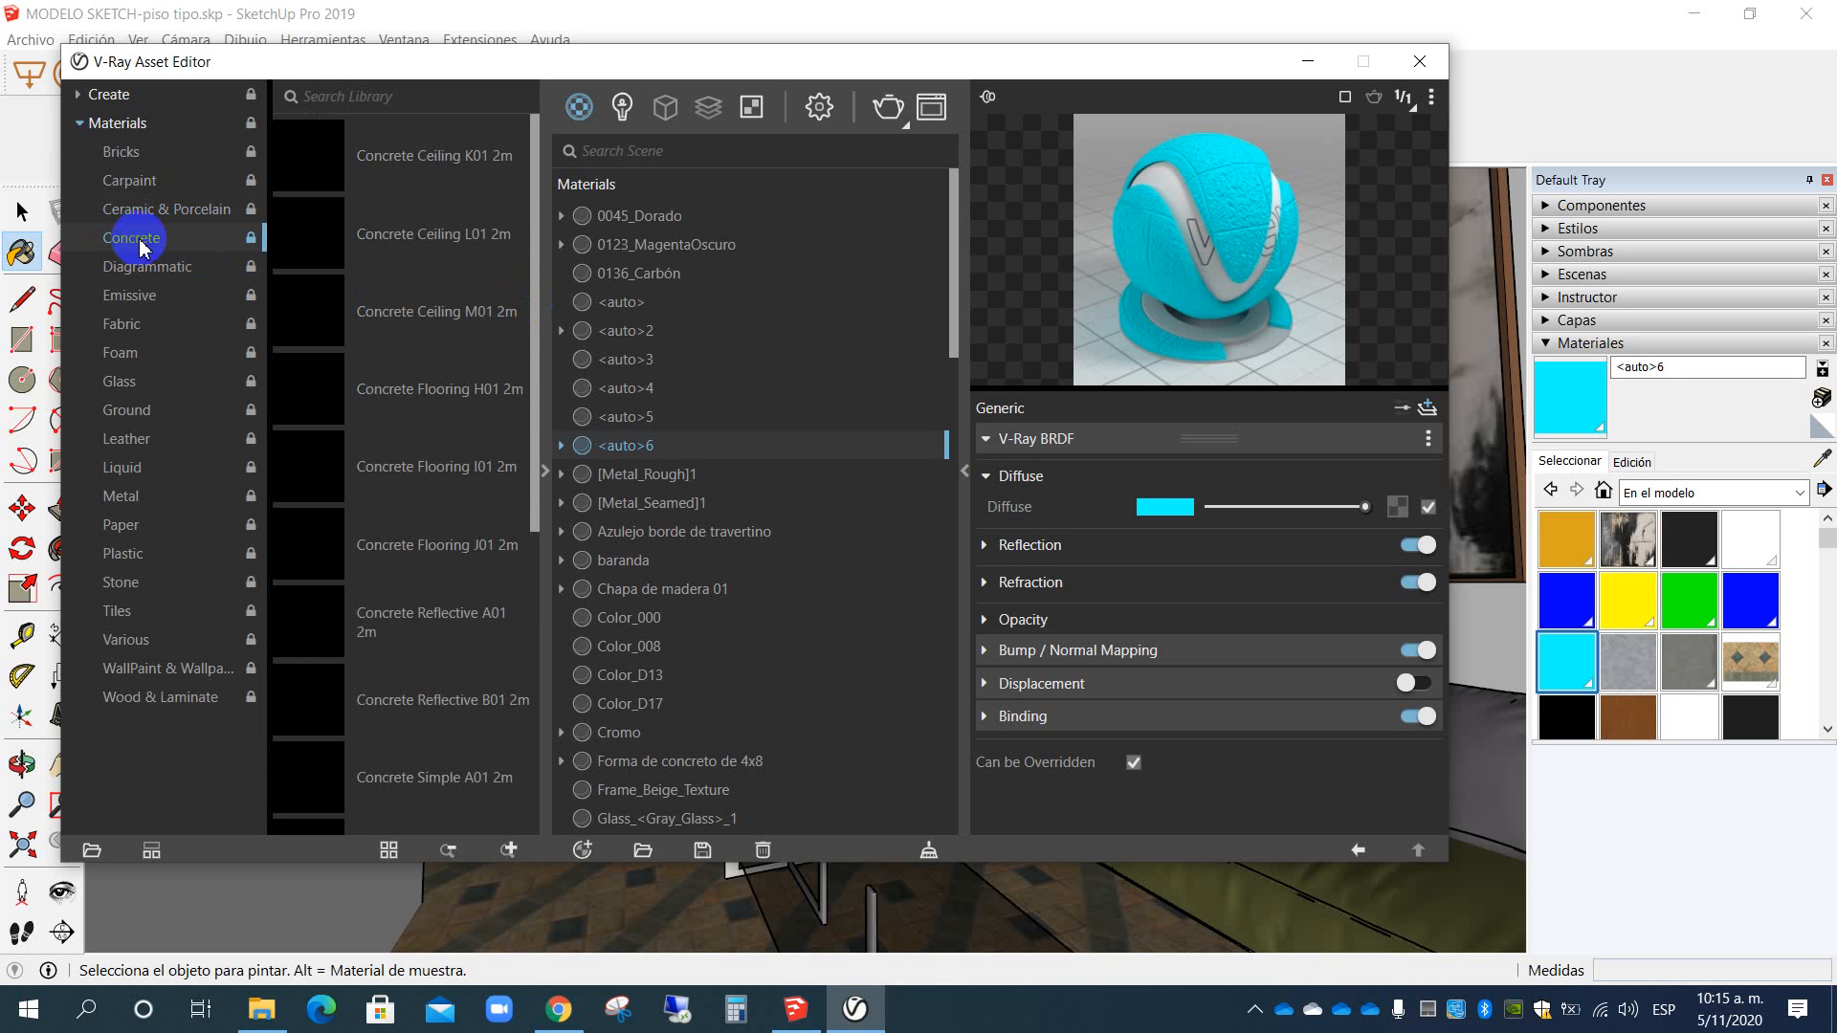
click(125, 296)
click(122, 327)
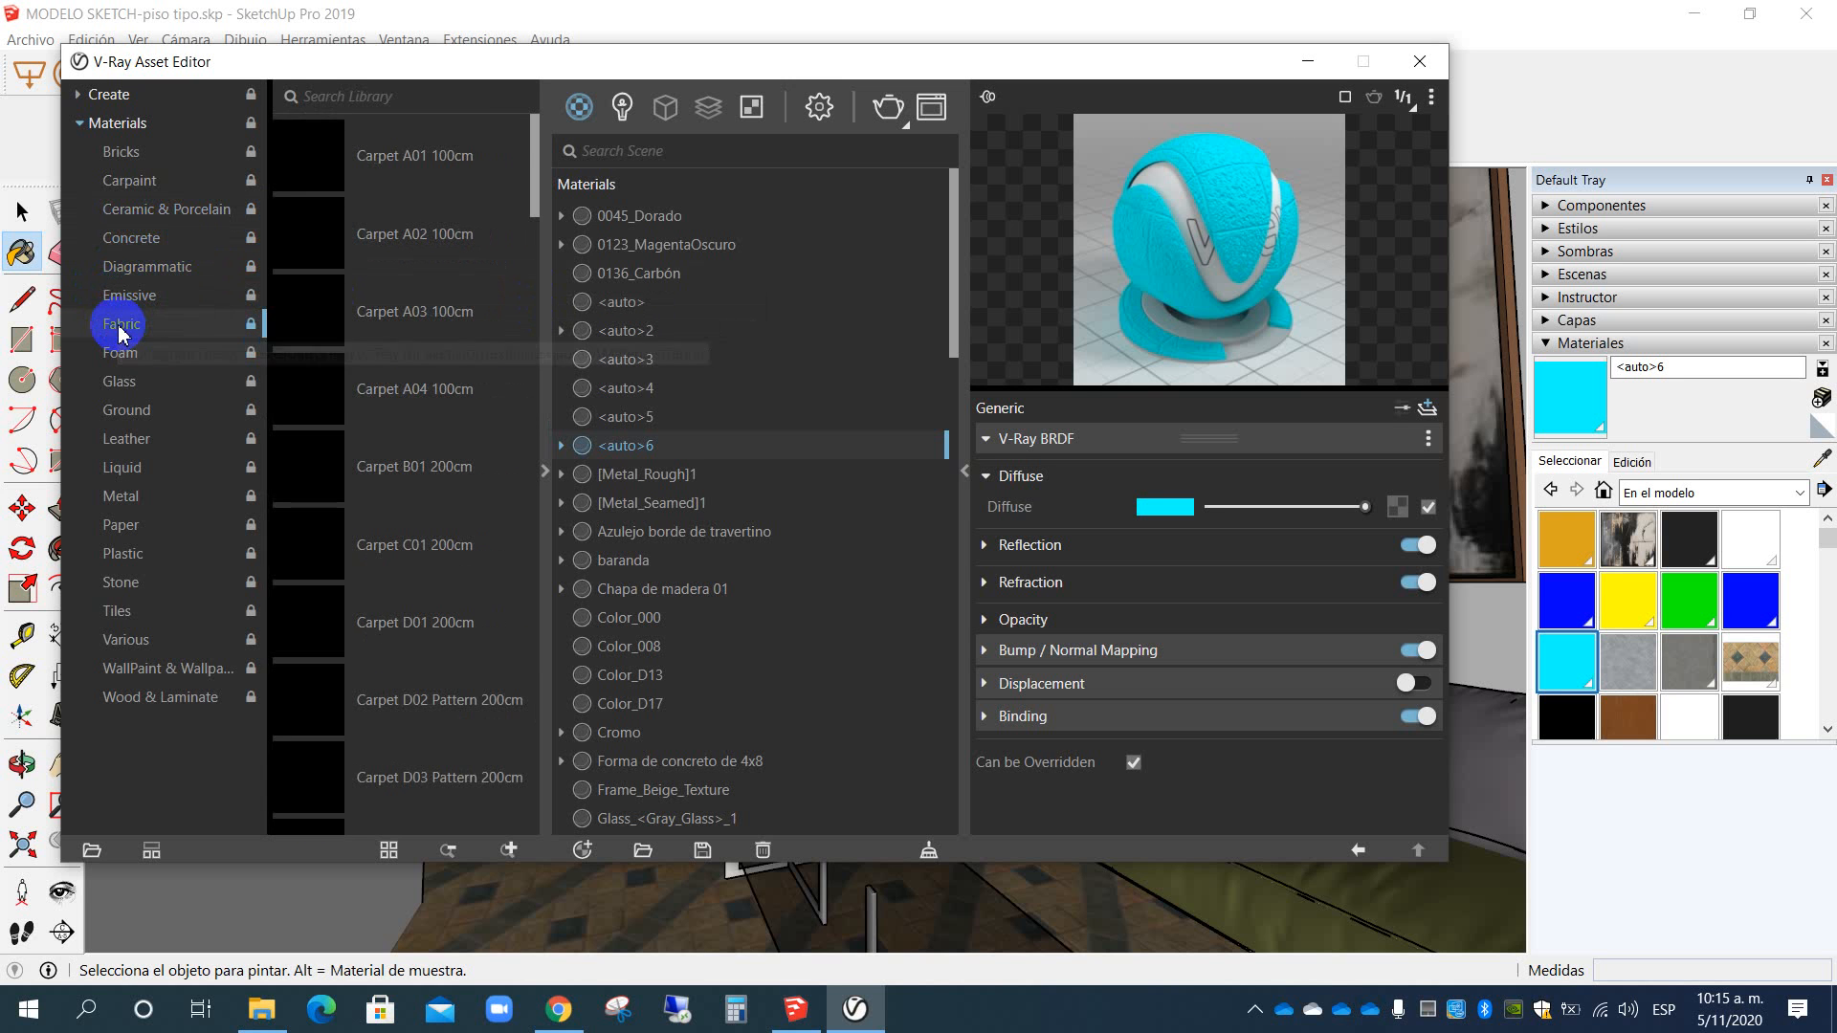
click(120, 356)
click(119, 382)
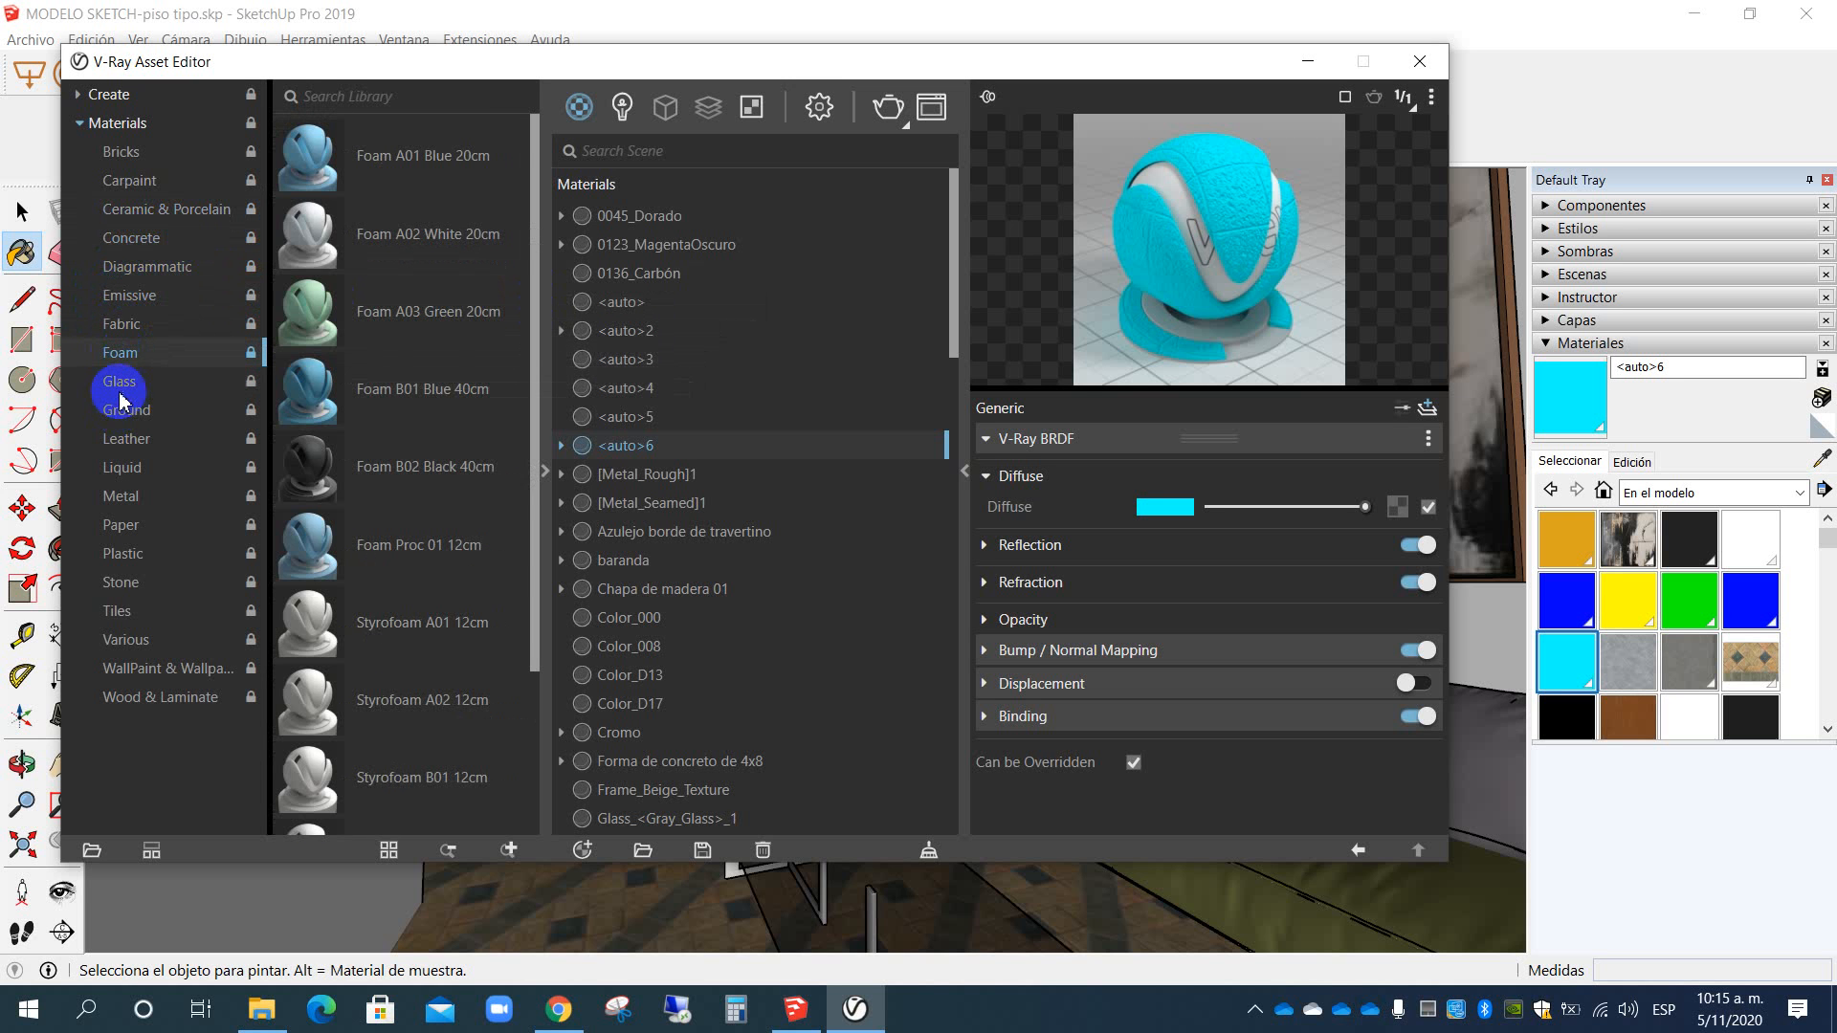
click(124, 411)
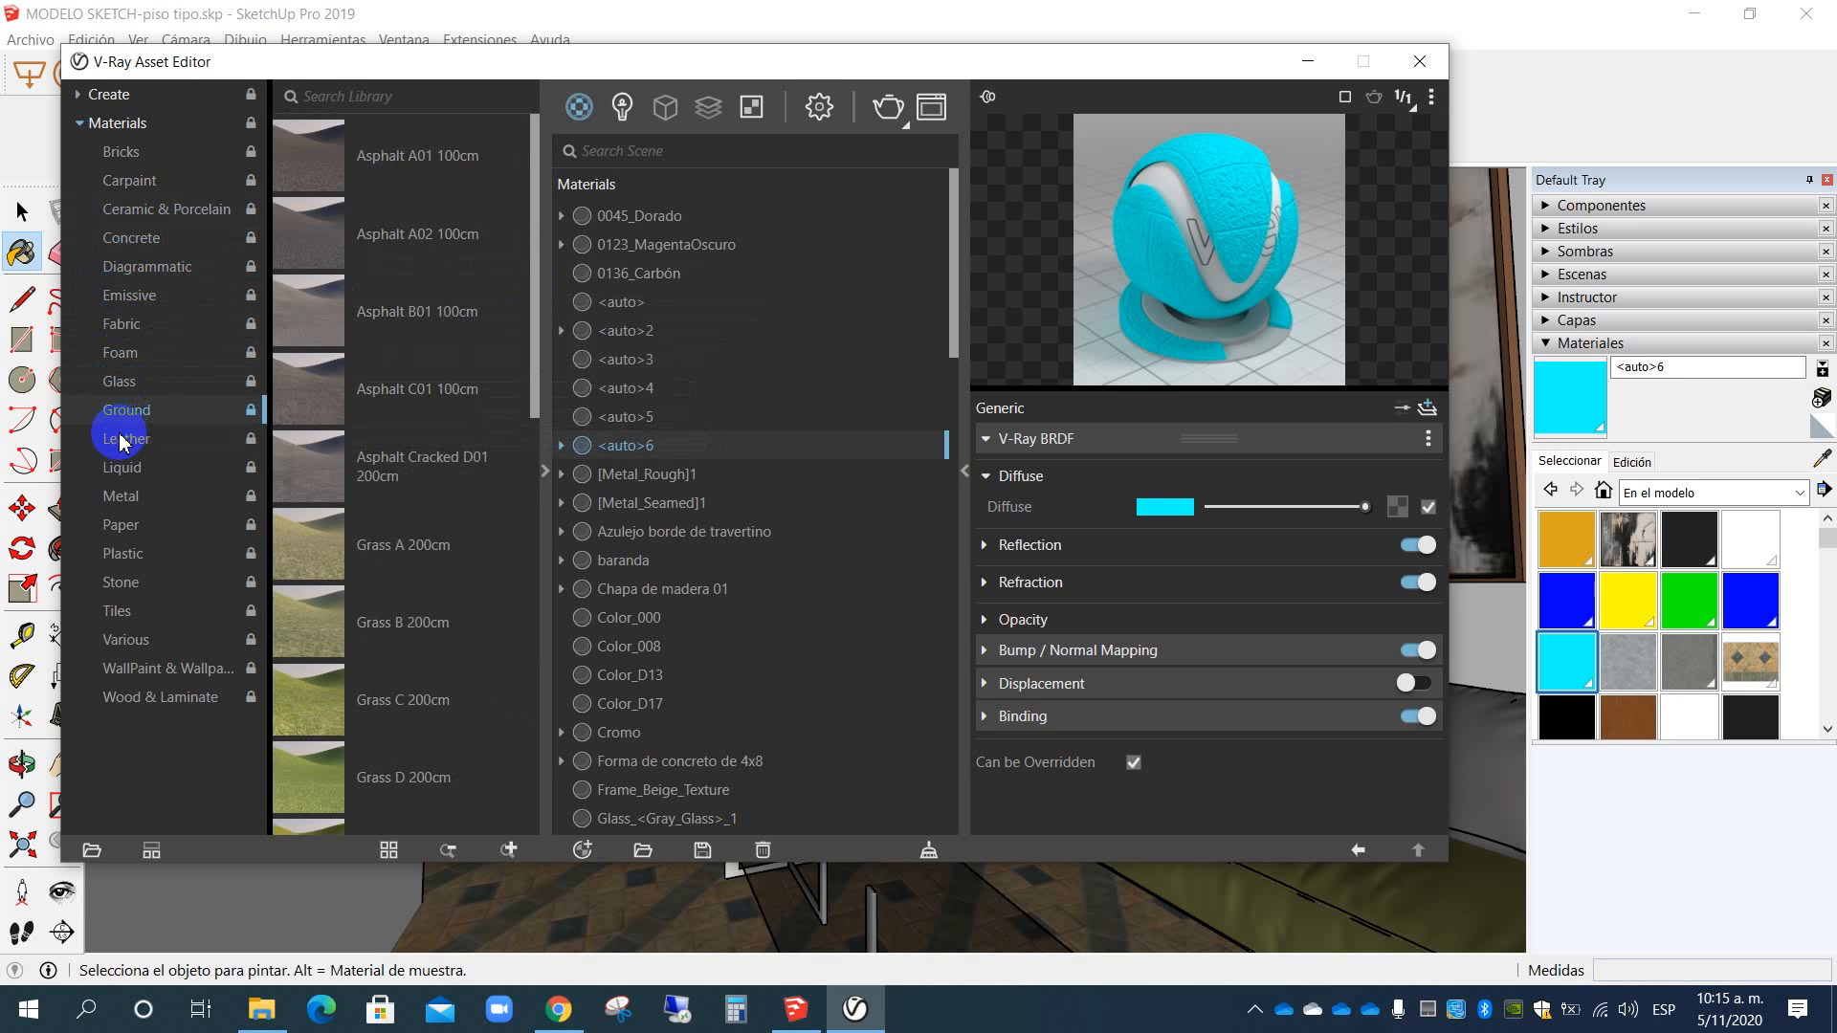
click(130, 438)
Step: Add the Bricks A01 1m material from the Bricks library category to the scene materials
click(123, 151)
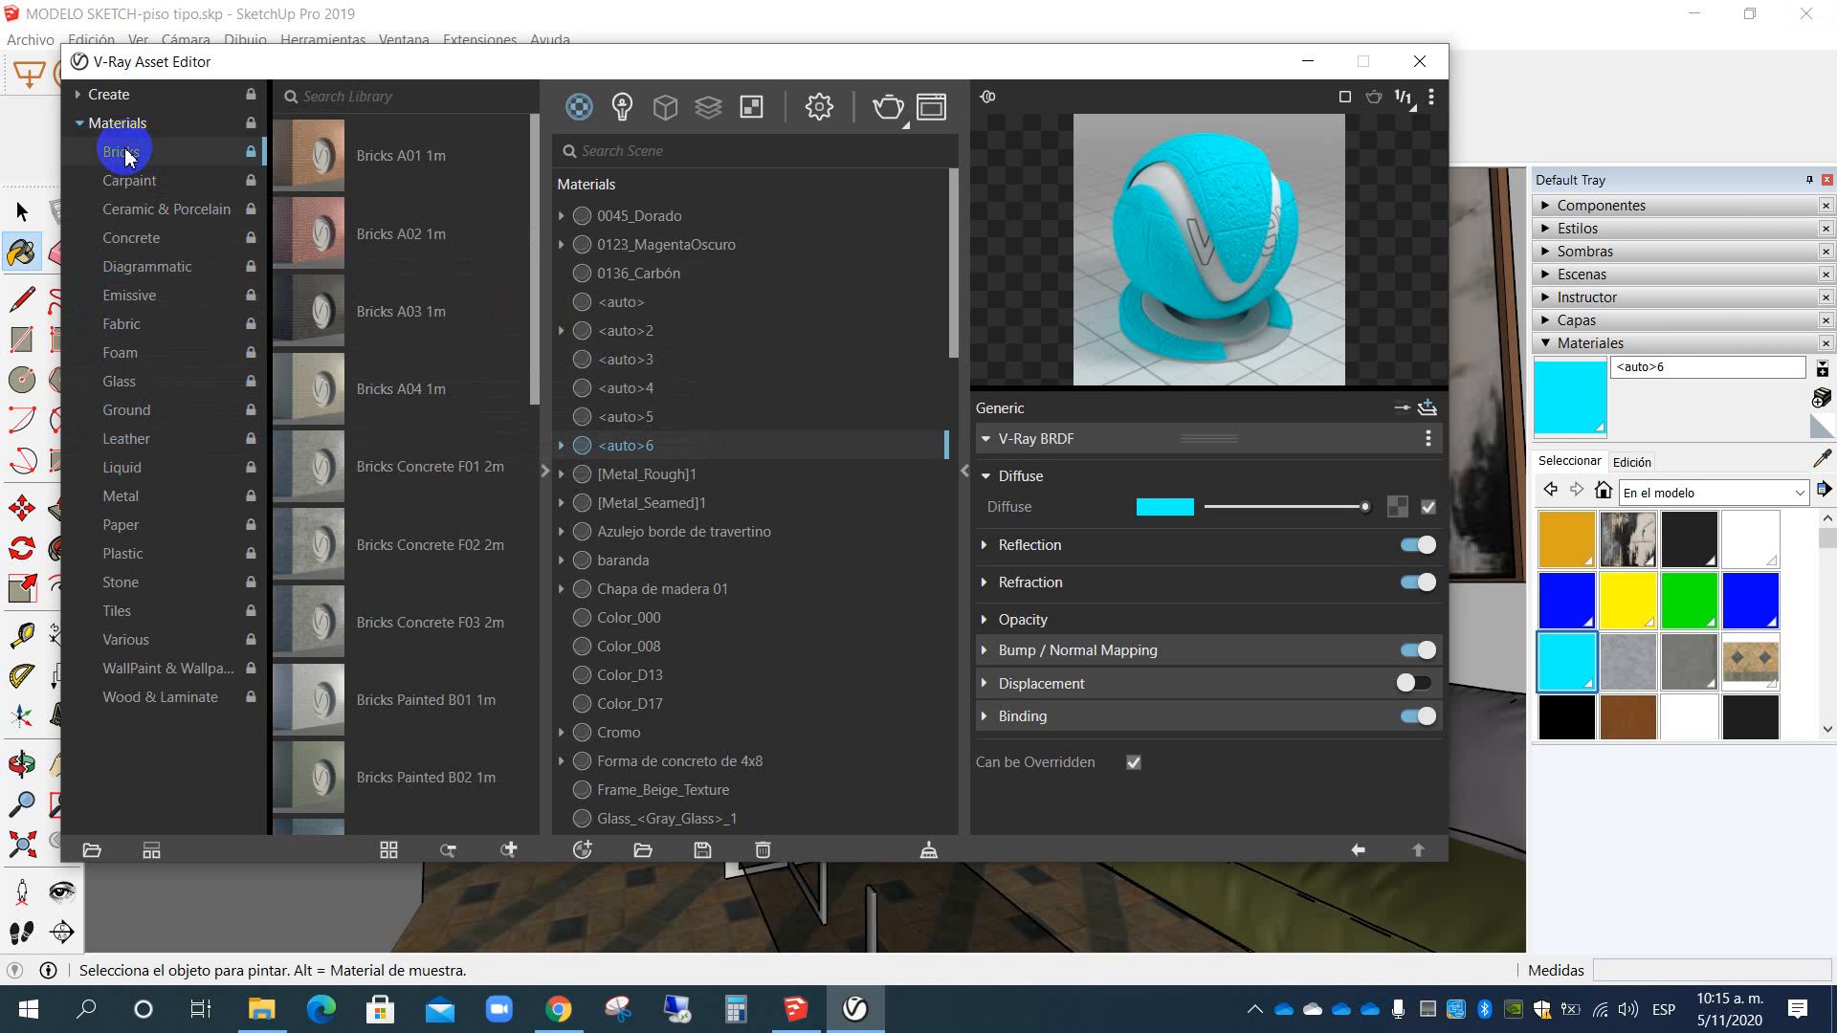
click(373, 156)
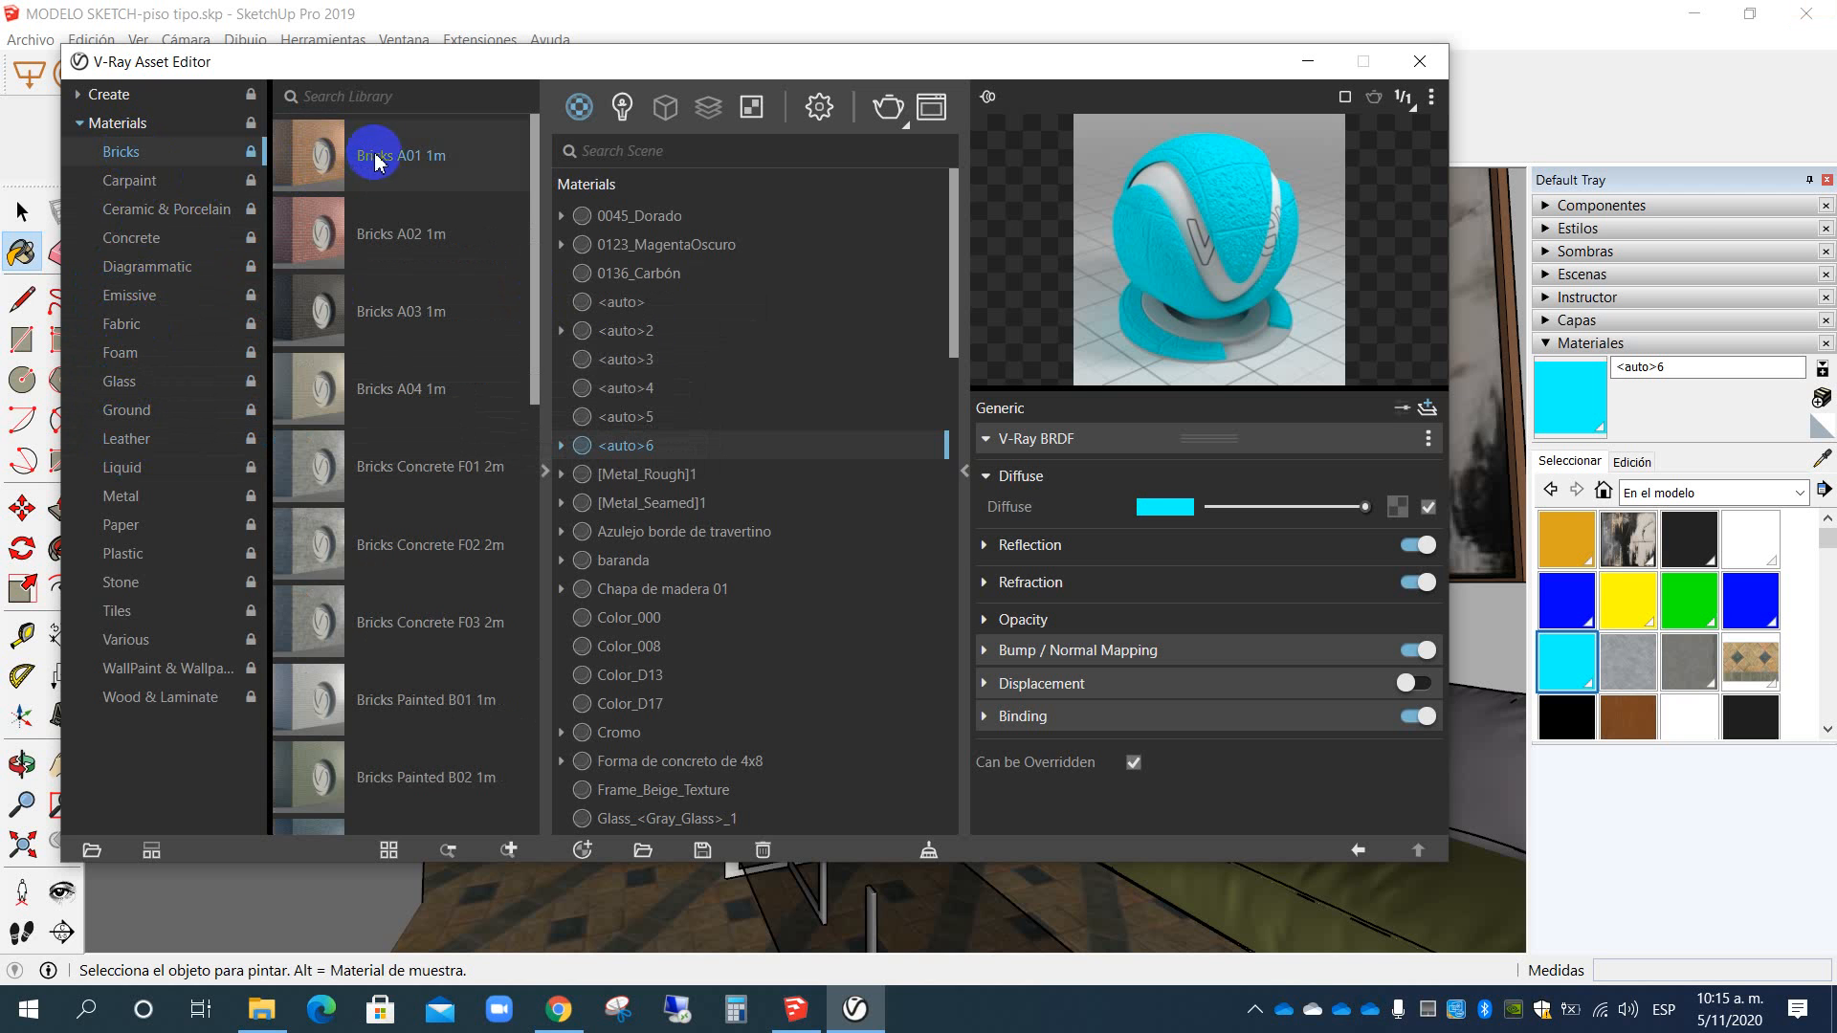
drag(380, 154, 651, 315)
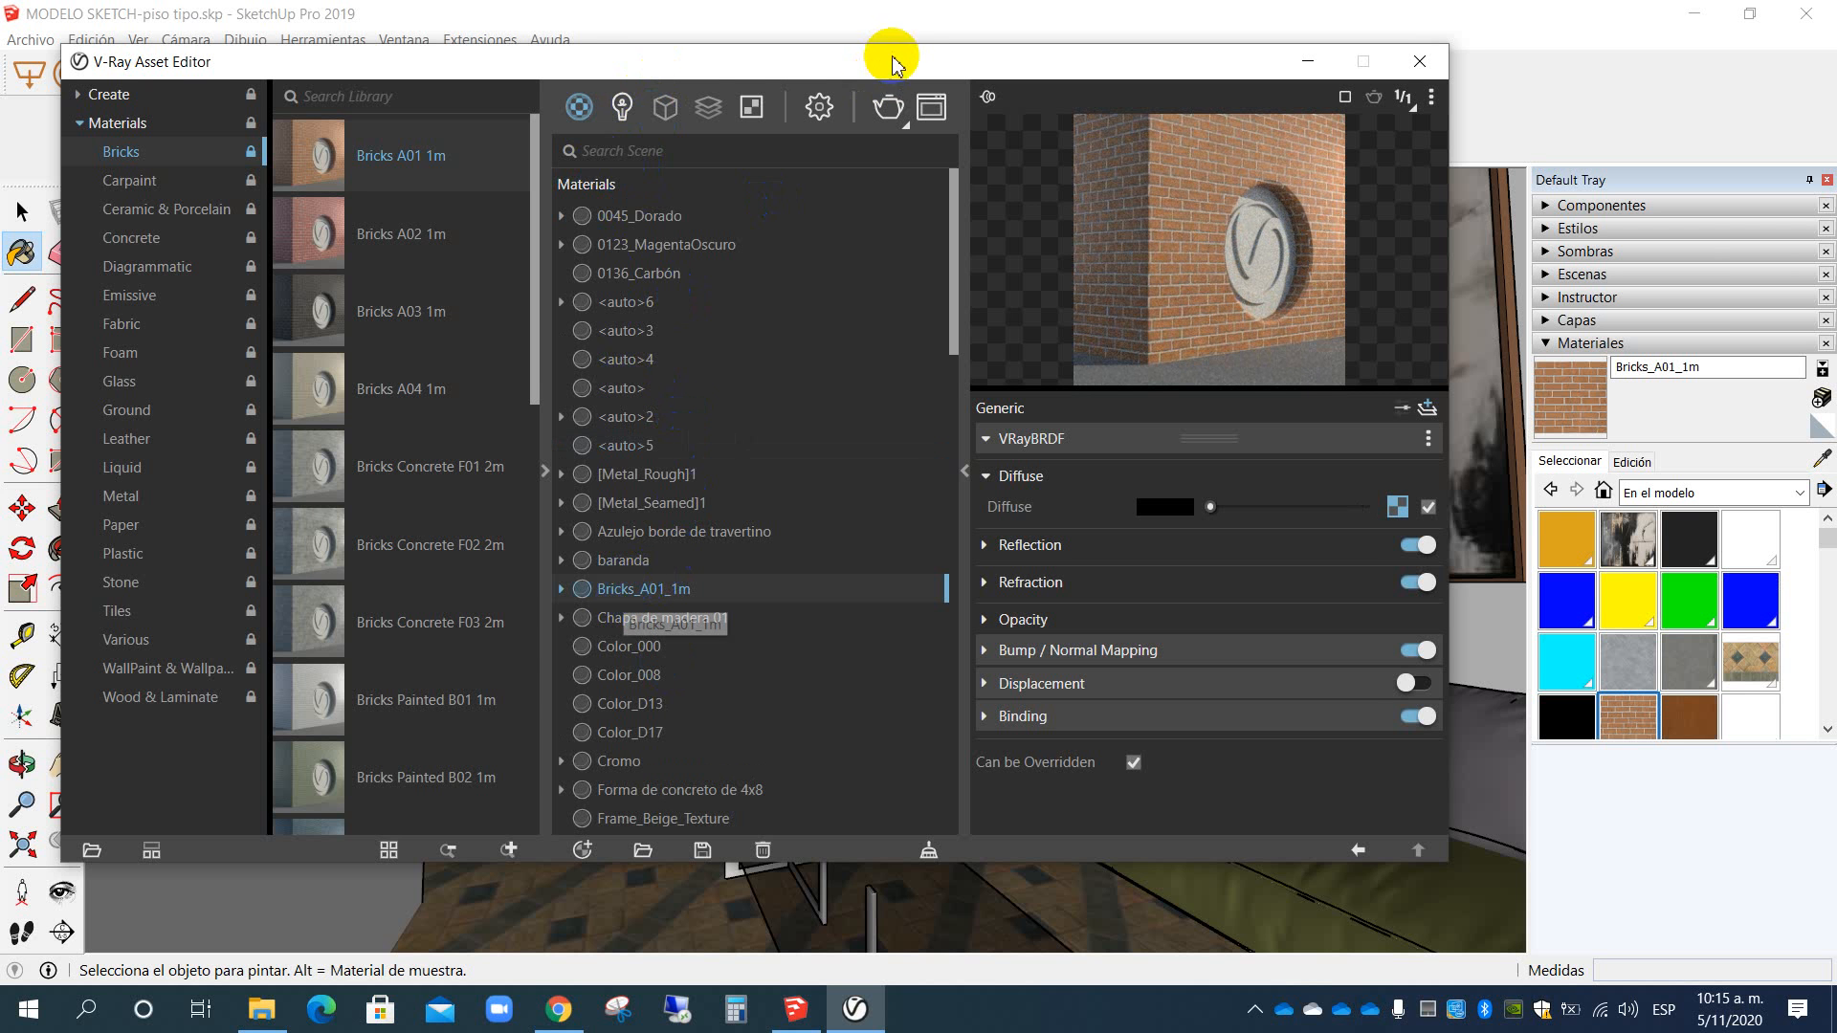
Step: Collapse the library, move the V-Ray Asset Editor aside, and paint the wall behind the sofa with Bricks_A01_1m
drag(892, 63, 949, 57)
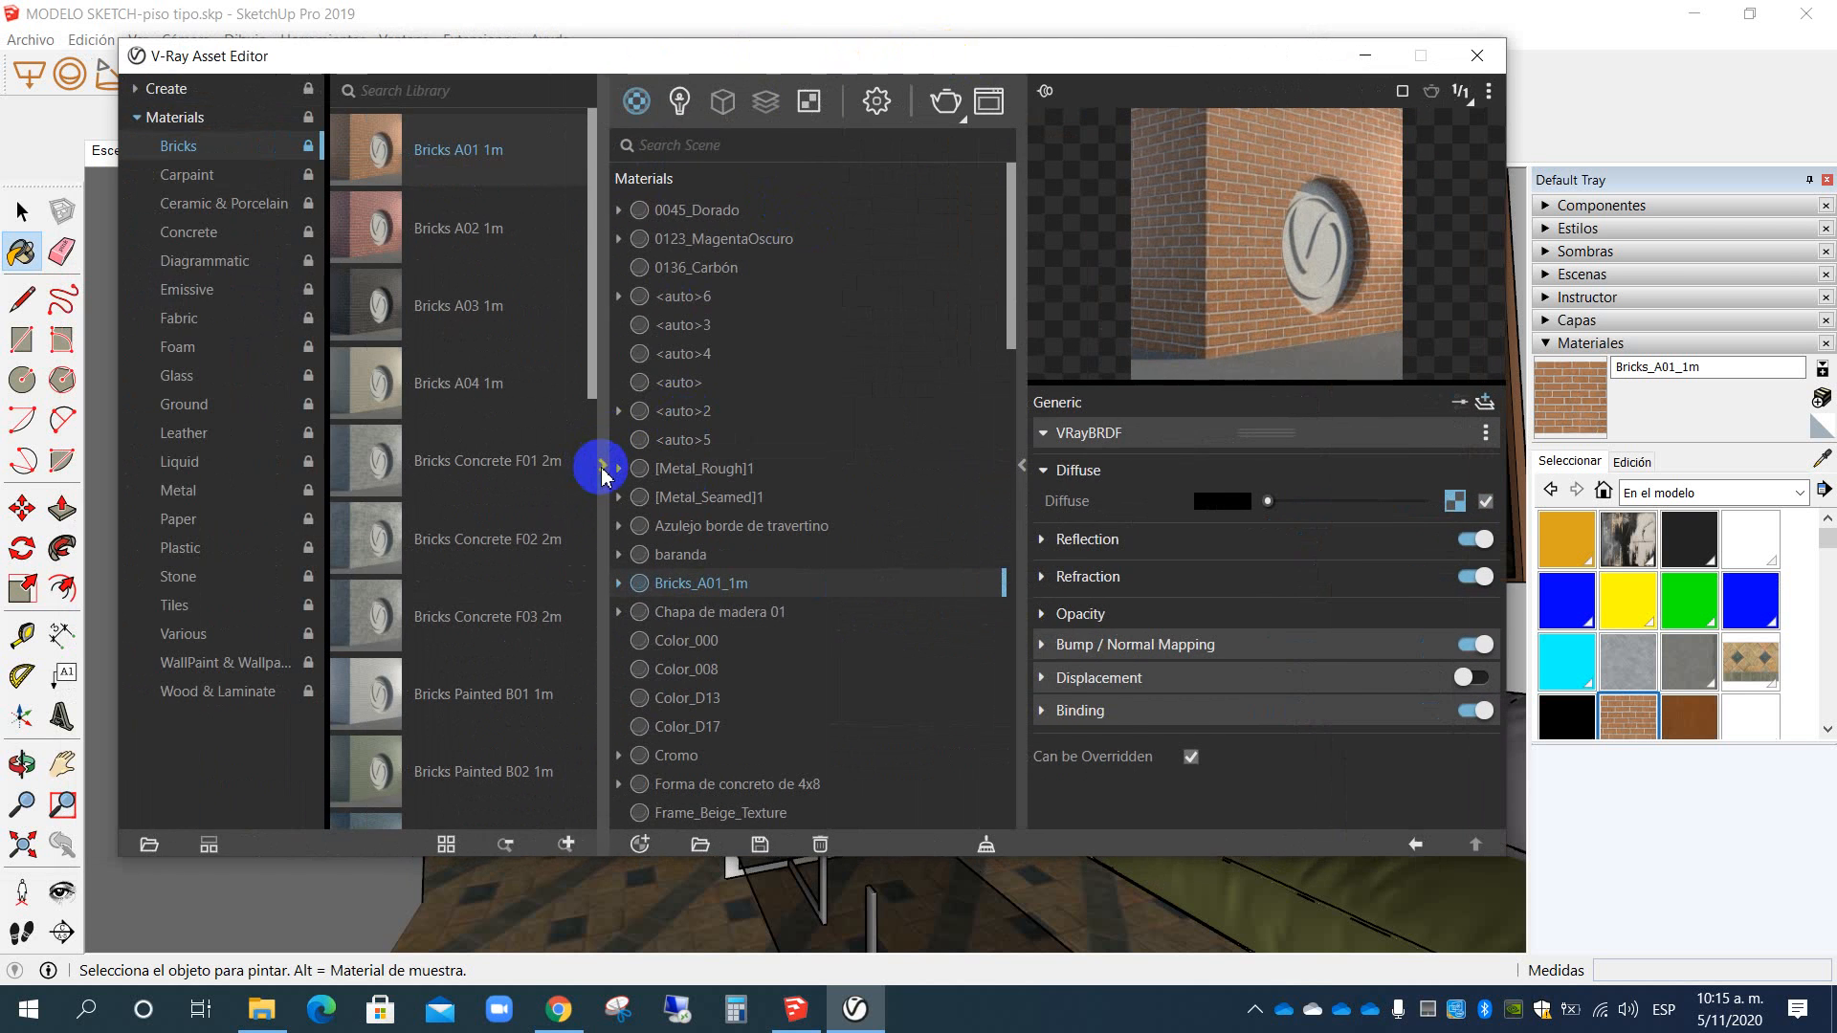
click(603, 468)
drag(791, 48, 236, 46)
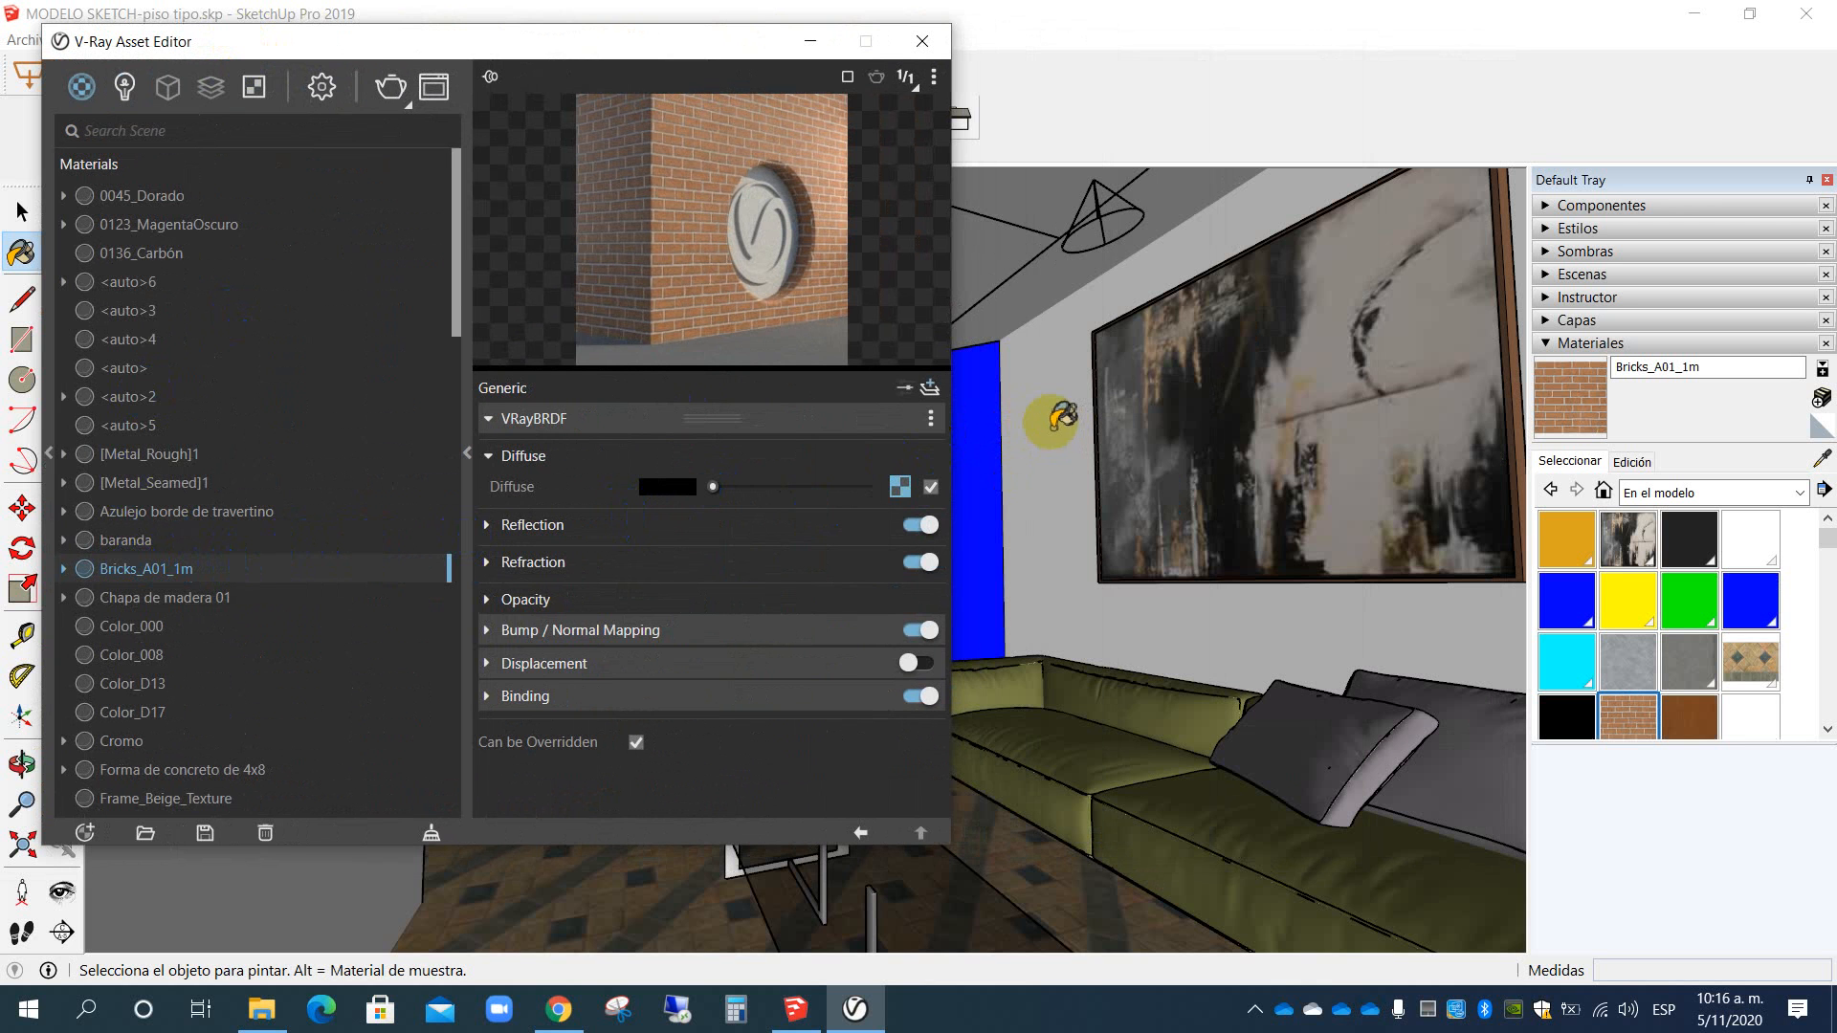
click(1060, 417)
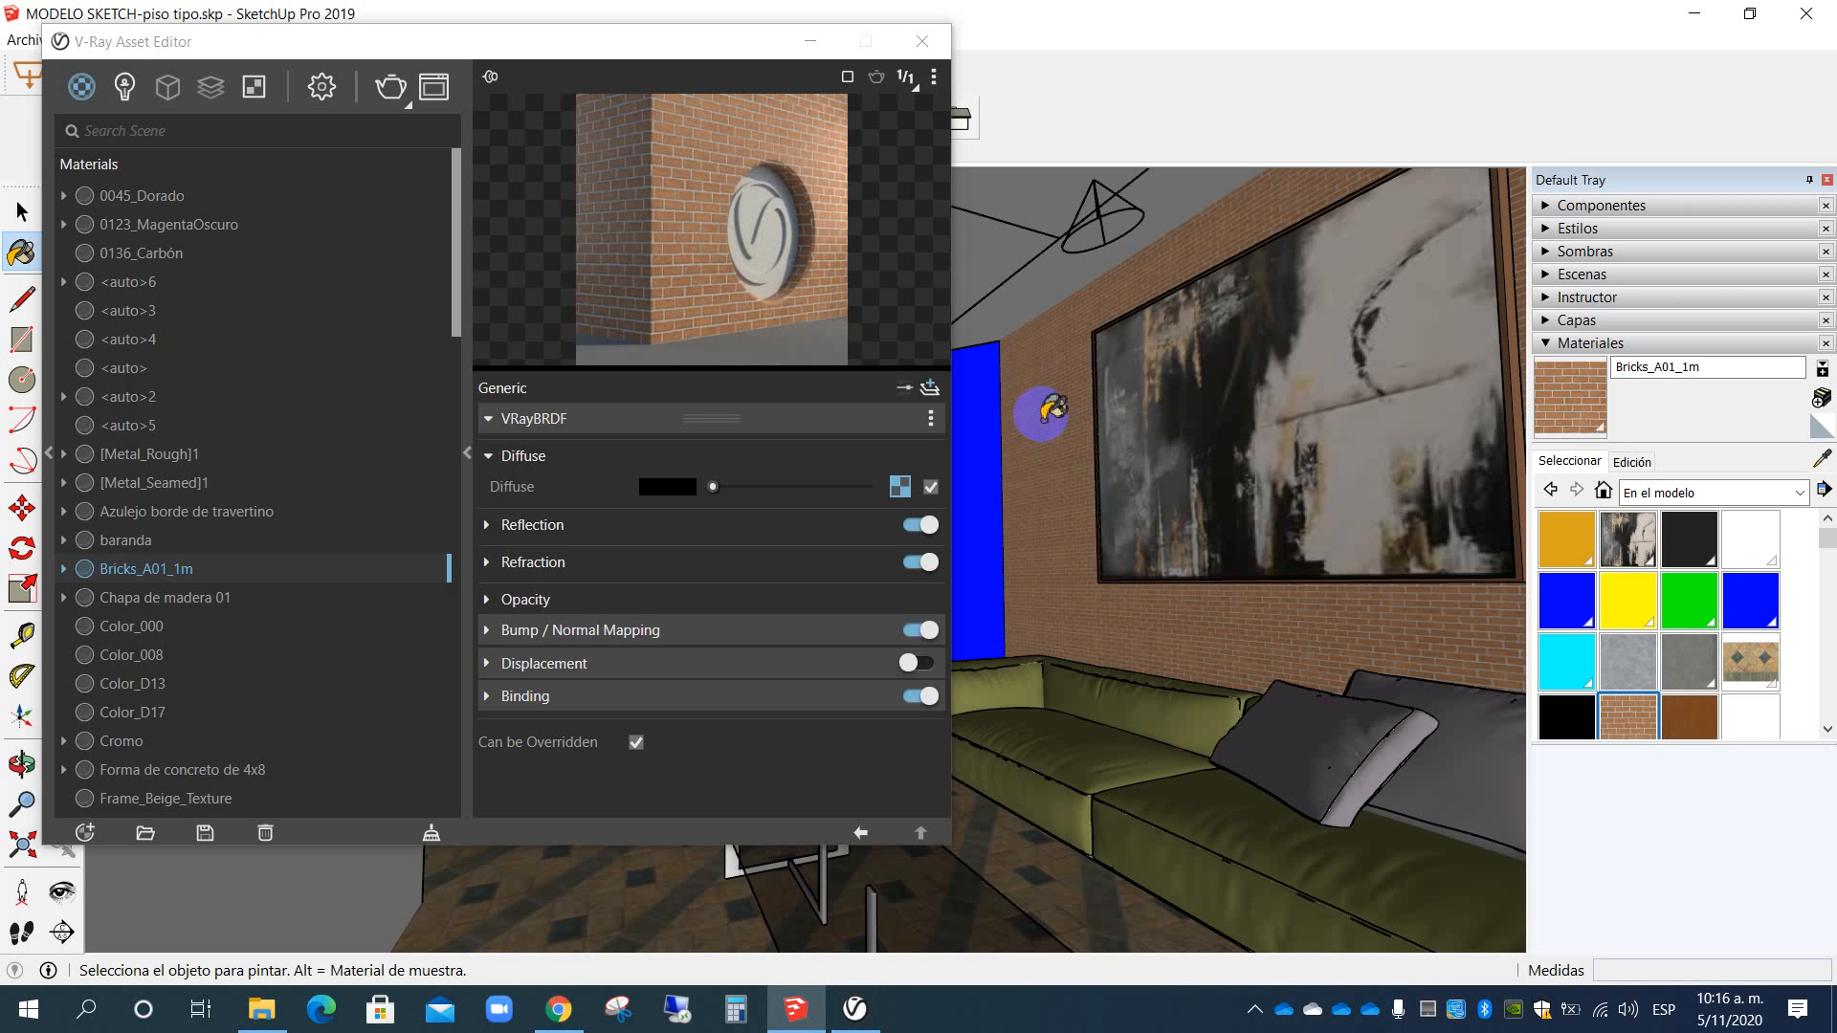
Step: Examine the Apply To Selection and Apply To Layer options for Bricks_A01_1m, including the list of layers
right_click(428, 578)
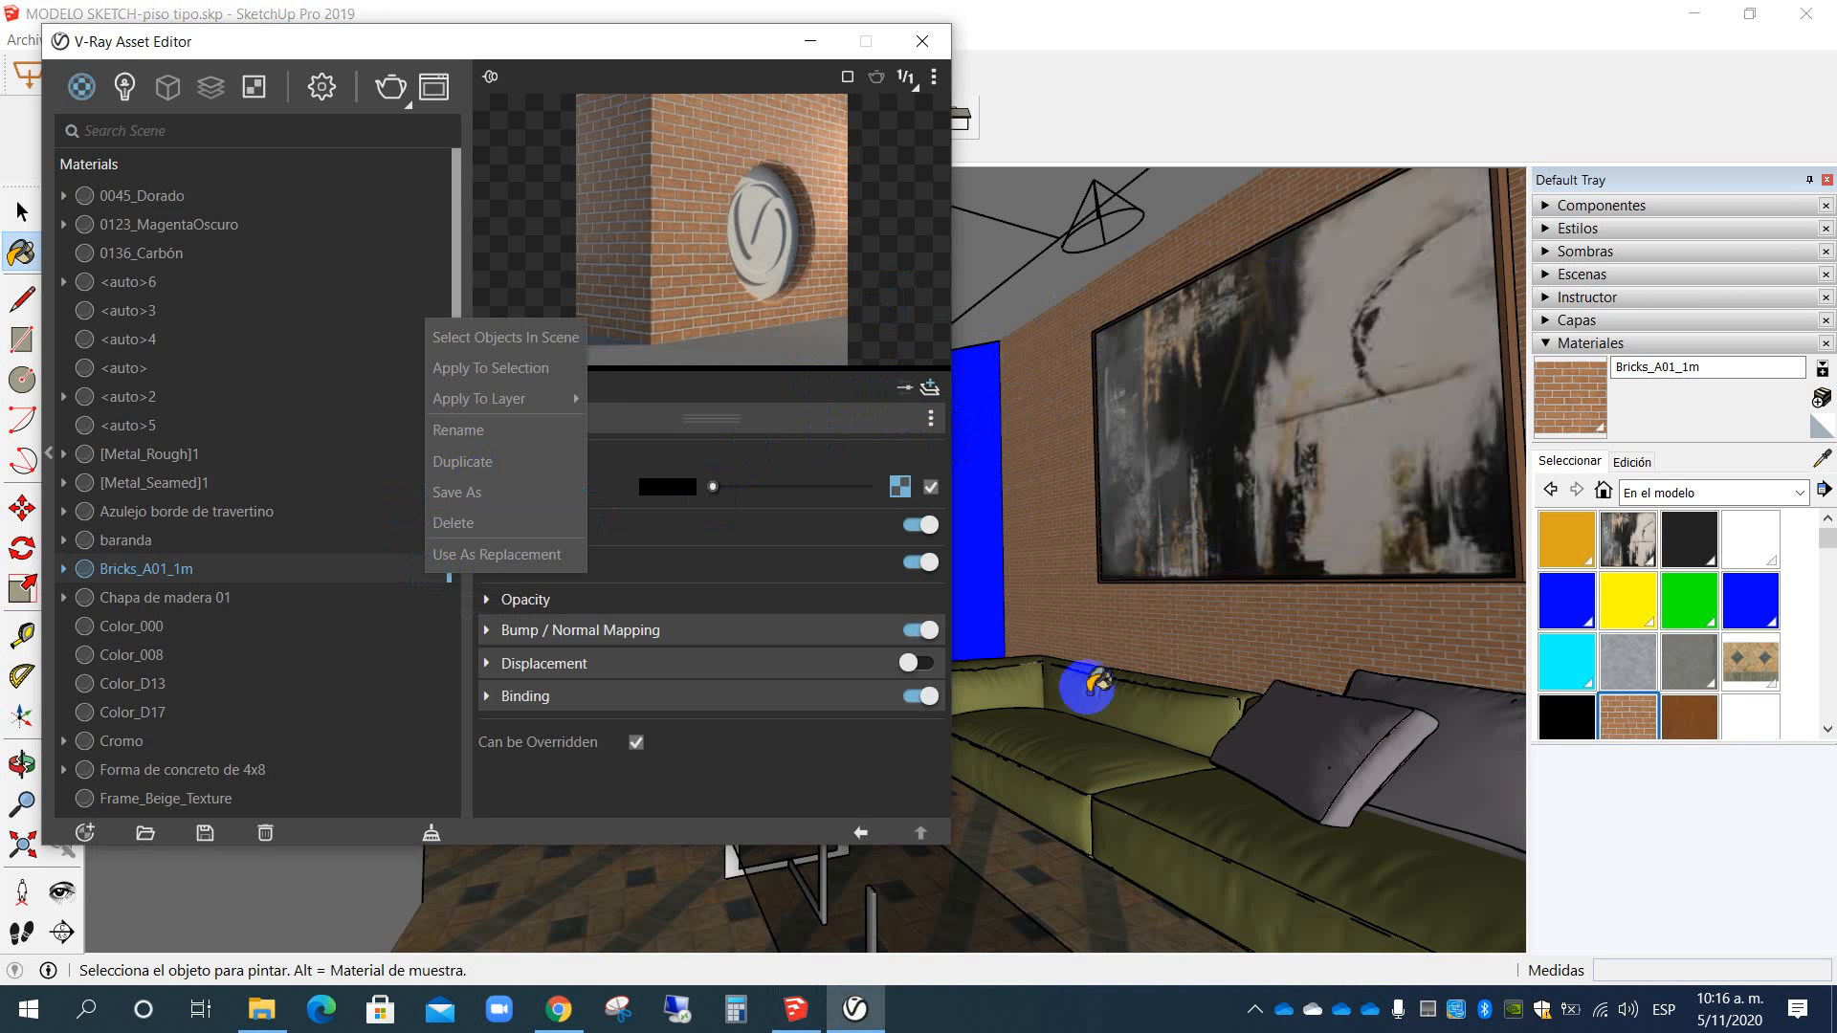
click(481, 387)
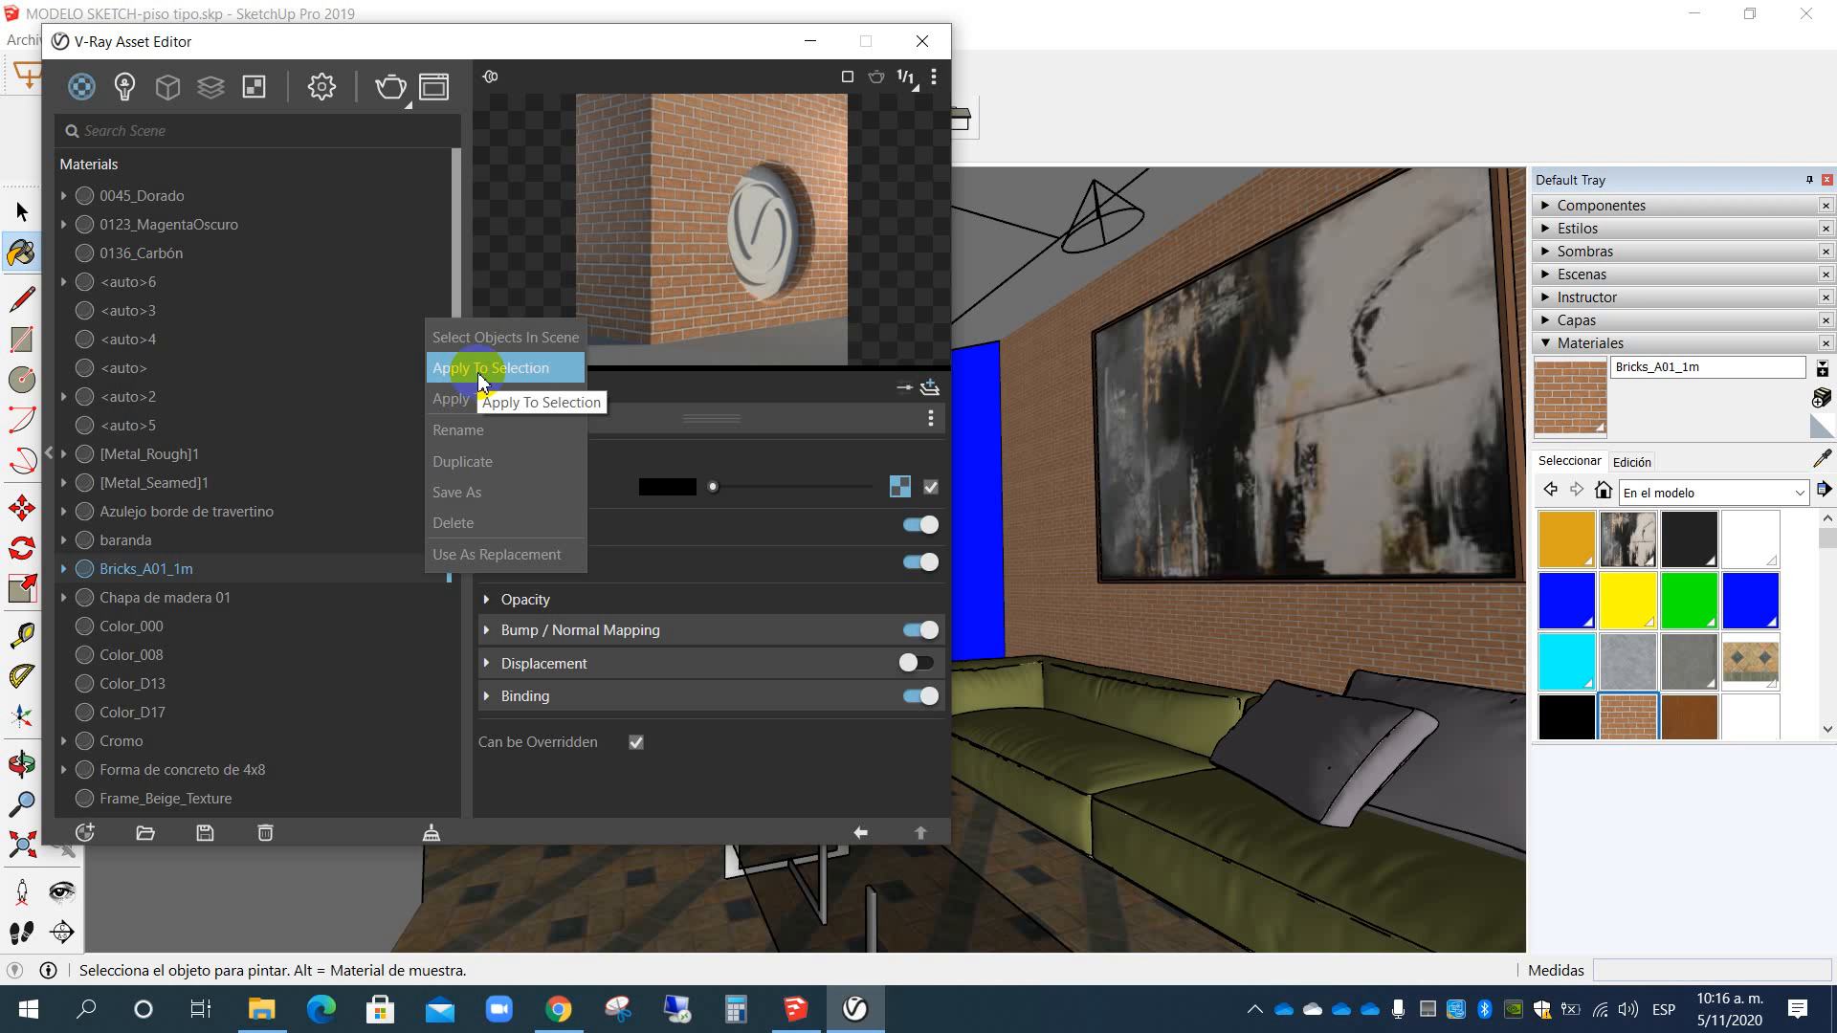
mouse_move(476, 399)
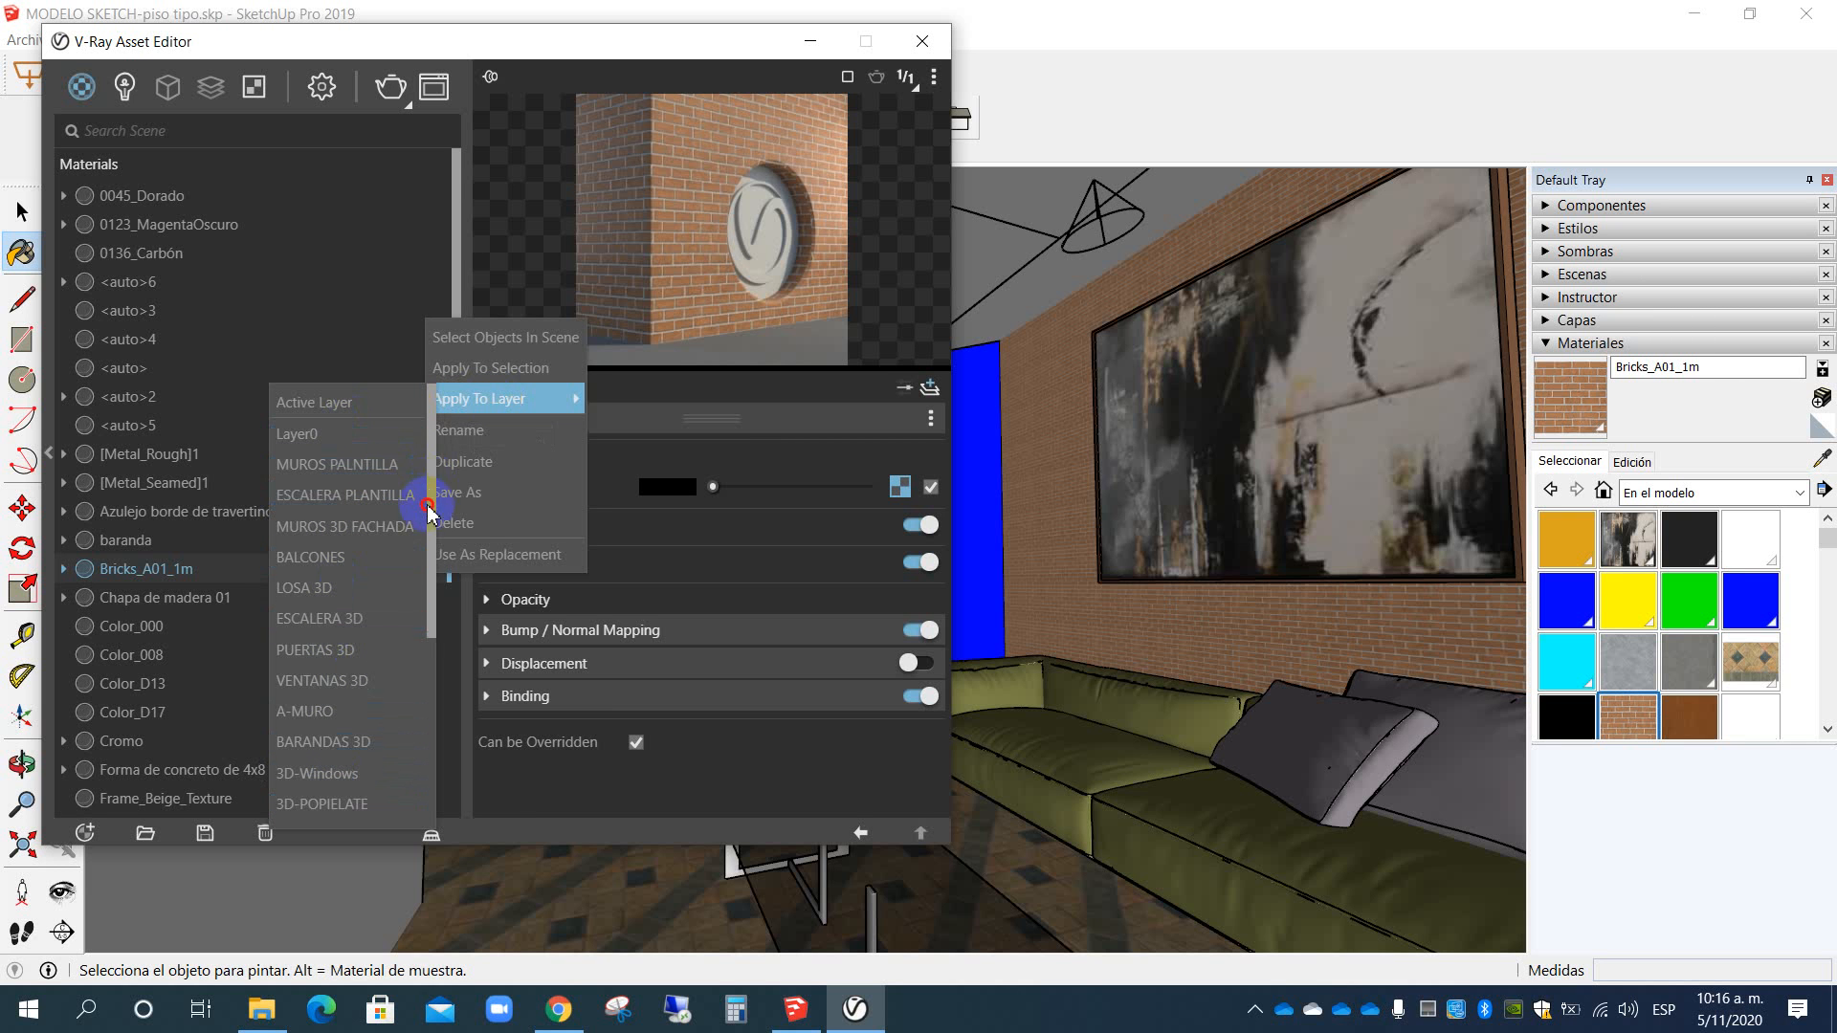
drag(429, 514, 427, 437)
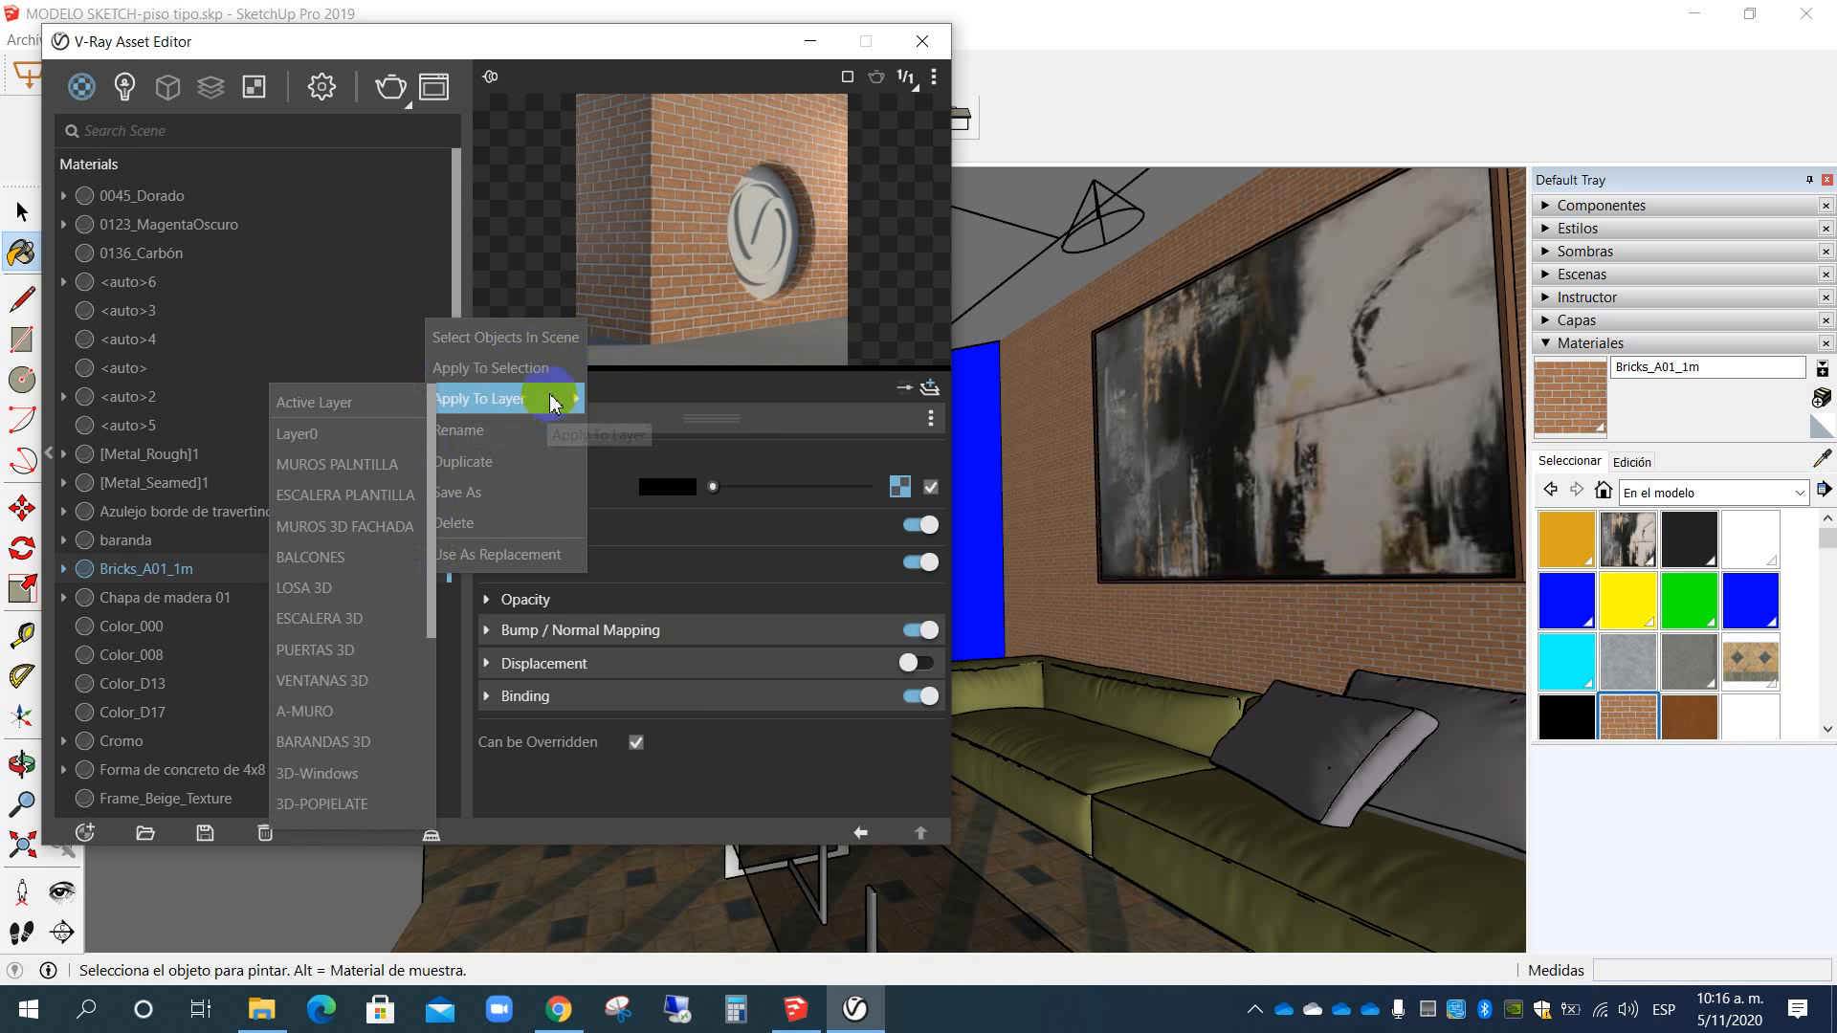
click(641, 328)
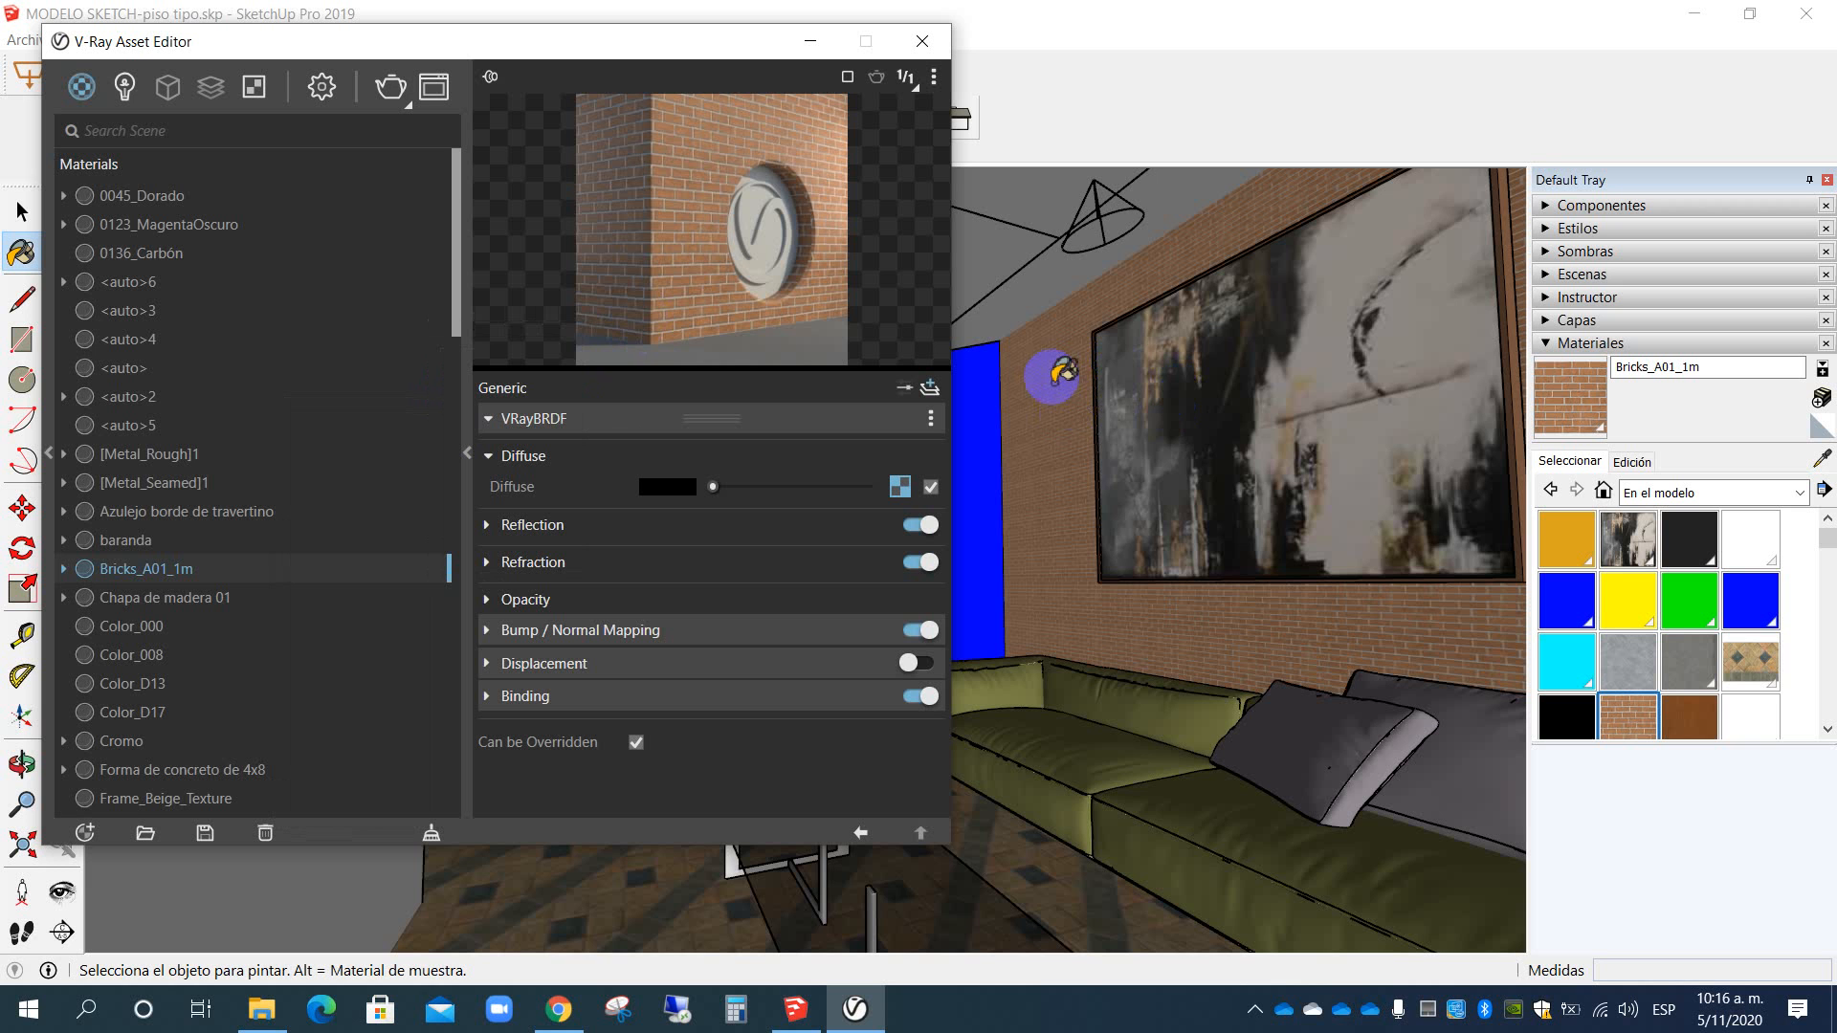
right_click(281, 574)
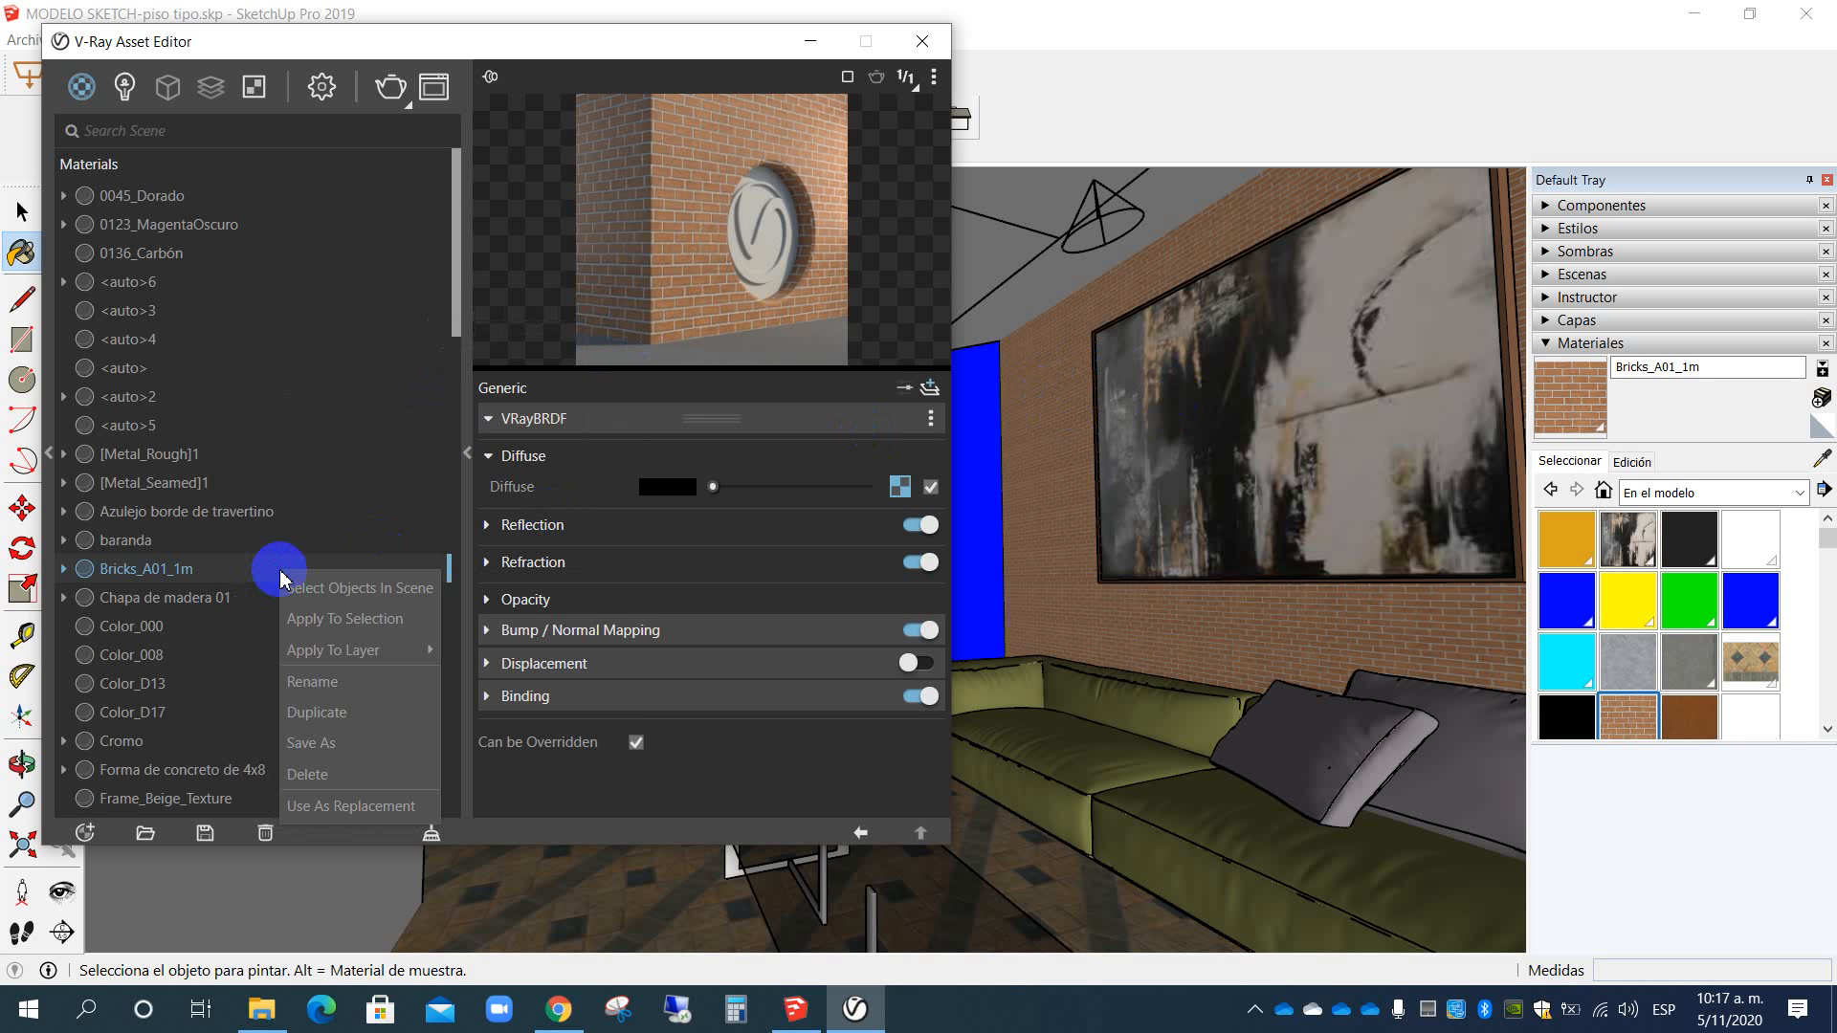
drag(411, 41, 807, 40)
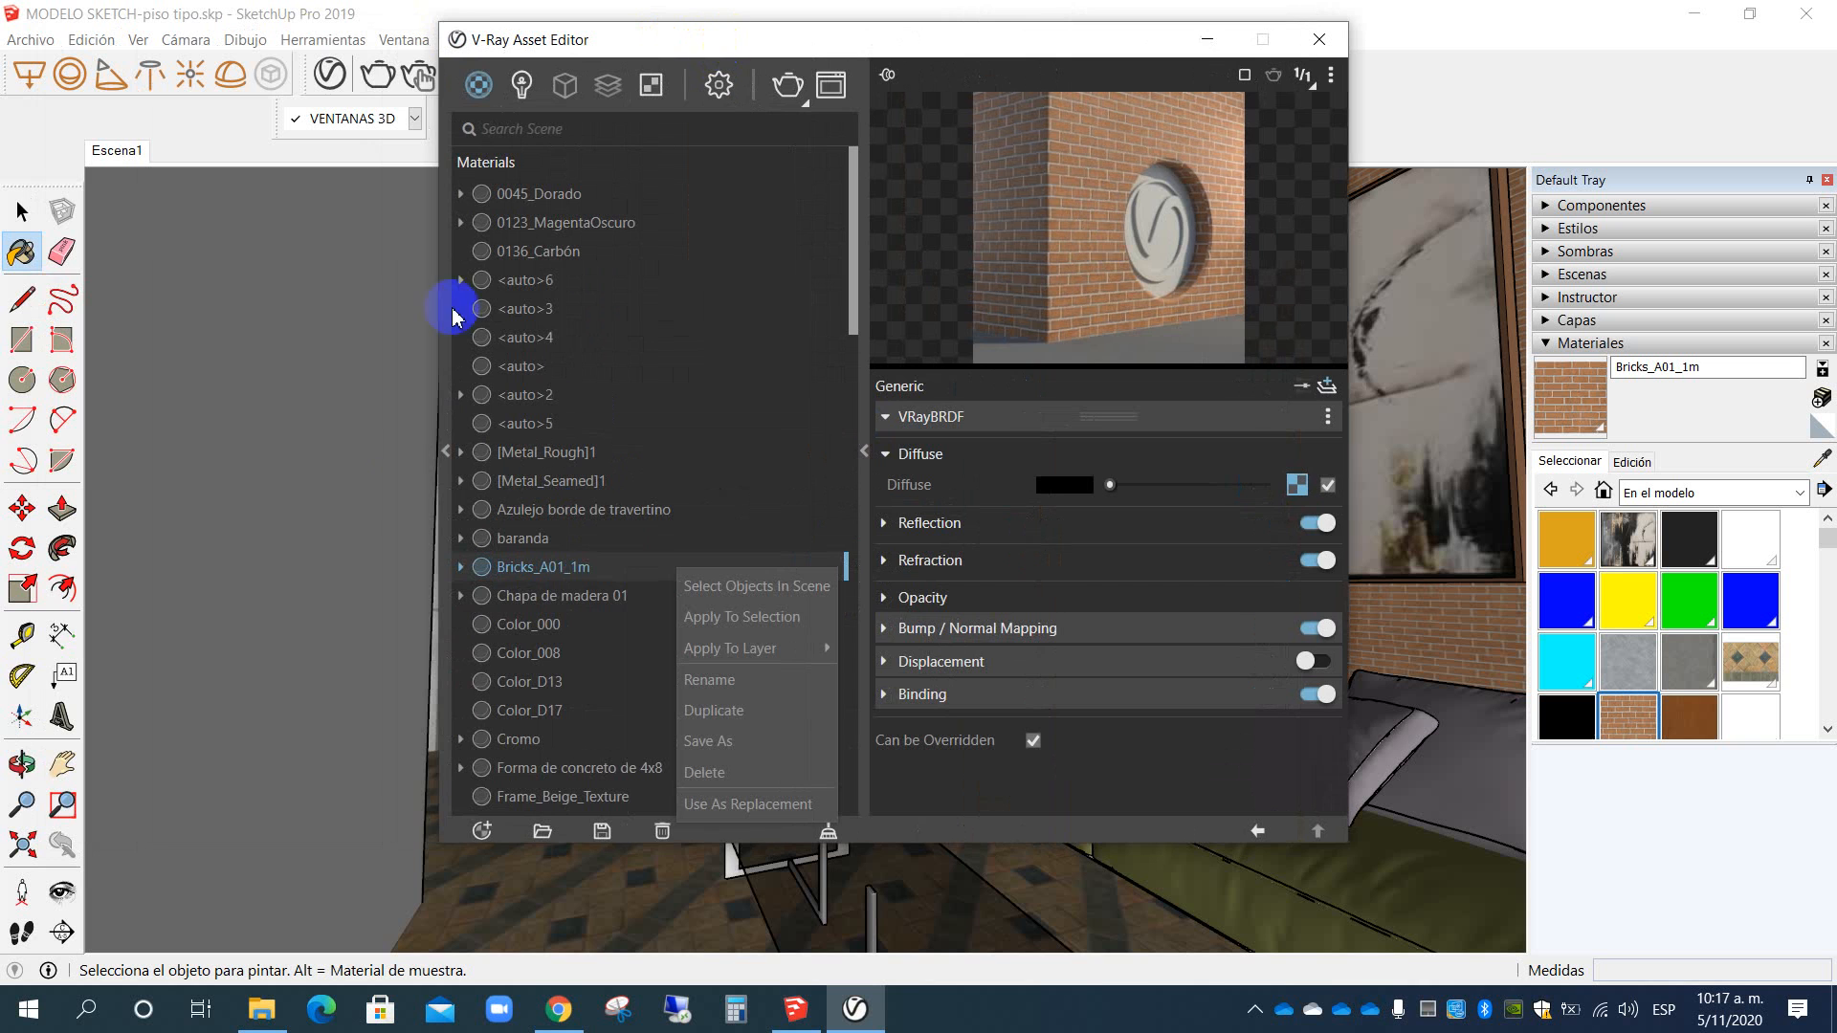
click(447, 451)
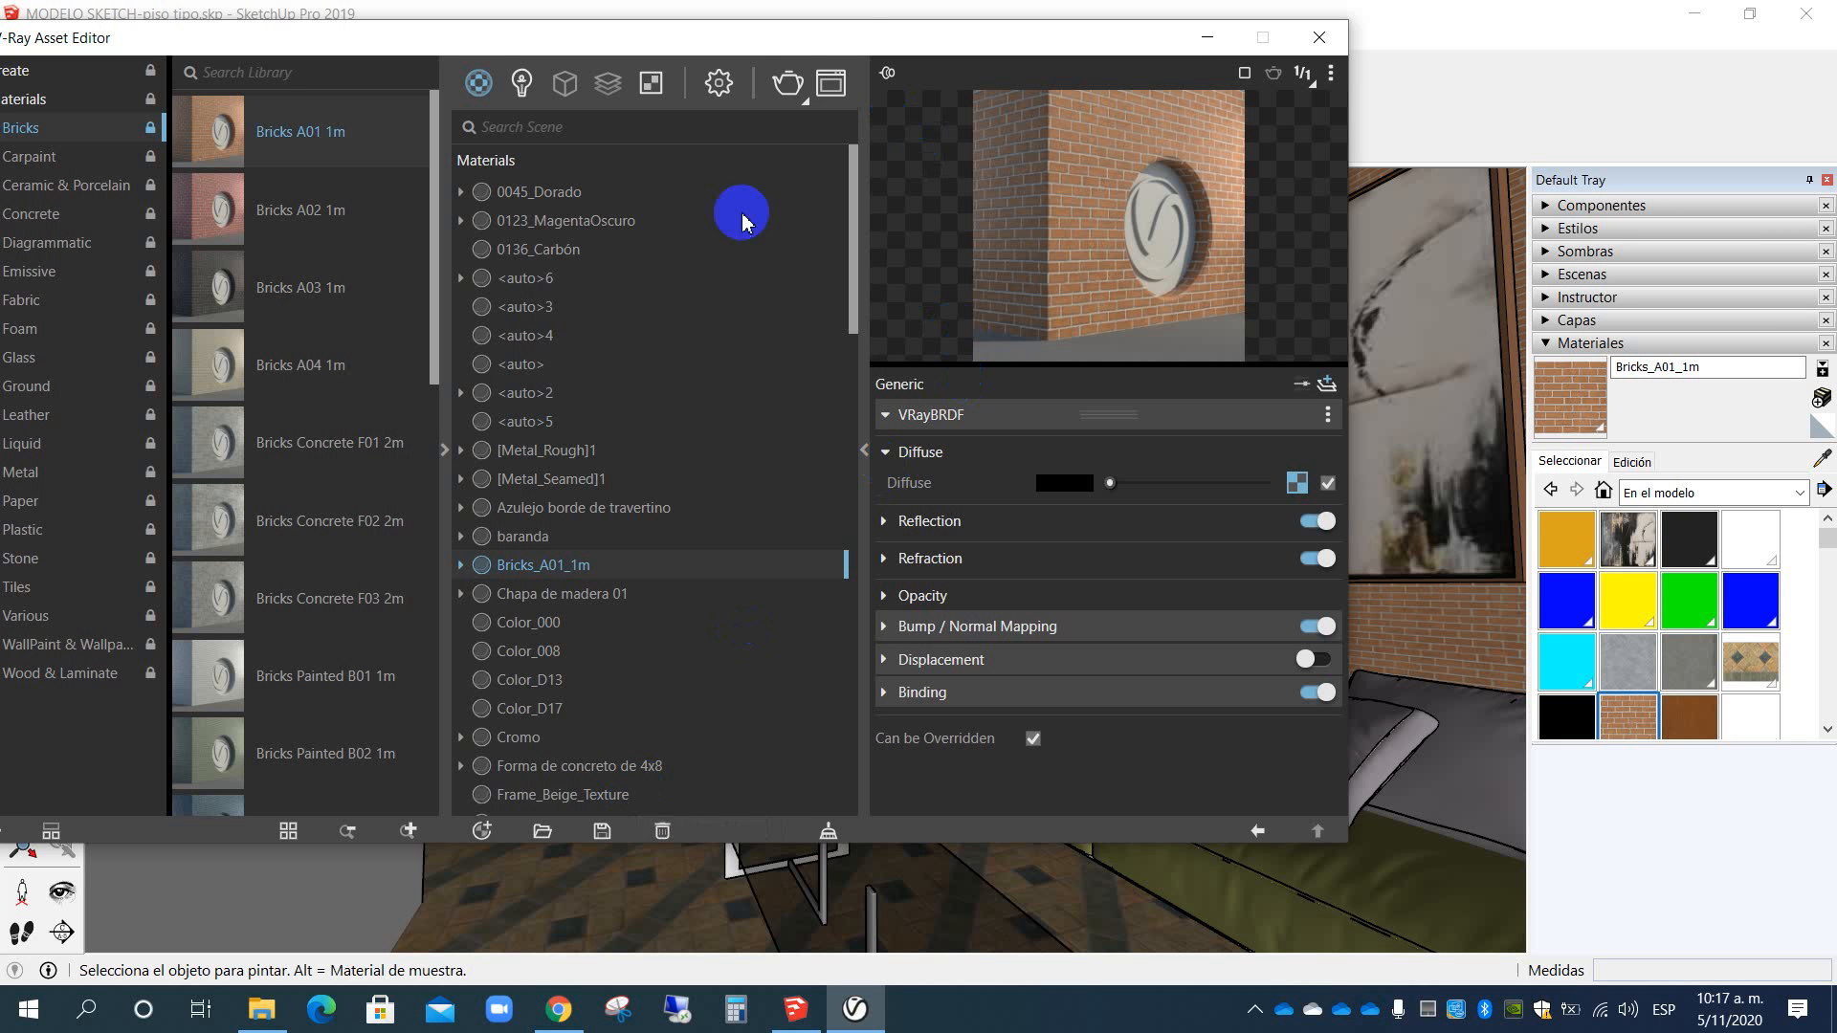
click(451, 452)
drag(609, 28, 280, 53)
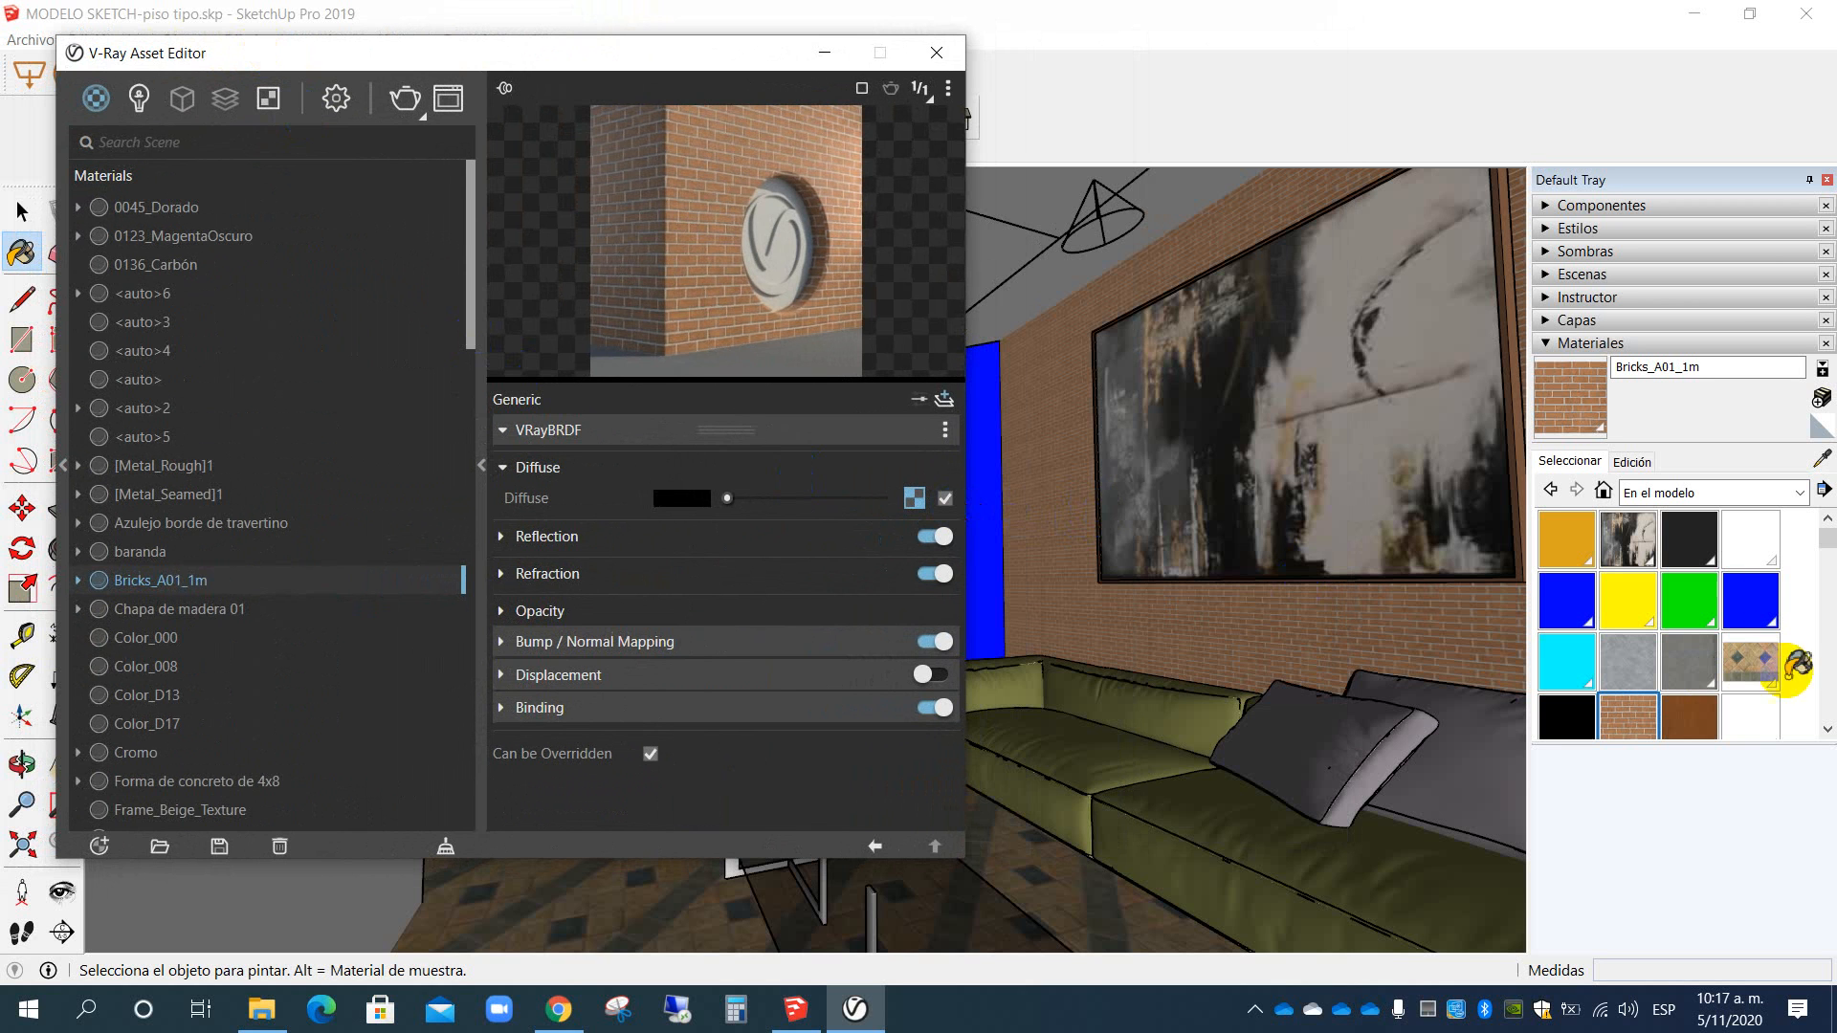
click(1793, 496)
click(1794, 498)
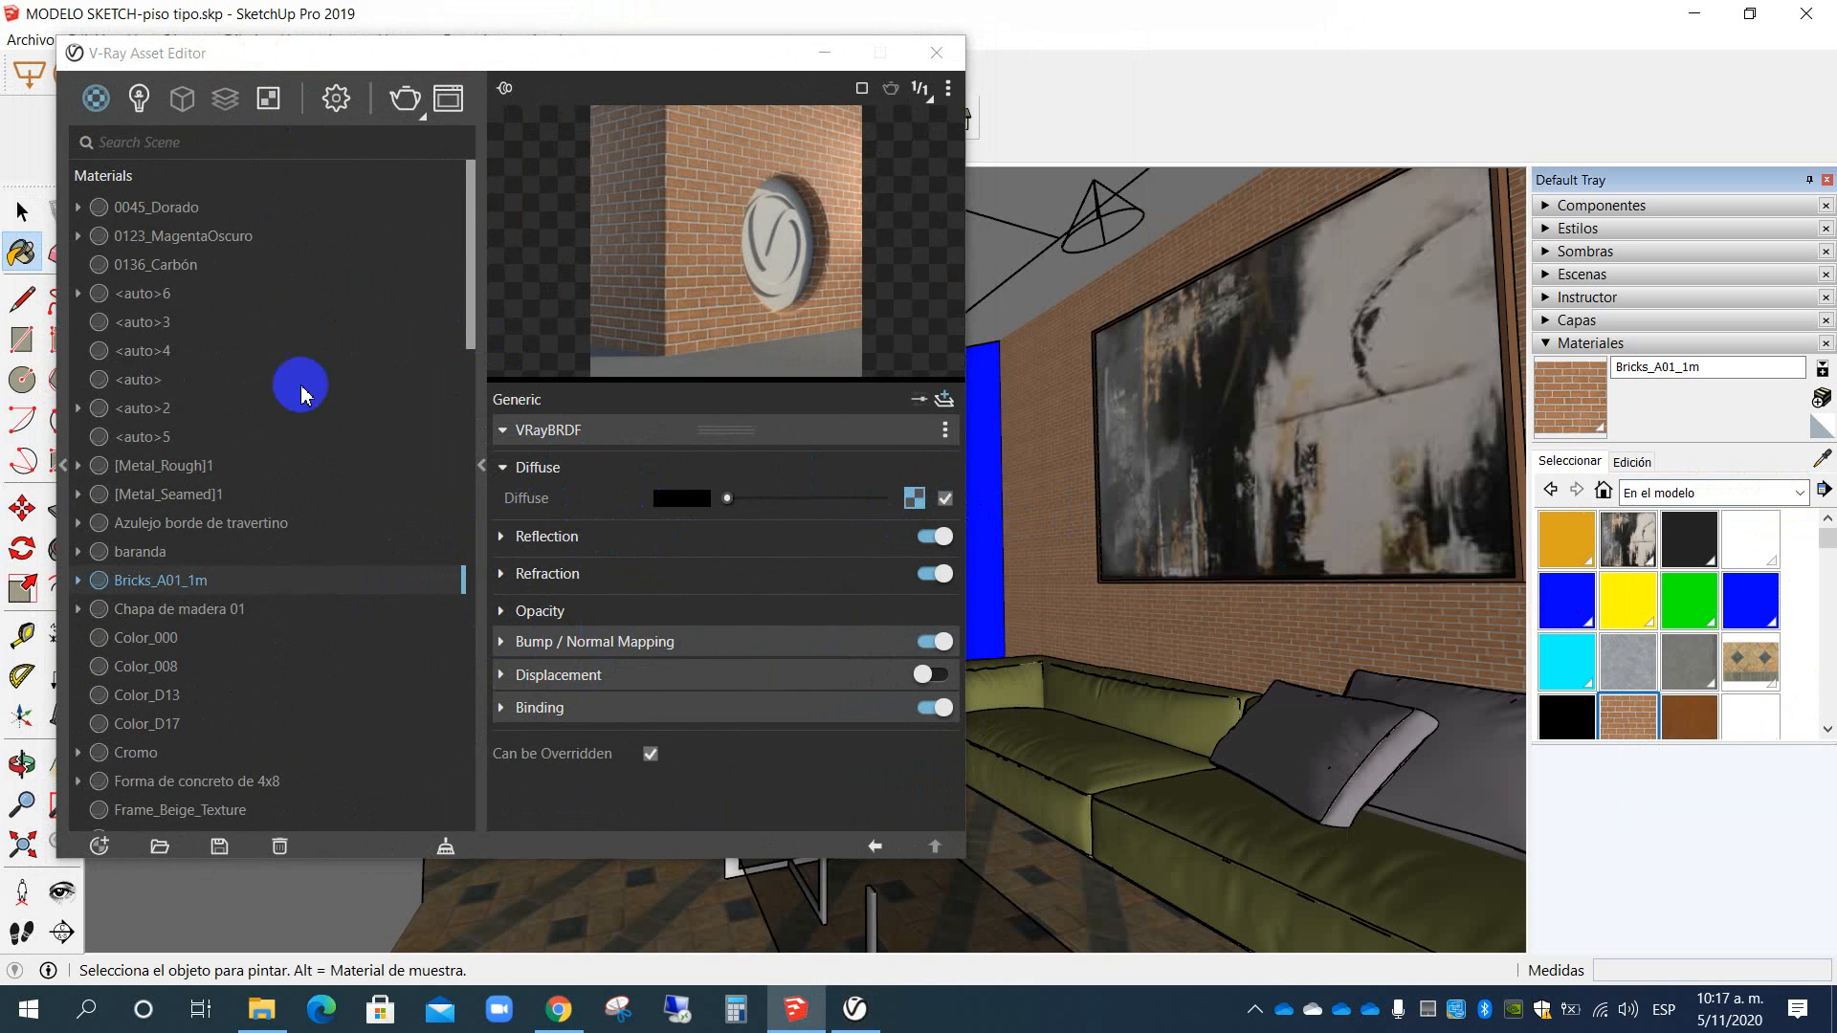
Step: Expand the V-Ray material library again and move the Asset Editor so its categories and material thumbnails can be seen
click(63, 465)
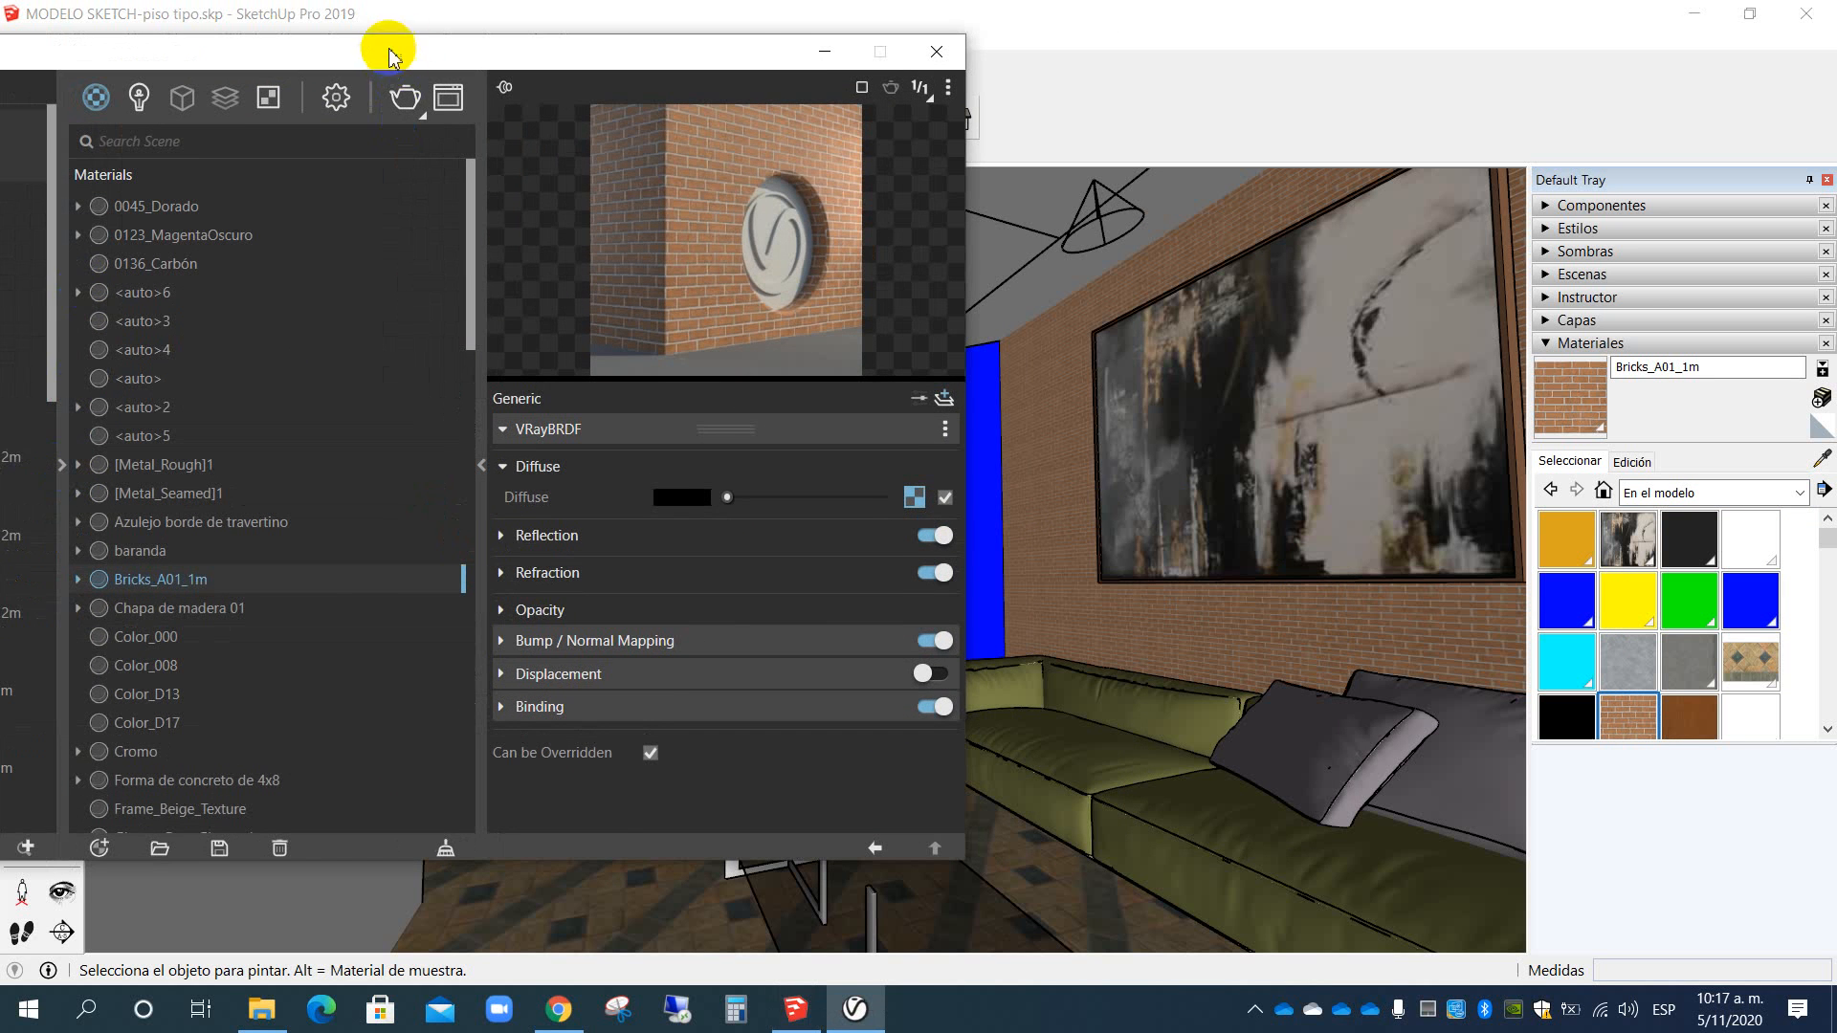
drag(382, 49, 783, 37)
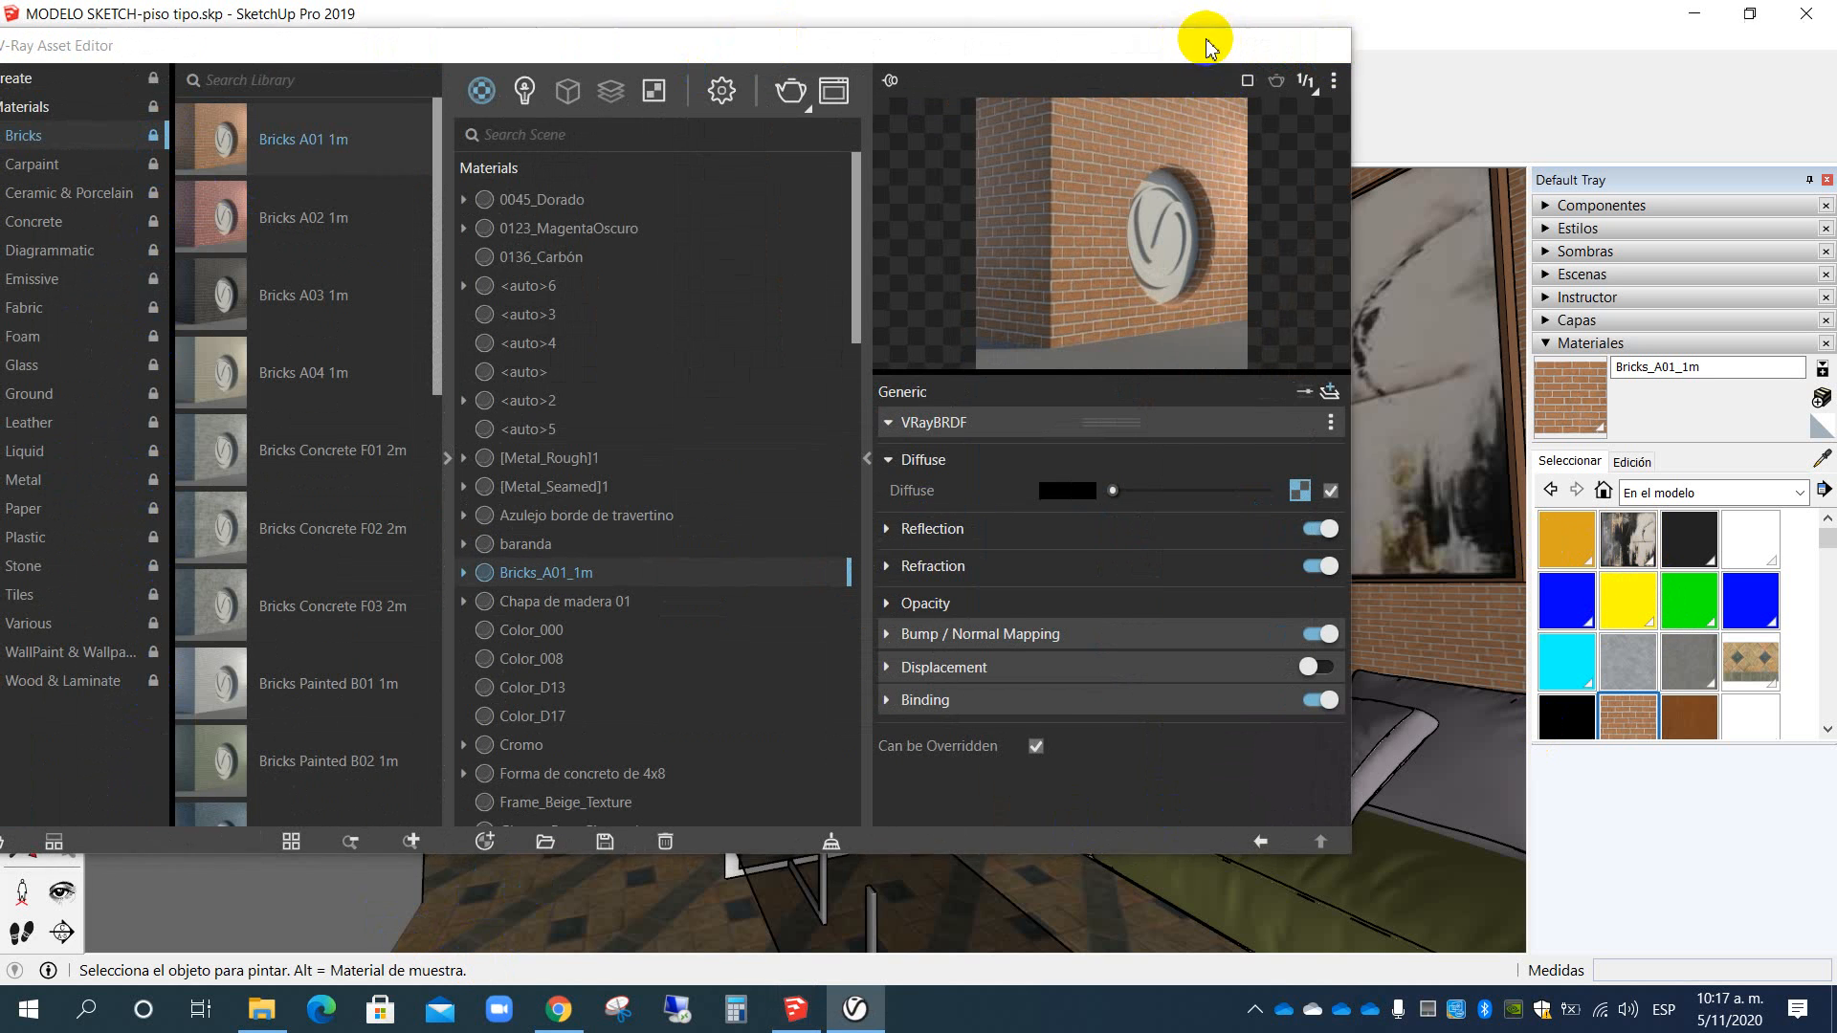
click(1210, 43)
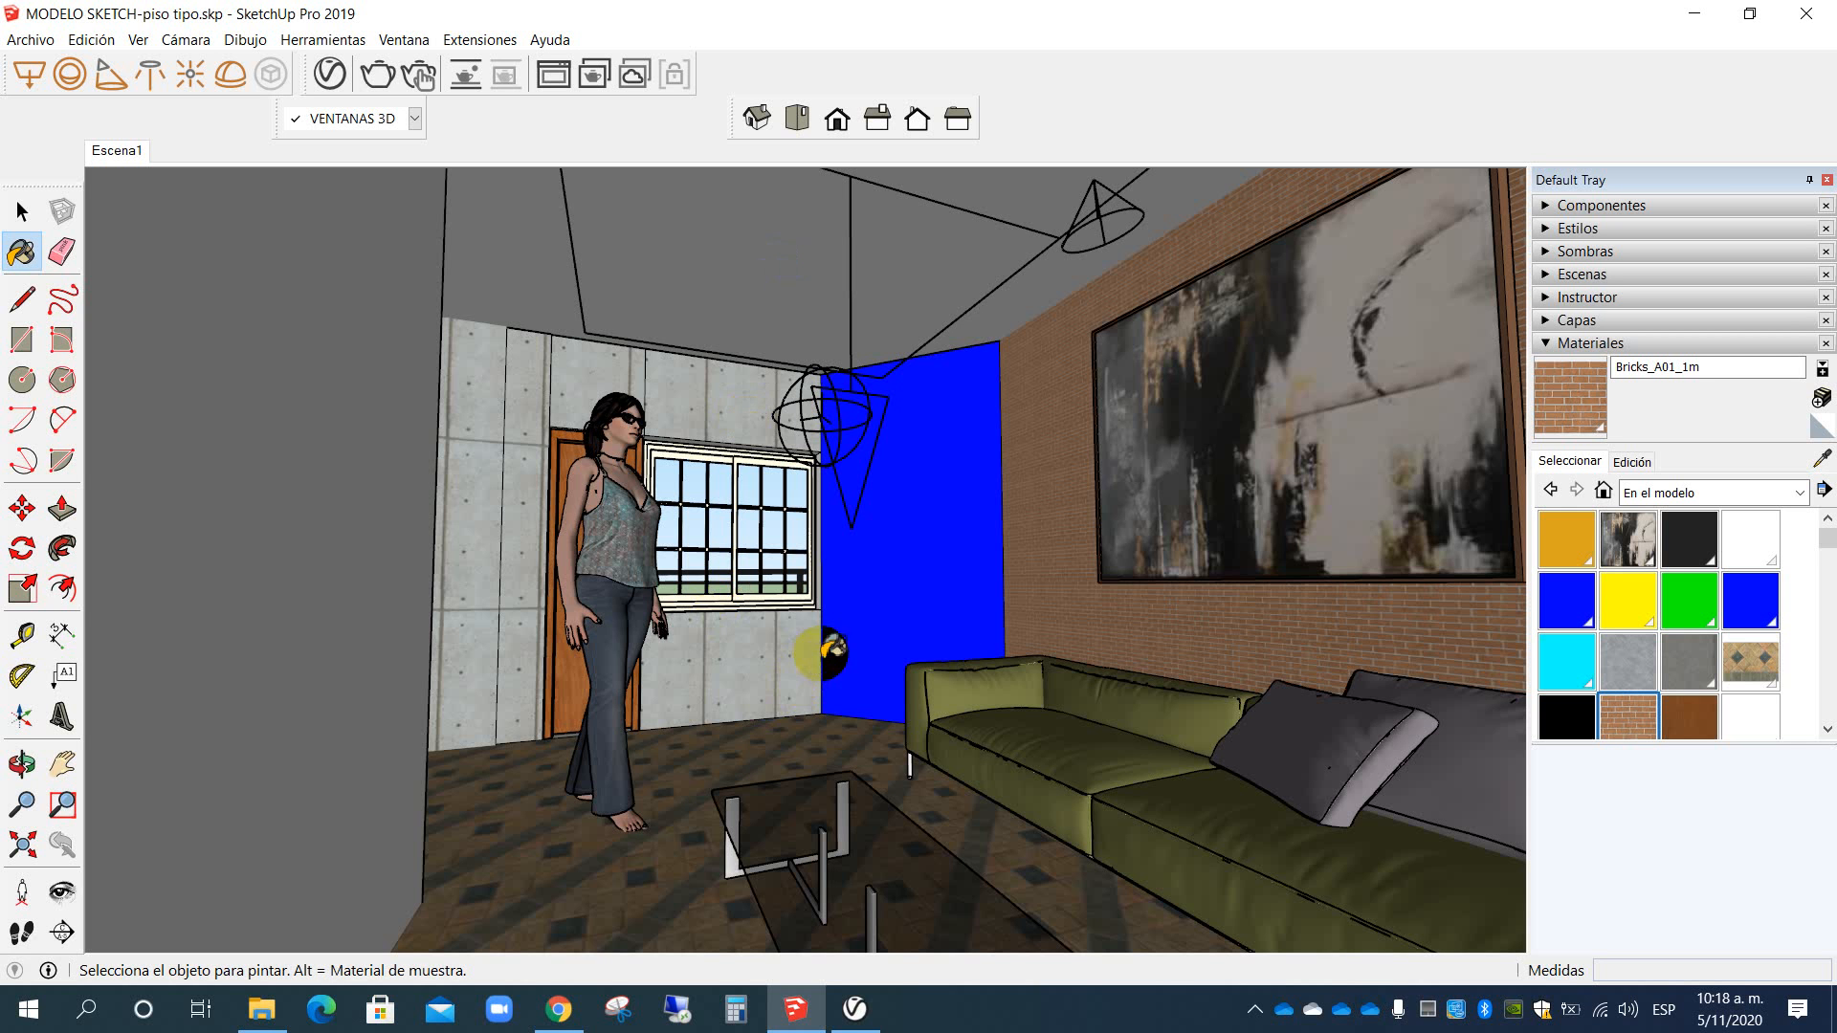
Step: Review the render settings in the V-Ray Asset Editor, close the editor, and activate the Select tool
click(852, 1013)
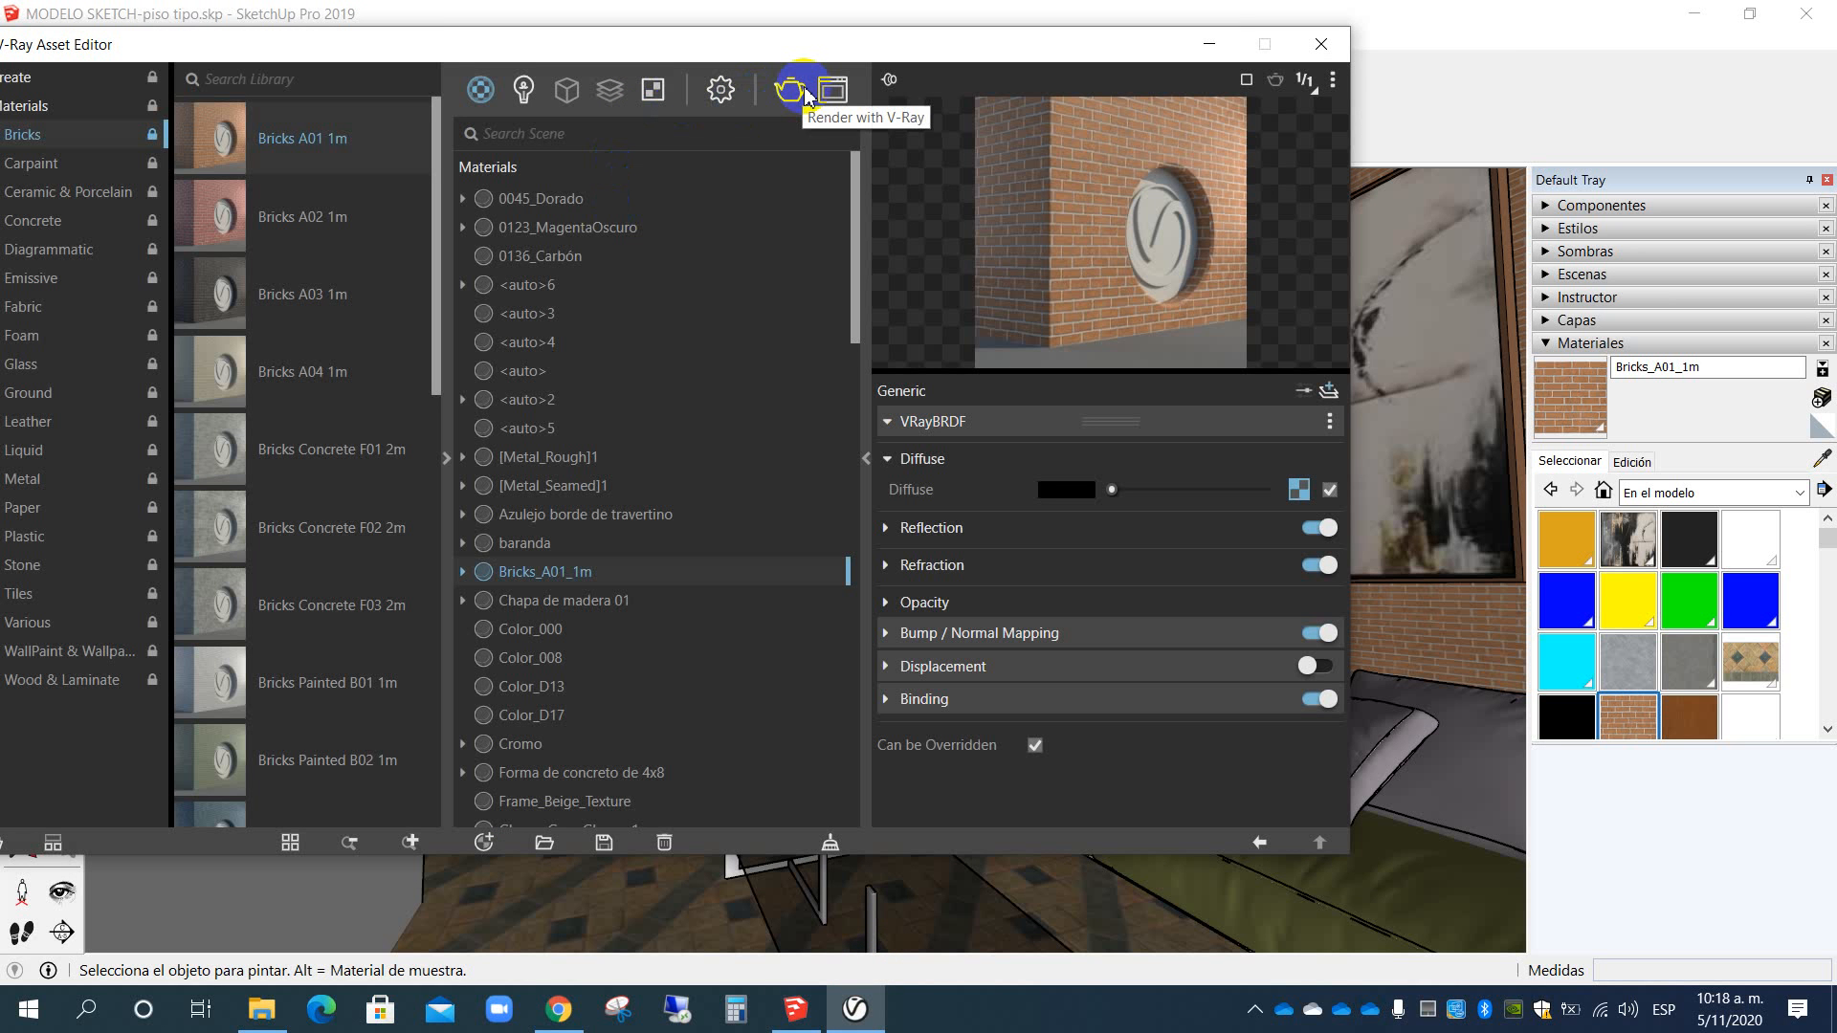
click(721, 89)
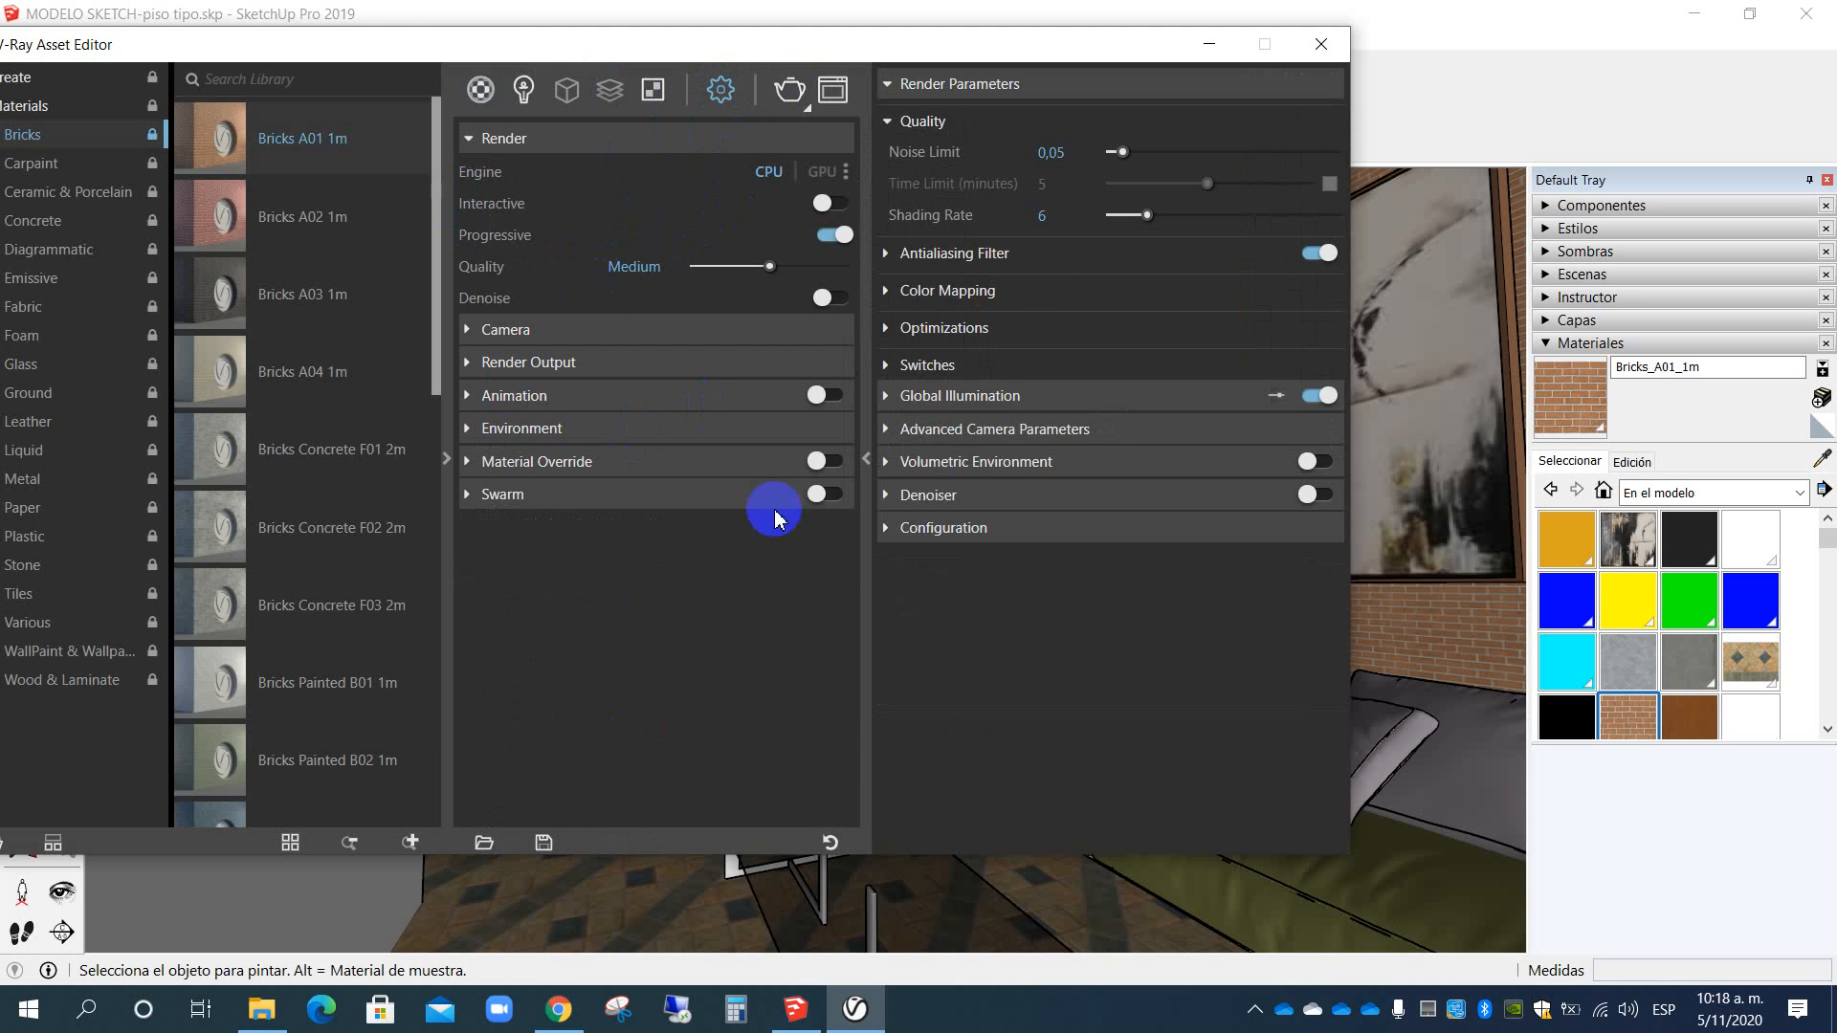
click(1322, 44)
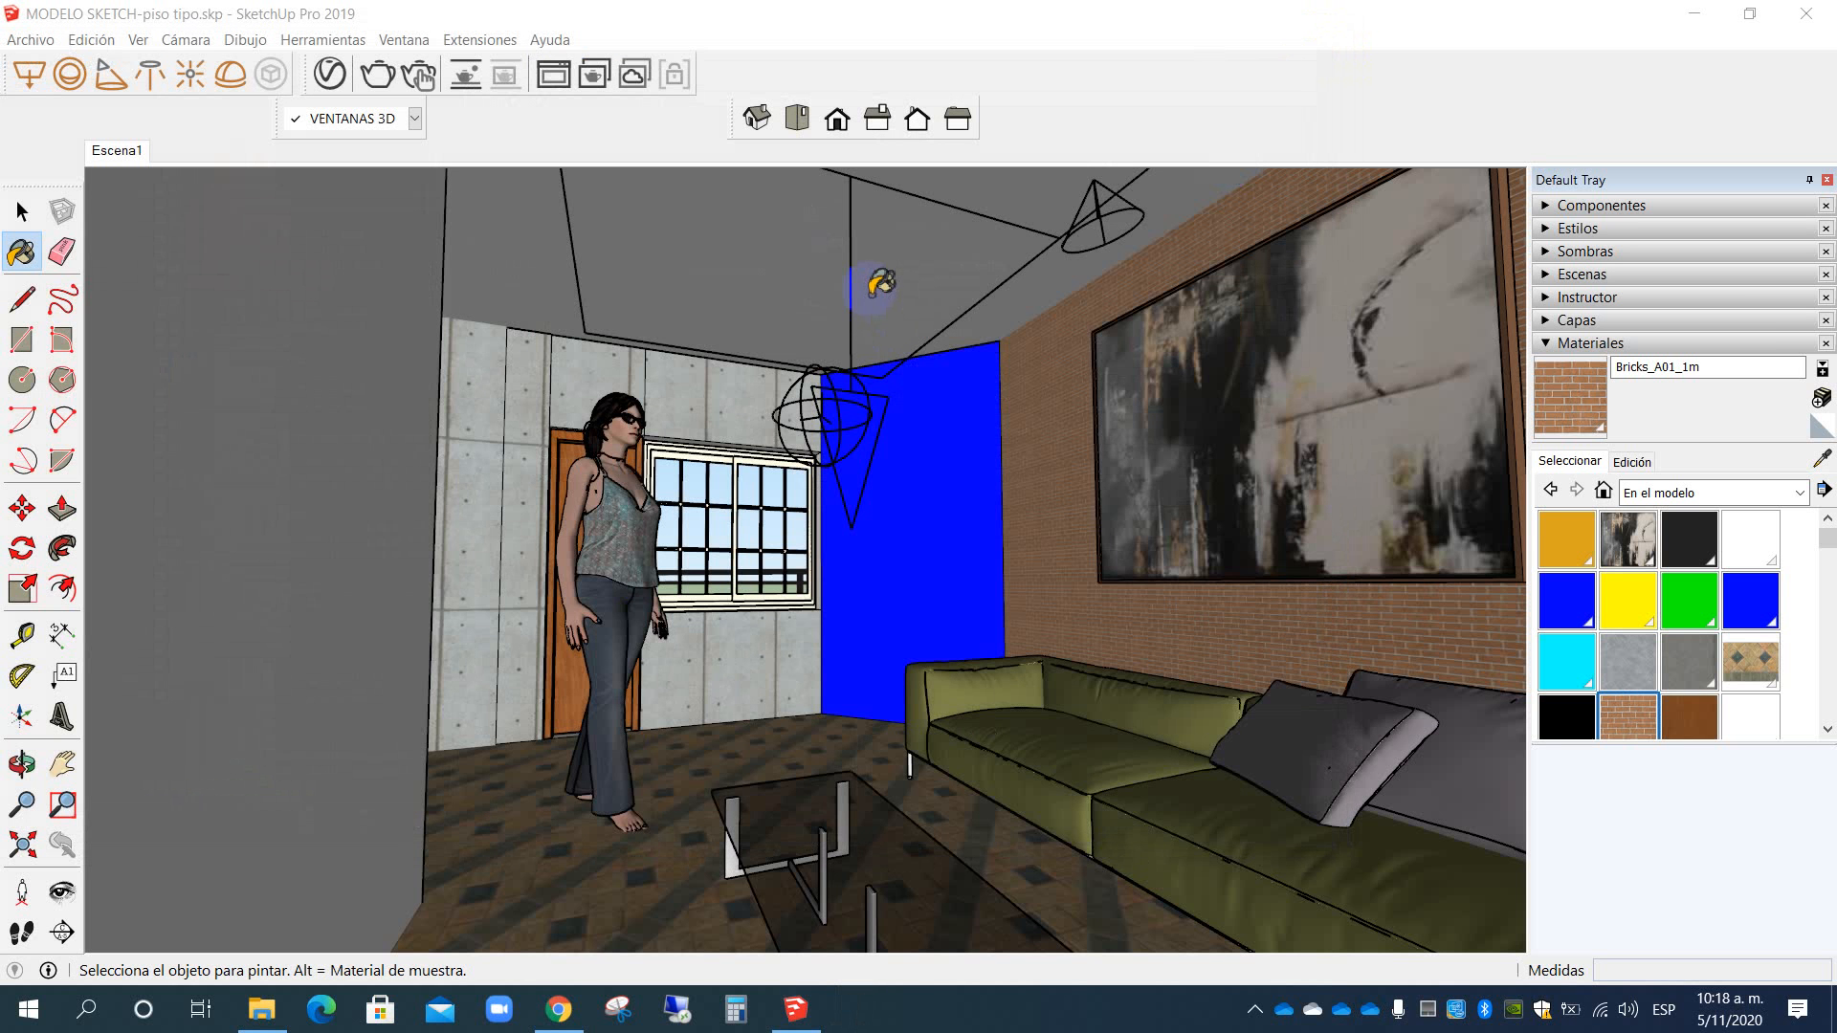
click(22, 211)
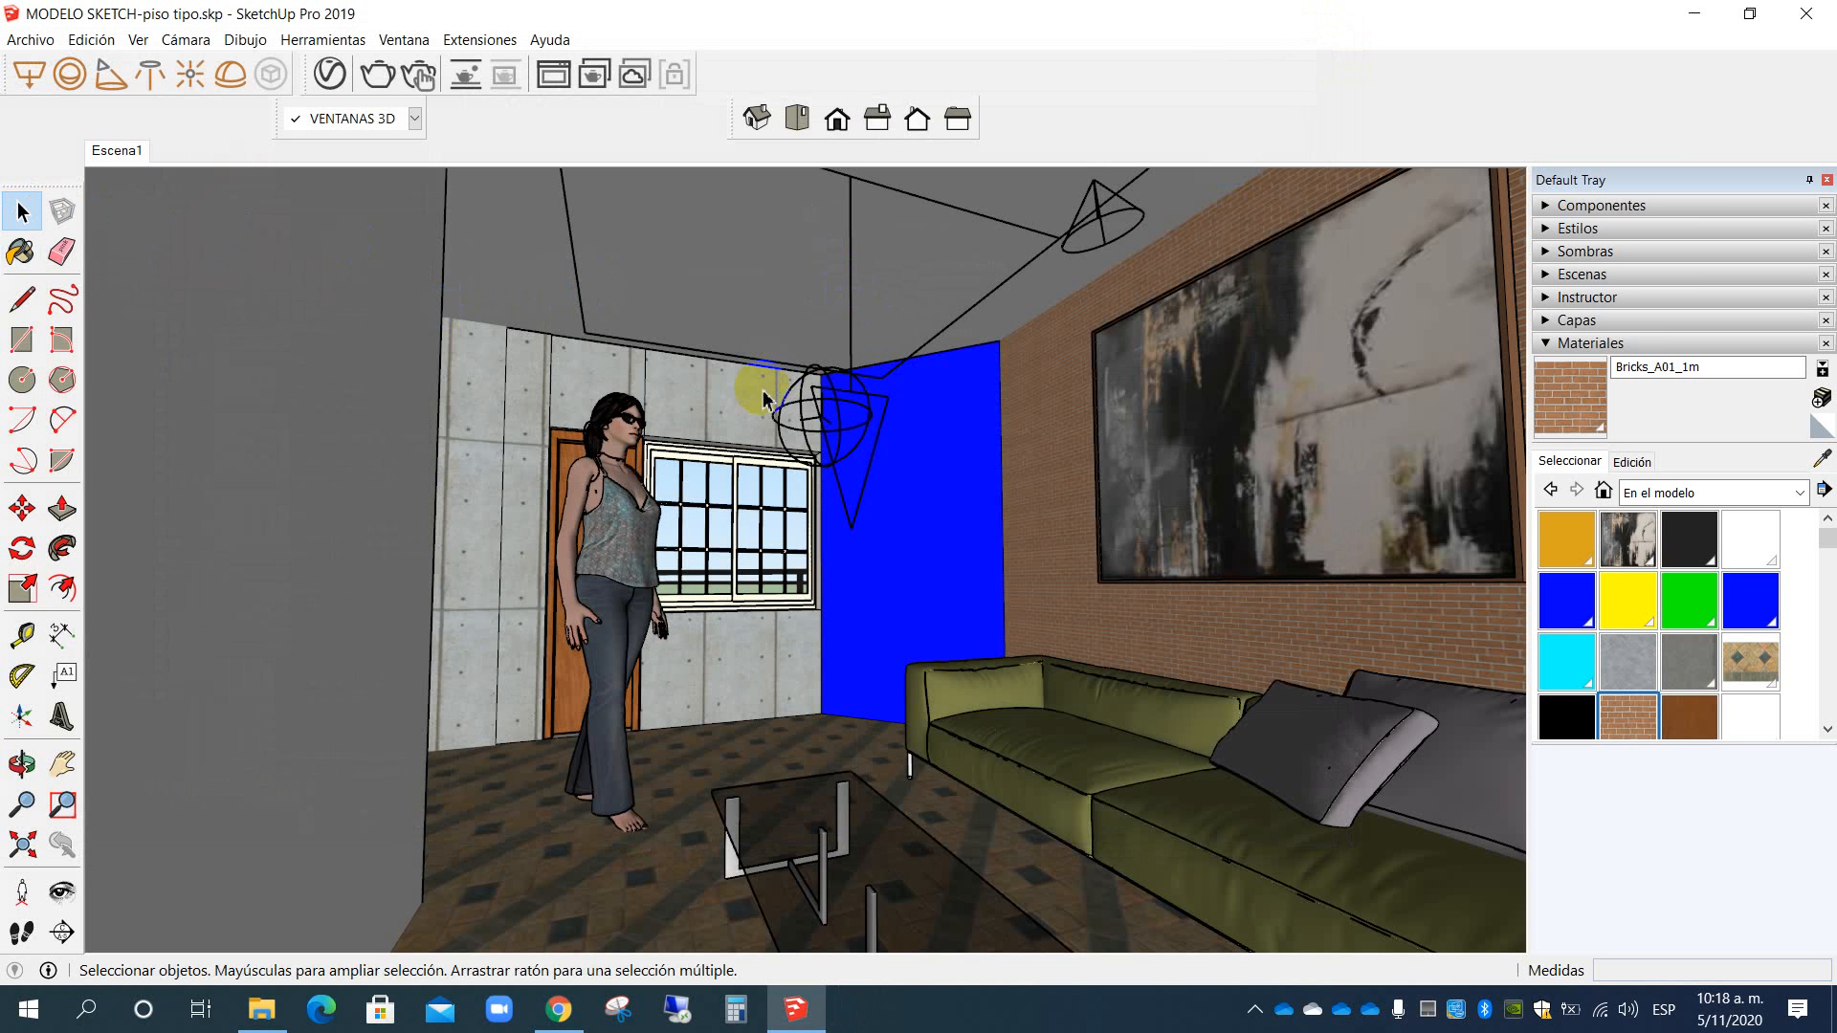